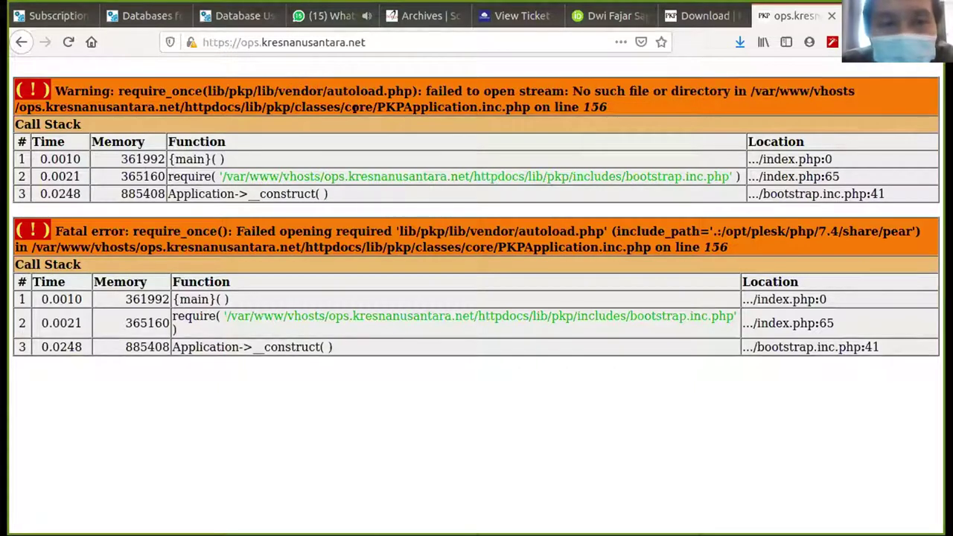
- Look over the Database Users and databases pages, then scroll down the Subscriptions list
left_click(235, 18)
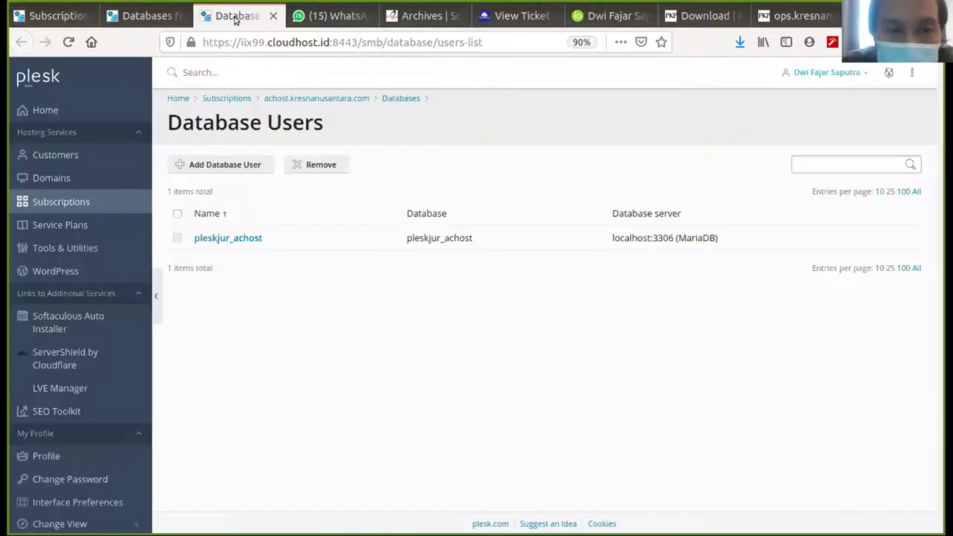
left_click(149, 18)
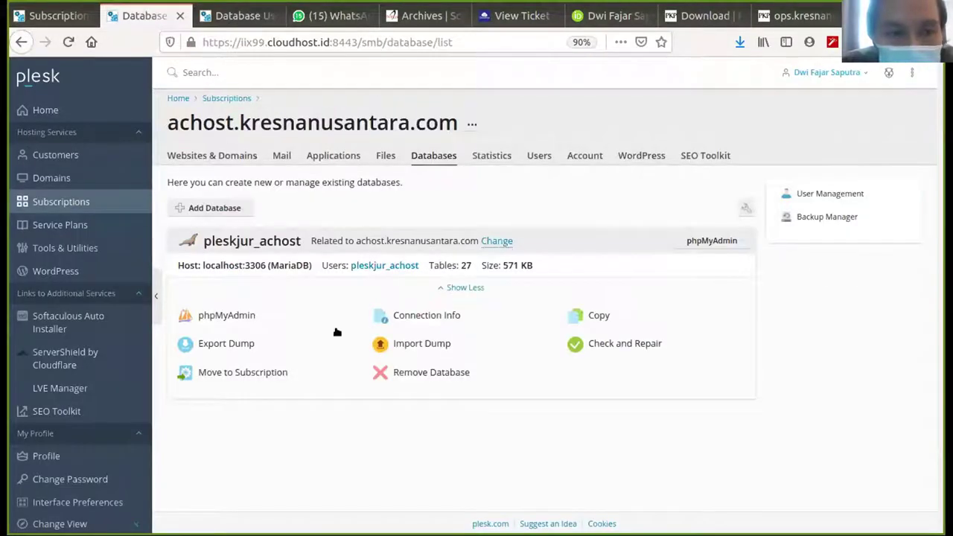
left_click(51, 18)
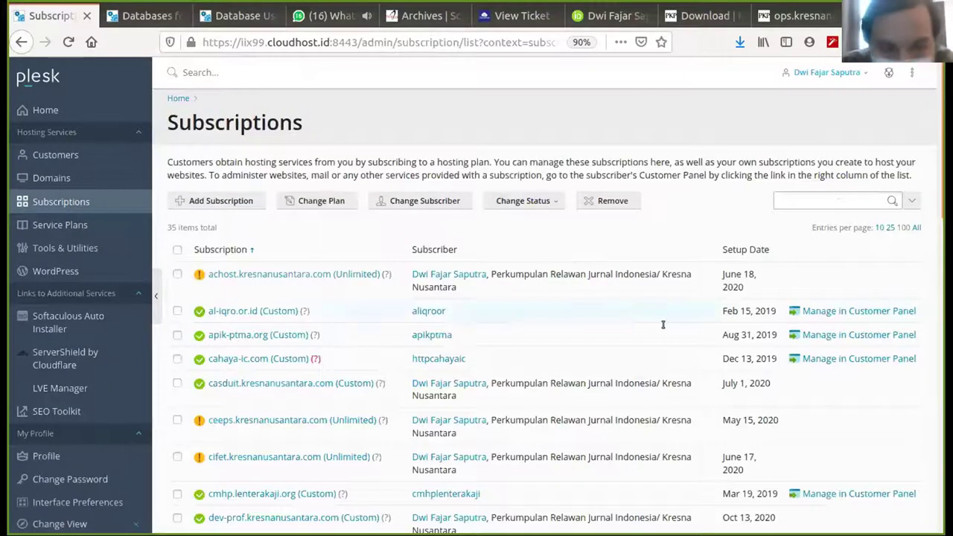
scroll(548, 312, "down", 5)
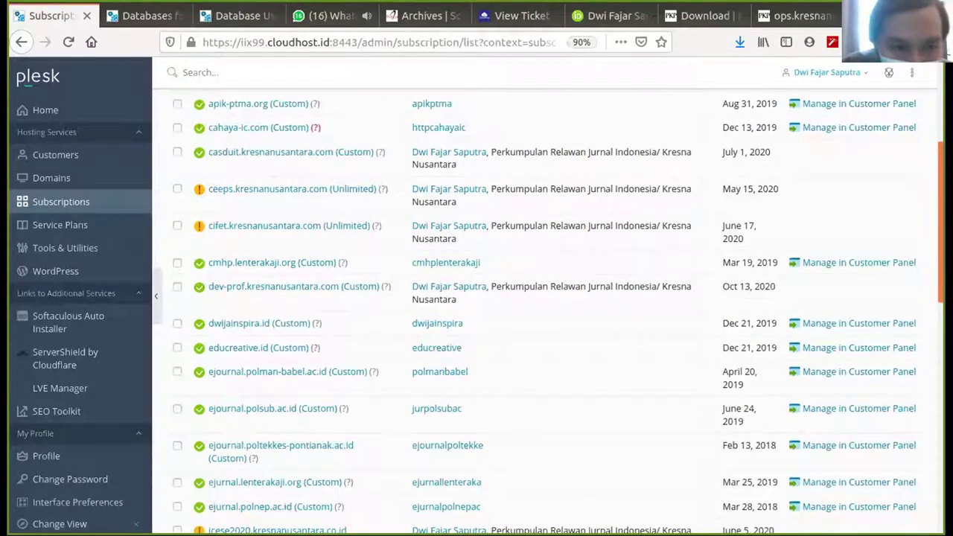
scroll(548, 313, "down", 5)
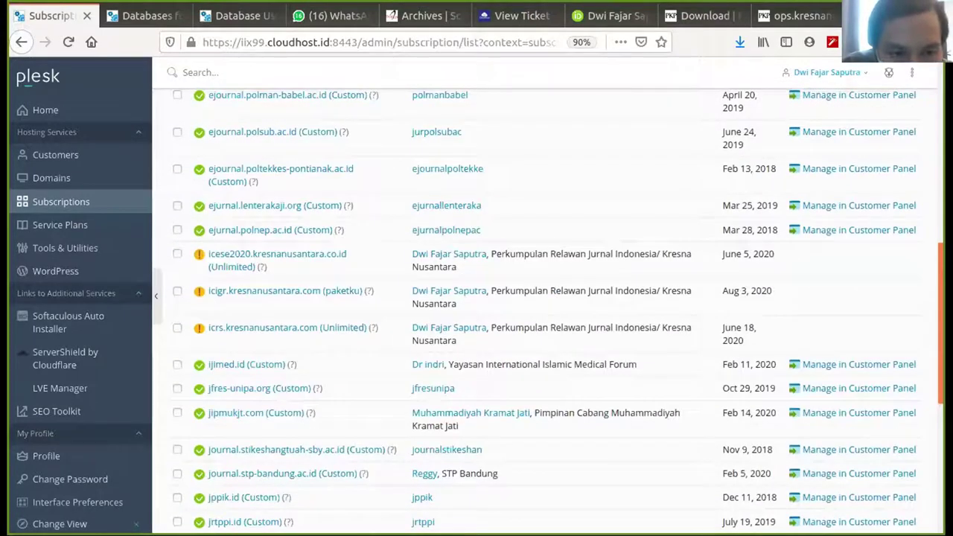
scroll(546, 457, "down", 3)
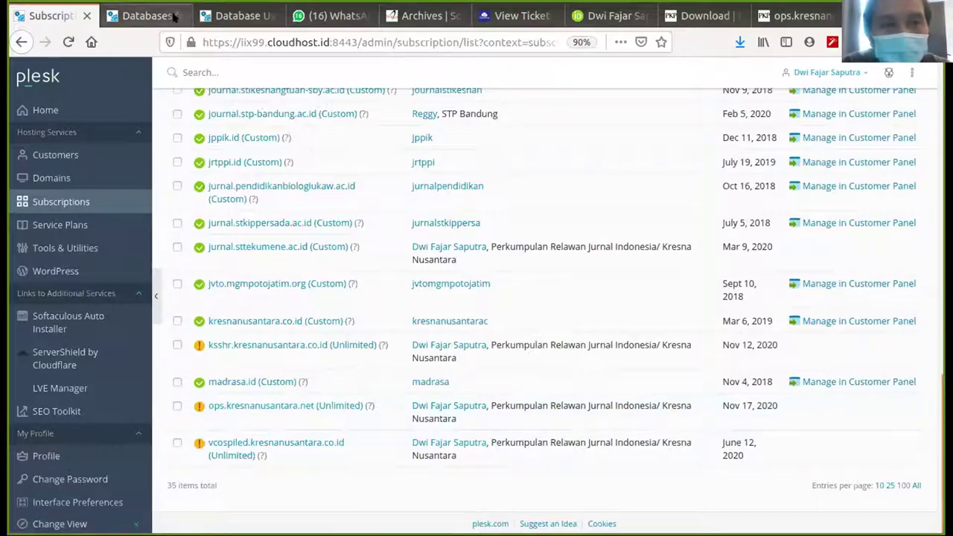
- Close the databases and Database Users tabs and return to the Subscriptions list
left_click(154, 15)
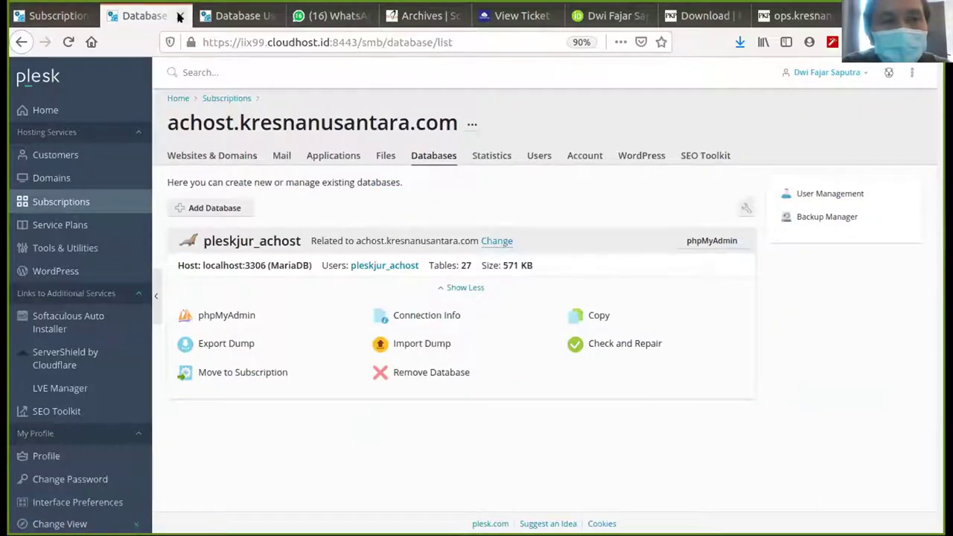
left_click(178, 15)
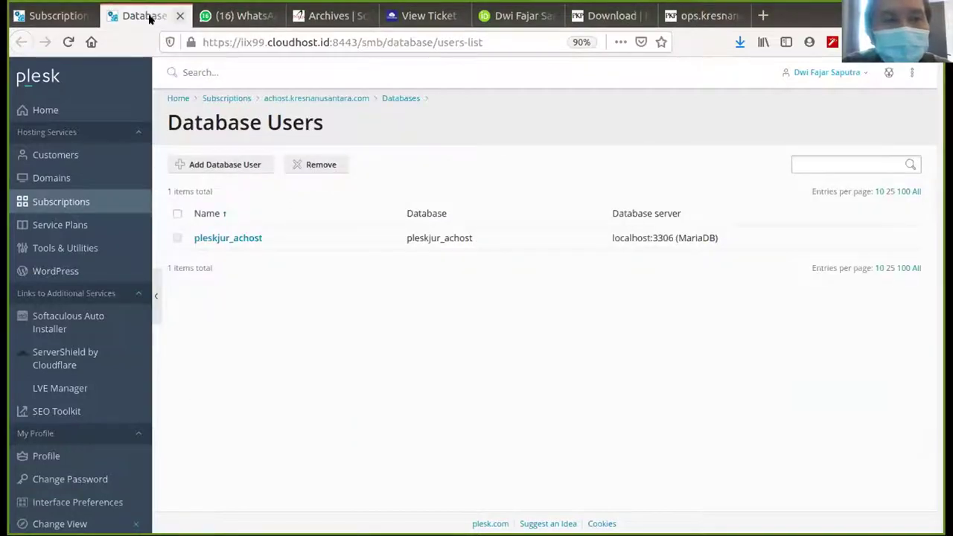
left_click(179, 15)
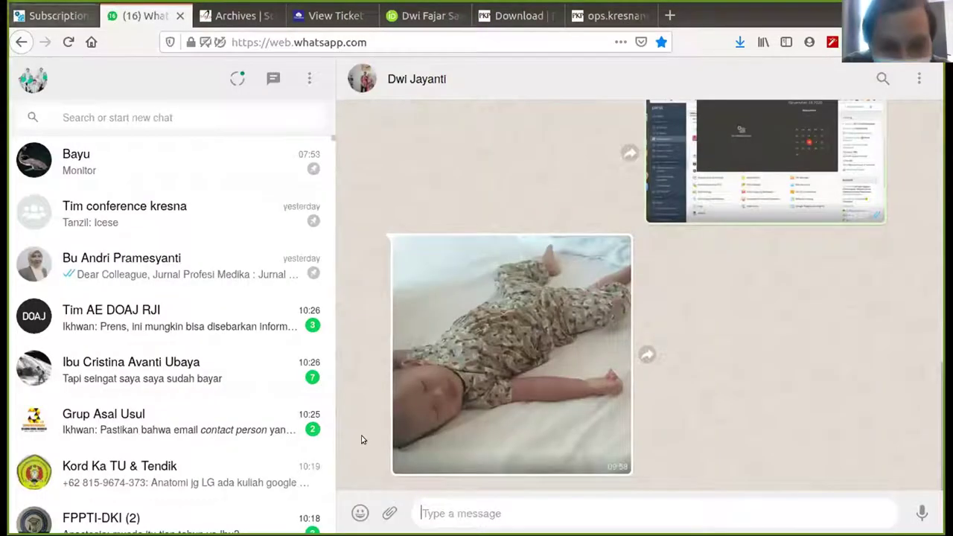
key("ctrl+Page_Up")
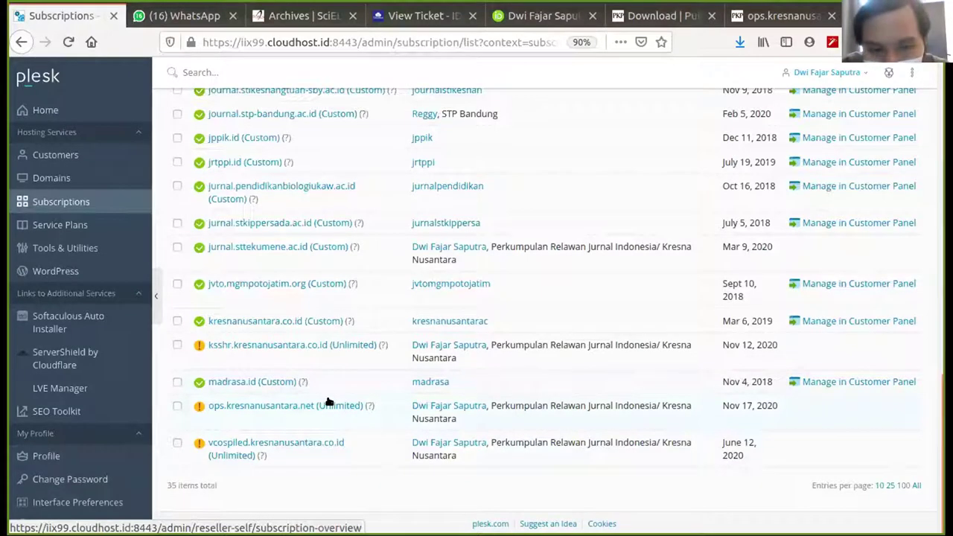
- Open the ops.kresnanusantara.net subscription in a new tab and check the site's error page
right_click(329, 406)
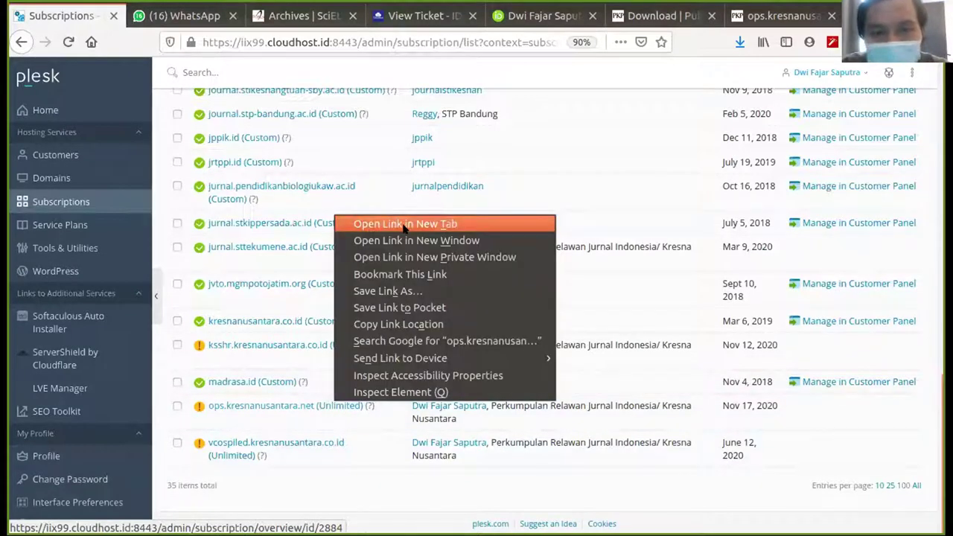
left_click(403, 224)
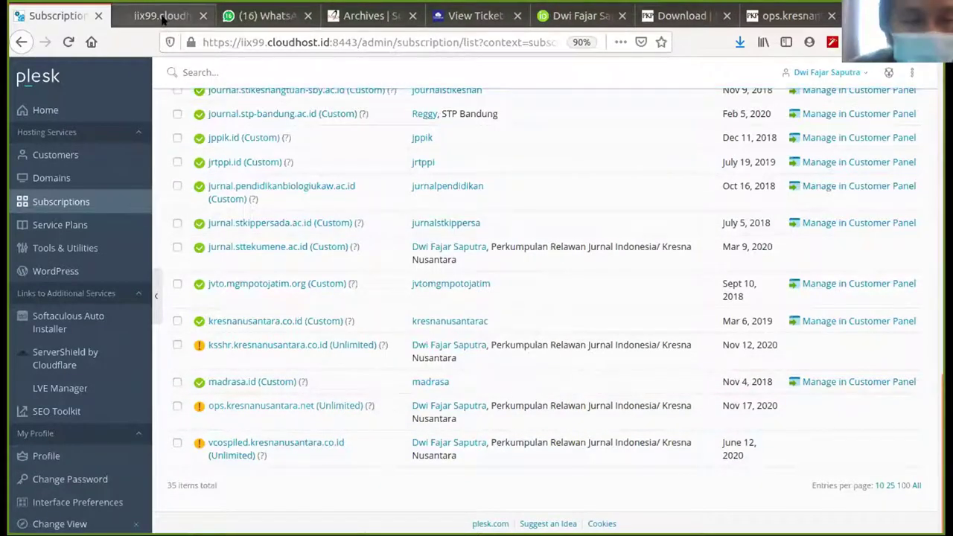
left_click(163, 17)
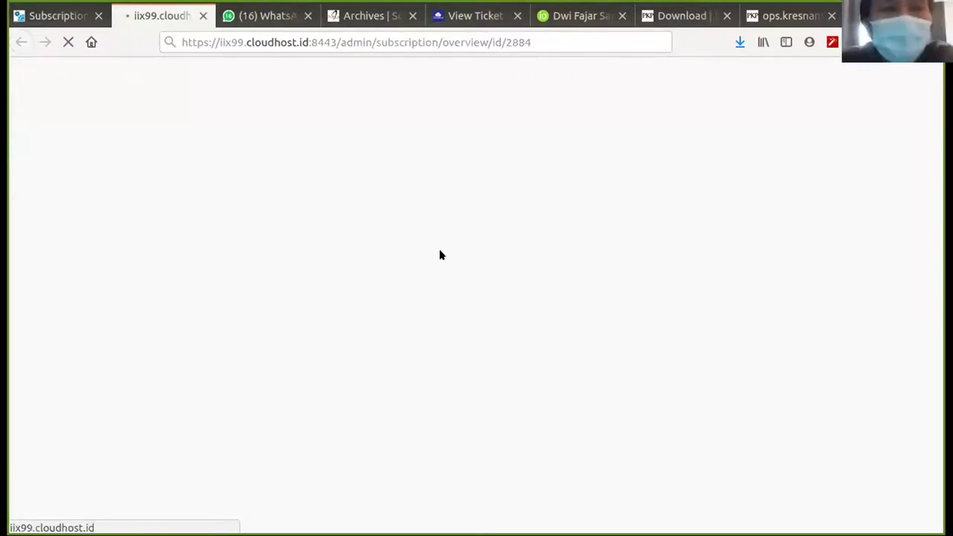
left_click(780, 18)
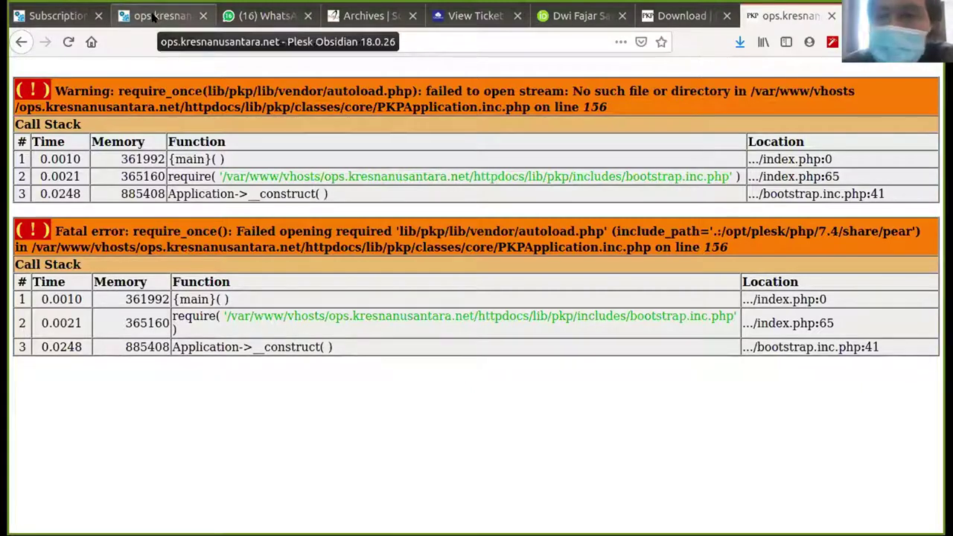
- Launch File Manager from the ops.kresnanusantara.net overview and compare with the autoload error page
left_click(153, 16)
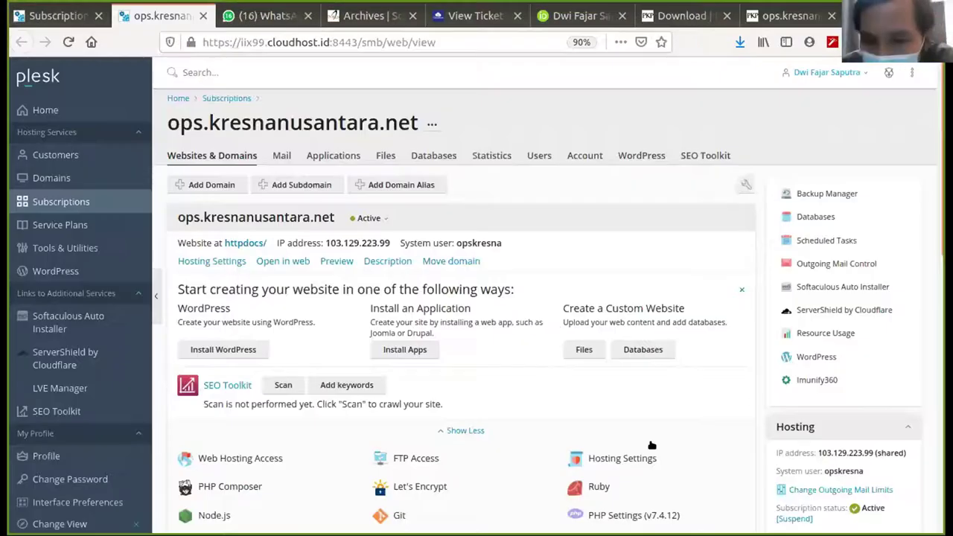
scroll(650, 457, "down", 5)
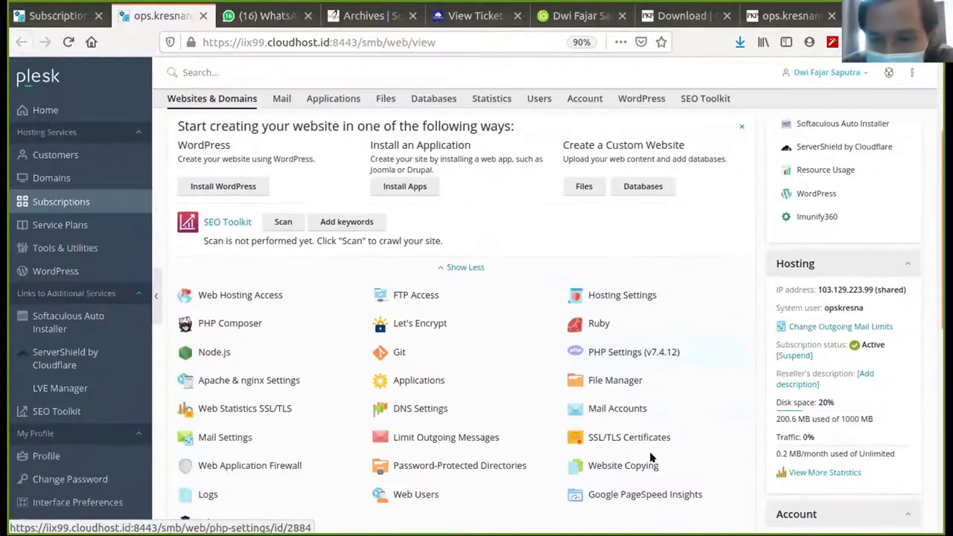
left_click(603, 355)
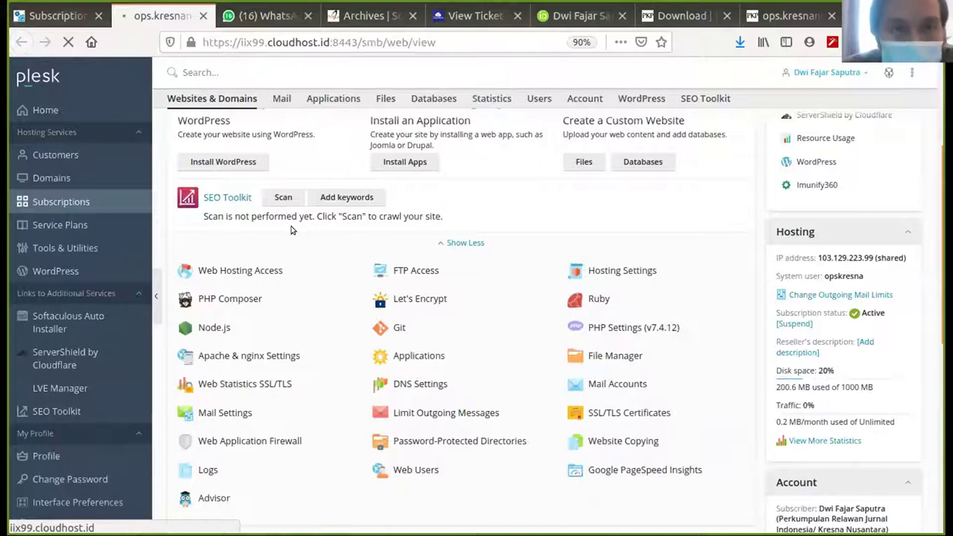
left_click(780, 10)
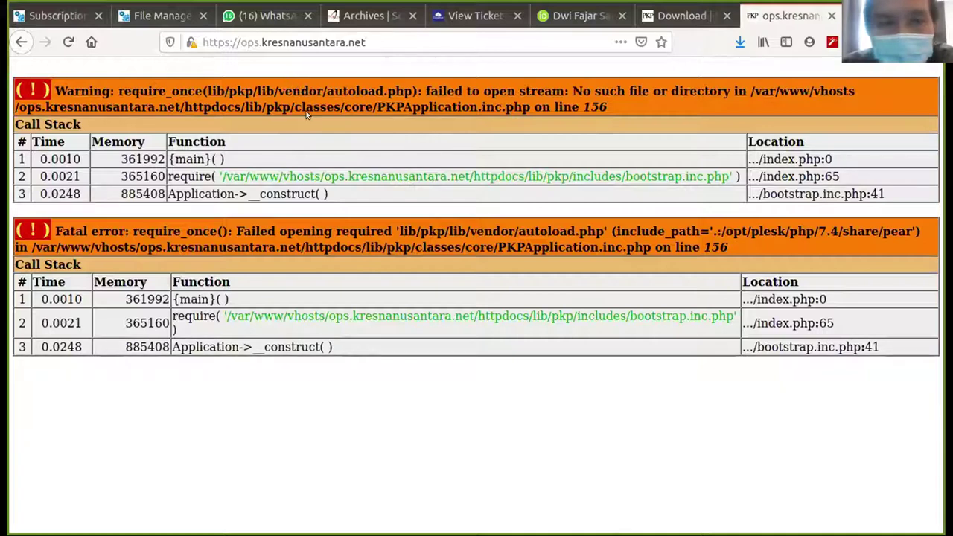
- Browse httpdocs into lib/pkp and compare it with the site's error path
left_click(146, 19)
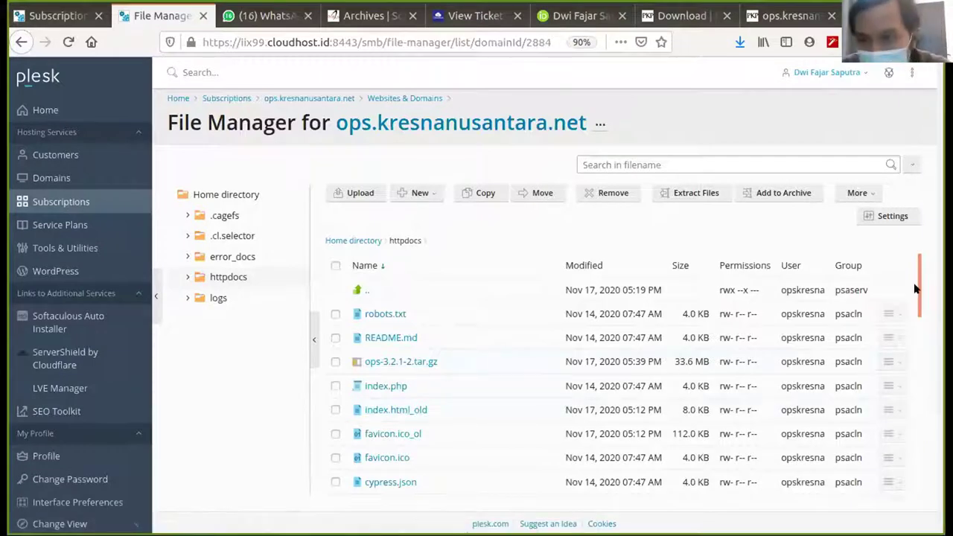
scroll(915, 298, "down", 3)
left_click_drag(929, 345, 915, 376)
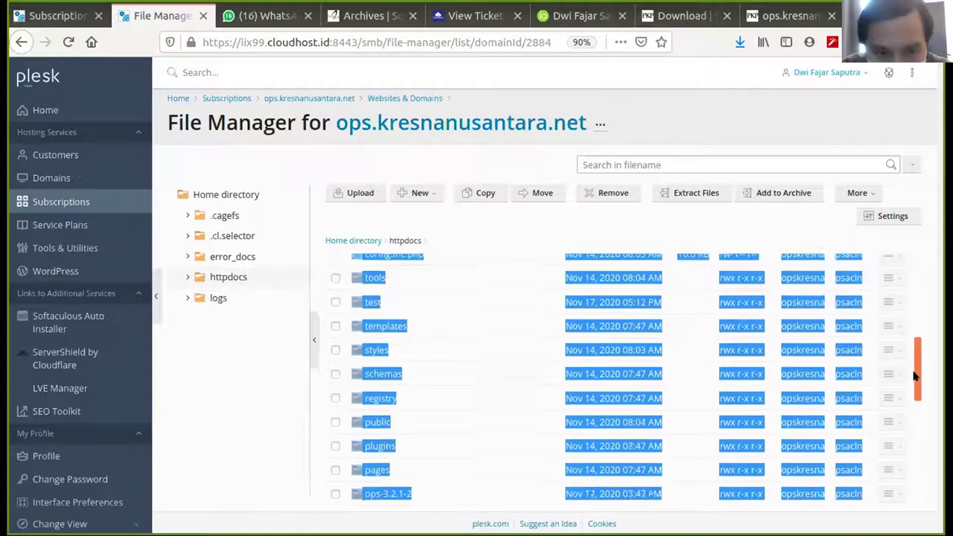
left_click(257, 373)
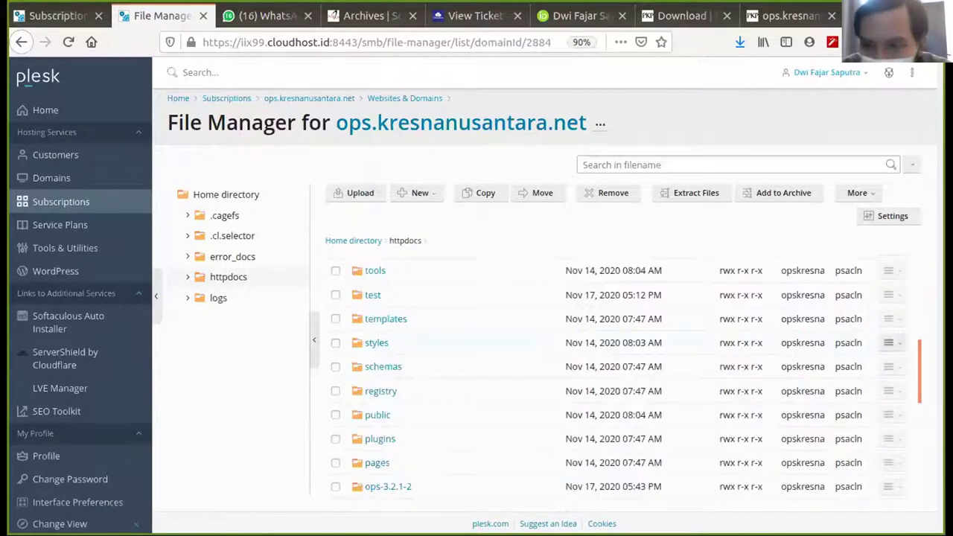
left_click_drag(919, 347, 912, 410)
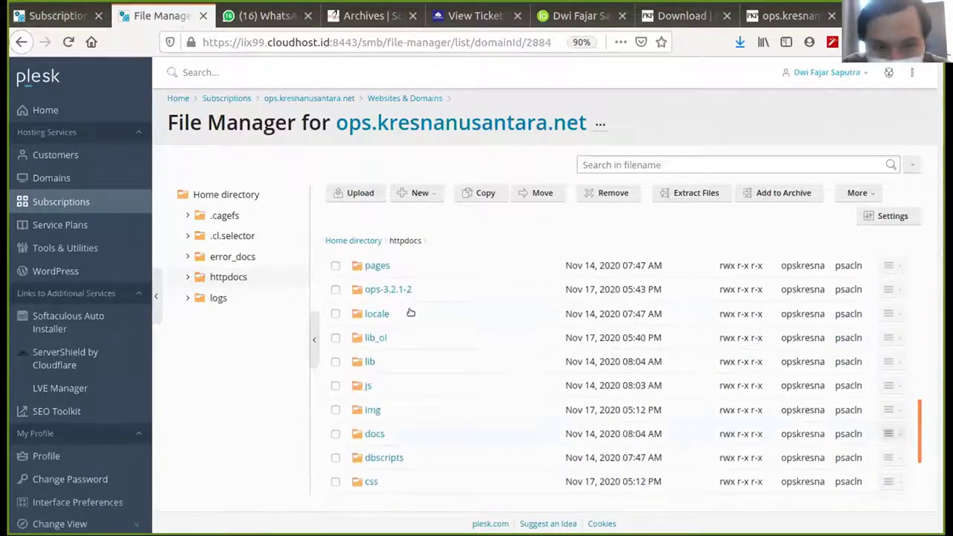
left_click(370, 362)
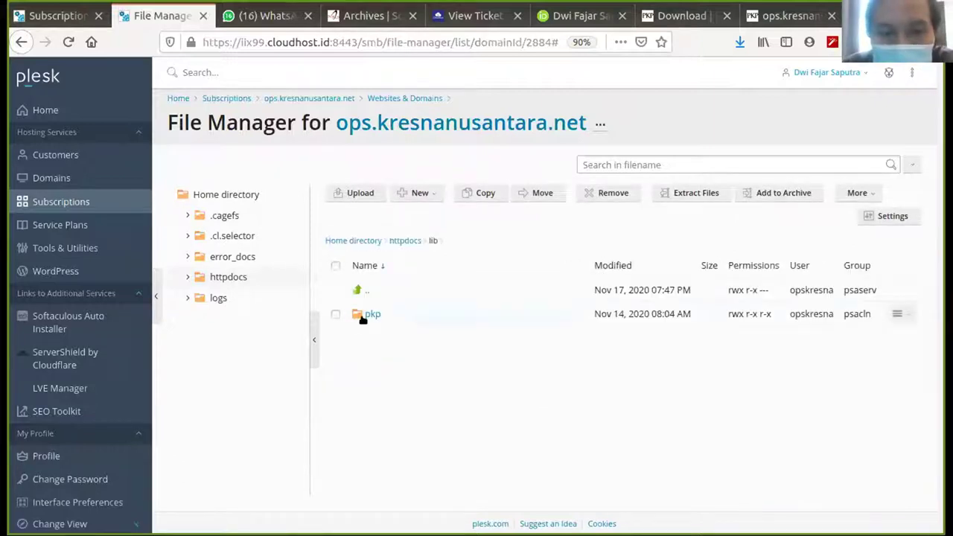
left_click(371, 313)
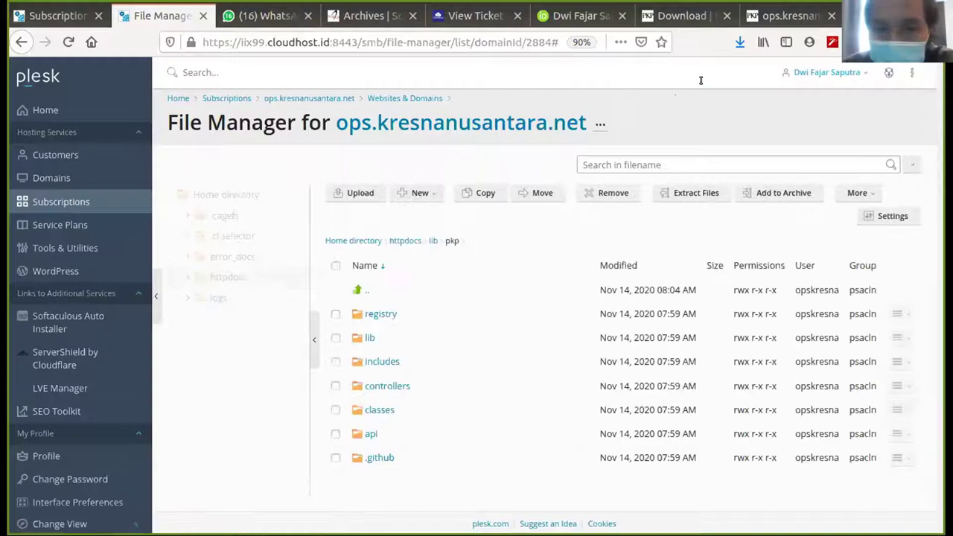
left_click(789, 15)
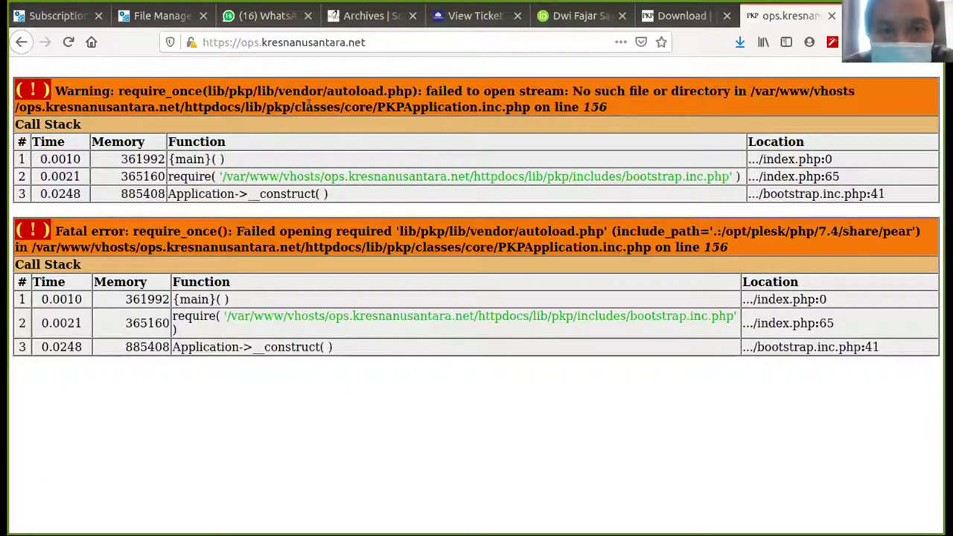
- Continue into classes and then core, checking the error path between folders
left_click(154, 16)
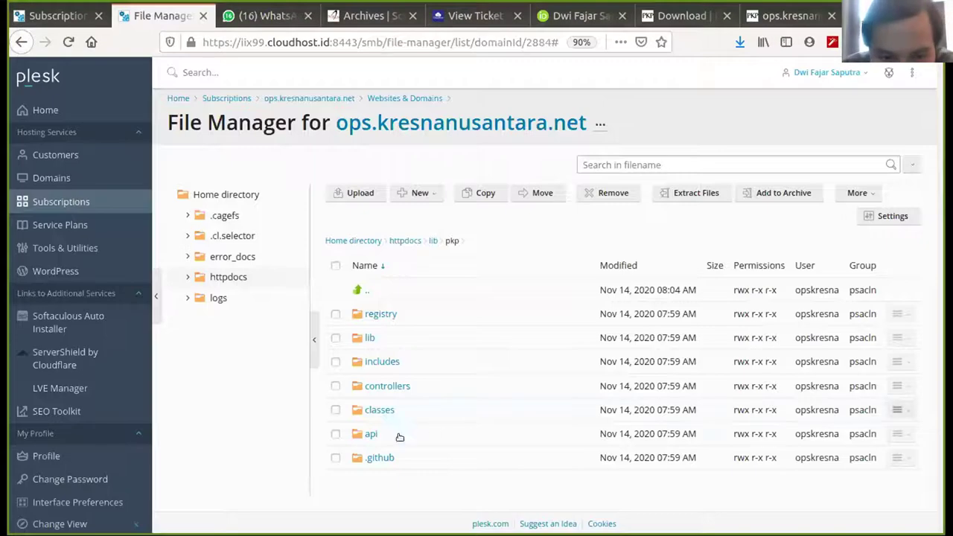
left_click(378, 409)
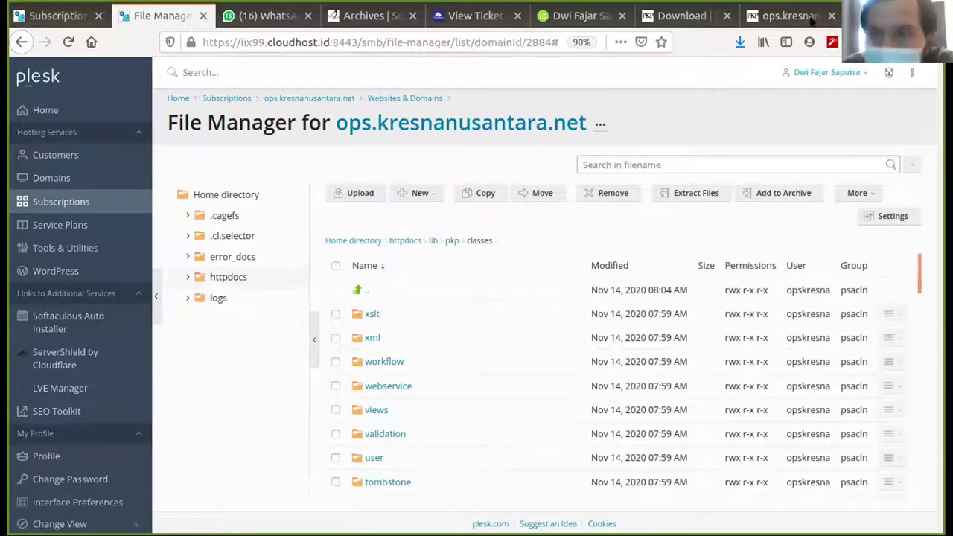
left_click(799, 17)
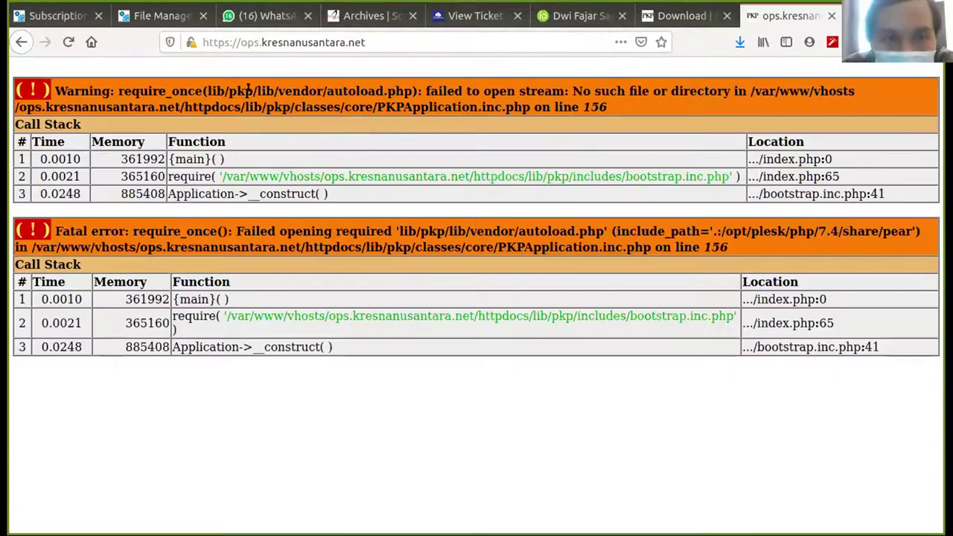
left_click(152, 12)
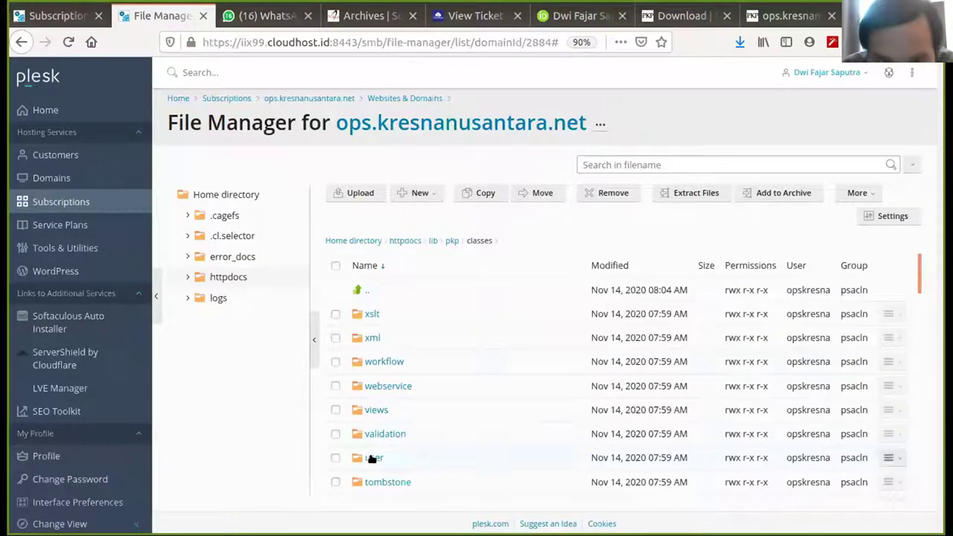
left_click_drag(917, 286, 927, 460)
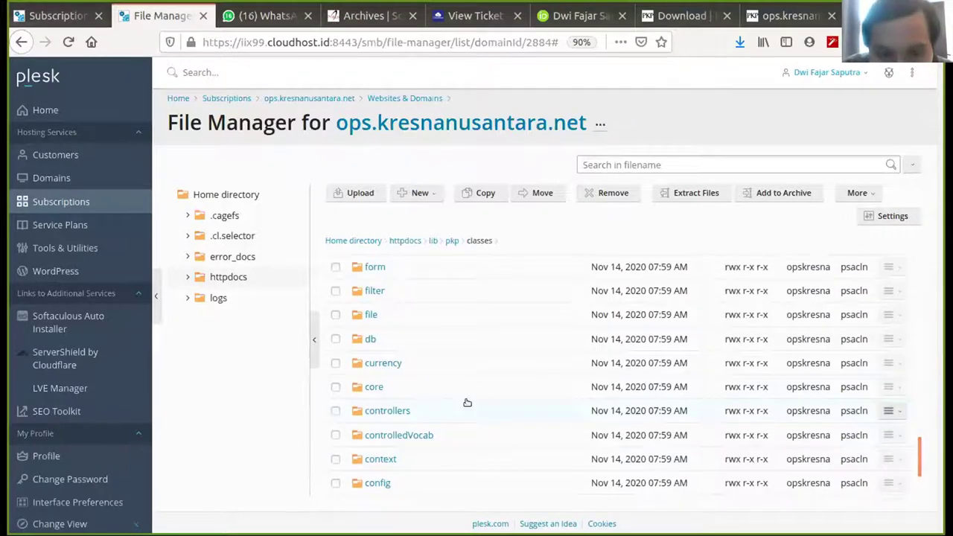
left_click(372, 386)
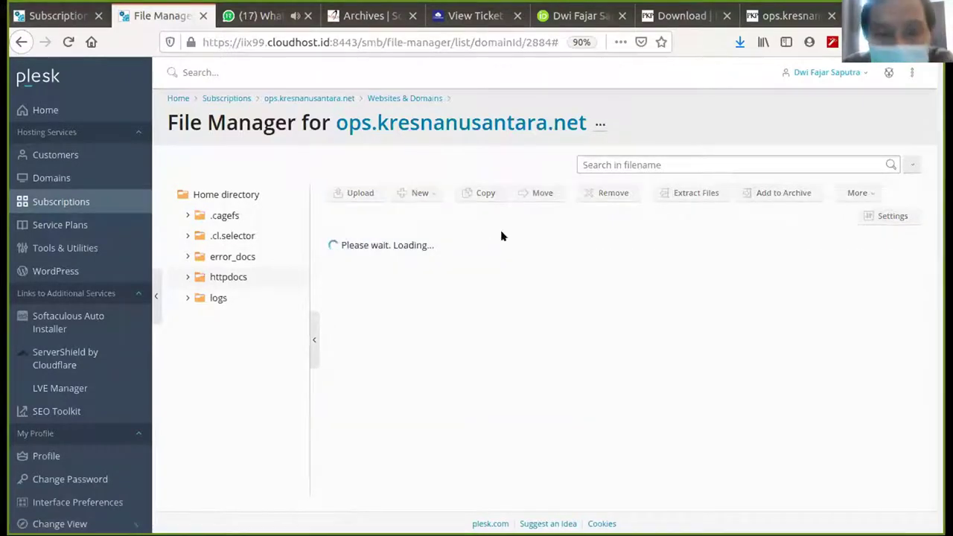
left_click(770, 9)
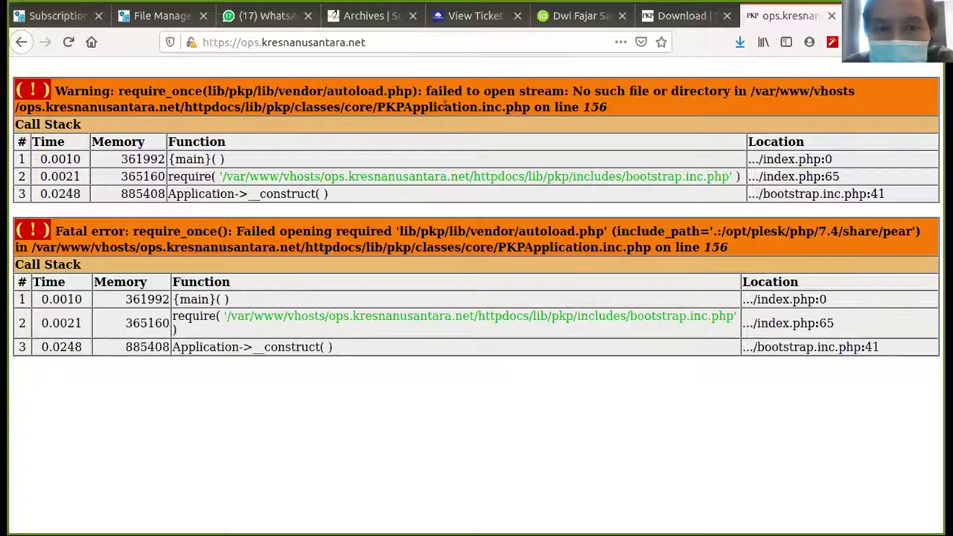
- Compare the core folder with the error message, then go up to httpdocs/lib
left_click(160, 16)
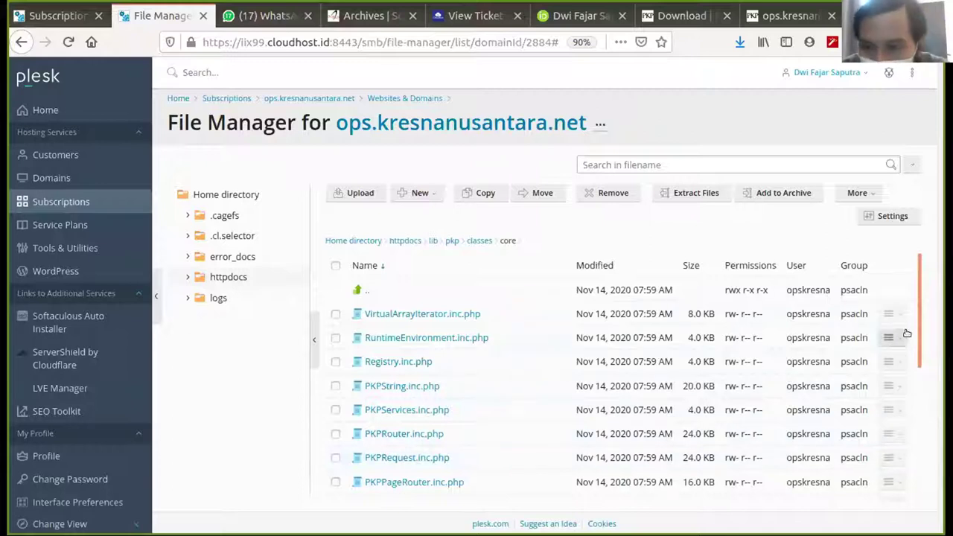
left_click_drag(922, 332, 928, 415)
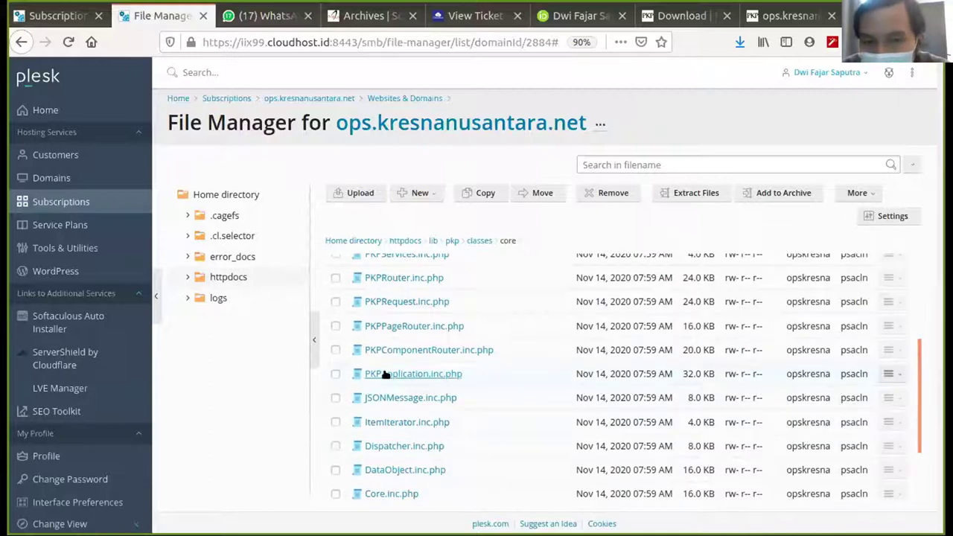
left_click(767, 16)
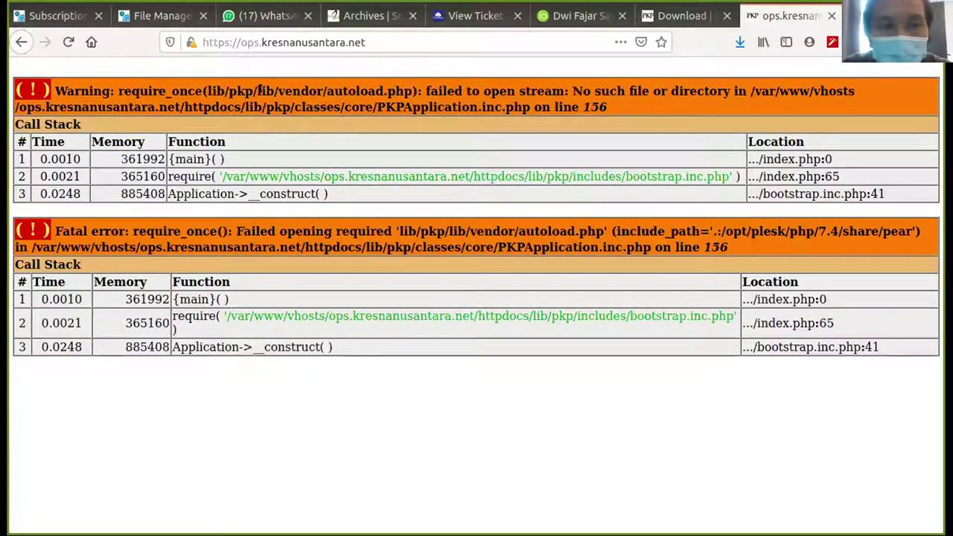
left_click(156, 16)
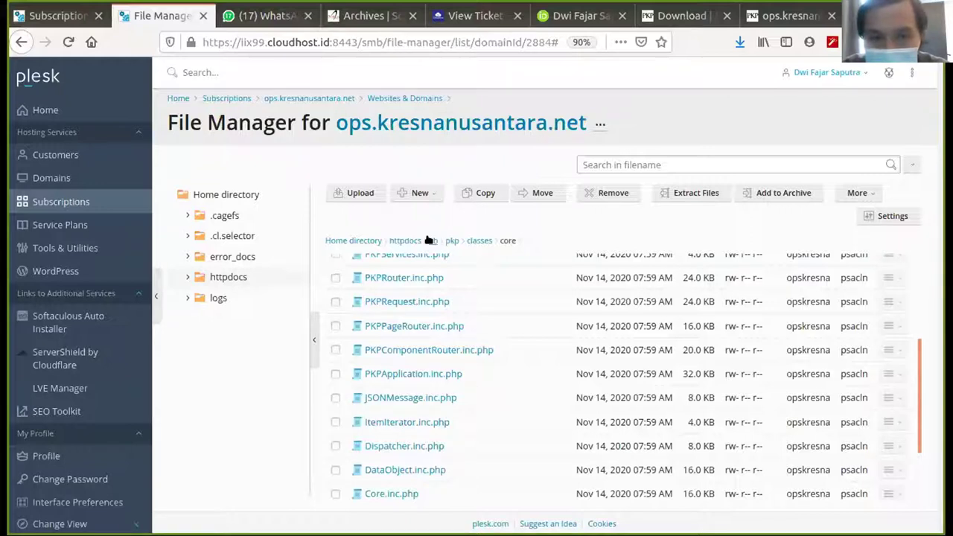
left_click(778, 16)
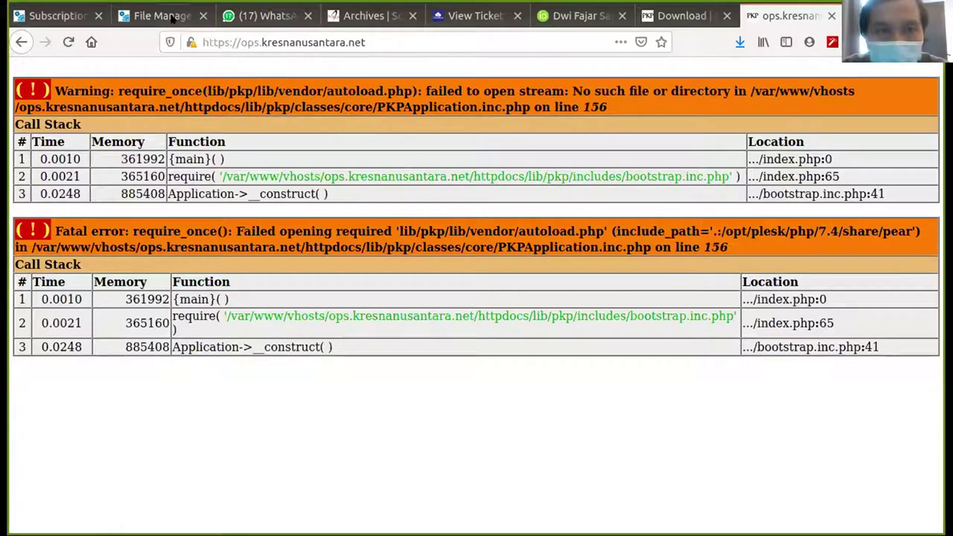
left_click(172, 17)
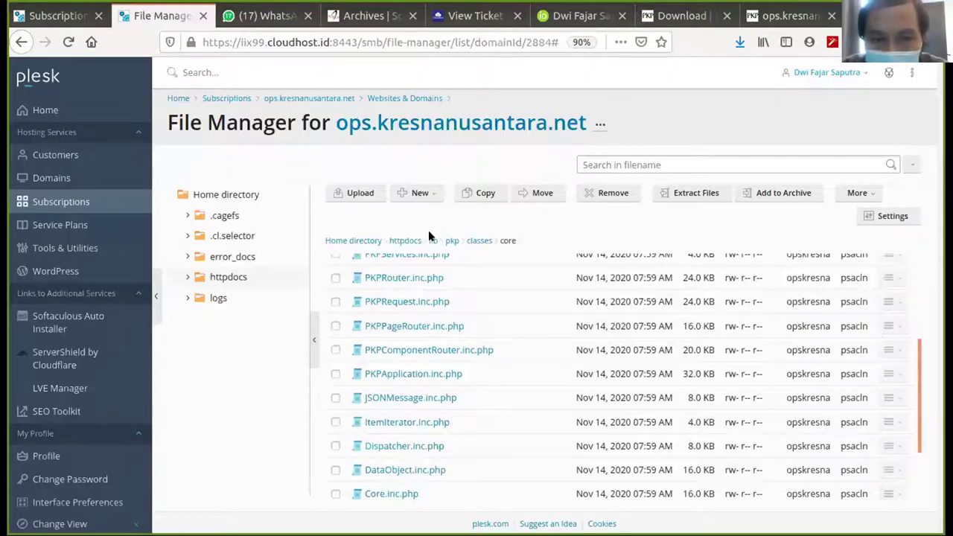
left_click(431, 240)
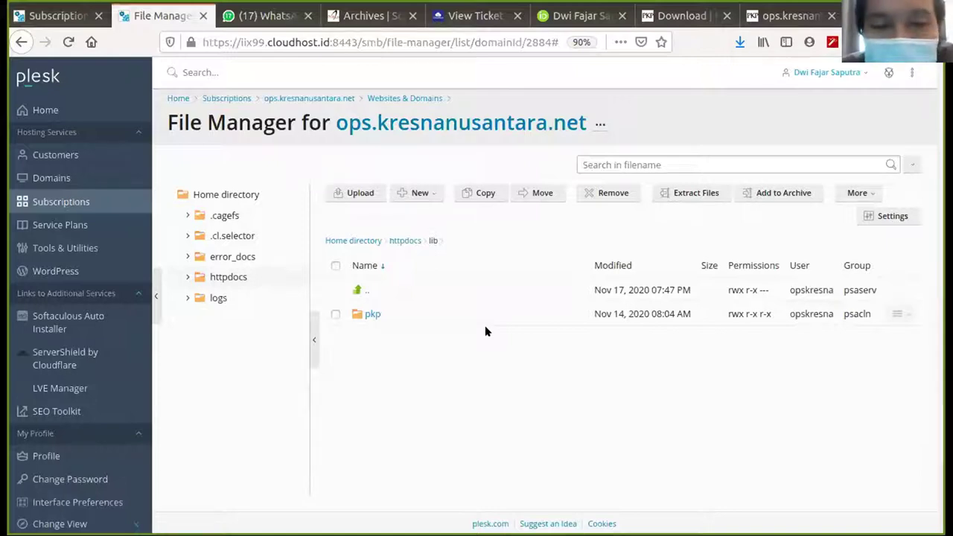
left_click(786, 17)
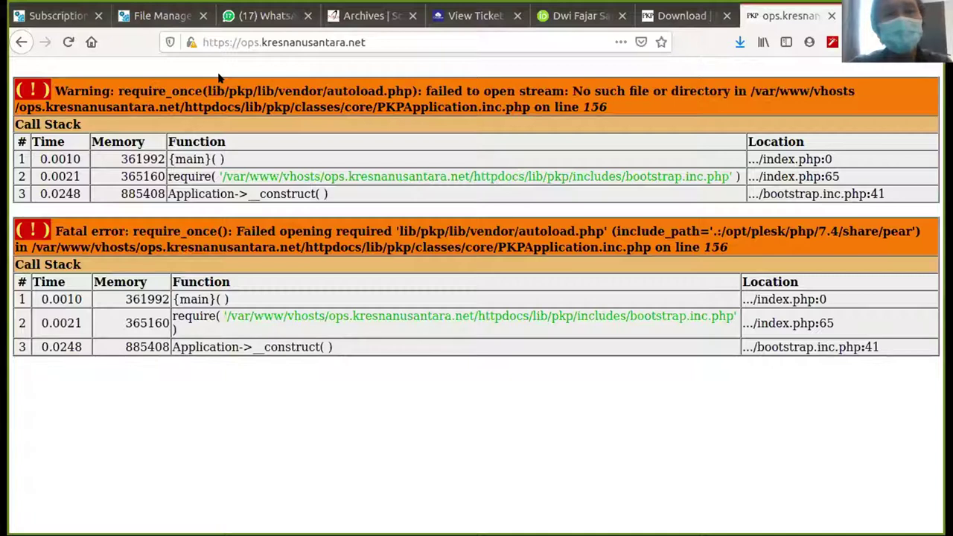
- Recheck lib against the error page, then enter 'github' in a new tab's address bar
left_click(162, 15)
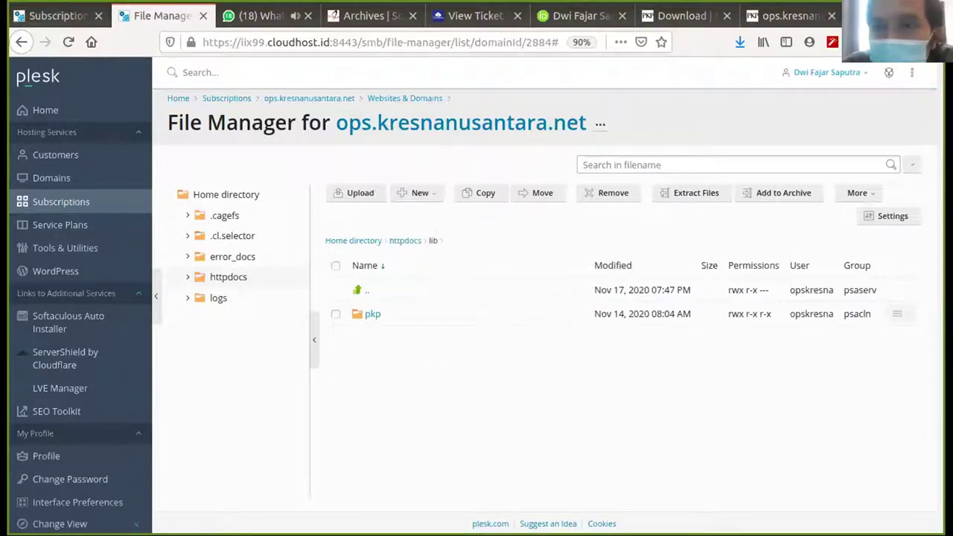
left_click(777, 12)
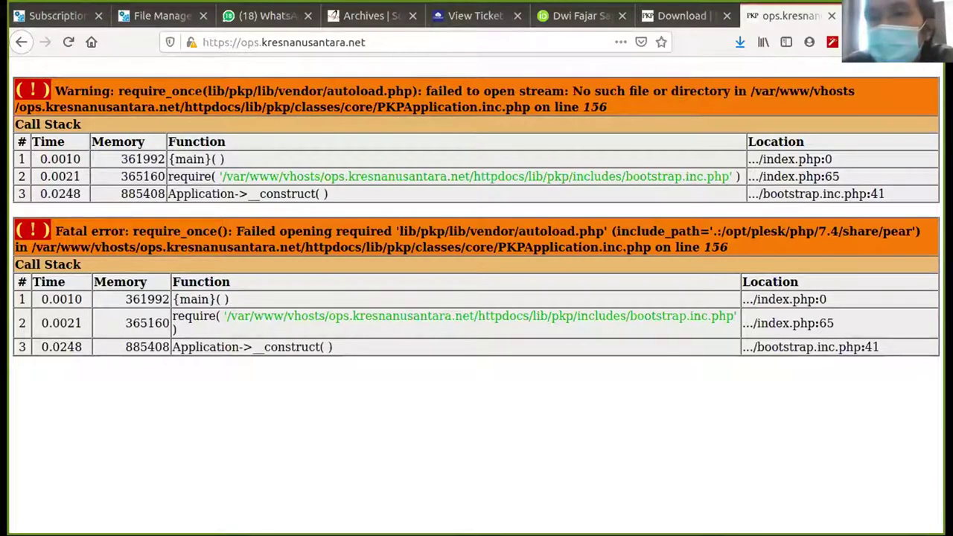
key("ctrl+t")
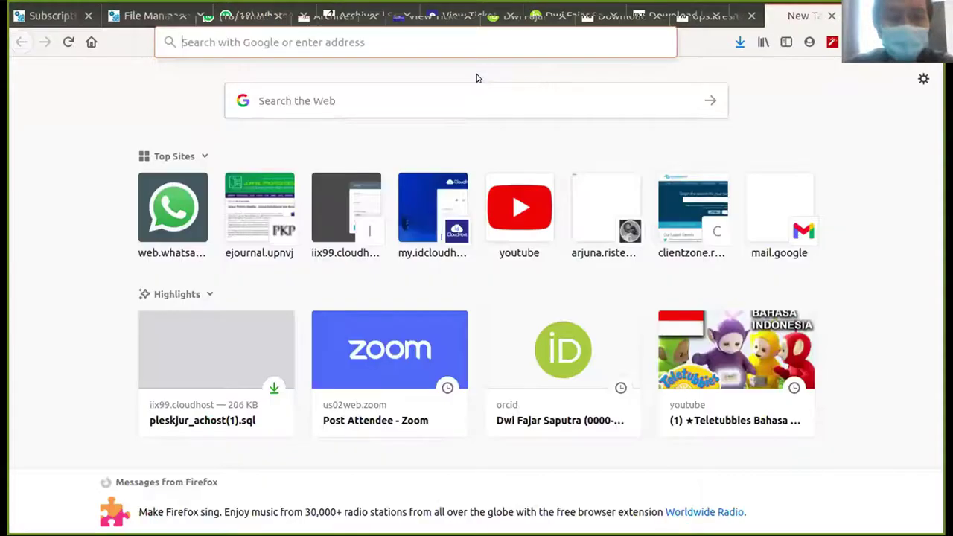
type("github.com/")
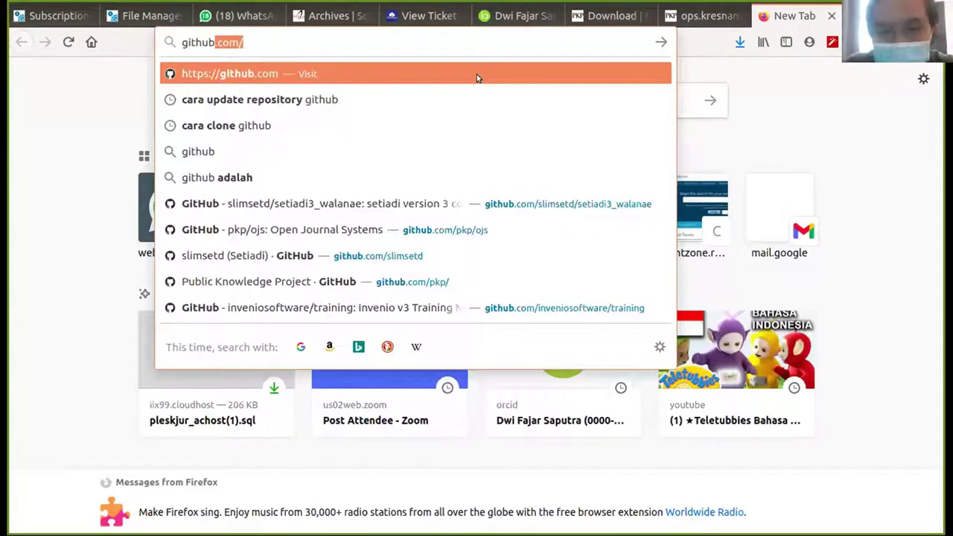
- Go to github.com/pkp/ and scroll through the Public Knowledge Project's repositories
key("Down")
key("Down")
key("Down")
key("Down")
key("Down")
key("Down")
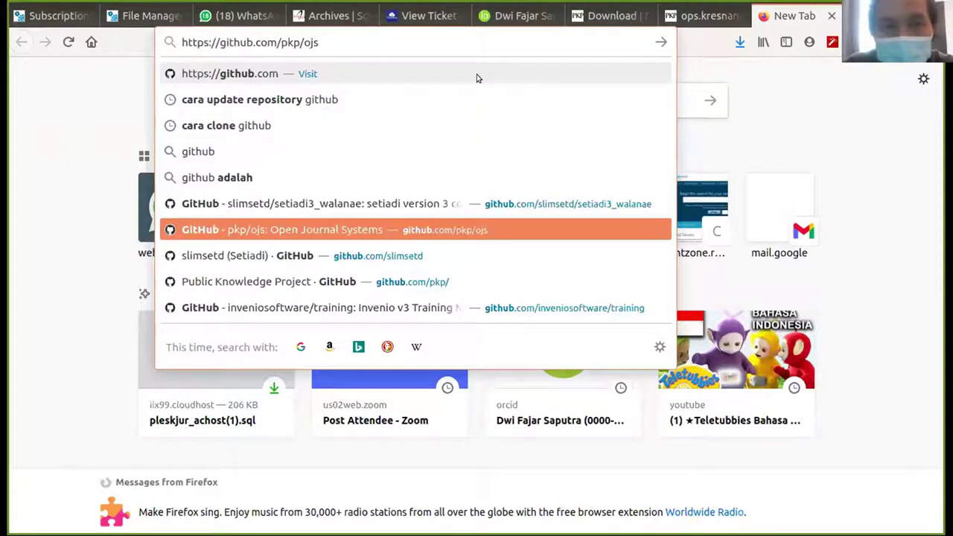
key("BackSpace")
key("BackSpace")
key("BackSpace")
key("Return")
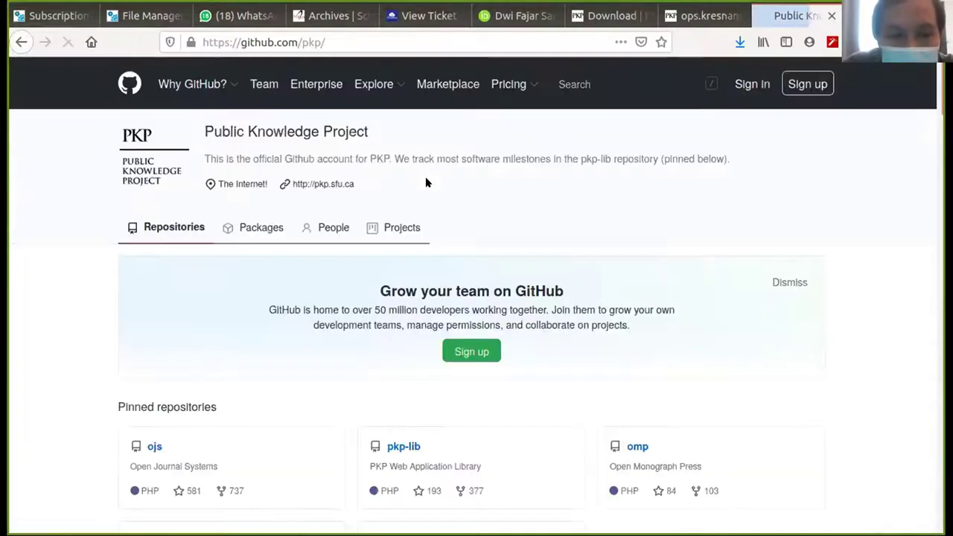
scroll(426, 183, "down", 3)
scroll(426, 178, "down", 3)
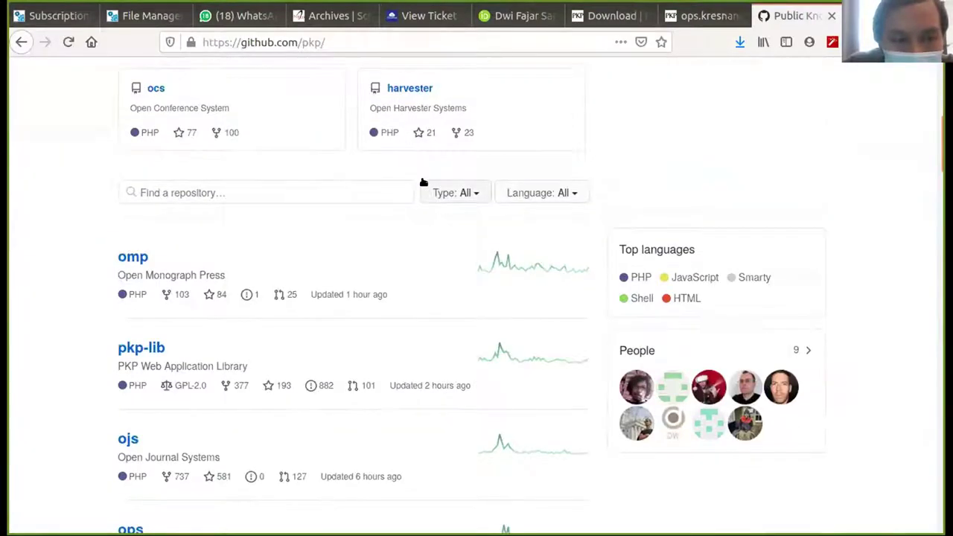
scroll(423, 182, "down", 3)
scroll(423, 181, "down", 2)
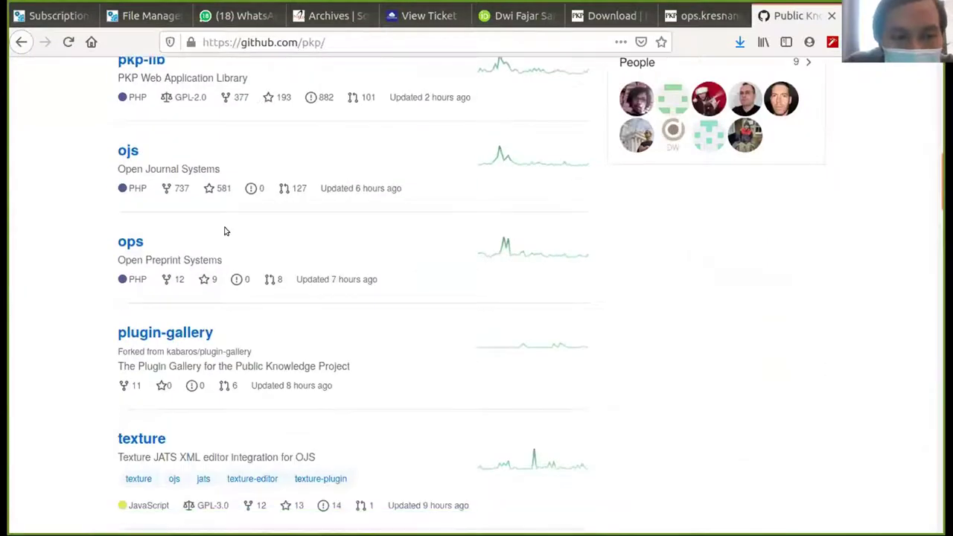
- Open the pkp/ops repository, scan its file list, and enter the lib folder
left_click(133, 241)
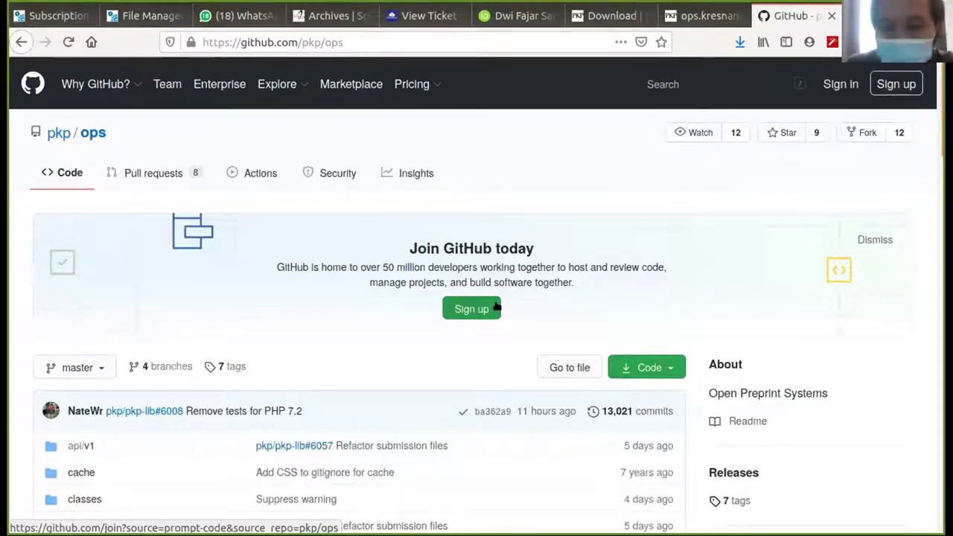
scroll(497, 306, "down", 5)
scroll(497, 307, "down", 1)
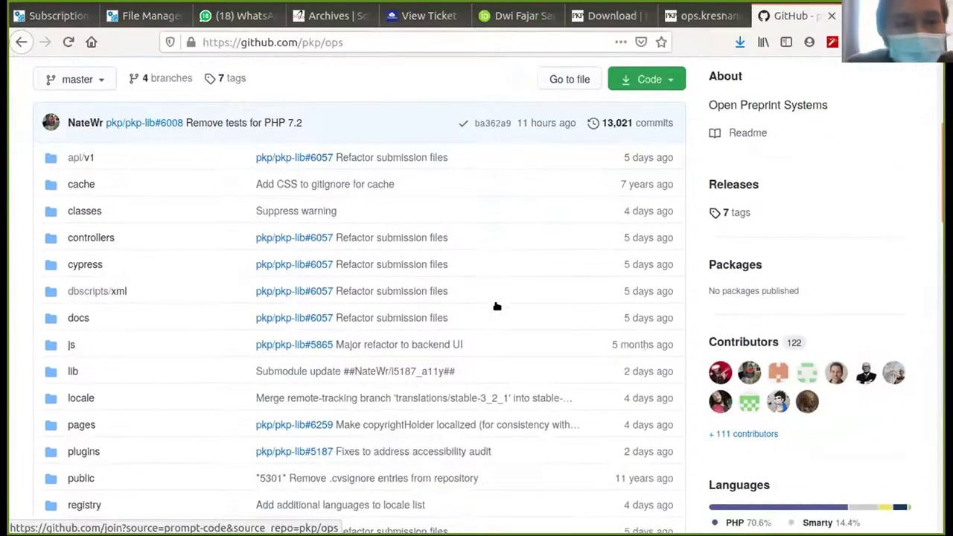
scroll(496, 307, "down", 1)
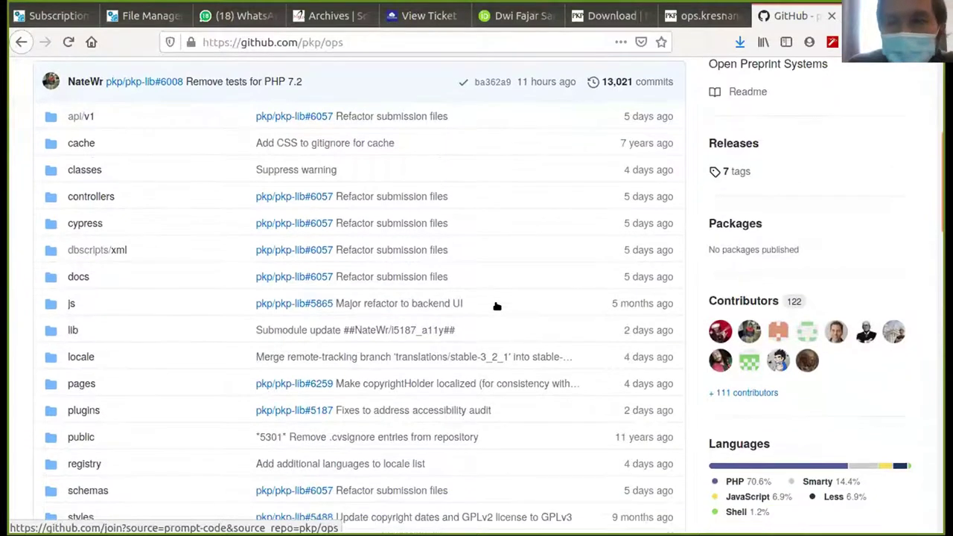
scroll(496, 307, "up", 2)
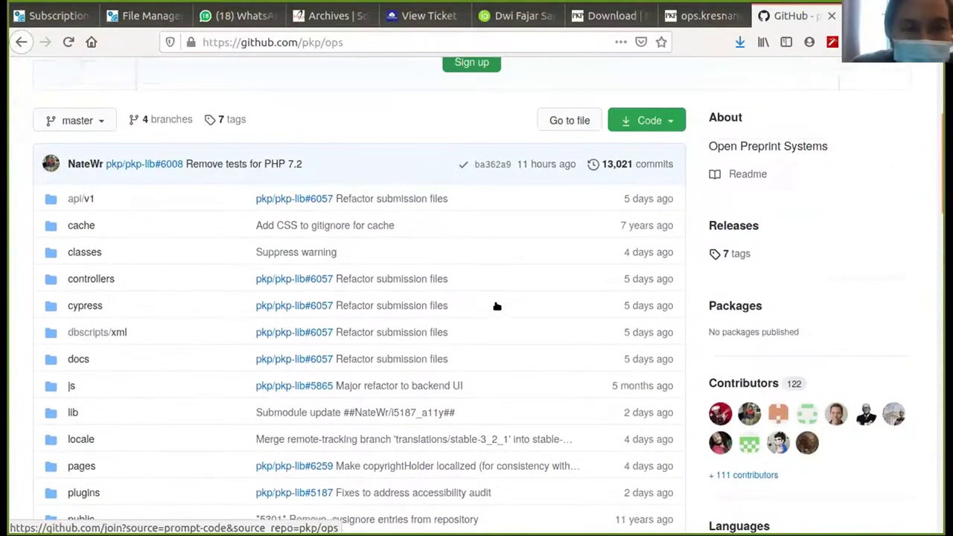
scroll(497, 307, "up", 5)
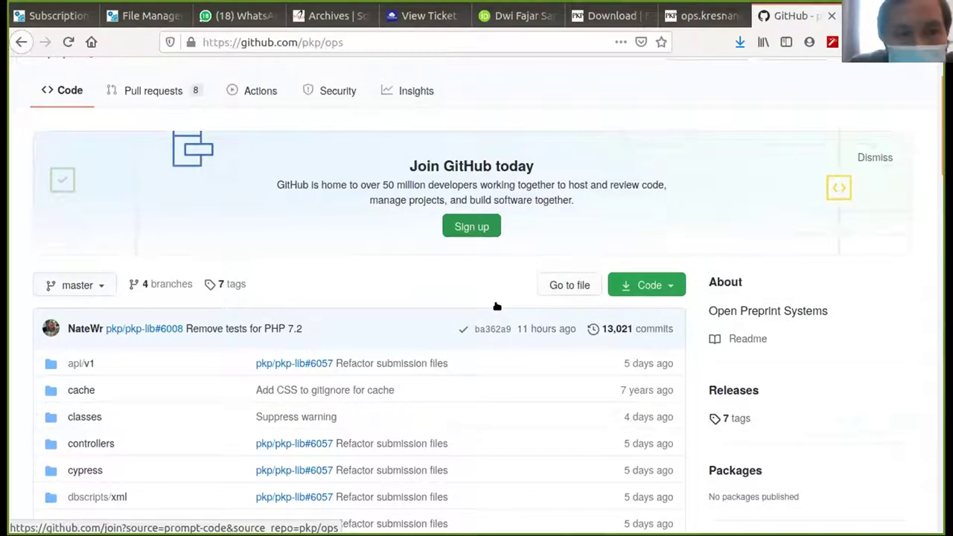
scroll(496, 306, "down", 7)
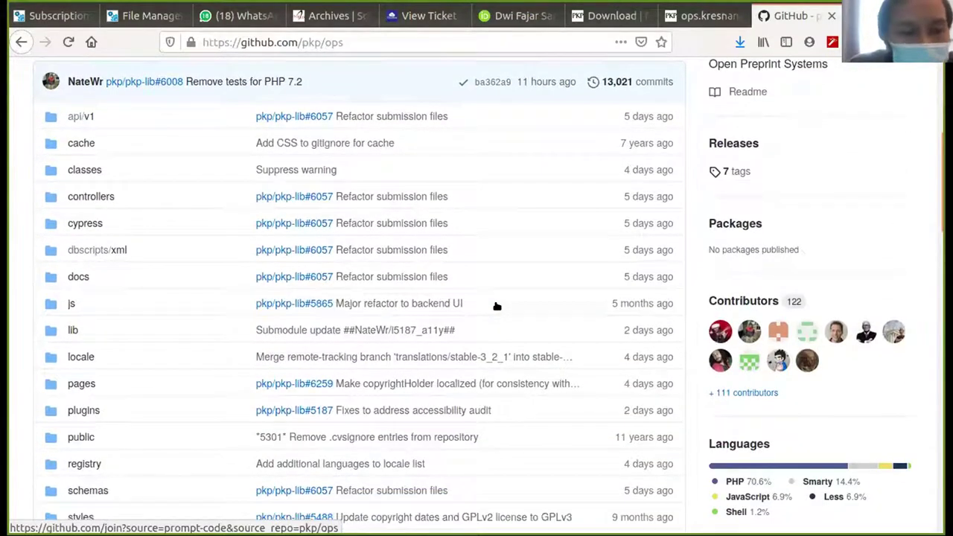
scroll(497, 307, "down", 1)
left_click(72, 289)
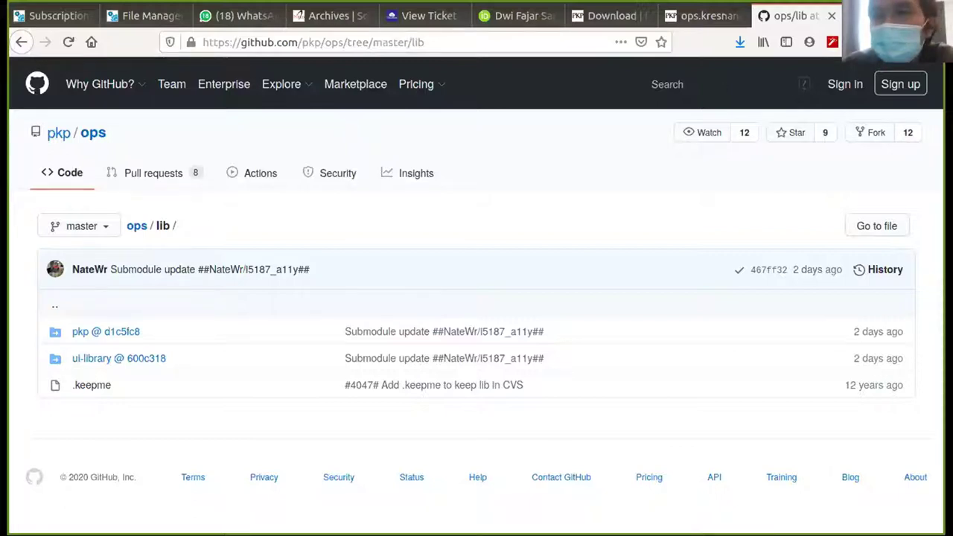
- Load forum.relawanjurnal.id in a new tab and scroll its board index
key("ctrl+t")
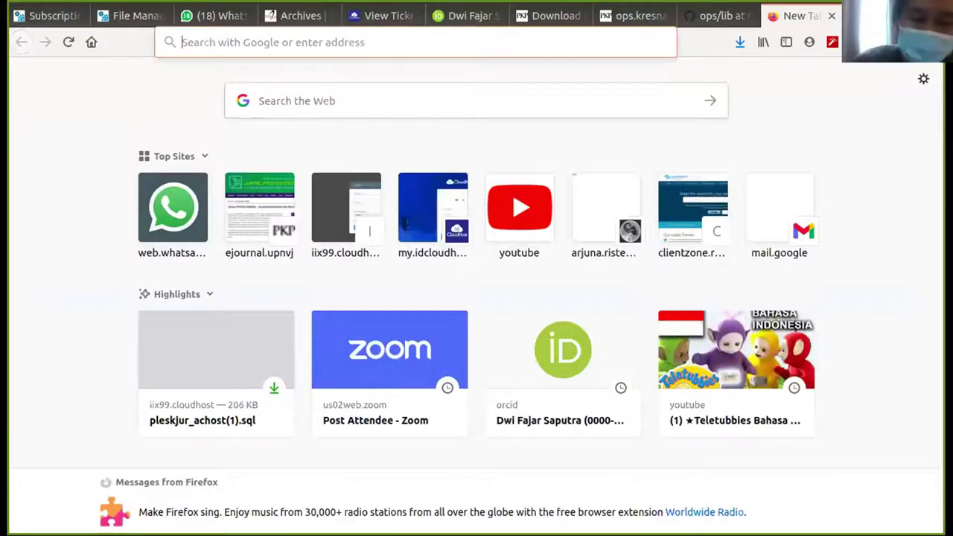
type("foru")
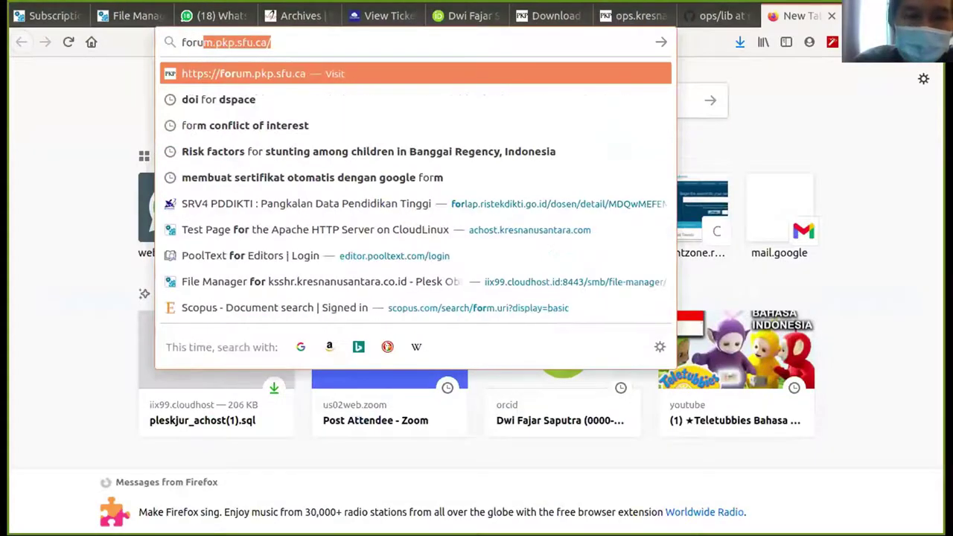
type("m.re")
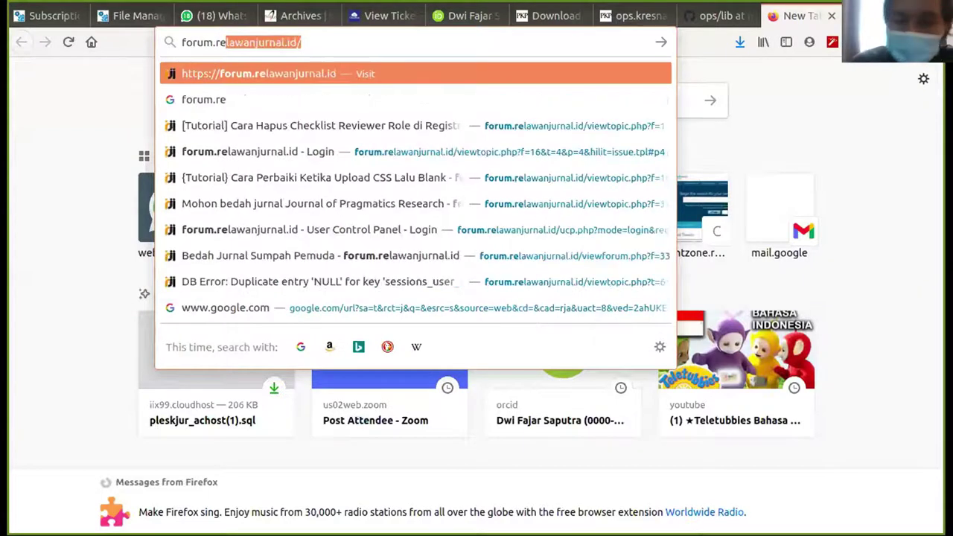
key("Return")
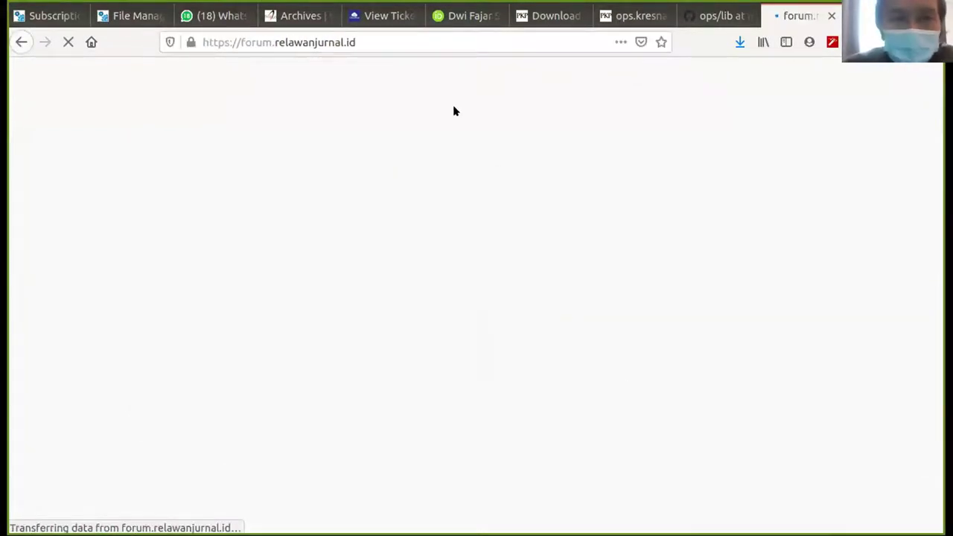
scroll(455, 111, "down", 3)
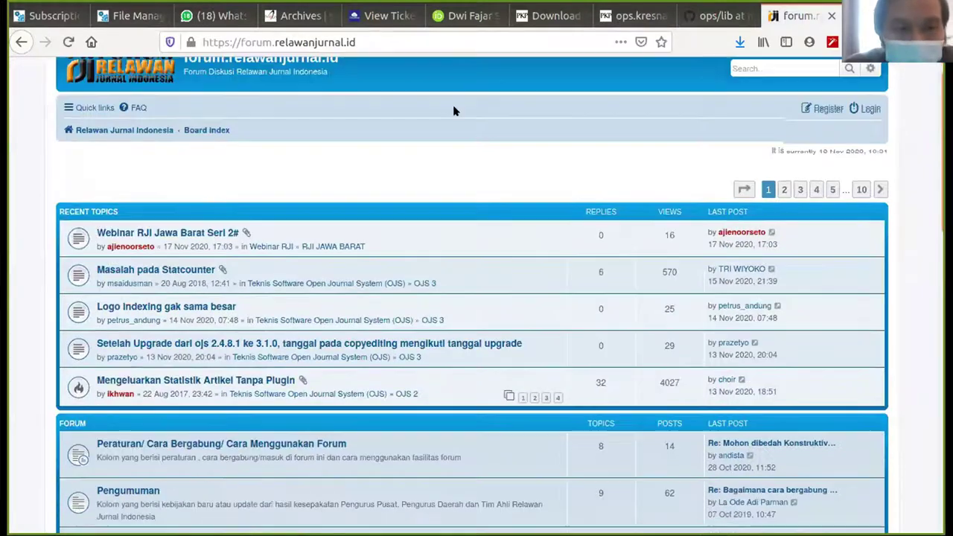
scroll(454, 111, "down", 1)
scroll(128, 97, "up", 2)
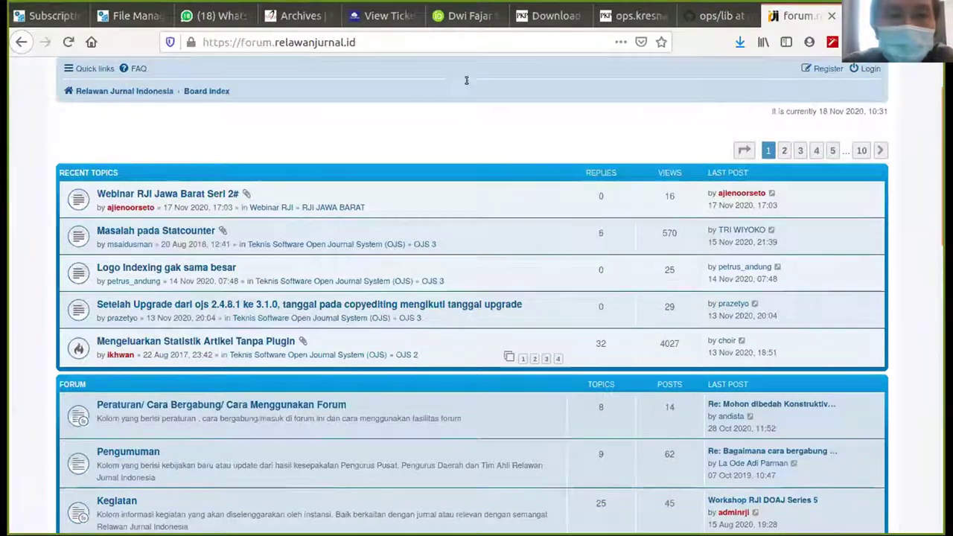
key("ctrl+t")
- From the PKP OPS download page, open the Issue Tracking System link in a background tab
left_click(362, 42)
left_click(831, 16)
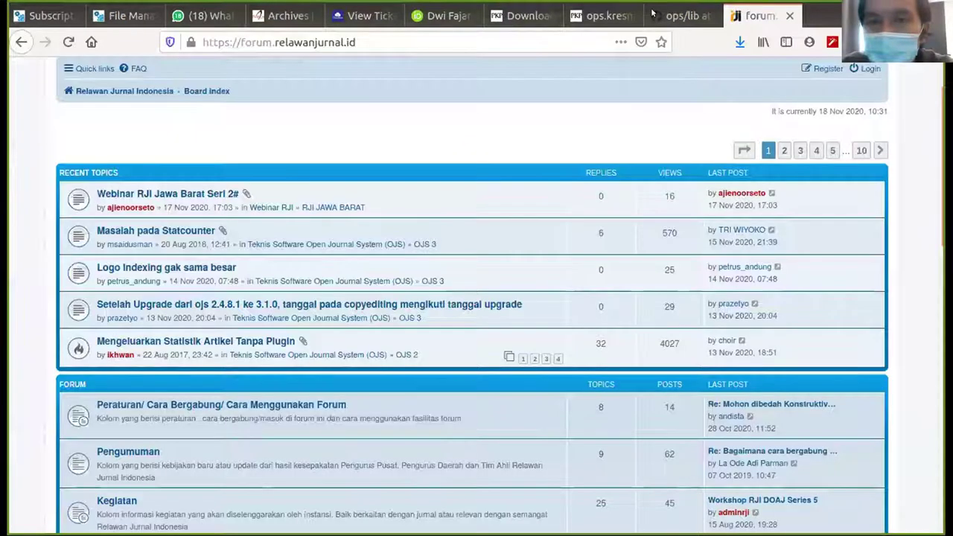
left_click(548, 16)
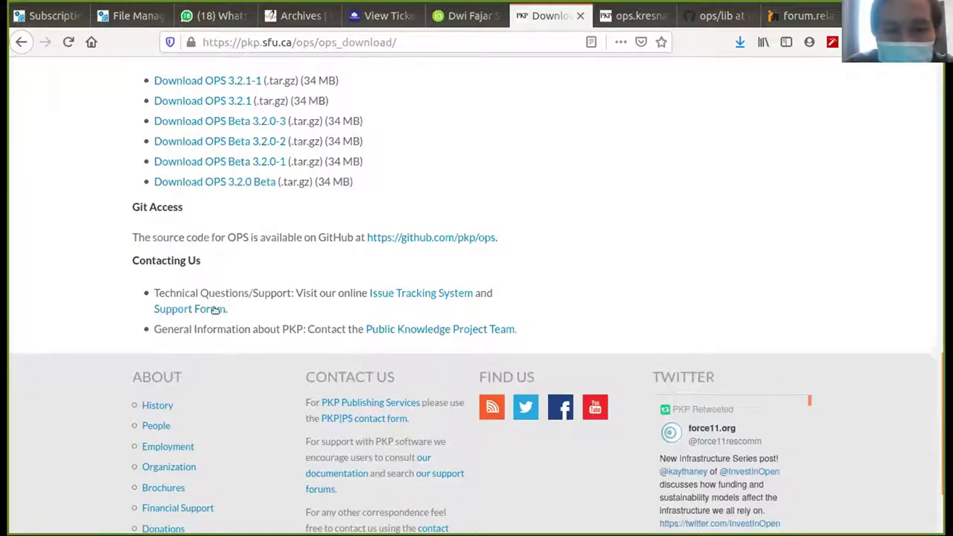
right_click(416, 295)
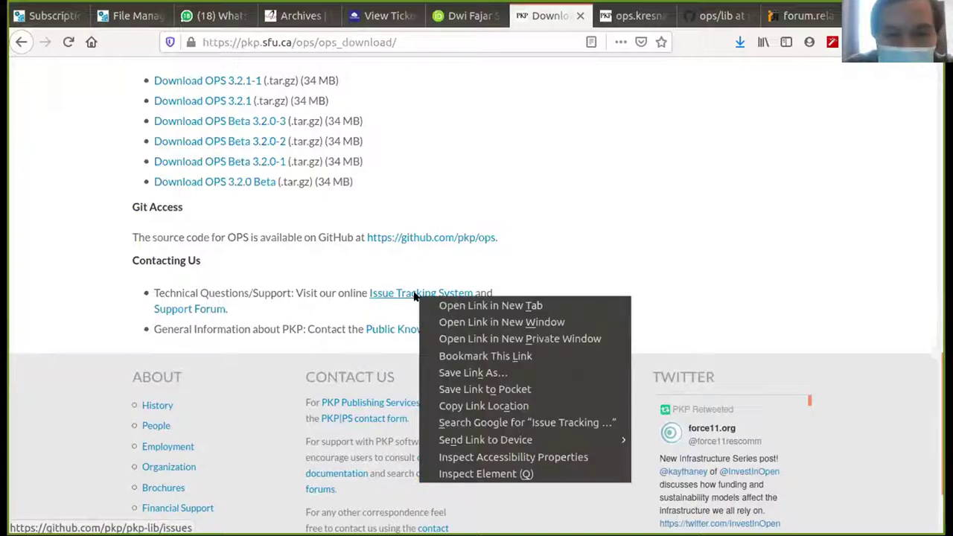
left_click(453, 305)
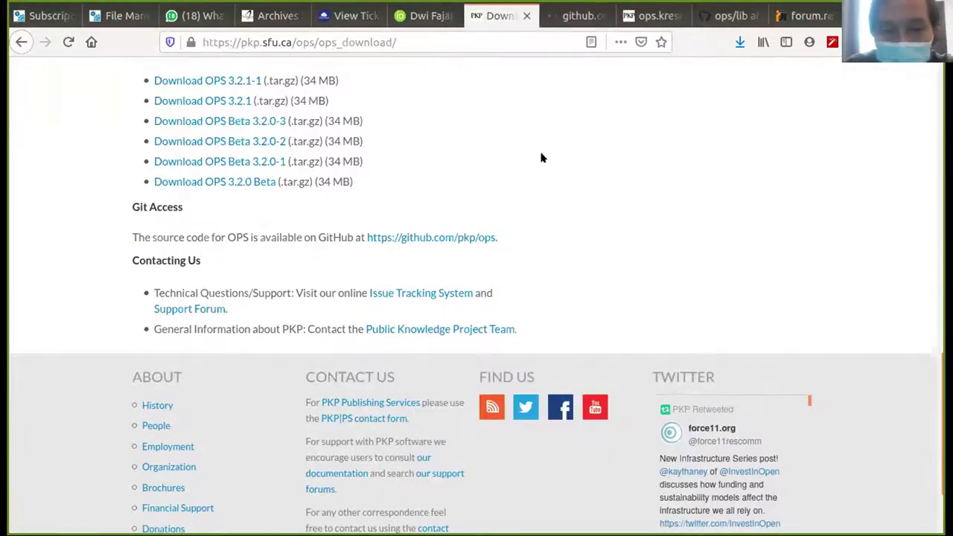
scroll(476, 298, "up", 10)
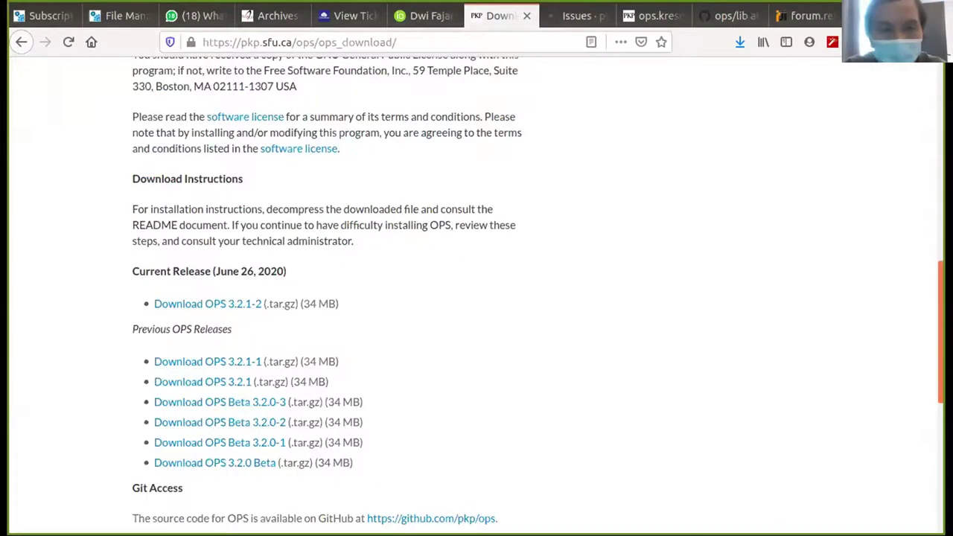
scroll(476, 298, "up", 3)
scroll(476, 297, "down", 5)
scroll(476, 297, "down", 4)
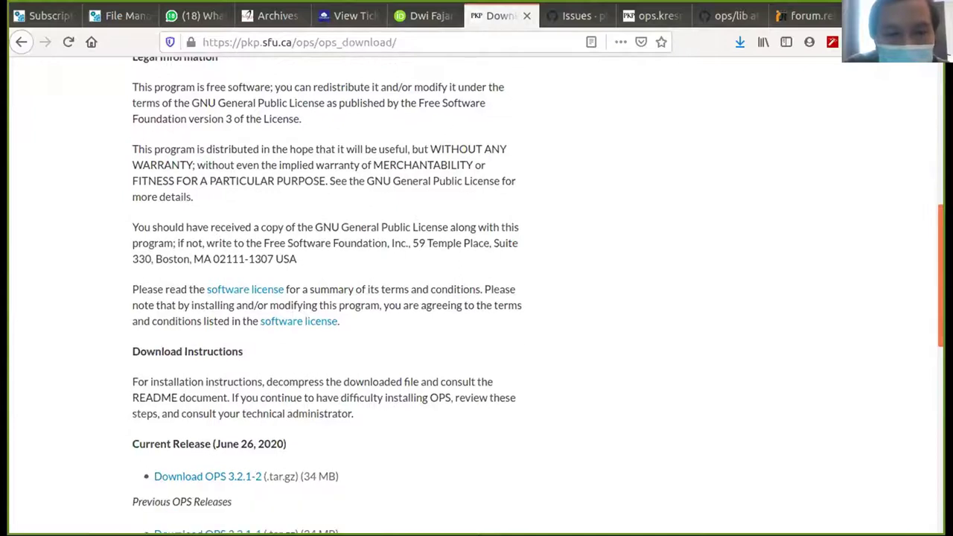
scroll(476, 298, "down", 3)
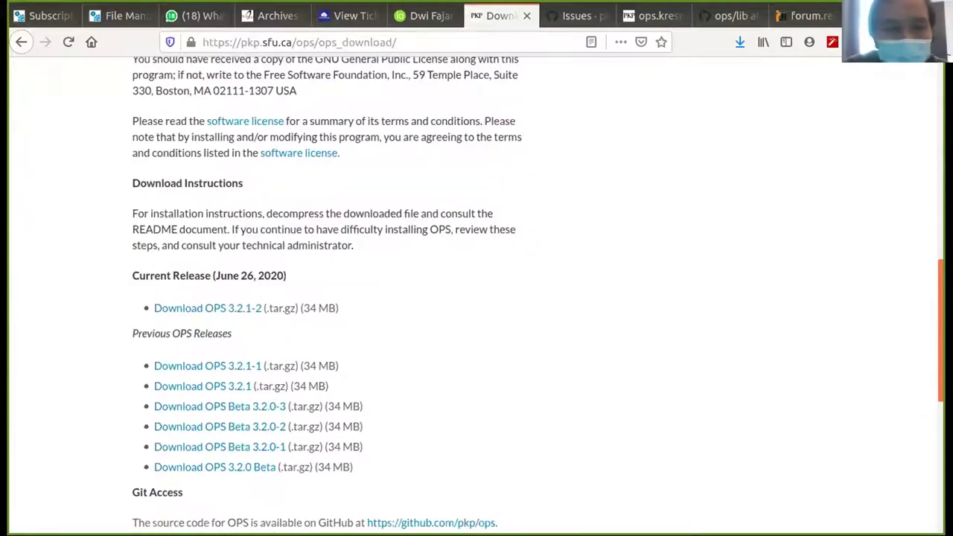
scroll(477, 297, "up", 10)
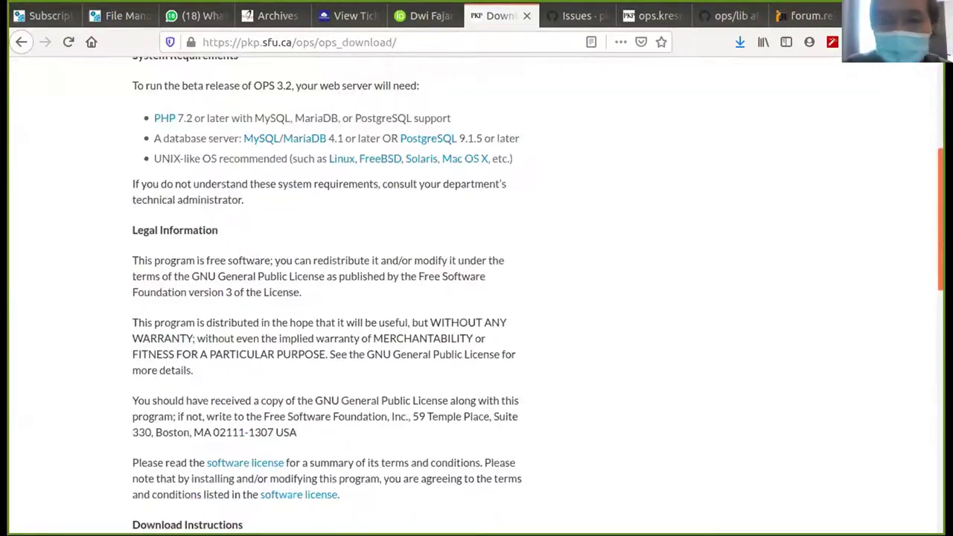
scroll(477, 298, "up", 5)
scroll(477, 298, "down", 4)
scroll(476, 298, "up", 2)
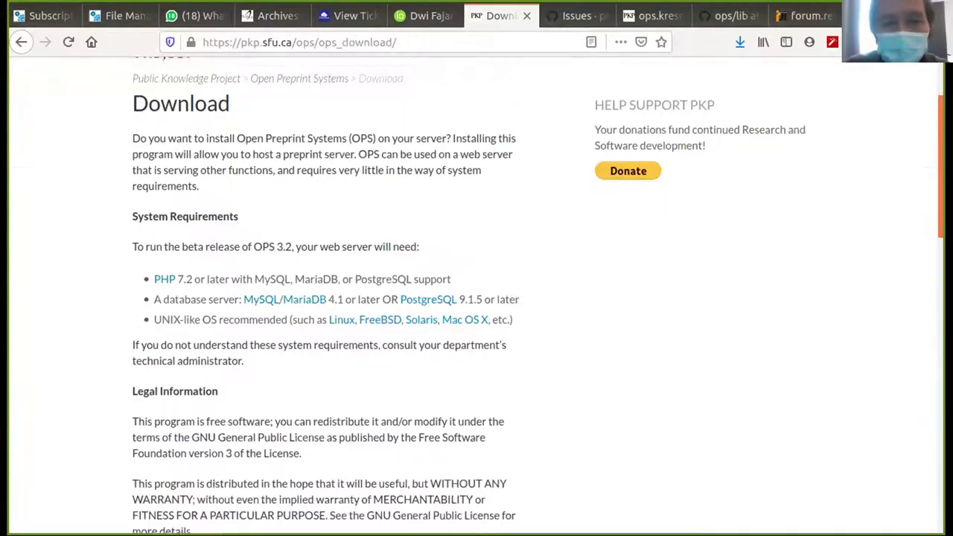
scroll(477, 297, "up", 3)
scroll(476, 298, "down", 5)
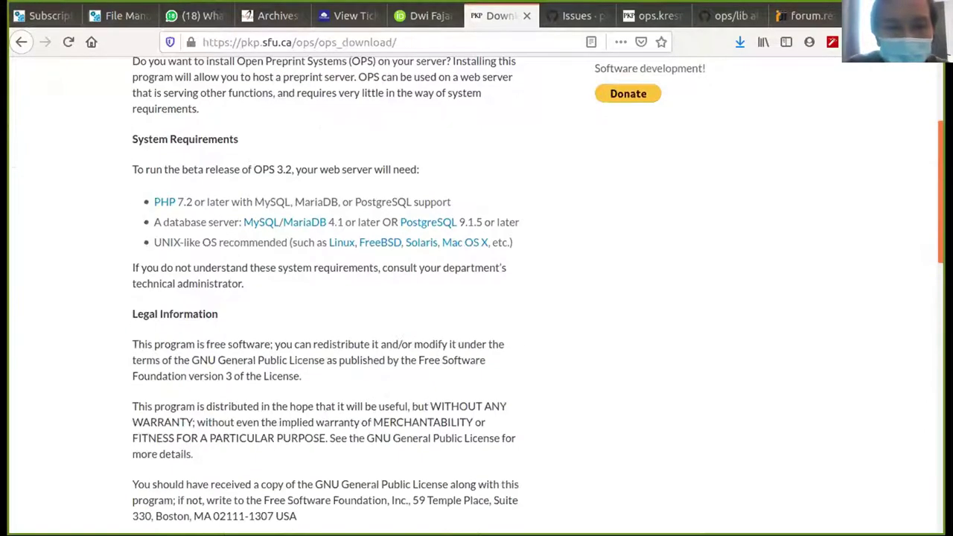
scroll(476, 298, "down", 3)
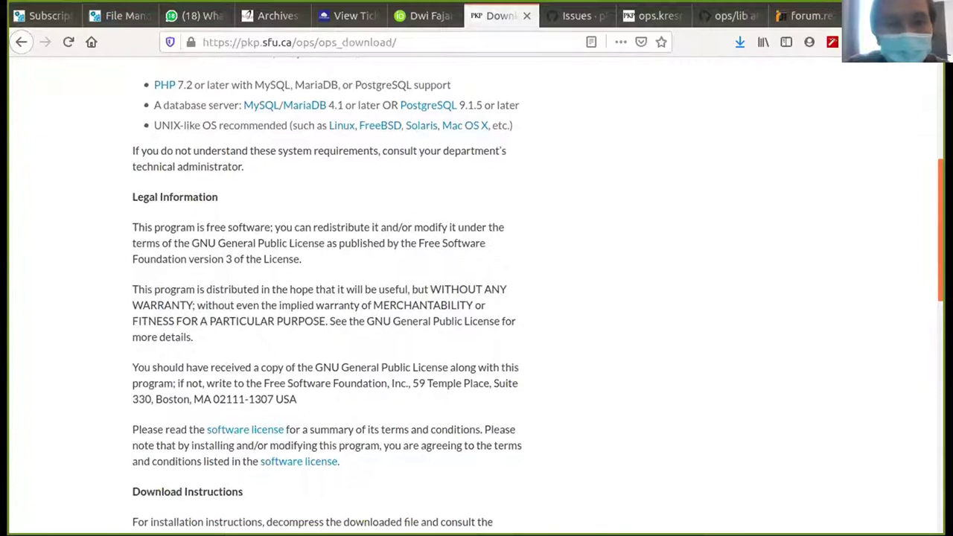
scroll(477, 297, "down", 6)
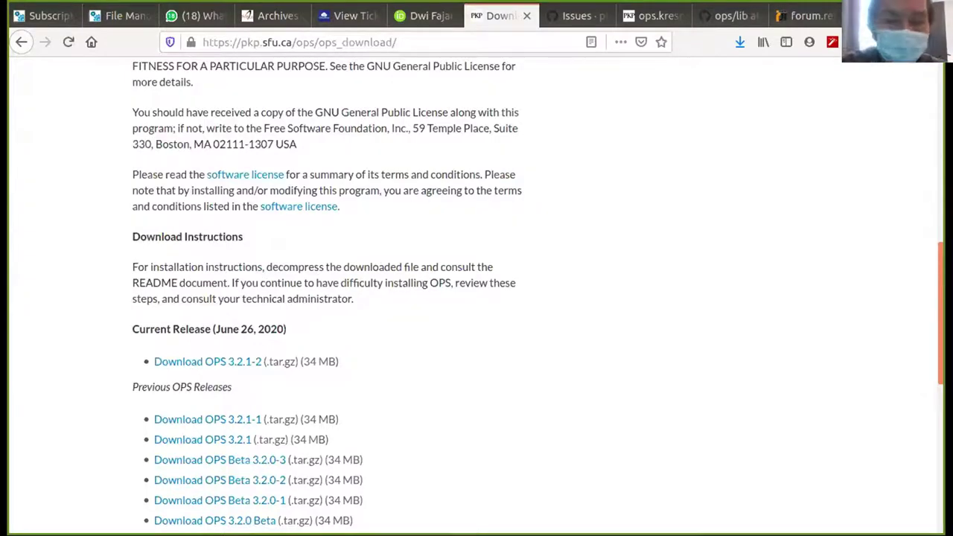
scroll(476, 298, "down", 3)
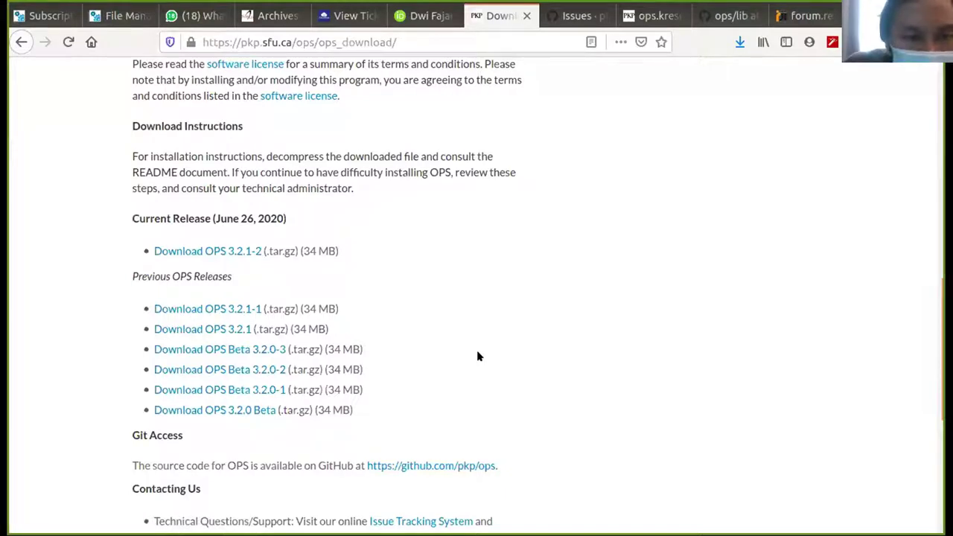
scroll(479, 356, "up", 4)
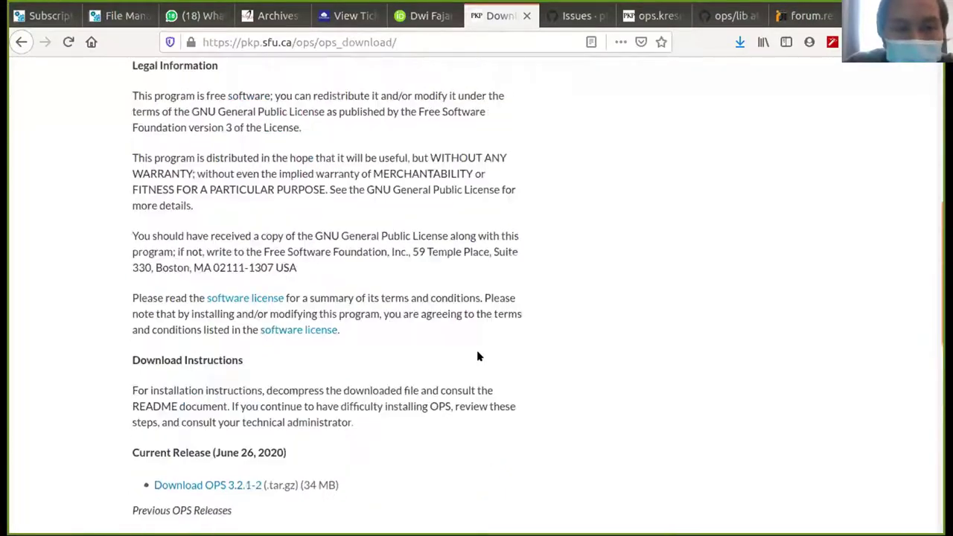
scroll(478, 353, "up", 5)
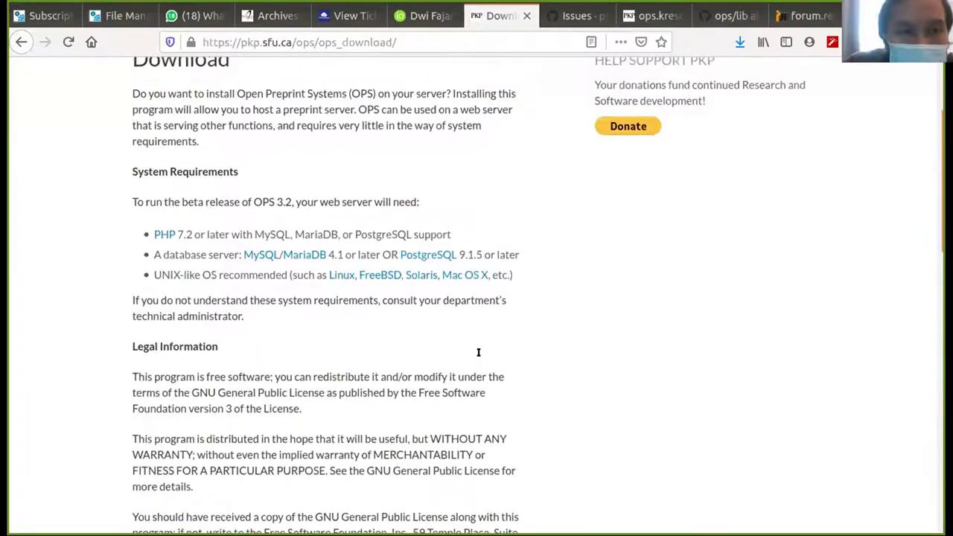
scroll(479, 357, "up", 1)
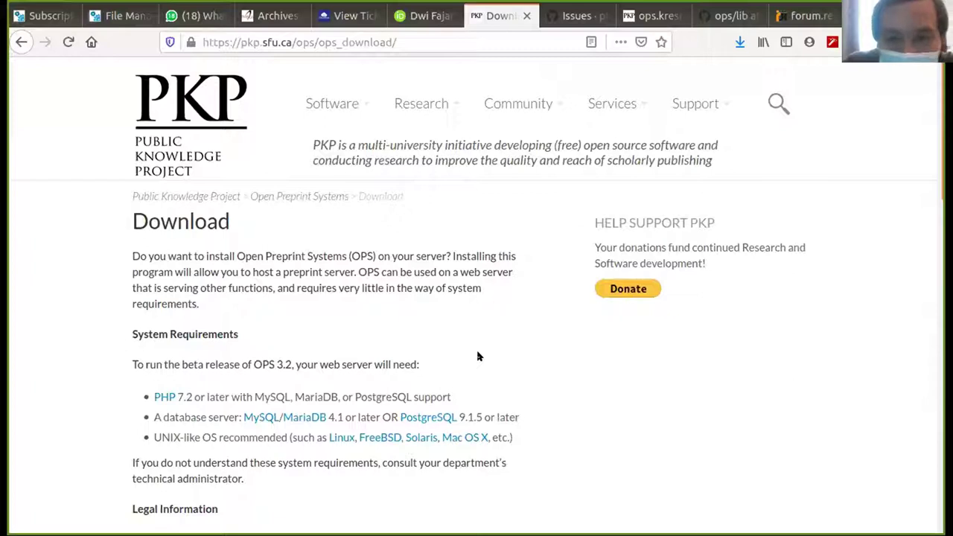
scroll(478, 356, "down", 2)
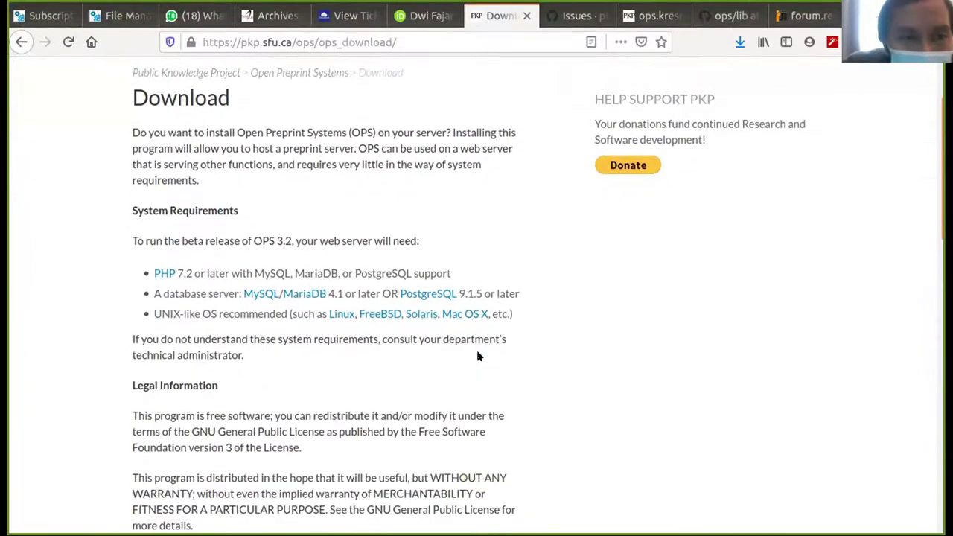
scroll(479, 357, "up", 1)
scroll(479, 356, "down", 2)
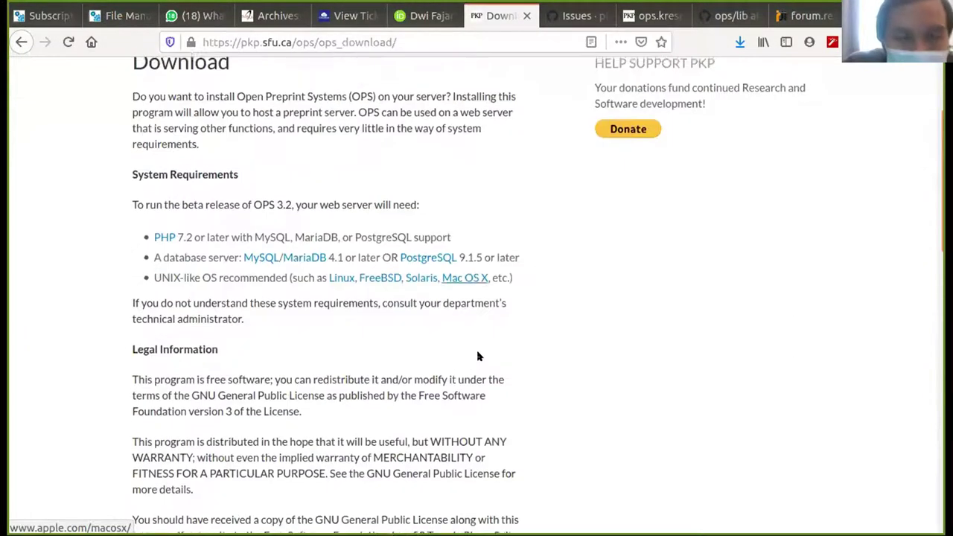
scroll(479, 357, "down", 3)
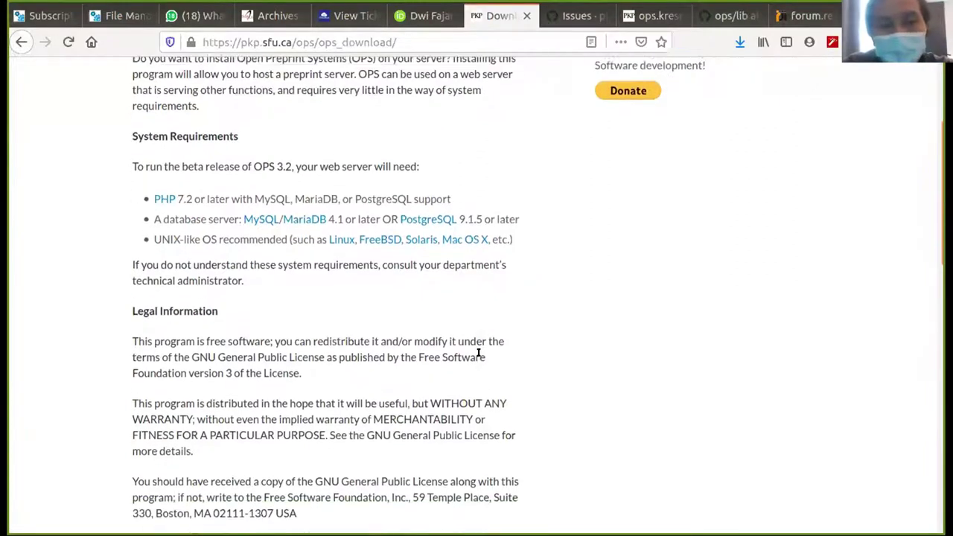
scroll(478, 355, "down", 4)
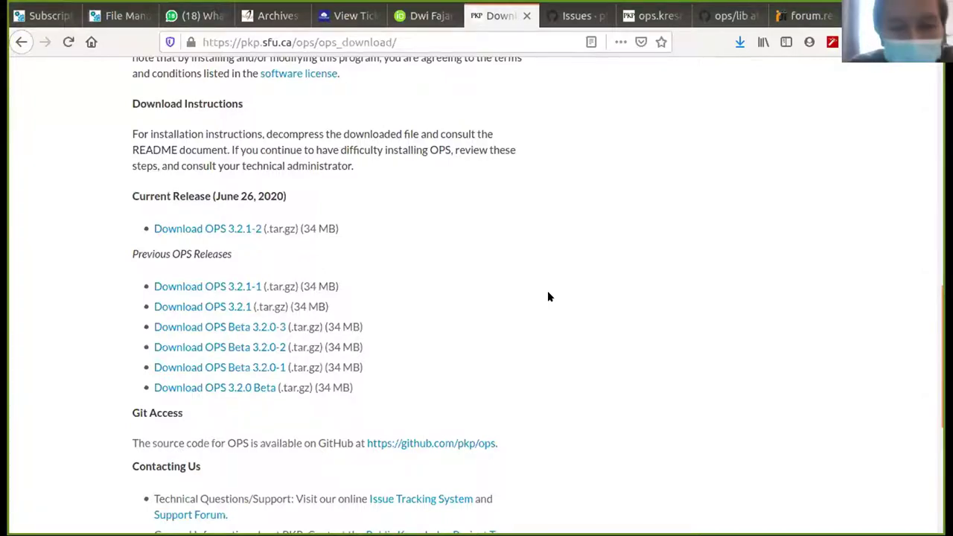
- Scroll the PKP OPS download page, then return to Plesk's File Manager at httpdocs/lib
scroll(547, 298, "down", 3)
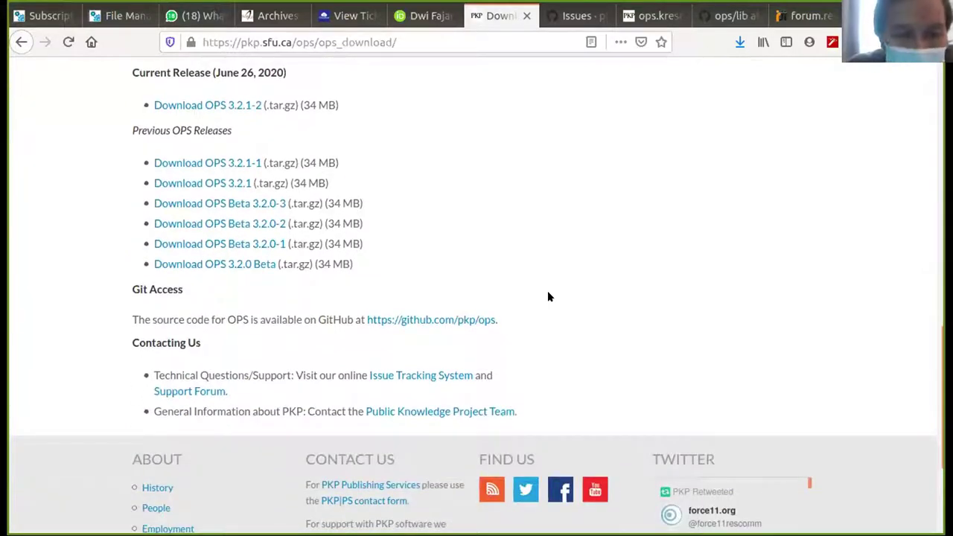
scroll(547, 297, "up", 5)
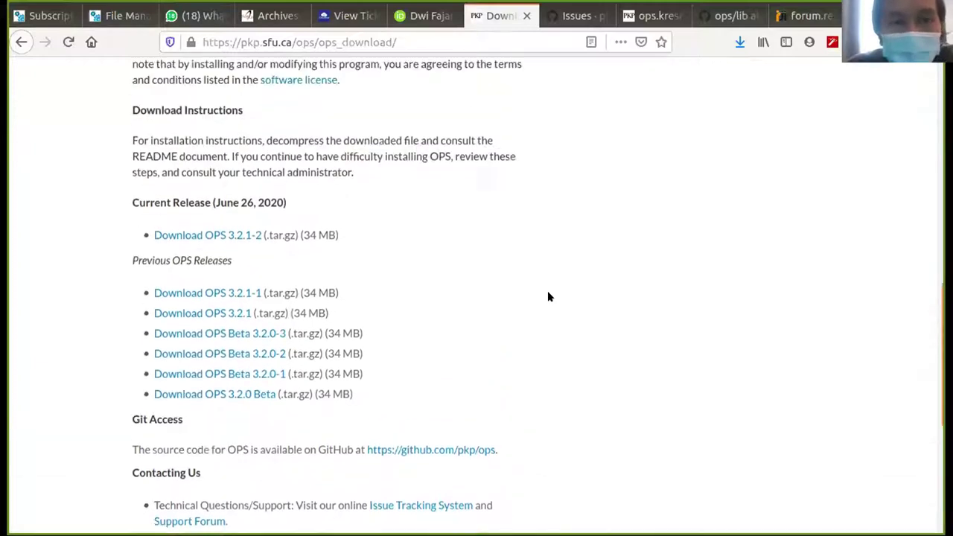
scroll(548, 298, "up", 2)
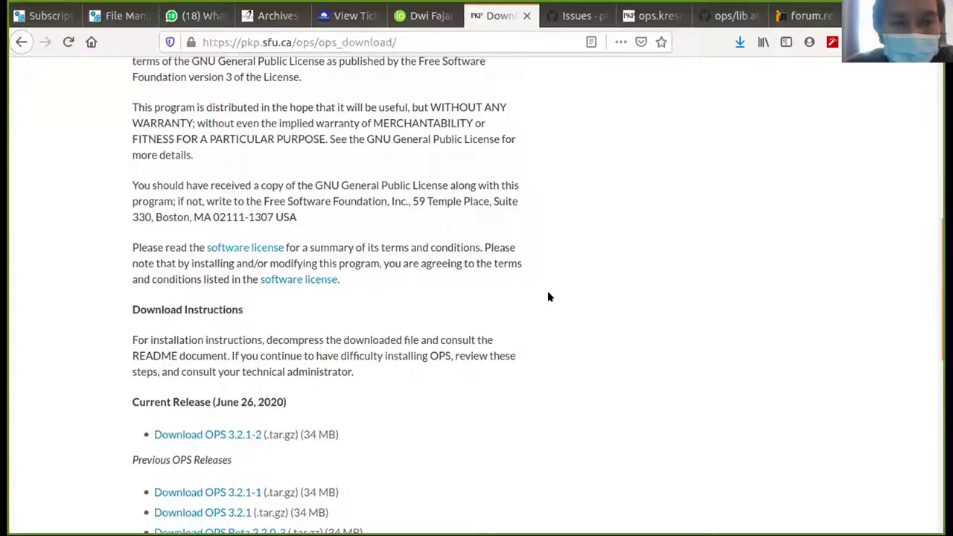
scroll(547, 297, "down", 2)
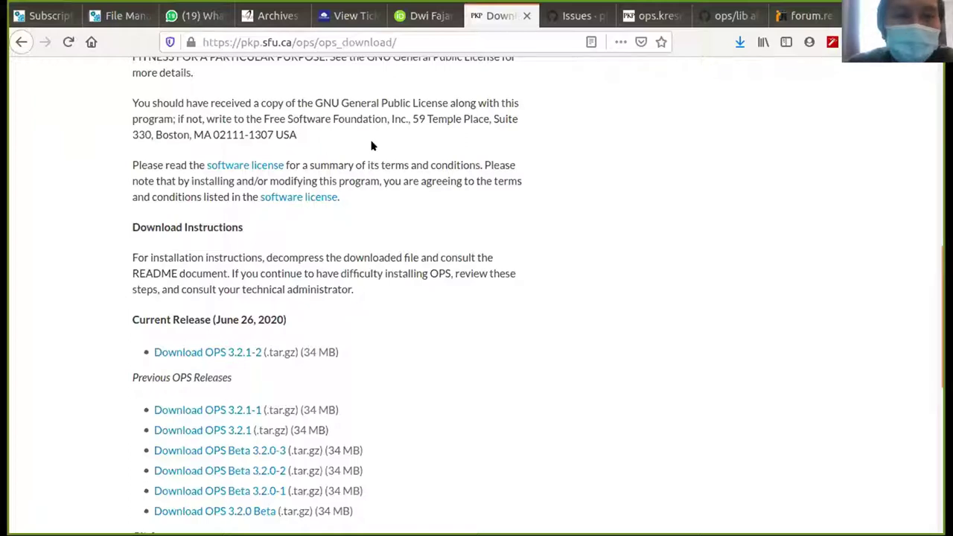
left_click(115, 10)
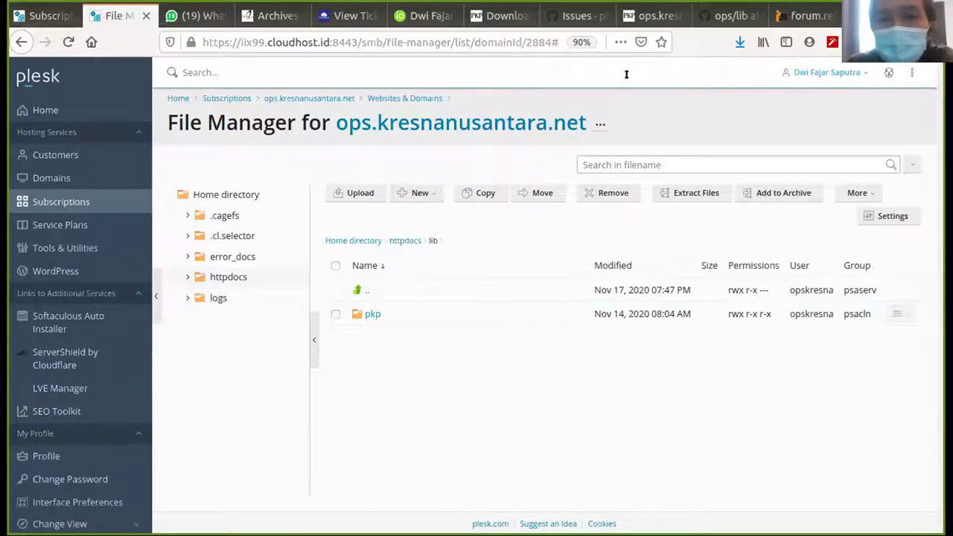
- Go from the GitHub ops/lib listing up to the pkp/ops repository root
left_click(720, 17)
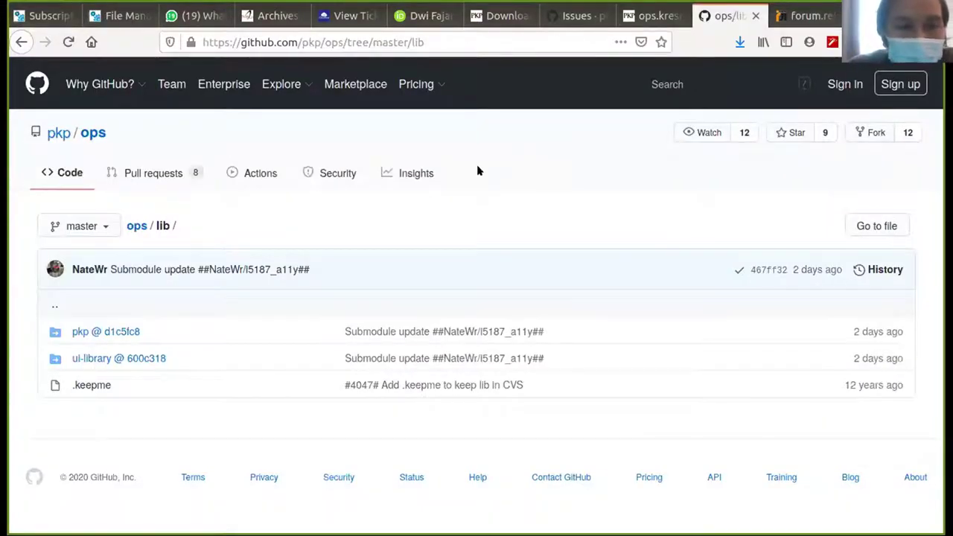
left_click(133, 227)
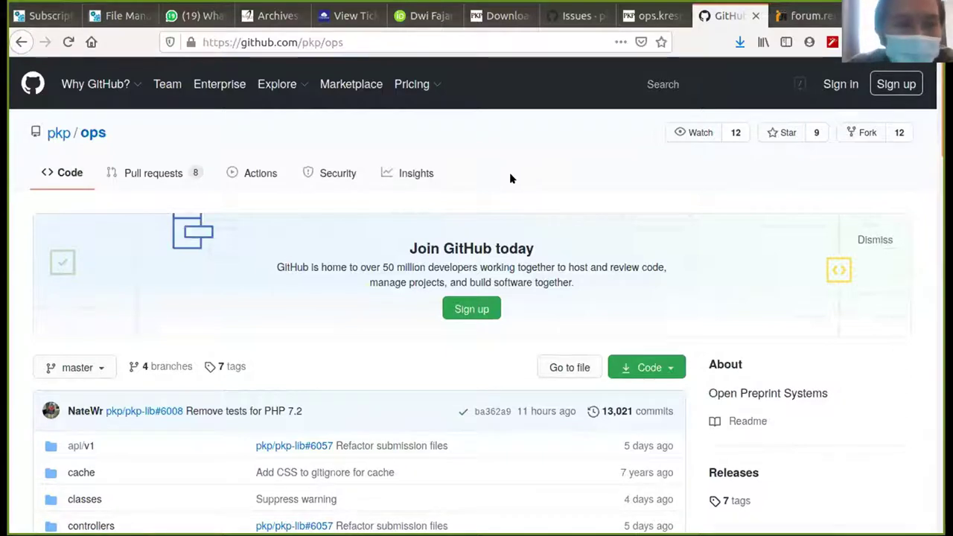
- Browse the pkp/ops pull requests list, with 8 open and 70 closed
left_click(160, 172)
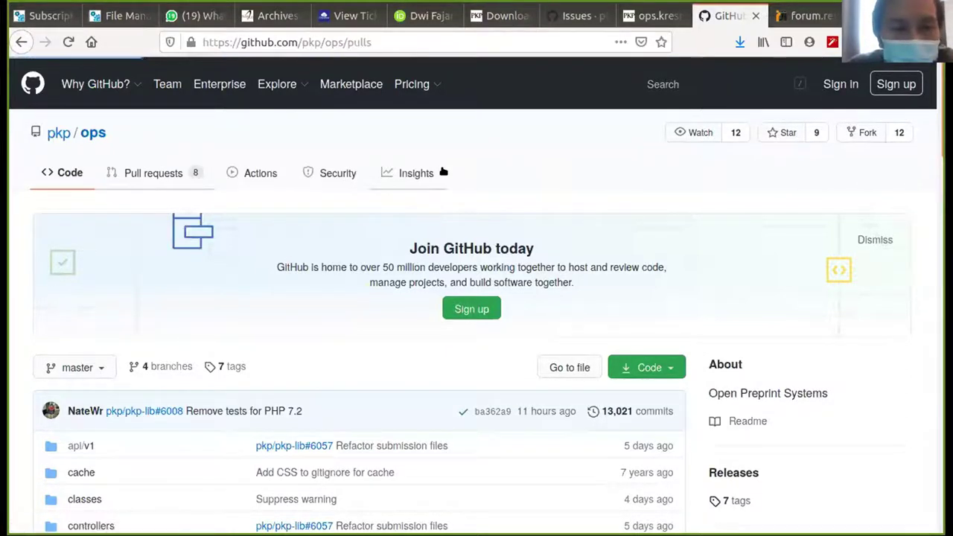
scroll(443, 172, "down", 2)
scroll(443, 172, "up", 2)
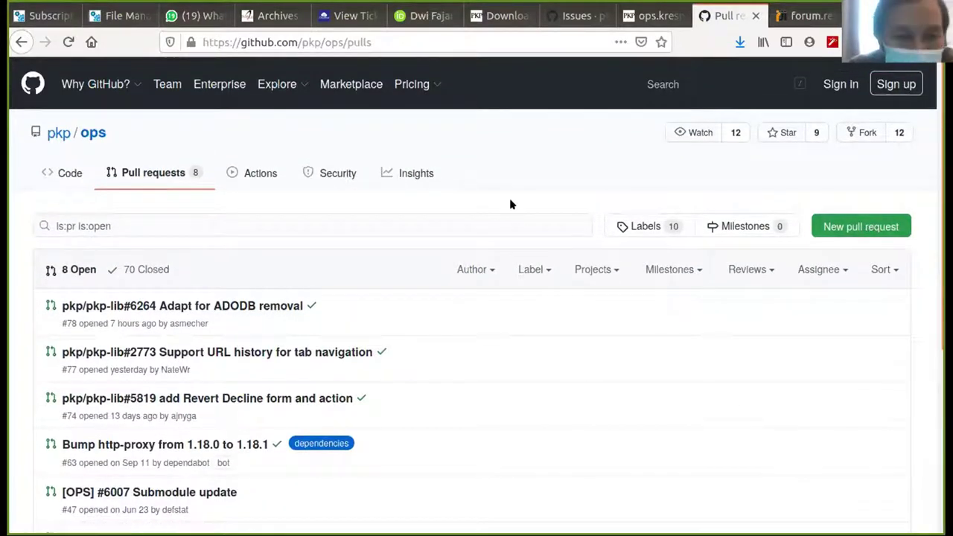
scroll(511, 203, "down", 2)
scroll(509, 198, "up", 2)
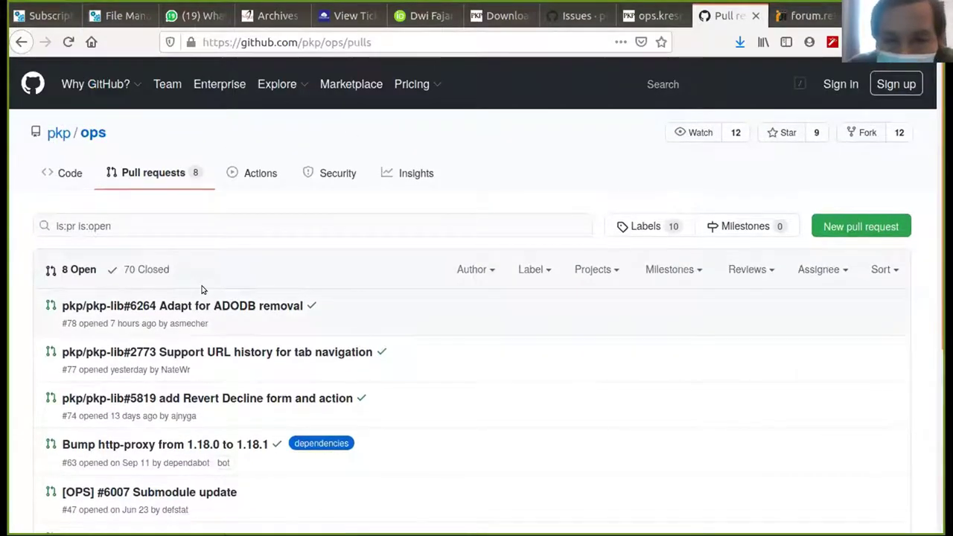
scroll(202, 290, "down", 2)
scroll(201, 289, "down", 4)
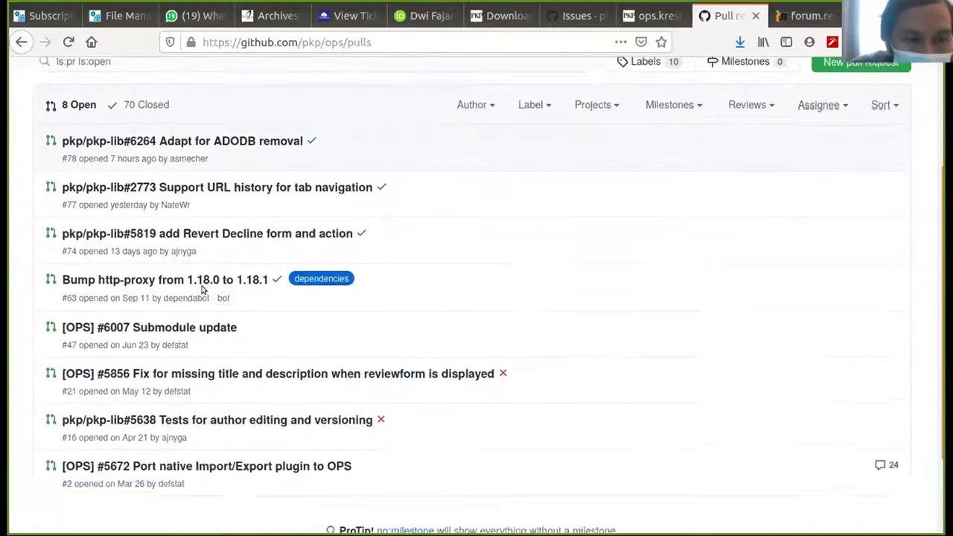
scroll(201, 289, "up", 3)
scroll(201, 290, "down", 2)
scroll(201, 289, "up", 6)
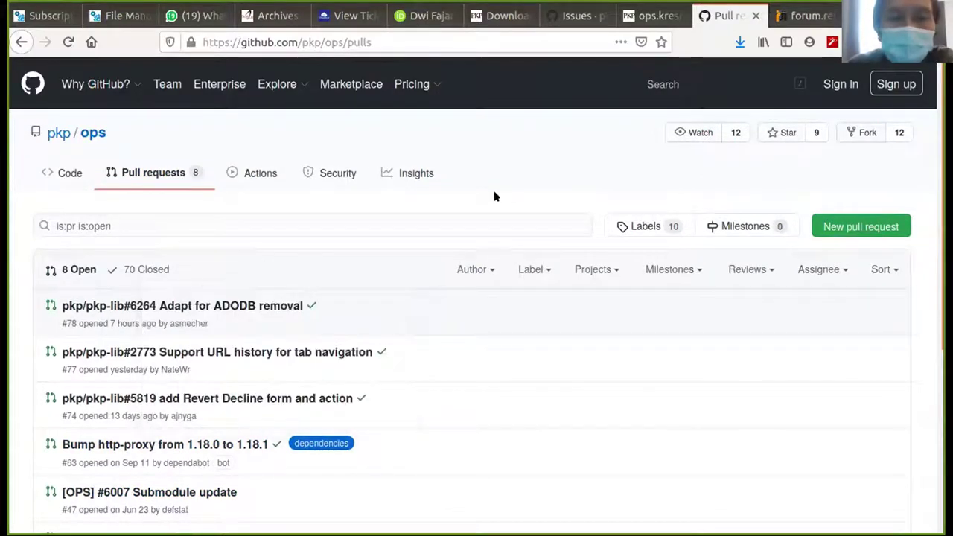
- Start a new pull request comparison of master against master and return to the page top
left_click(856, 225)
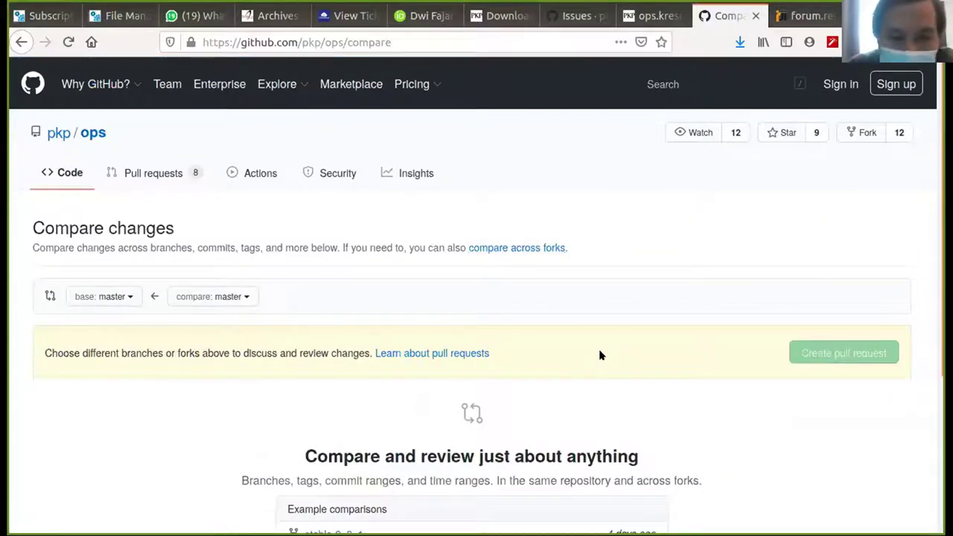
scroll(599, 355, "down", 5)
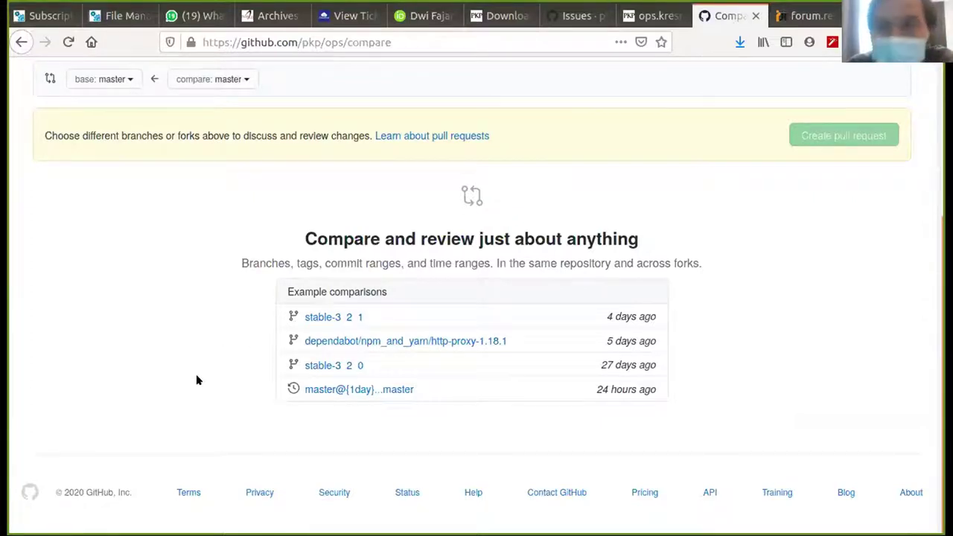
scroll(196, 380, "up", 4)
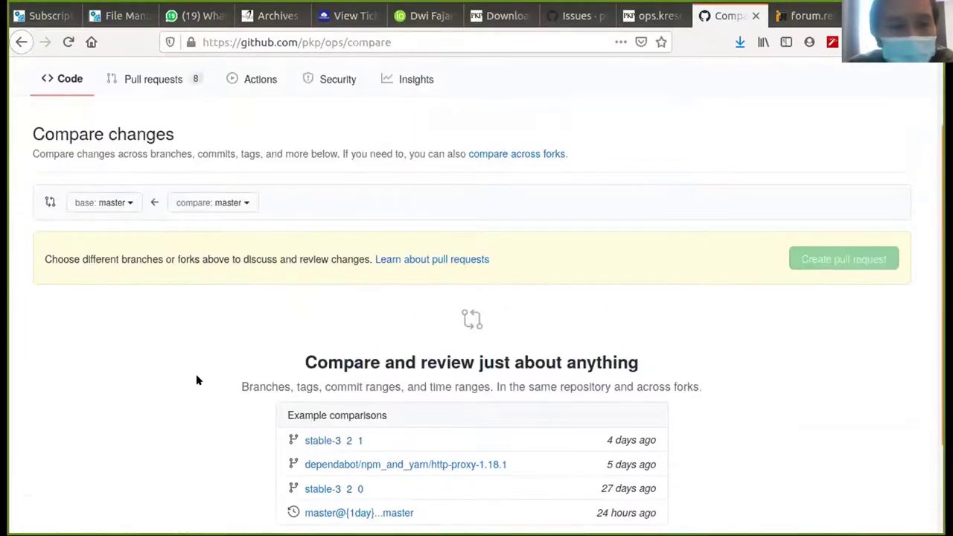
scroll(197, 380, "up", 2)
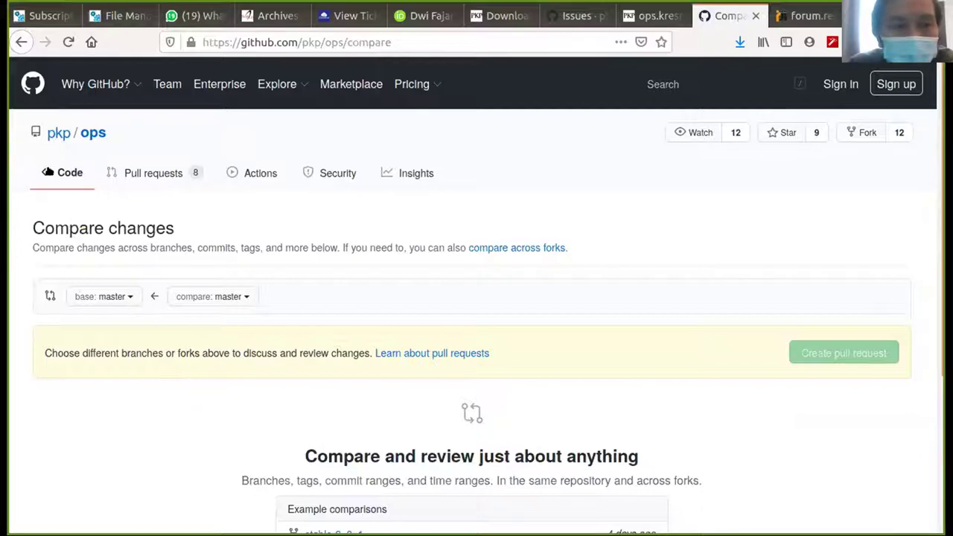
- From the forum tab, go to the RINarxiv site via the 'rina' address suggestion
left_click(809, 17)
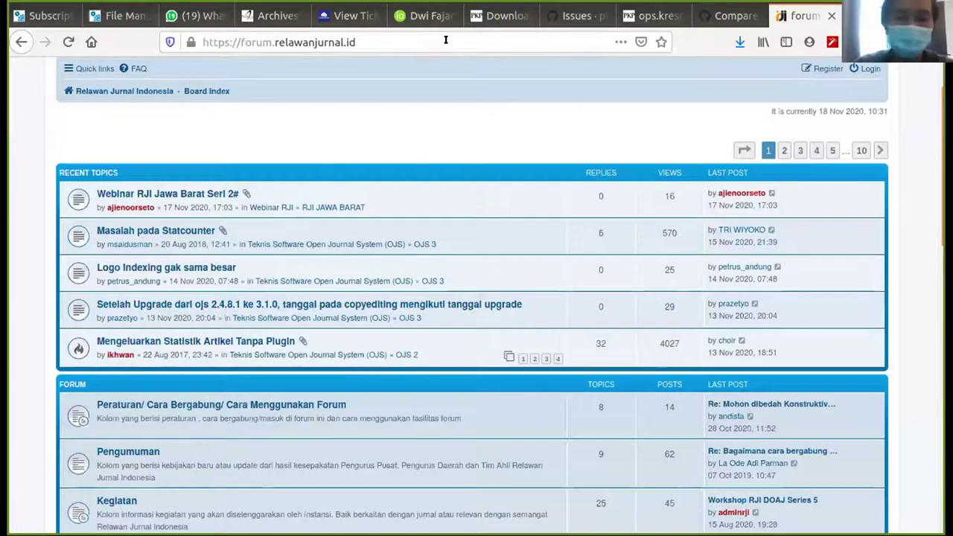
left_click(445, 42)
type("rina")
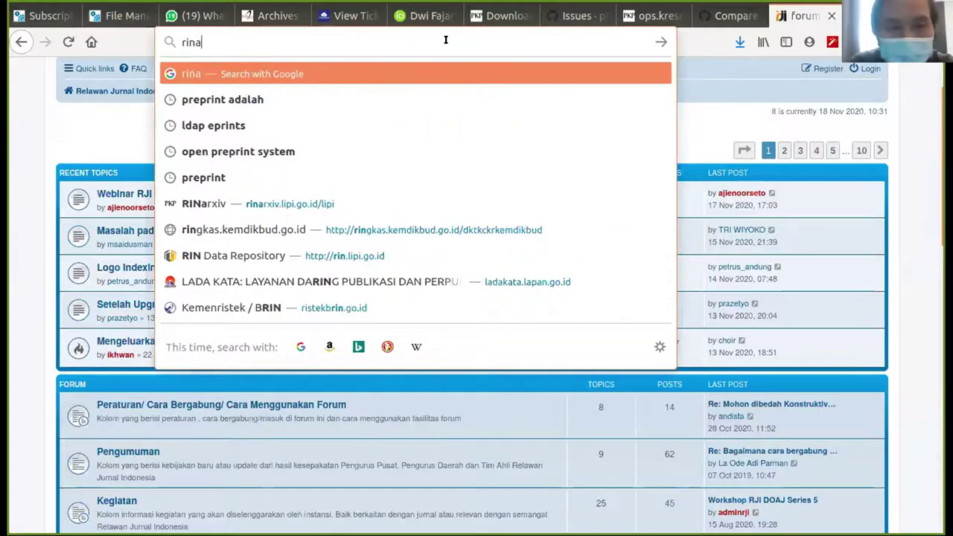
key("Down")
key("Down")
key("Down")
key("Down")
key("Down")
key("Return")
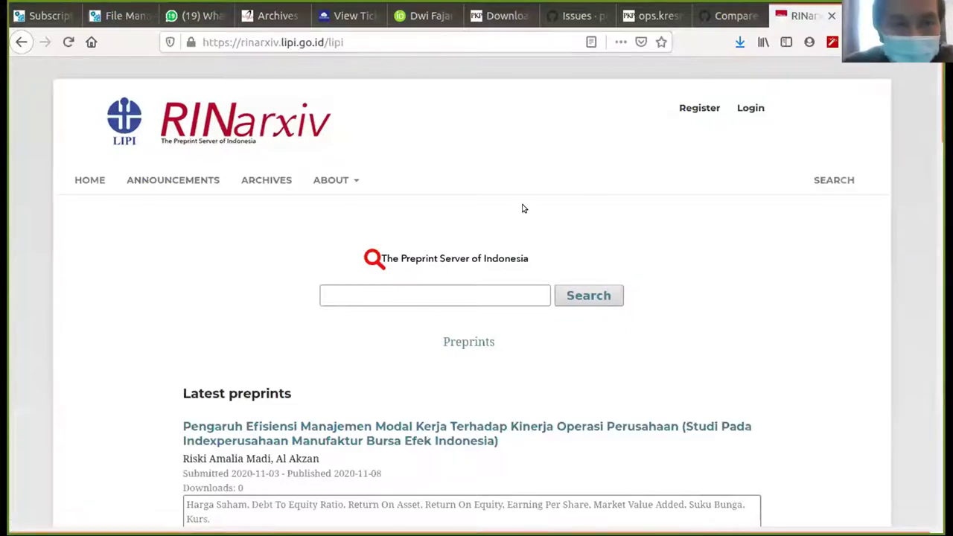
scroll(522, 208, "down", 1)
scroll(522, 209, "down", 1)
scroll(522, 209, "up", 2)
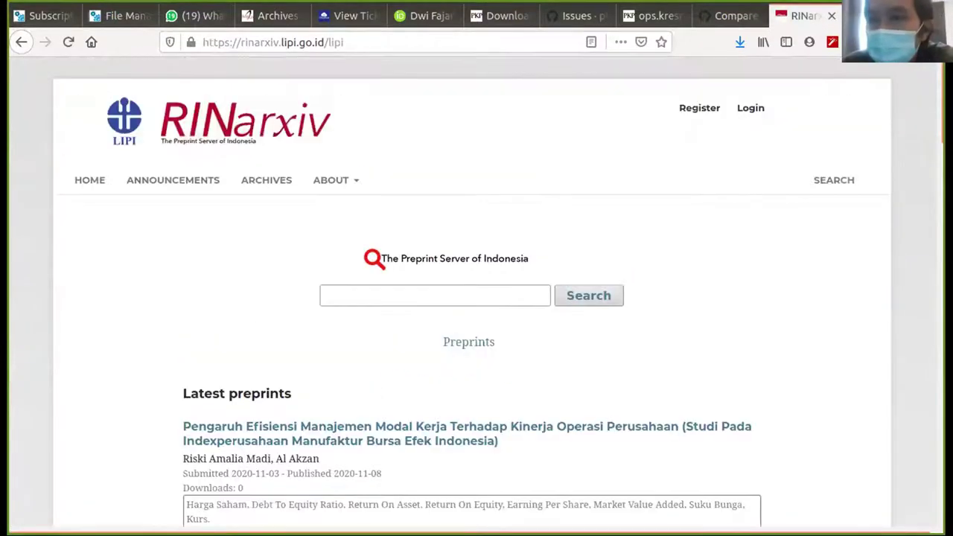
- Check RINarxiv's site technologies in Wappalyzer, then browse the Latest preprints list
left_click(856, 42)
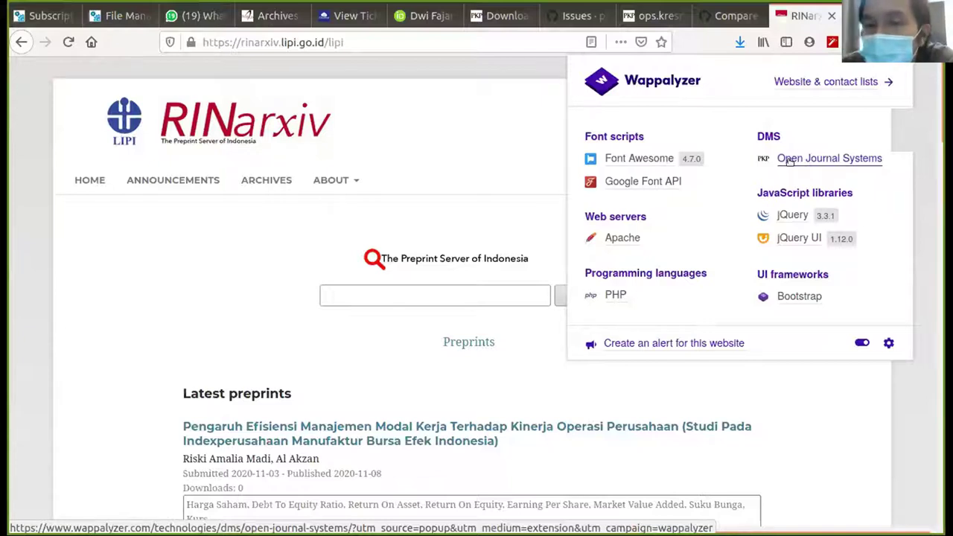
left_click(170, 243)
scroll(170, 242, "down", 10)
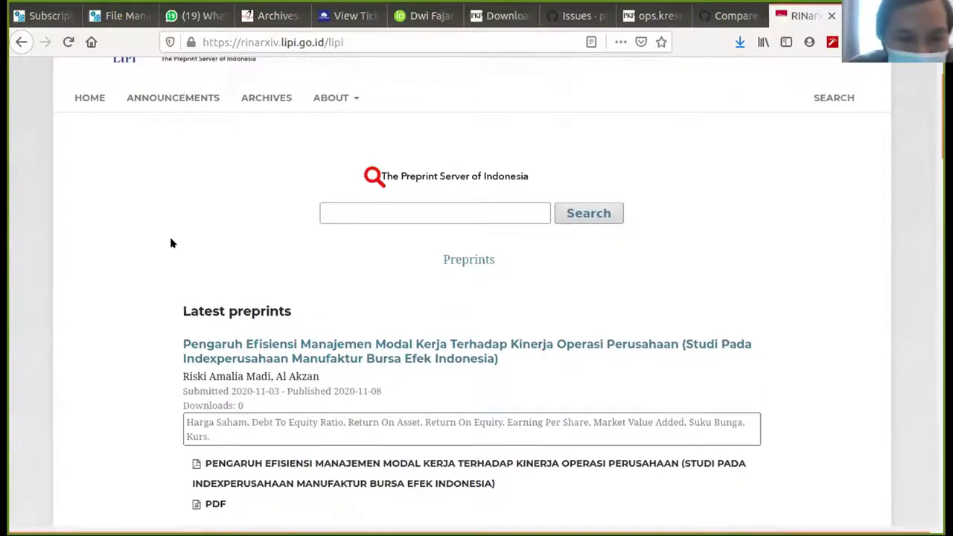
scroll(170, 243, "up", 9)
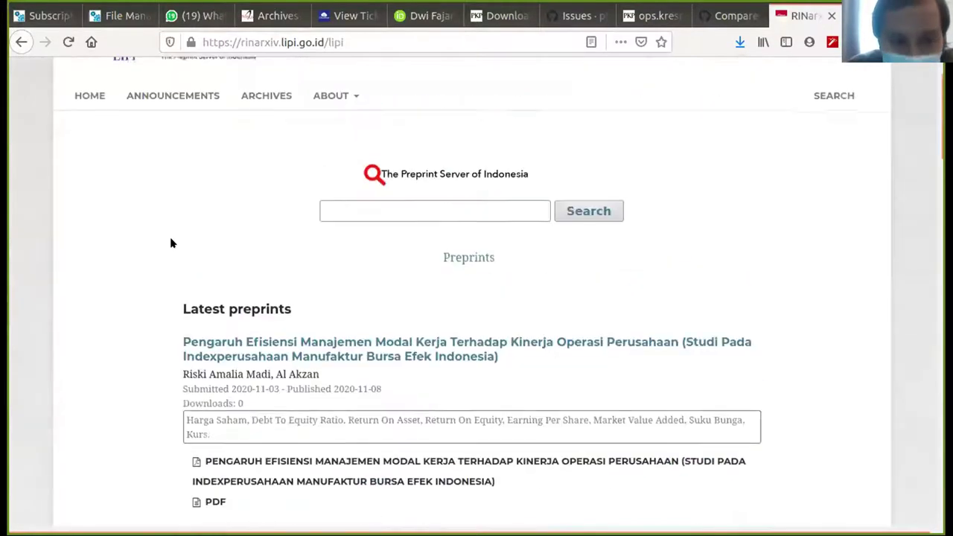
scroll(170, 243, "down", 1)
scroll(169, 242, "down", 4)
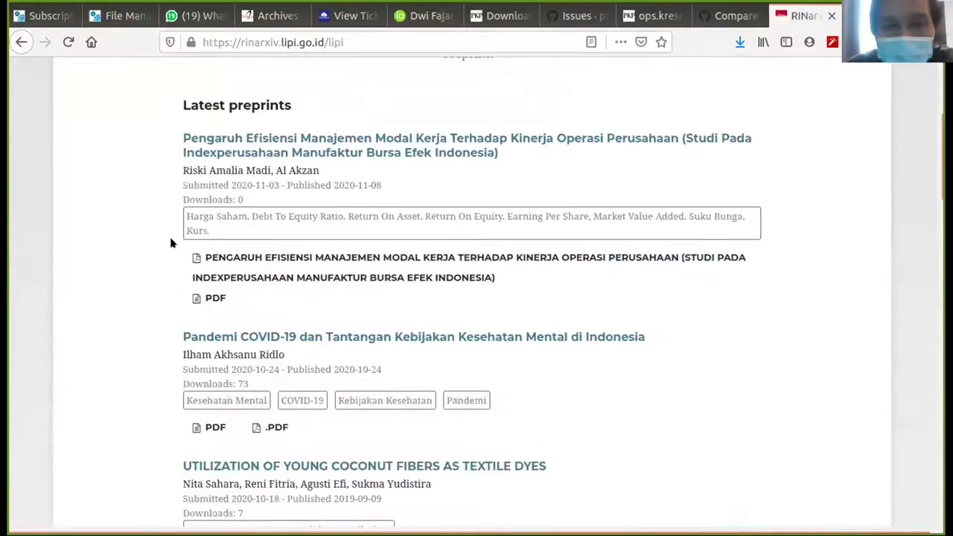
scroll(169, 243, "down", 5)
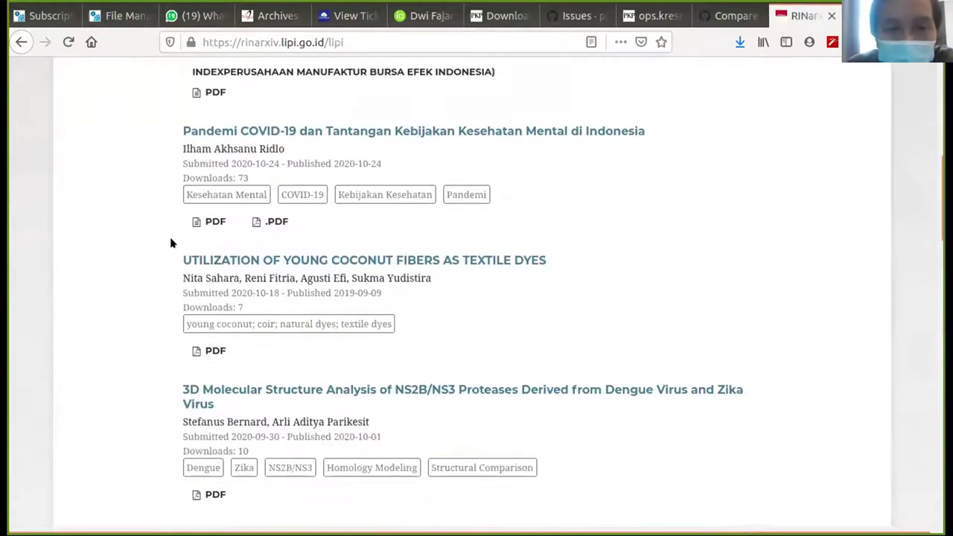
scroll(169, 243, "up", 1)
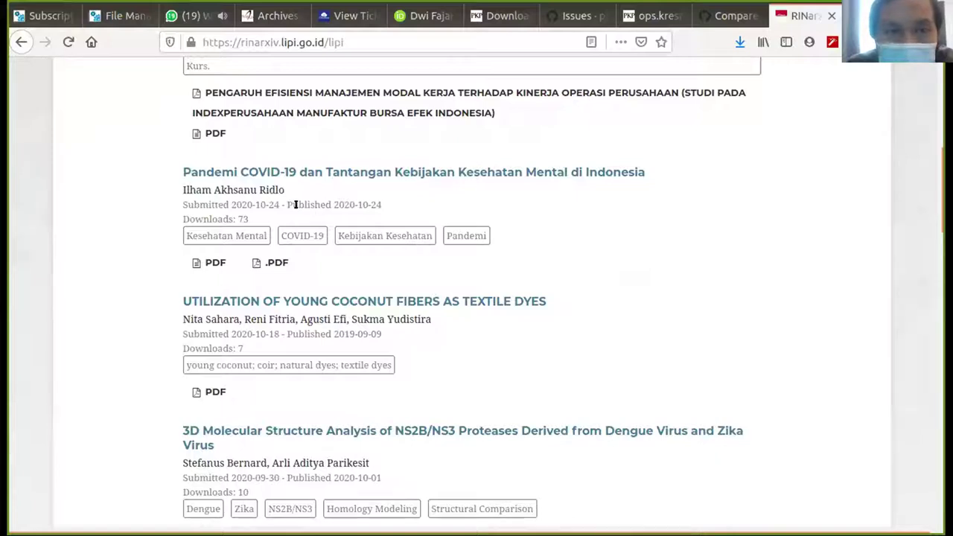
scroll(297, 205, "down", 3)
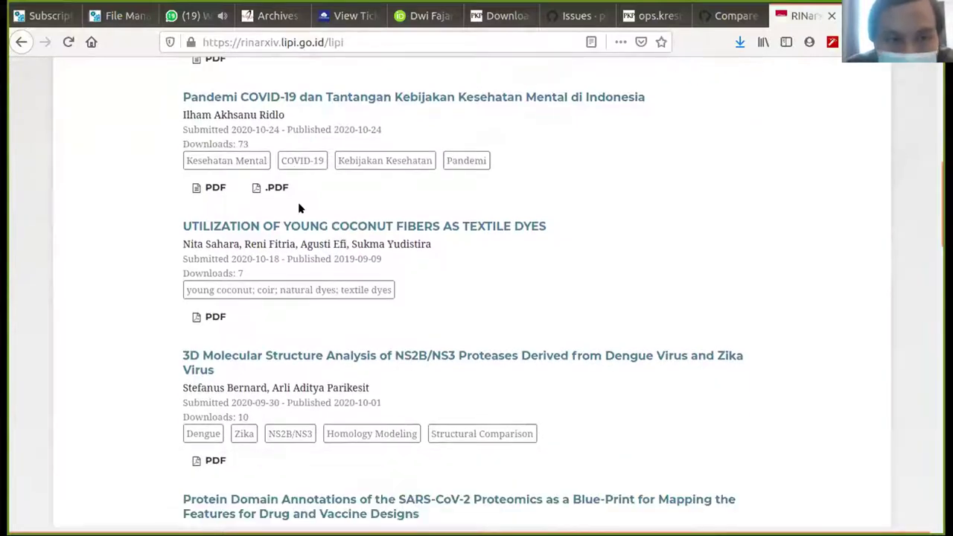
scroll(300, 208, "up", 2)
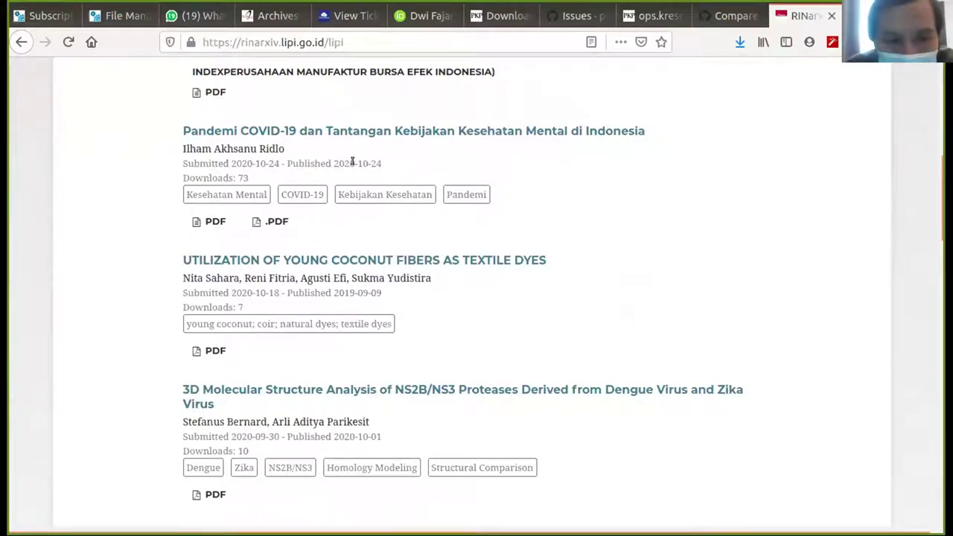
scroll(352, 163, "down", 15)
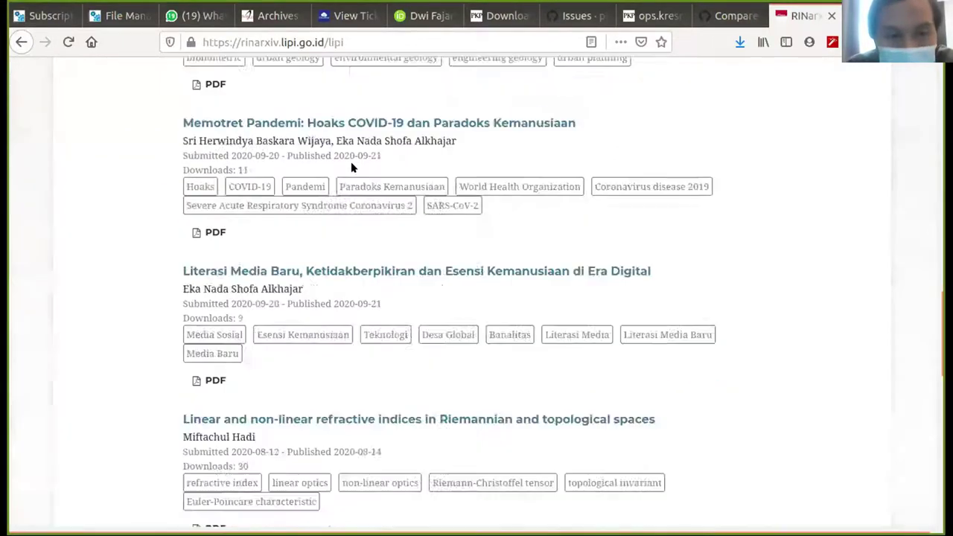
scroll(352, 164, "down", 10)
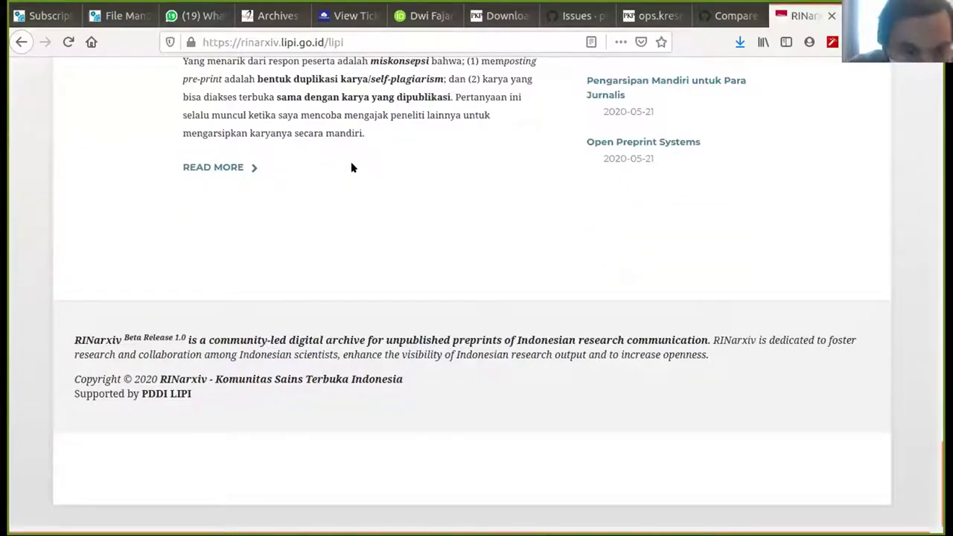
scroll(291, 275, "up", 20)
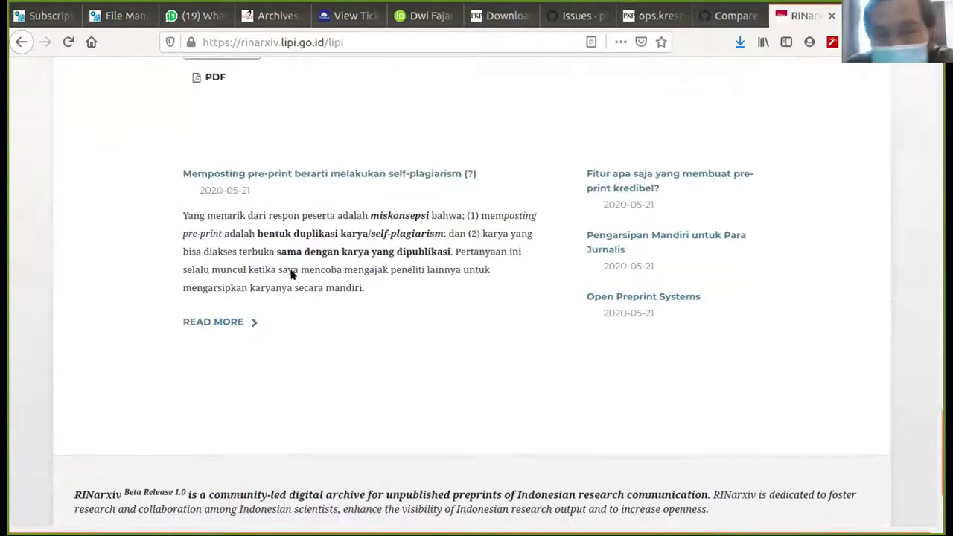
scroll(291, 275, "up", 15)
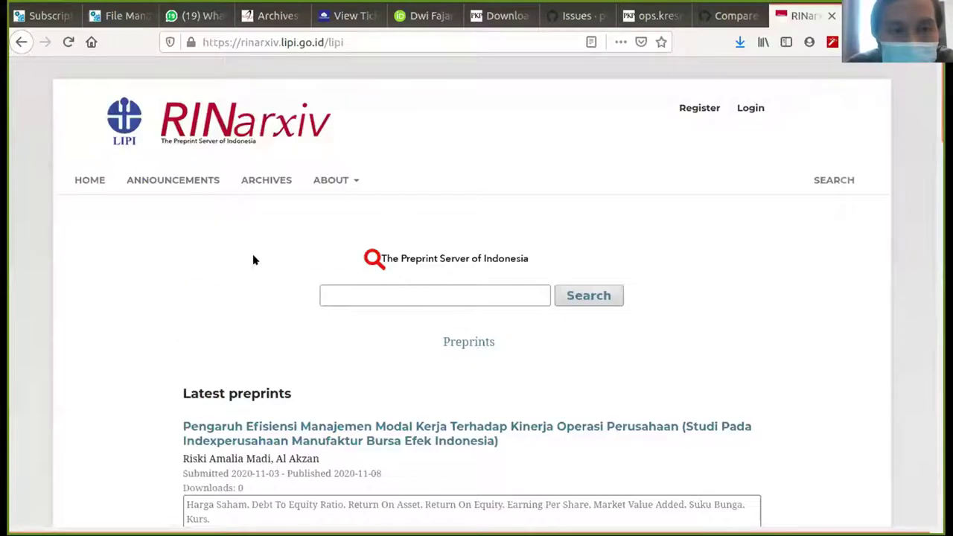
- Read RINarxiv's About the Server page
mouse_move(352, 179)
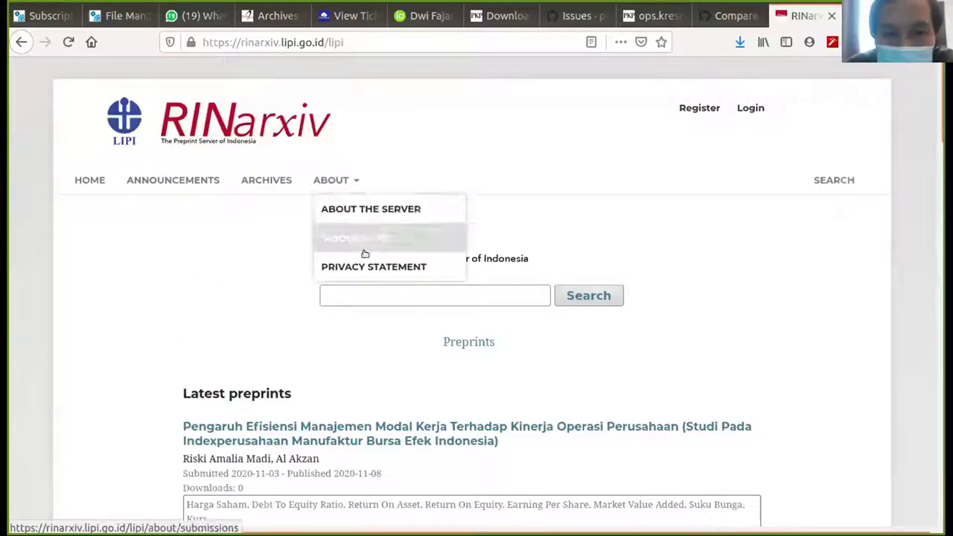
left_click(370, 207)
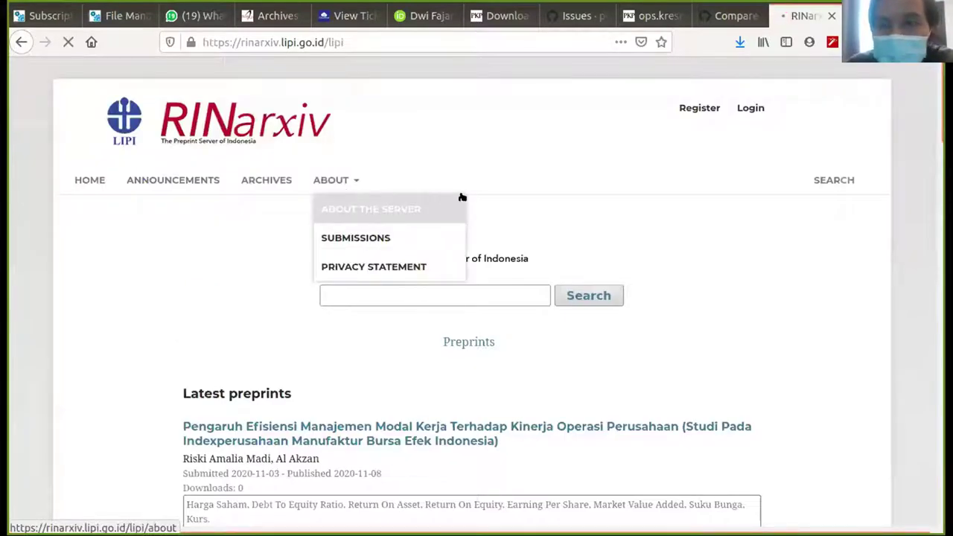
scroll(461, 201, "down", 2)
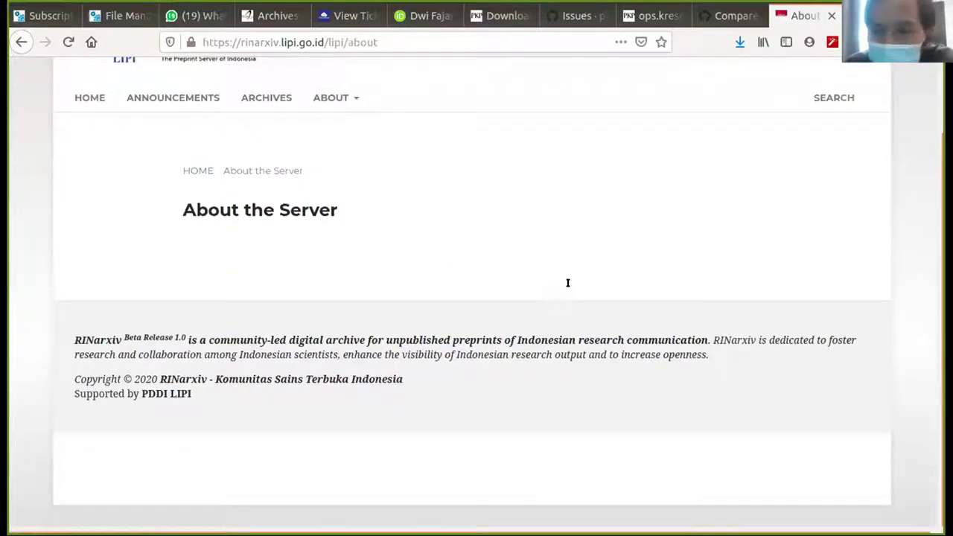
scroll(293, 304, "up", 2)
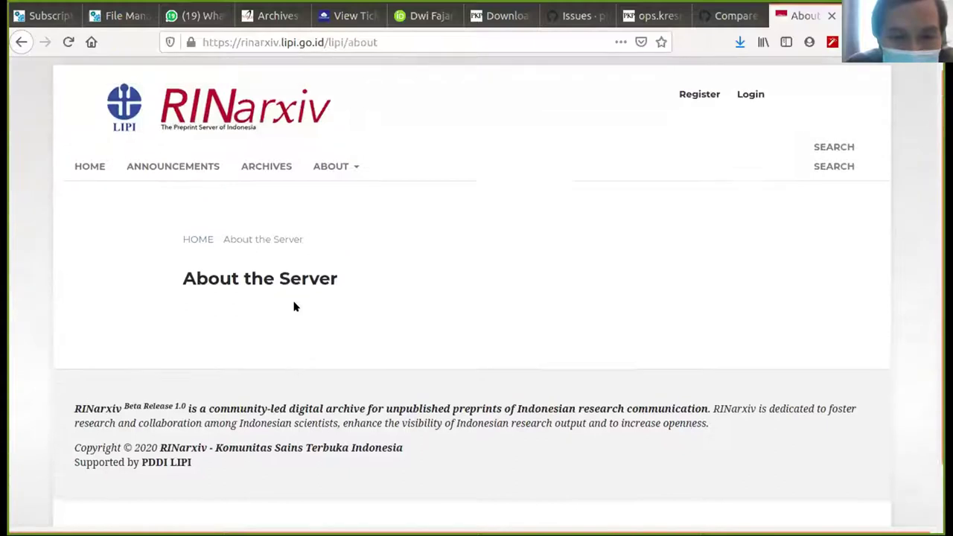
- Visit the Archives page, then scroll through the Announcements posts
left_click(272, 181)
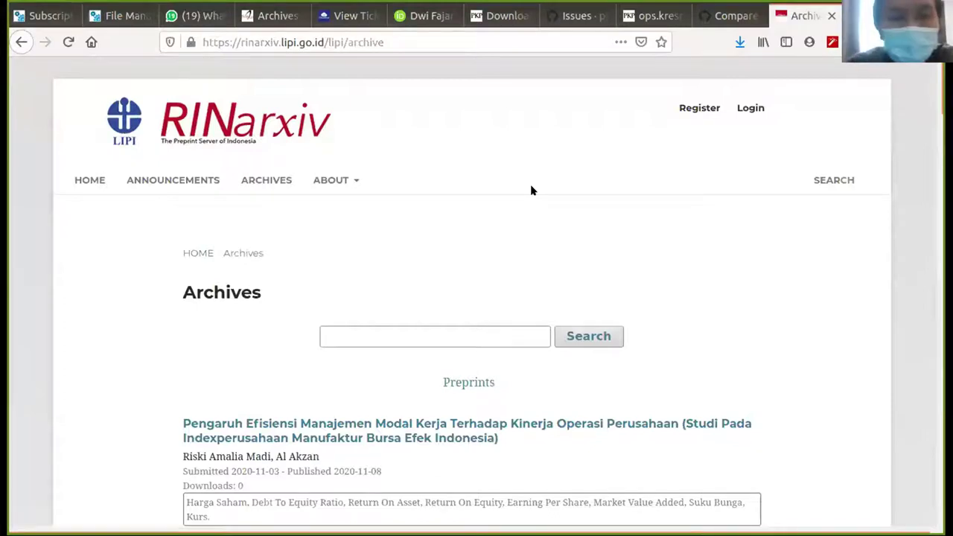
left_click(164, 180)
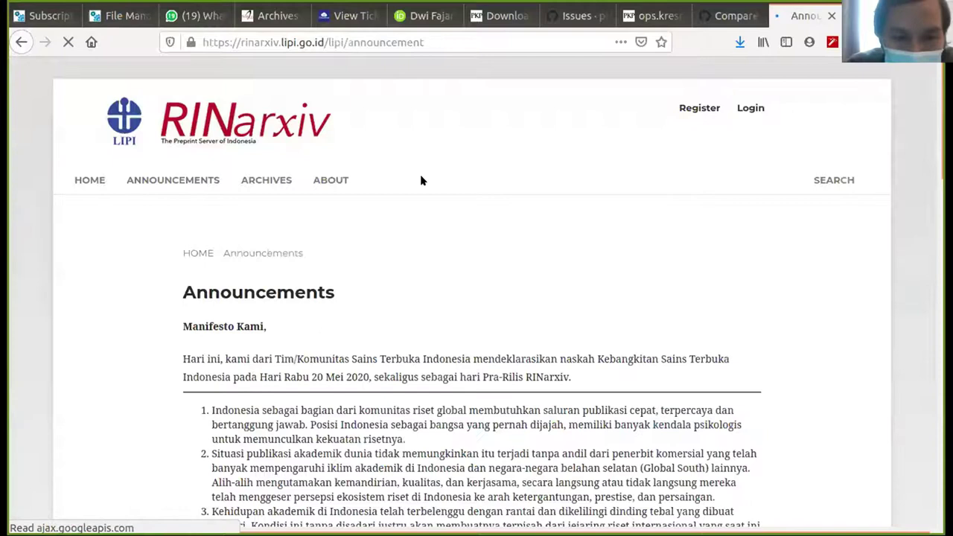
scroll(420, 179, "down", 4)
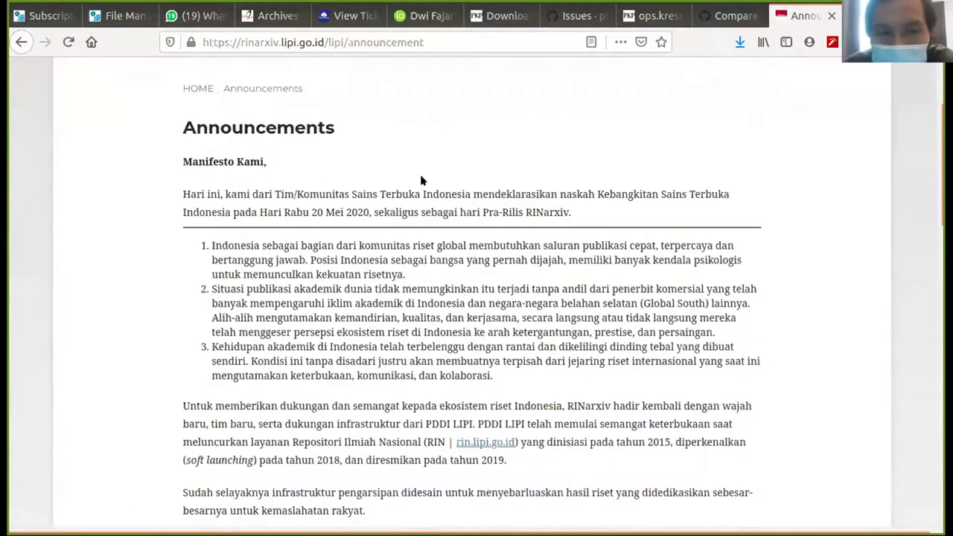
scroll(420, 179, "down", 2)
scroll(420, 178, "down", 8)
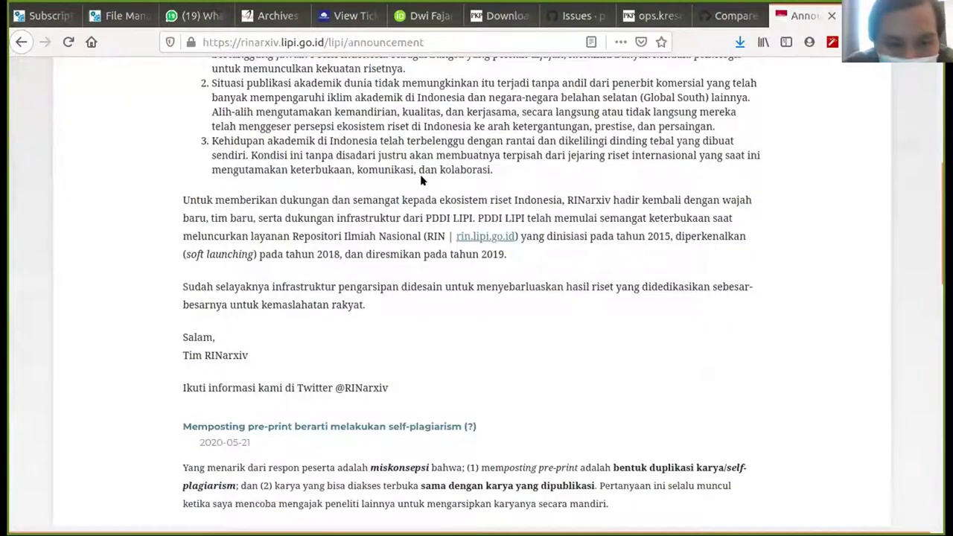
scroll(421, 180, "up", 3)
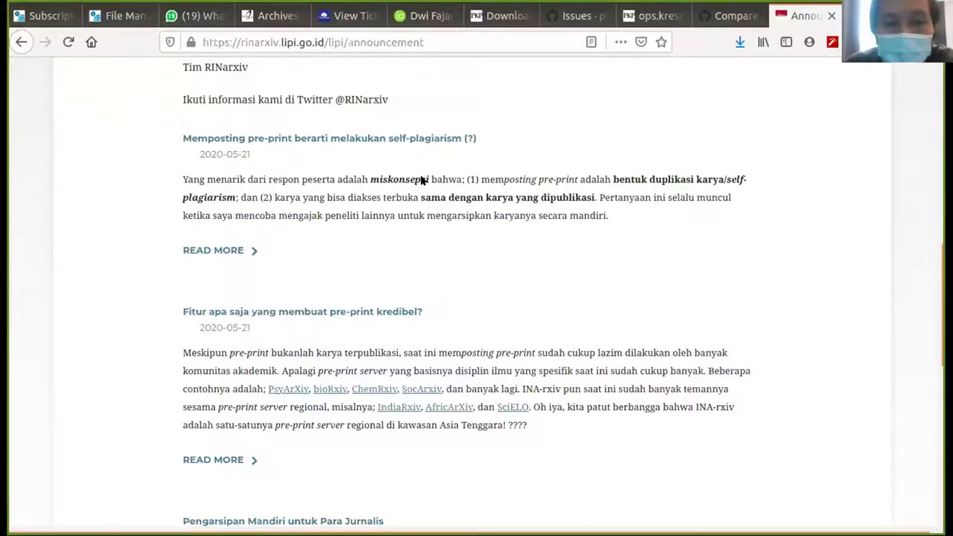
scroll(421, 180, "down", 3)
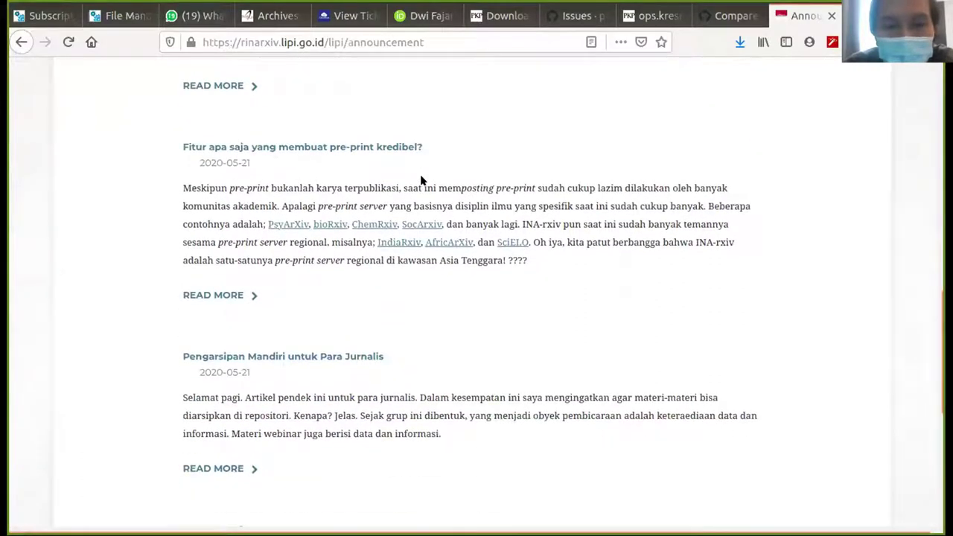
scroll(420, 180, "down", 1)
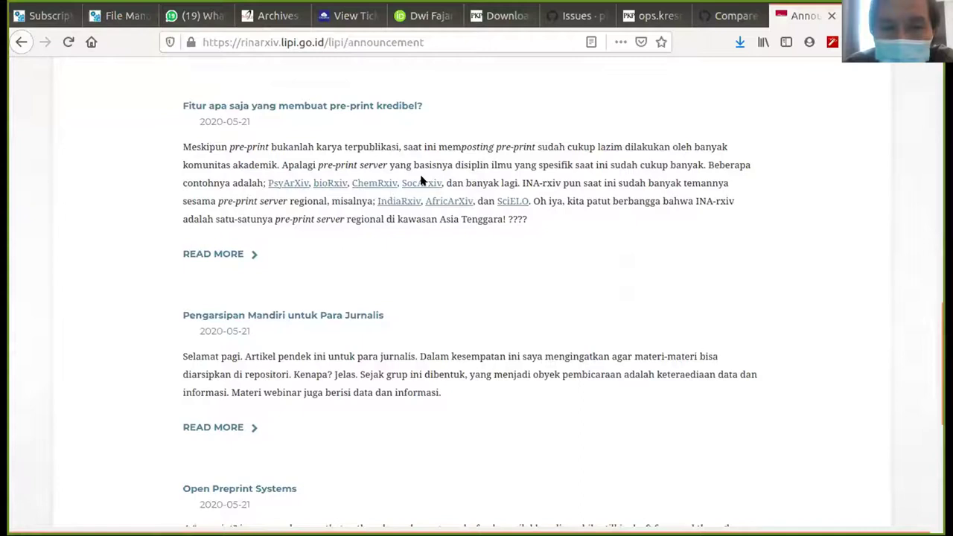
- Open the SciELO link in a new tab and switch to it
right_click(509, 201)
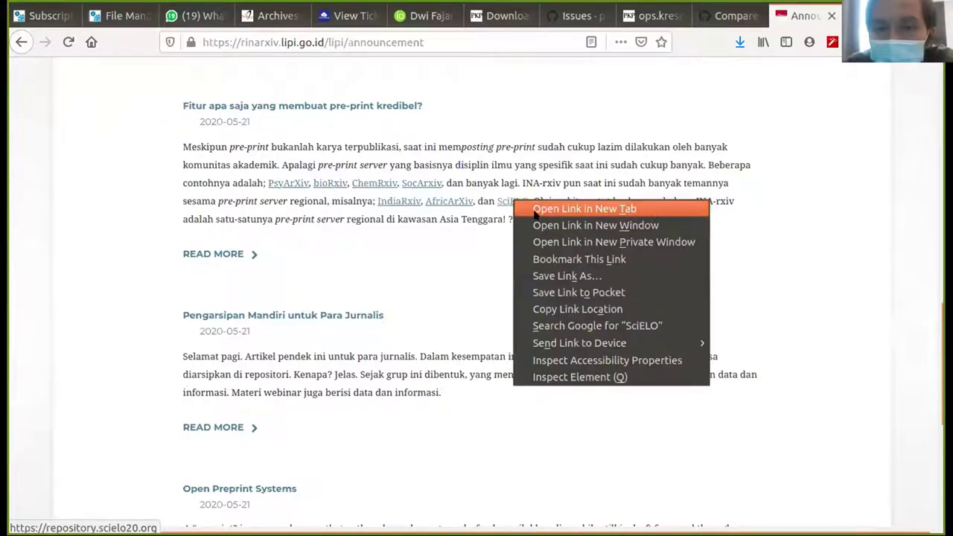
left_click(536, 211)
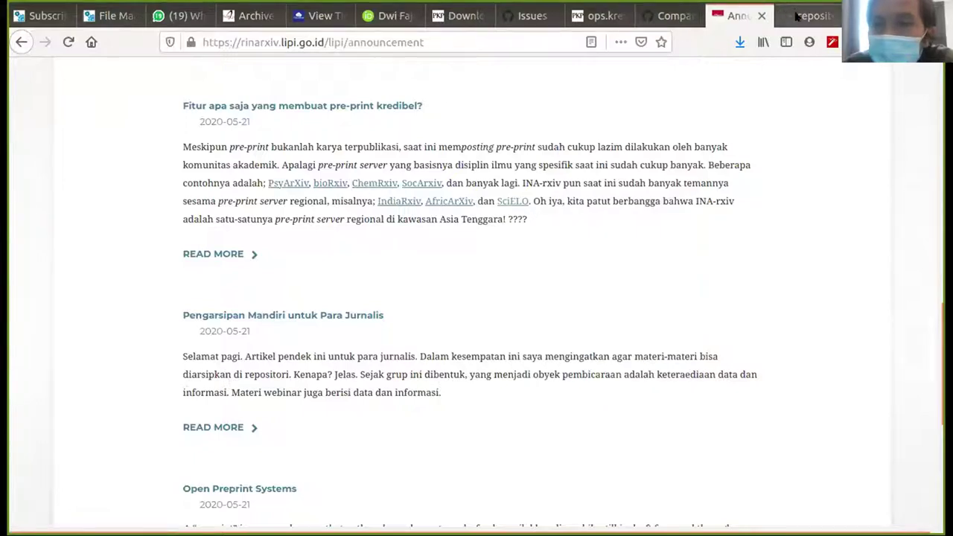
left_click(795, 15)
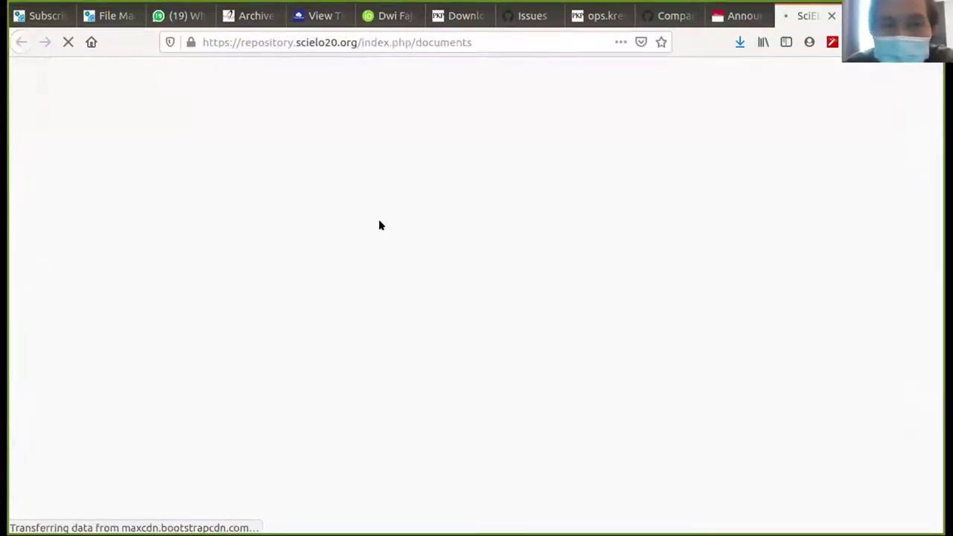
- Replace the address bar search with 'scielo' to list SciELO Preprints suggestions
left_click(480, 41)
type("p")
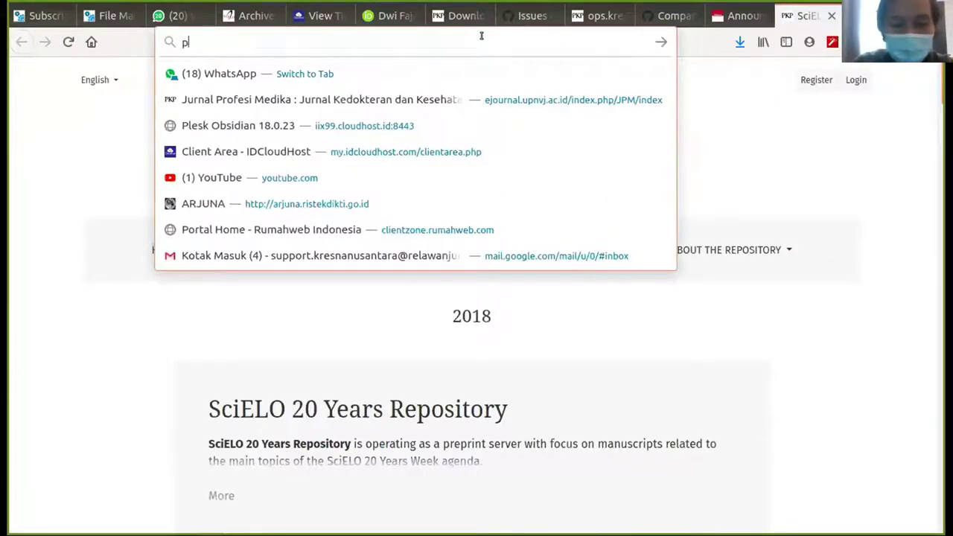
type("reprint")
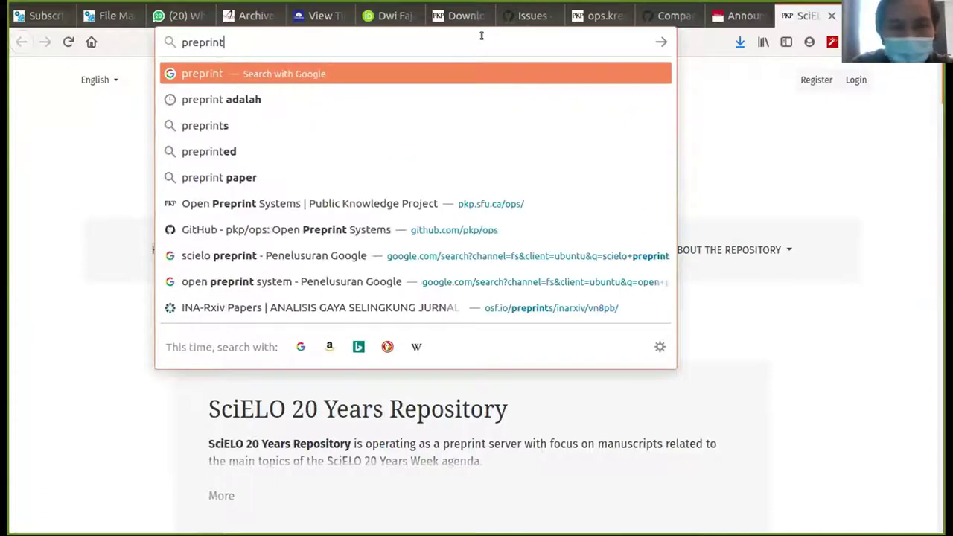
type(".s")
key("BackSpace")
key("BackSpace")
type("se")
key("BackSpace")
key("BackSpace")
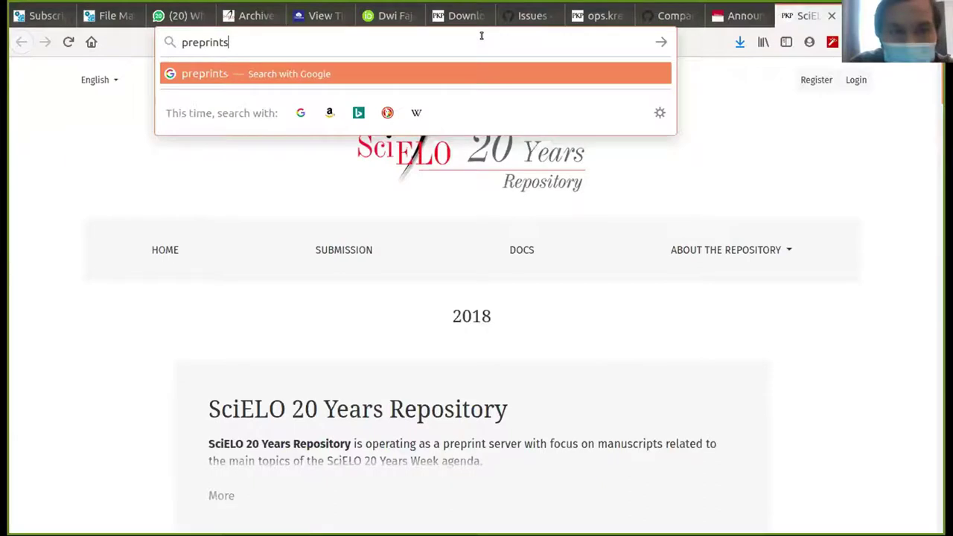
key("ctrl+a")
key("BackSpace")
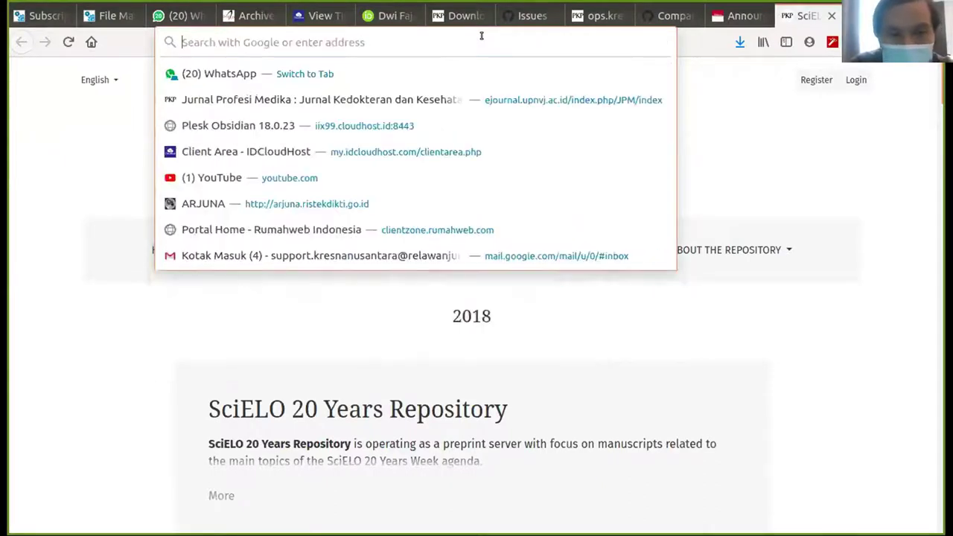
type("scielo")
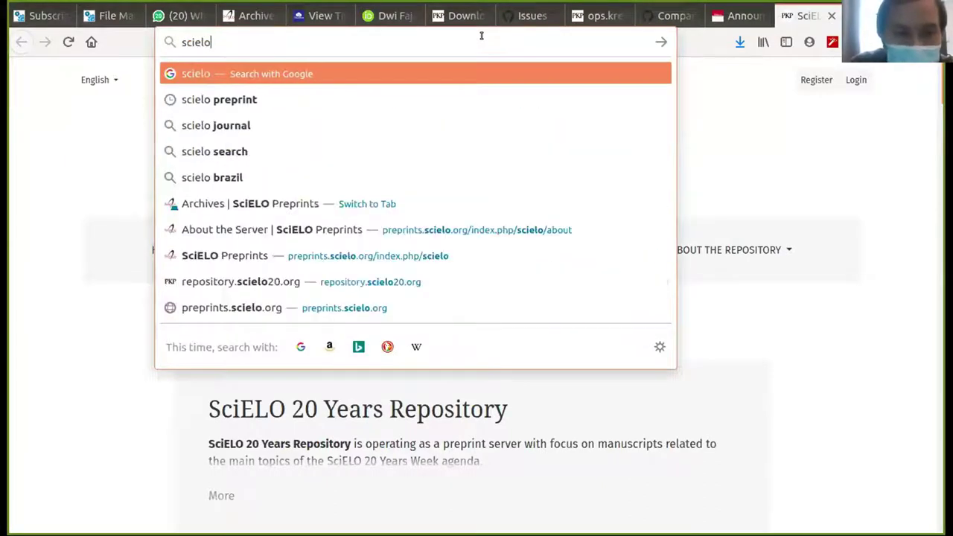
- Open the 'About the Server | SciELO Preprints' suggestion and read its Apr 27th, 2020 editorial policy
key("Down")
key("Down")
key("Down")
key("Down")
key("Down")
key("Down")
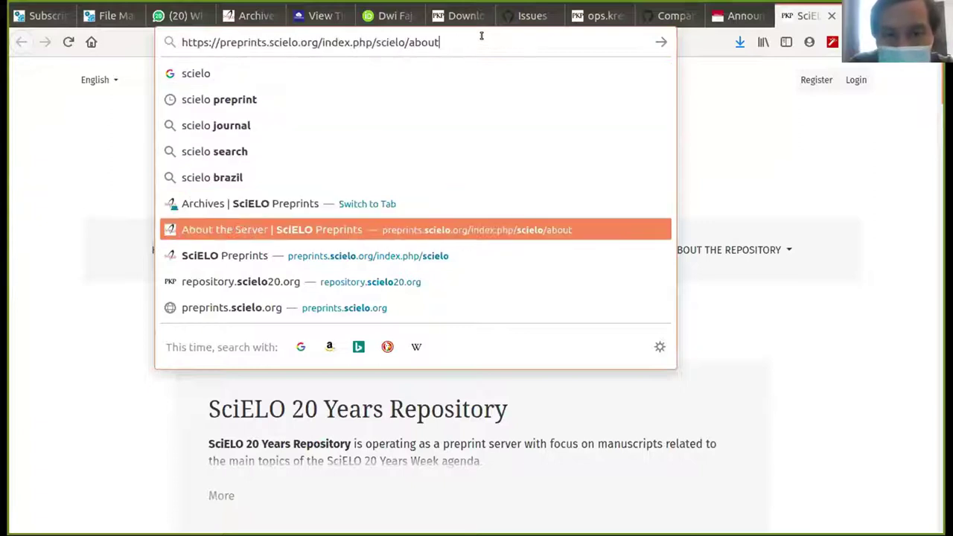
key("Return")
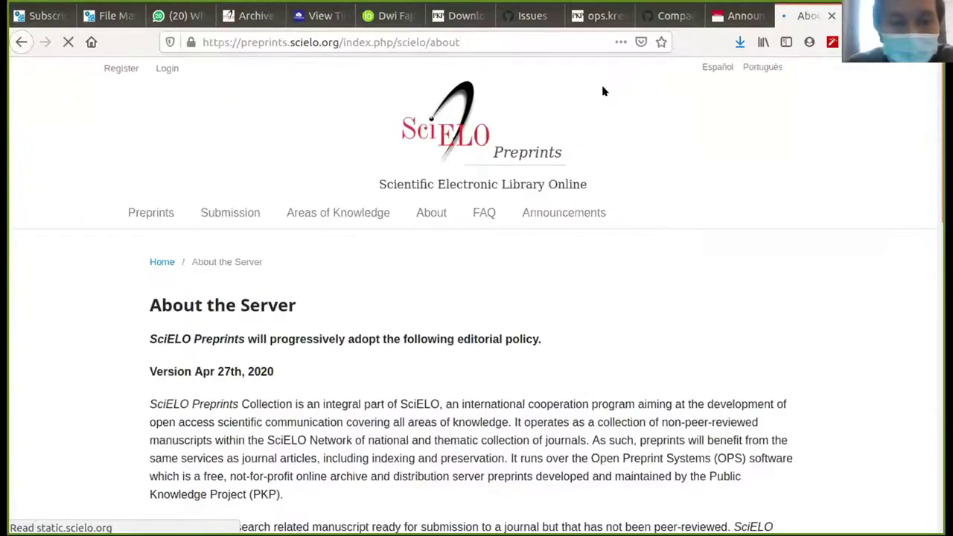
scroll(603, 90, "down", 3)
scroll(603, 91, "down", 5)
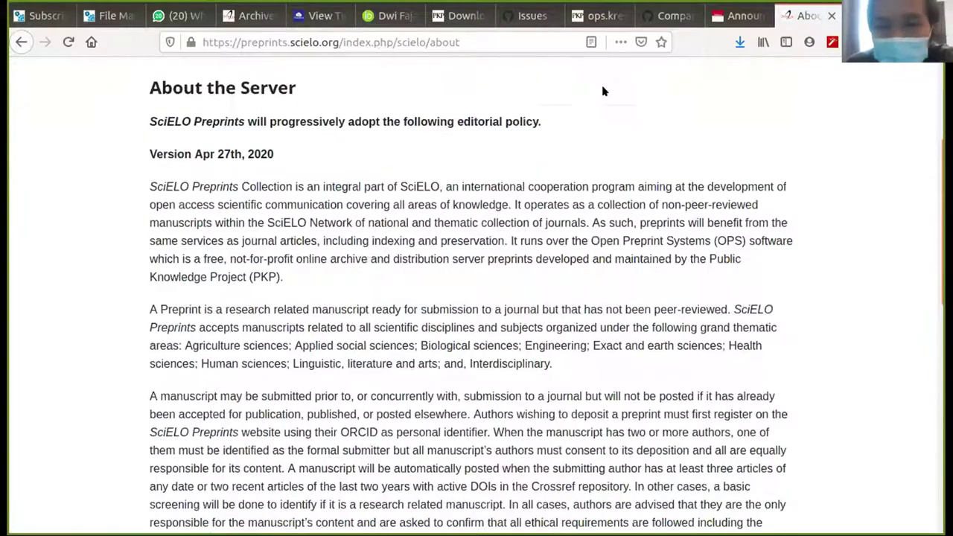
scroll(603, 89, "down", 2)
scroll(603, 91, "up", 5)
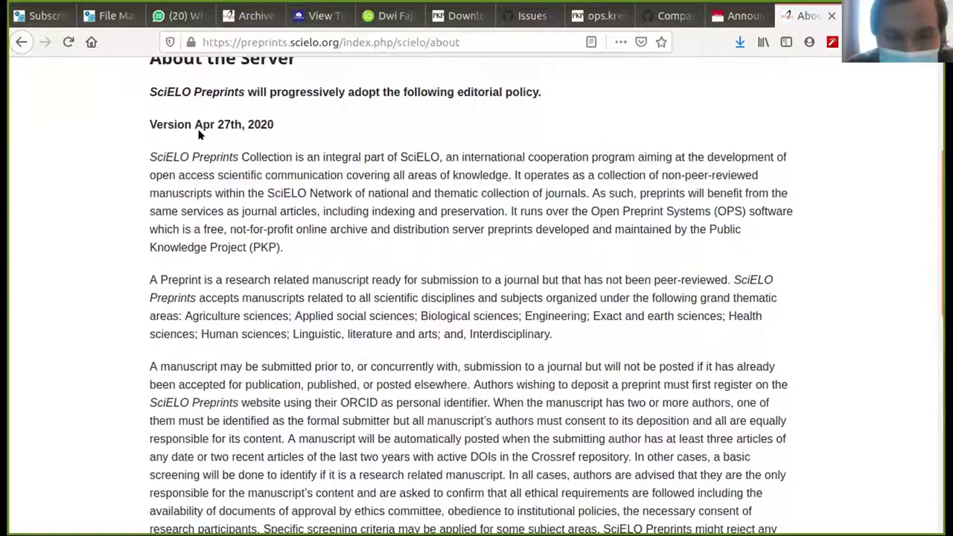
scroll(198, 134, "down", 10)
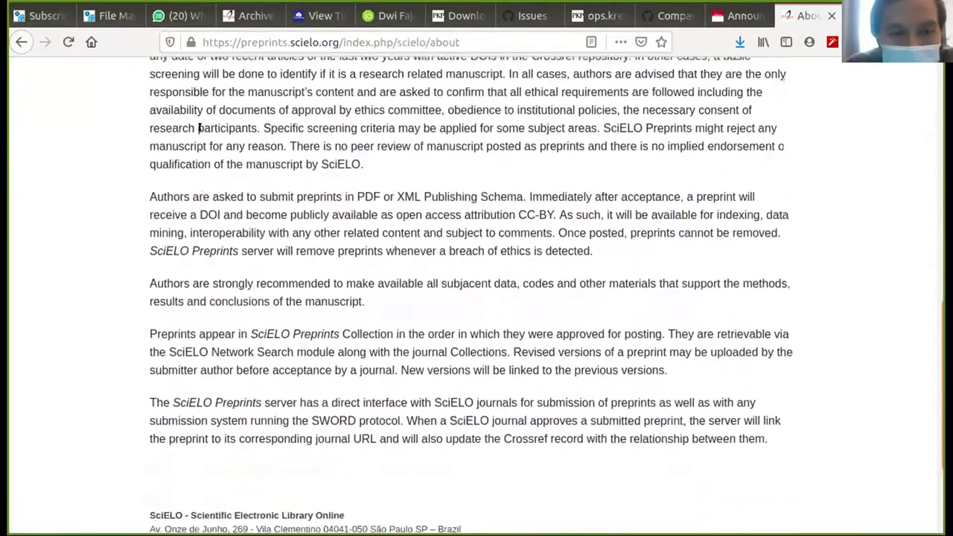
scroll(198, 128, "down", 3)
scroll(198, 134, "up", 2)
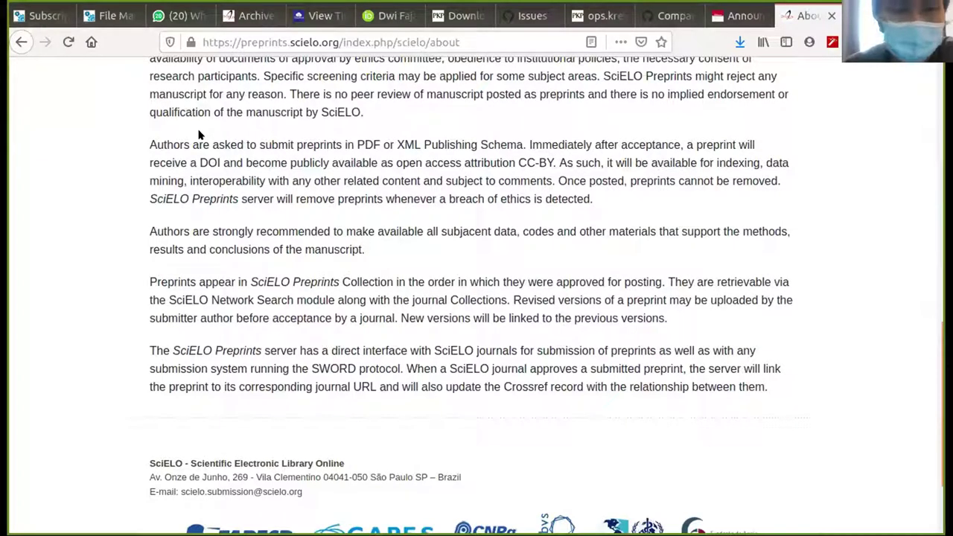
scroll(199, 134, "up", 4)
scroll(200, 130, "up", 5)
scroll(198, 135, "up", 1)
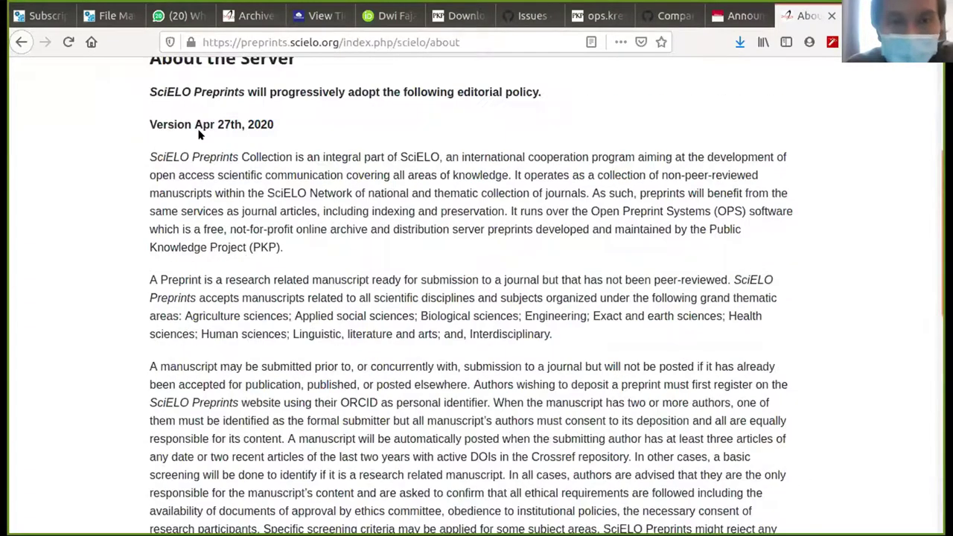
scroll(199, 134, "up", 3)
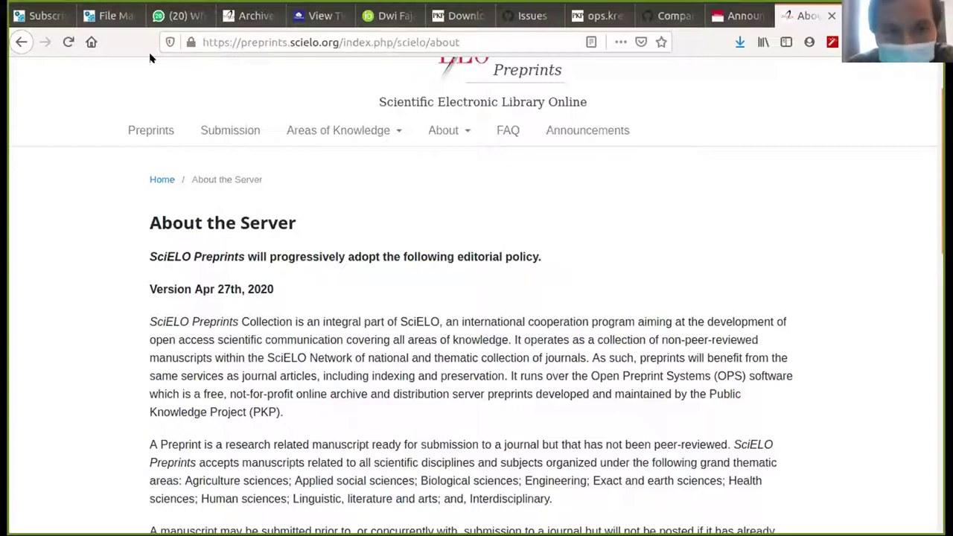
scroll(150, 58, "up", 2)
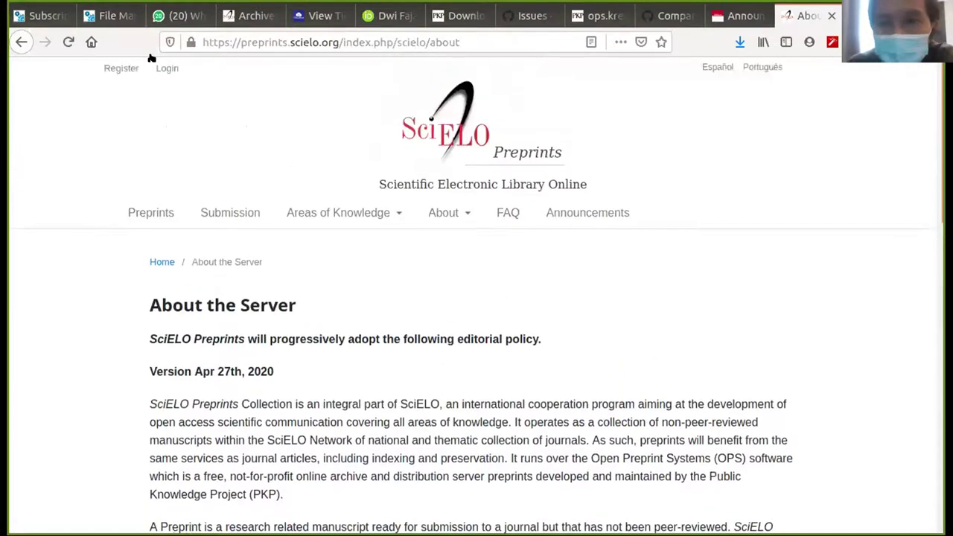
scroll(149, 58, "down", 1)
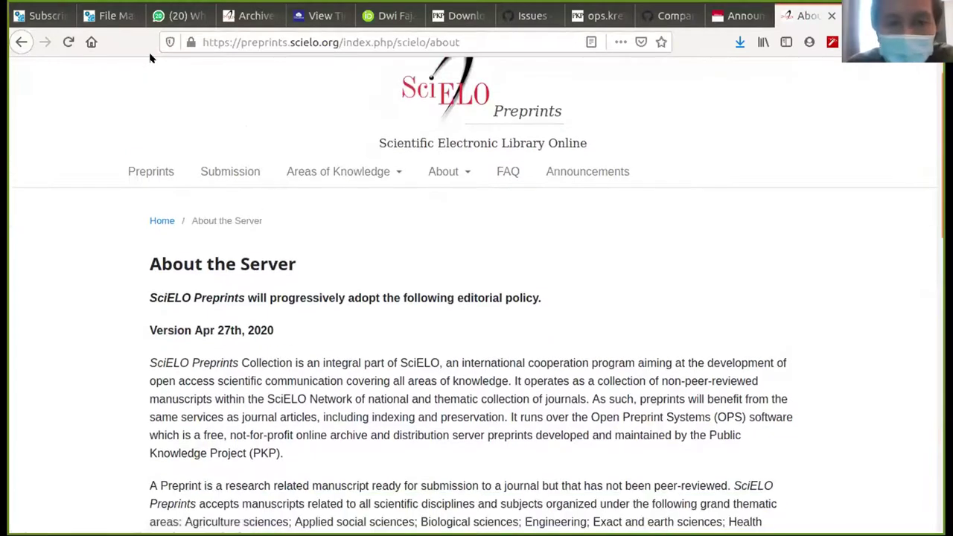
mouse_move(375, 168)
scroll(456, 154, "up", 1)
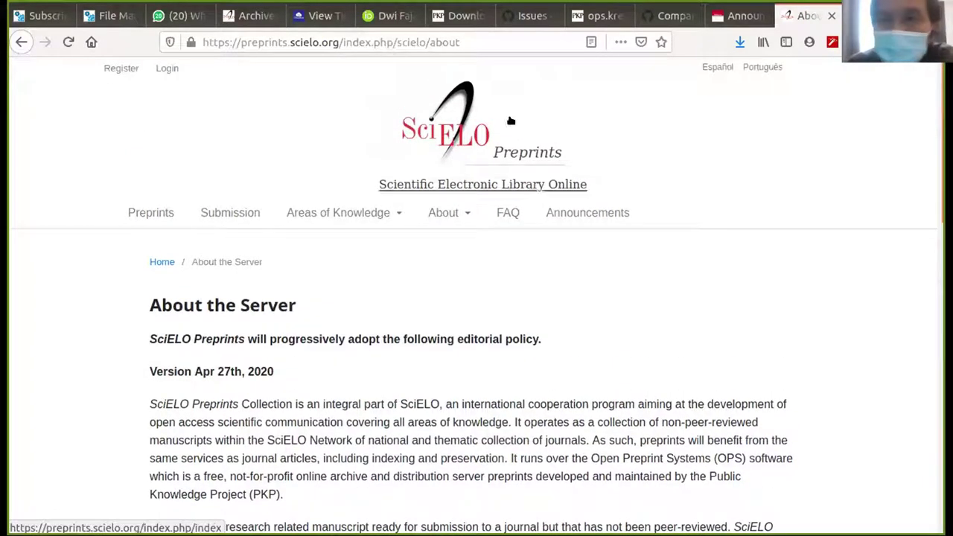
- Return to RINarxiv and open its registration form
left_click(747, 14)
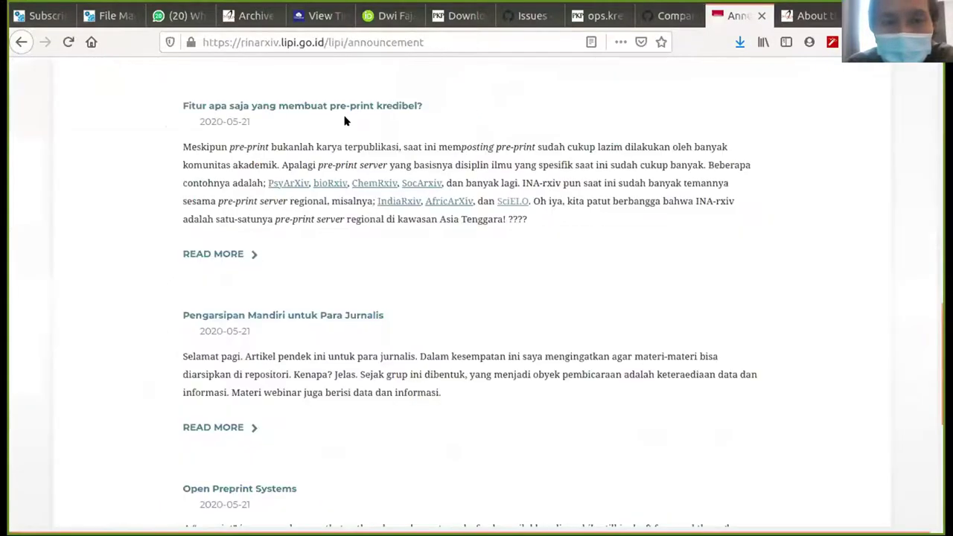
scroll(511, 137, "up", 20)
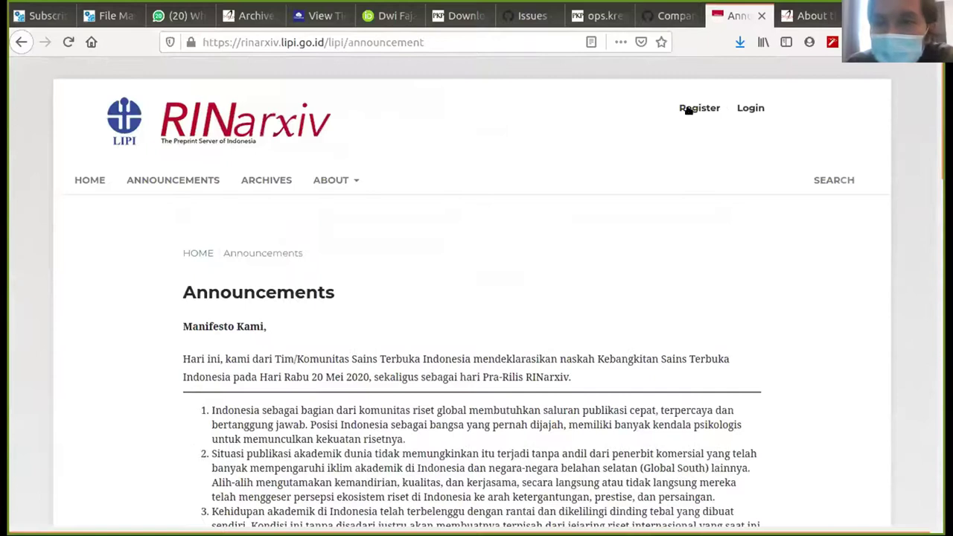
left_click(694, 109)
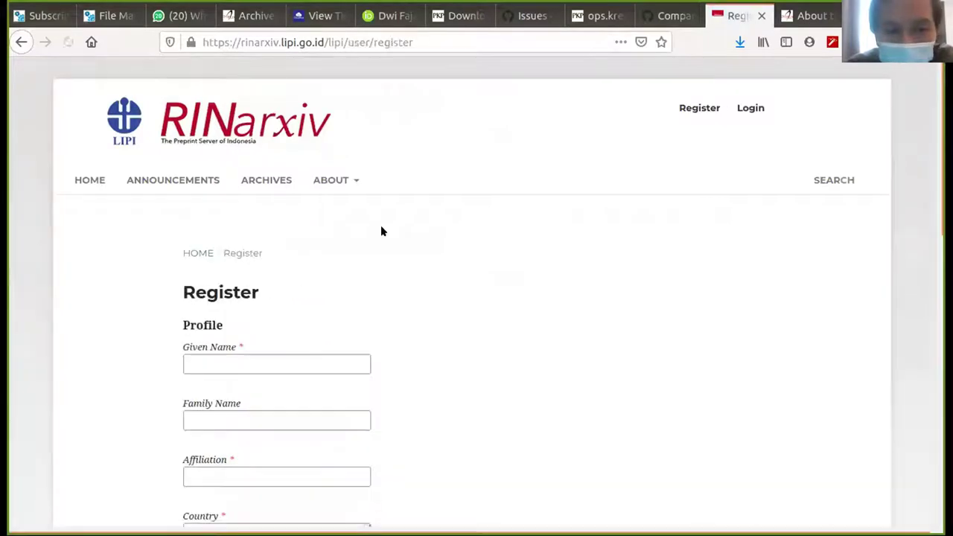
scroll(381, 227, "down", 4)
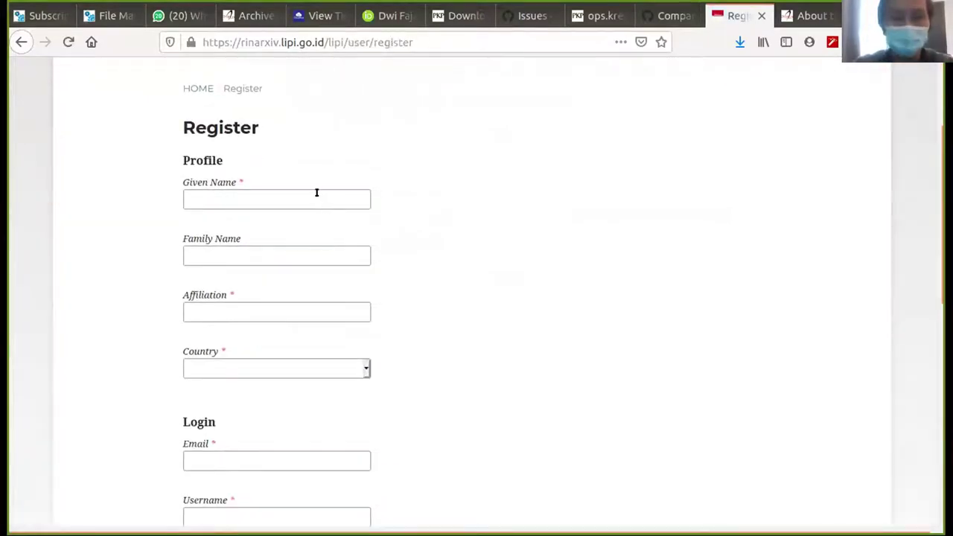
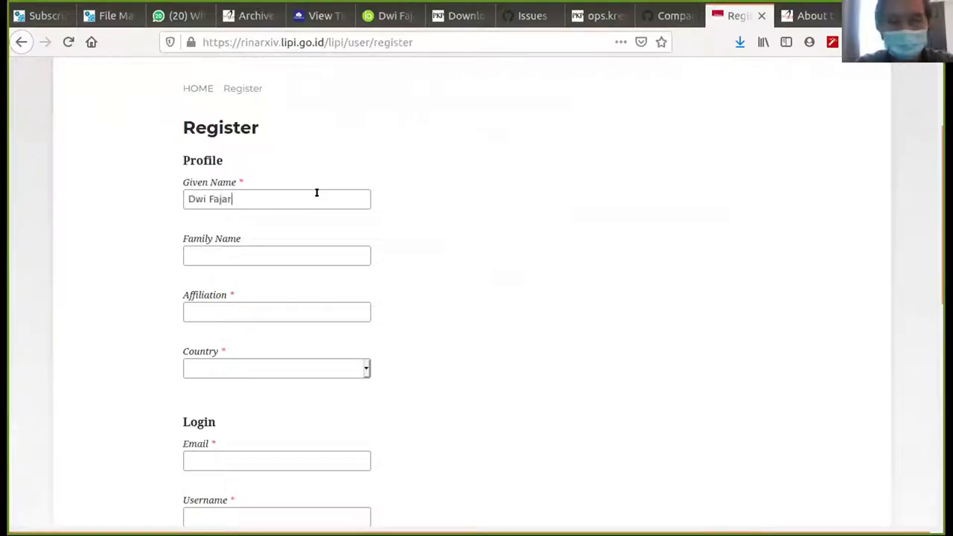
- Enter the user's given and family names and affiliation 'Relawan Jurnal Indonesia'
key("Tab")
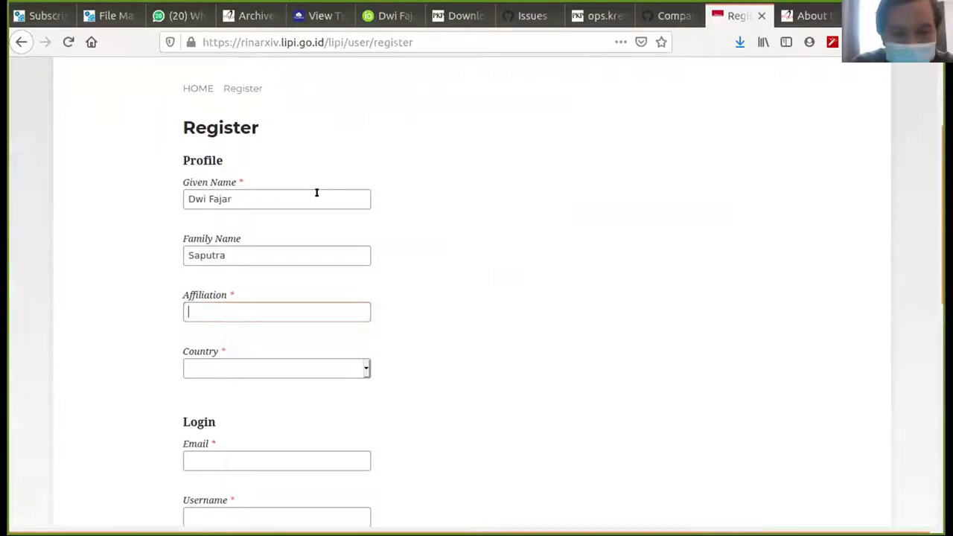
type("Unive")
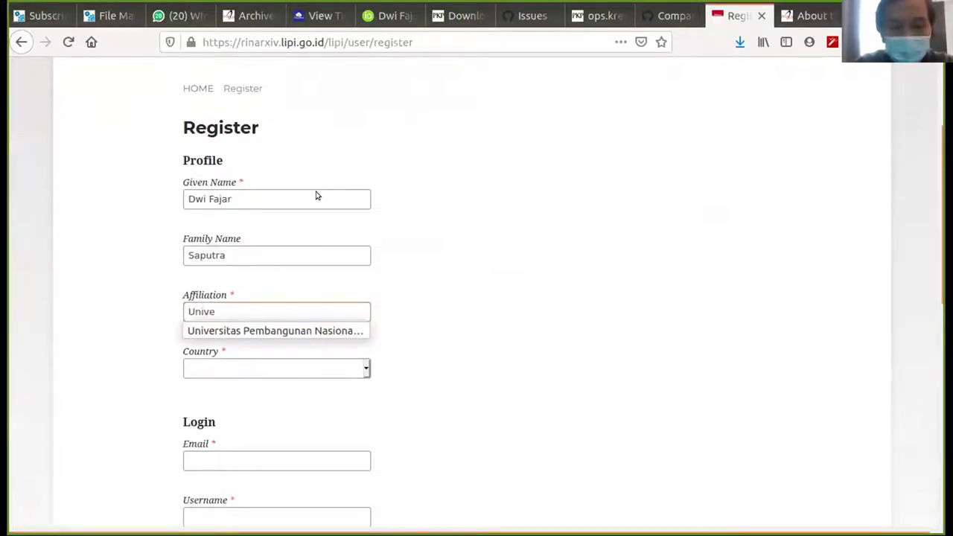
type("rsitas")
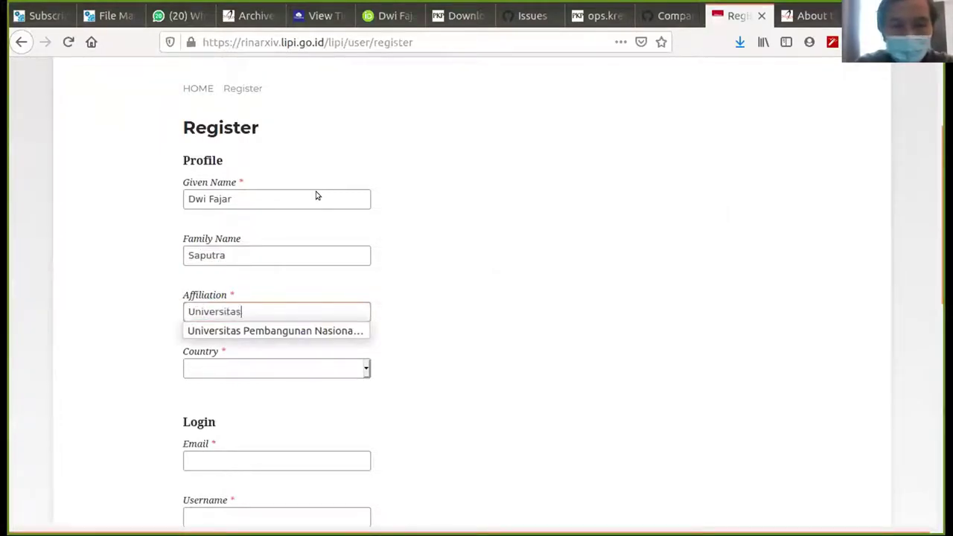
key("ctrl+a")
key("BackSpace")
type("Relw")
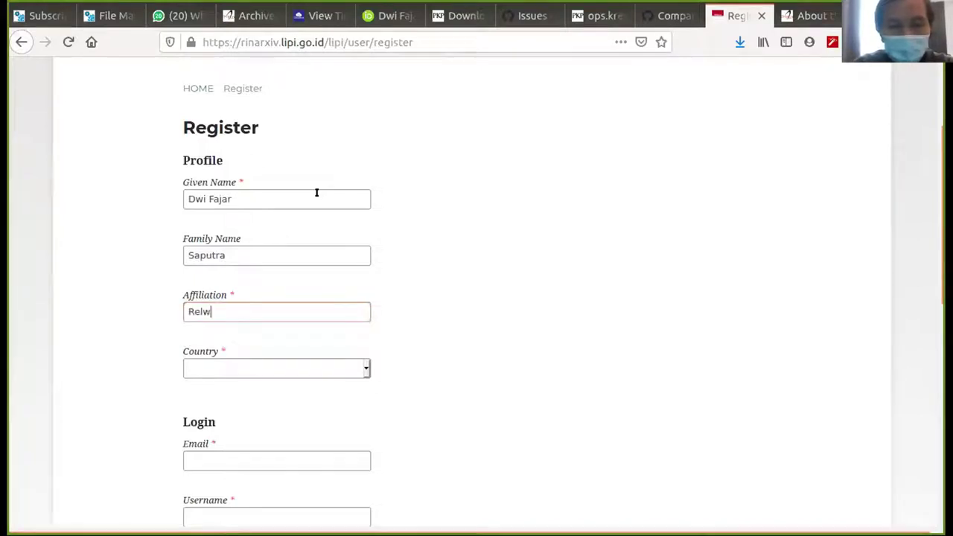
key("BackSpace")
type("awan")
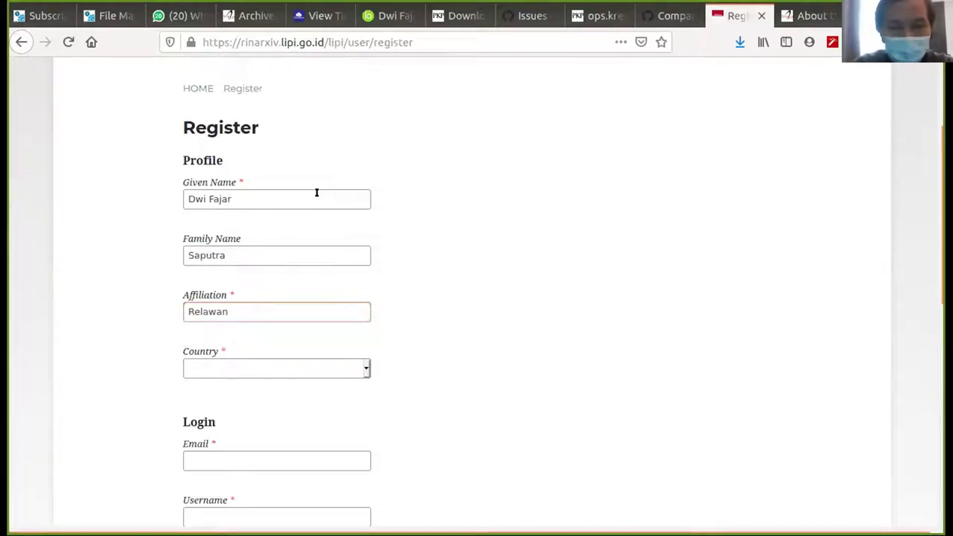
type(" Jurnal Indonesia")
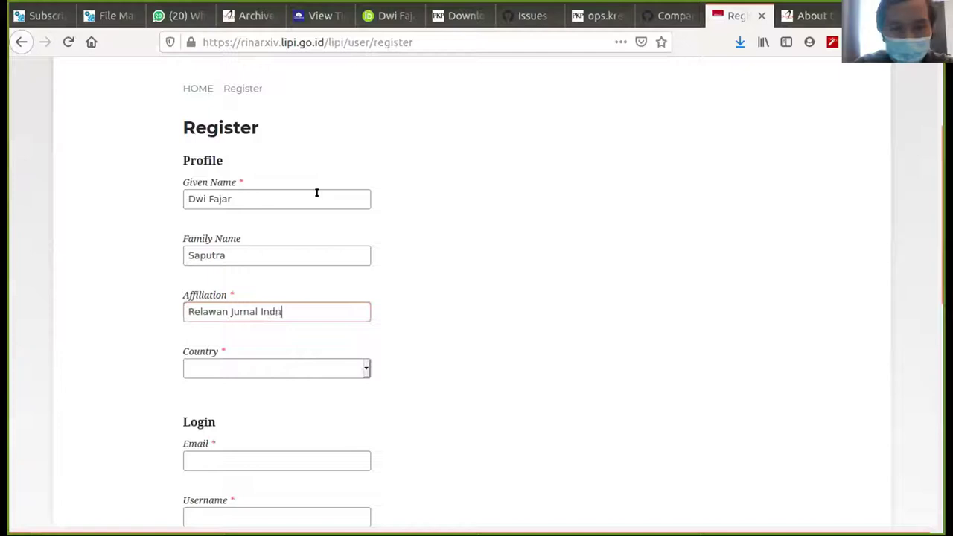
- Set the country to Indonesia
left_click(364, 368)
type("indo")
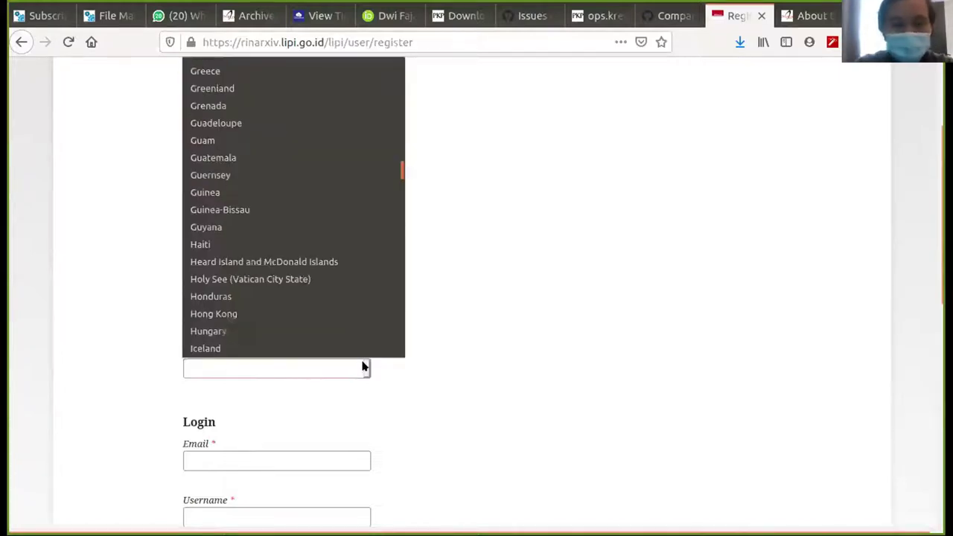
left_click(348, 347)
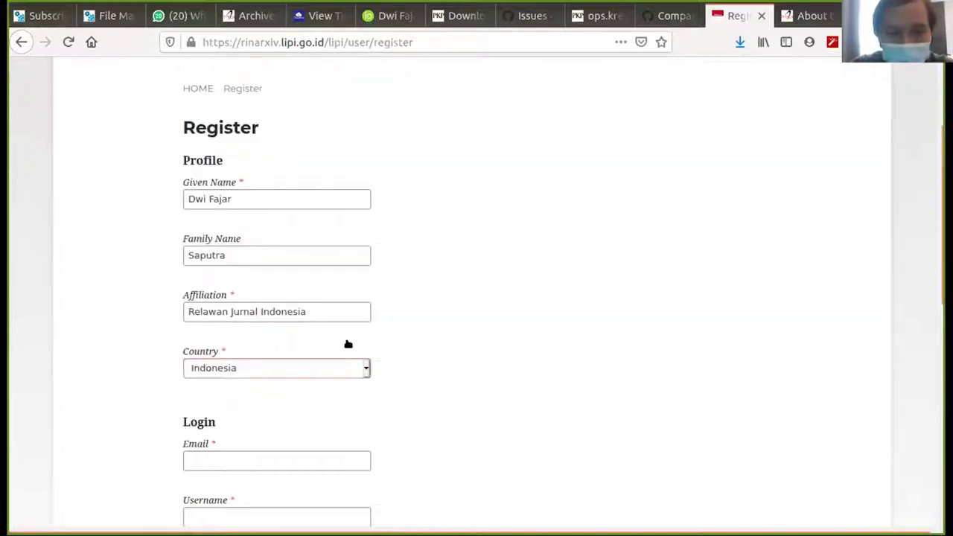
key("Down")
key("Down")
key("Up")
key("Up")
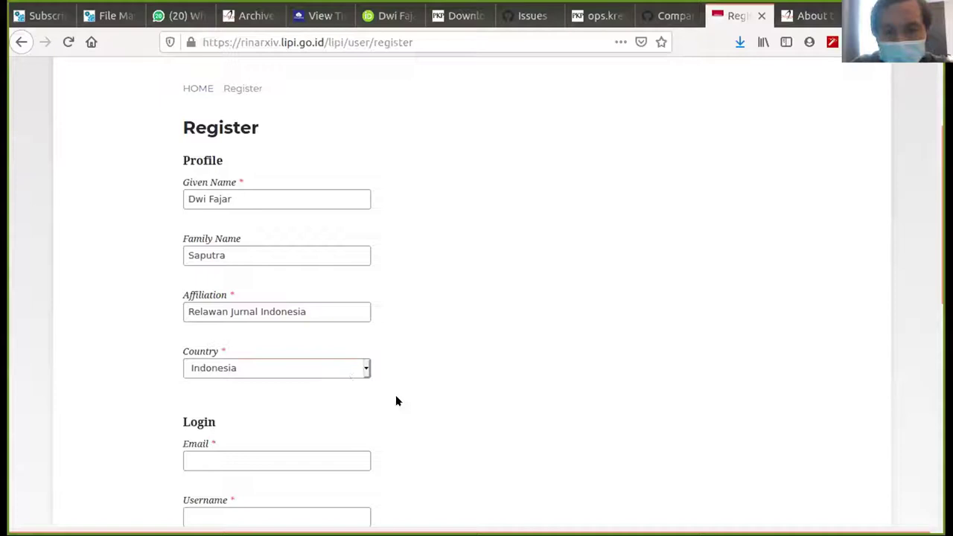
- Fill in the user's saved e-mail address and a username
scroll(351, 376, "down", 3)
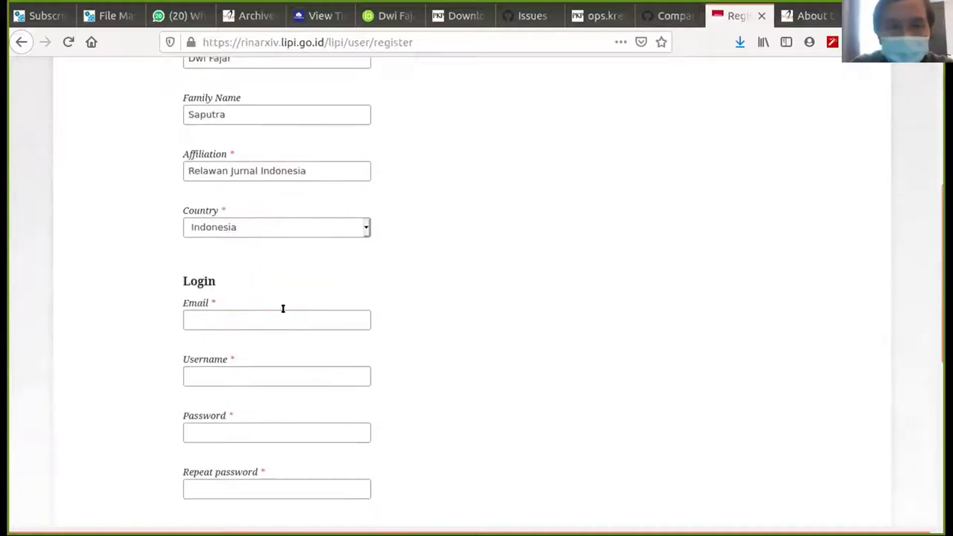
type("dwifajar")
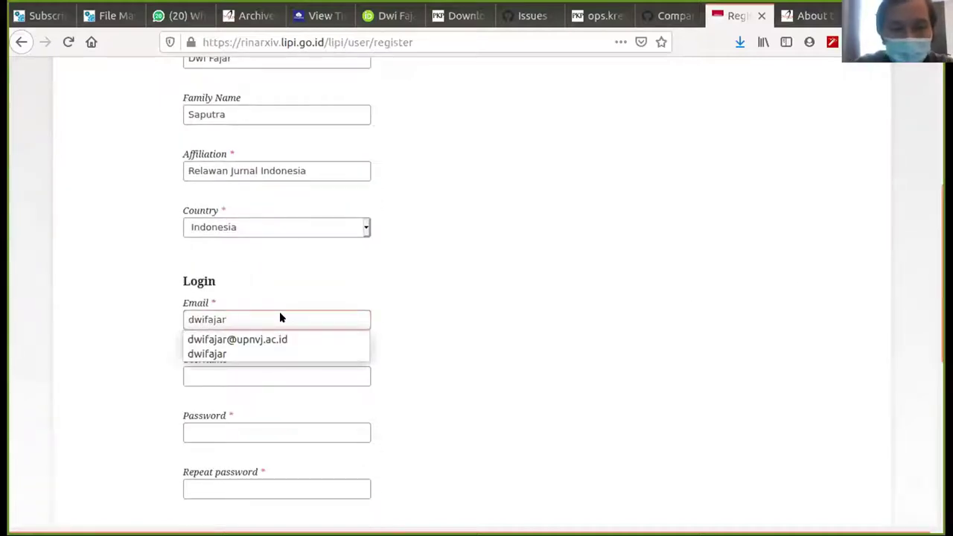
left_click(276, 339)
left_click(254, 375)
type("dwifajar")
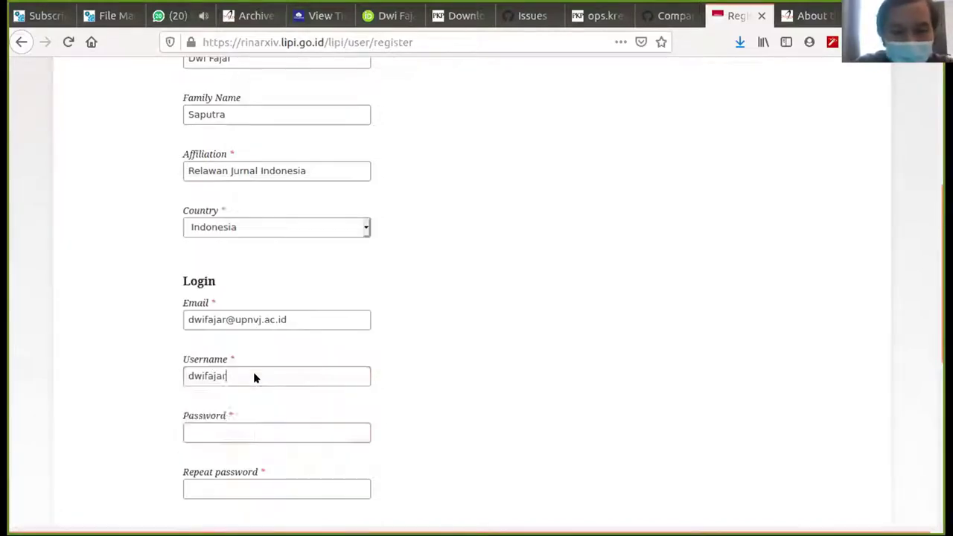
- Enter the account password twice and tick privacy consent and publication notifications
key("Tab")
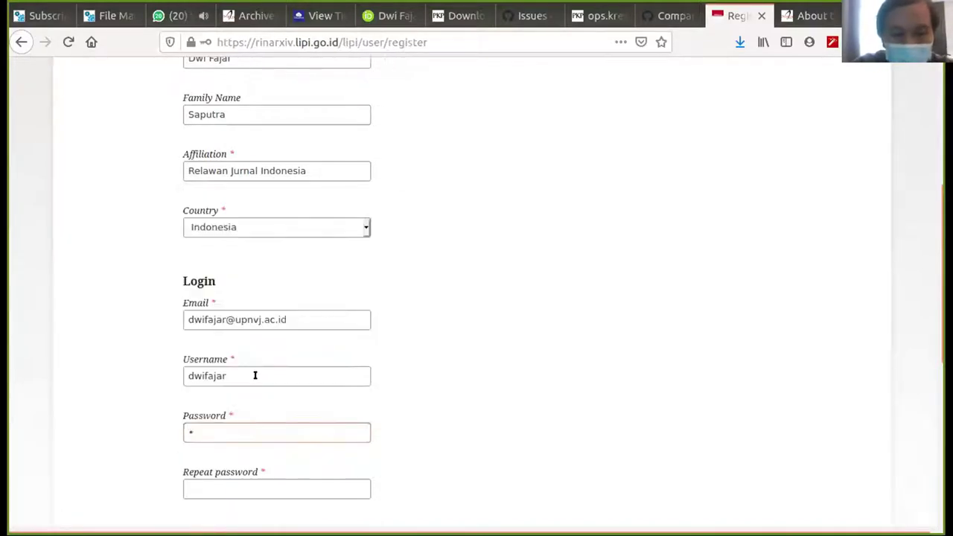
key("Tab")
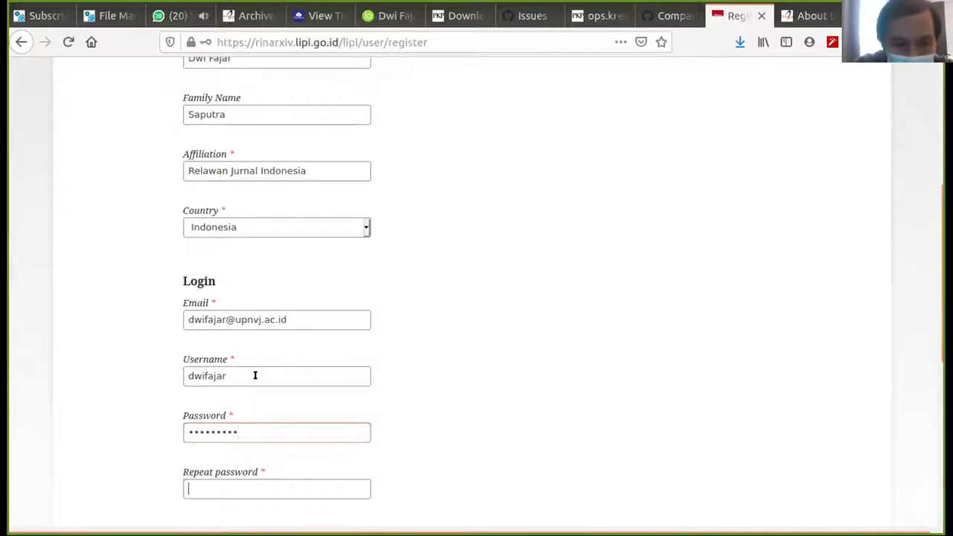
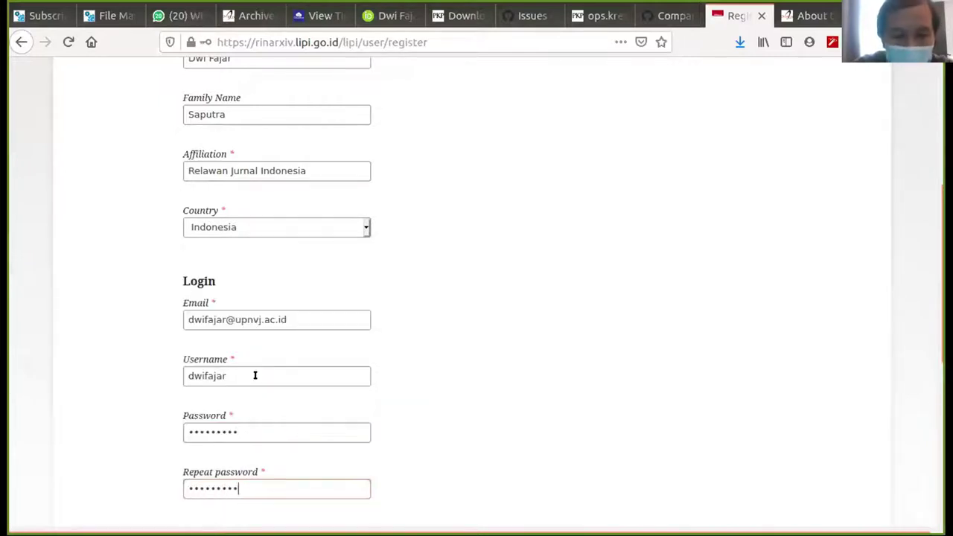
key("shift+Tab")
key("shift+Tab")
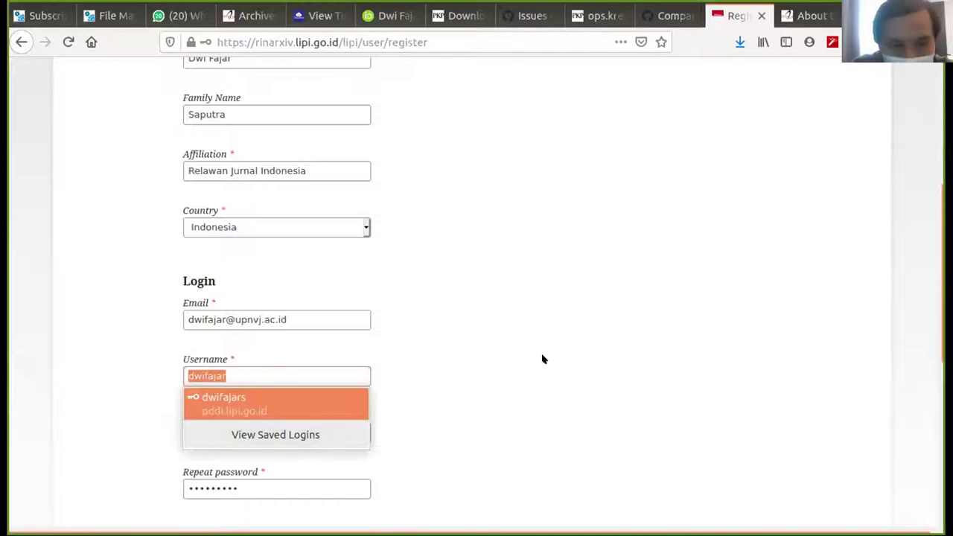
left_click_drag(940, 339, 939, 438)
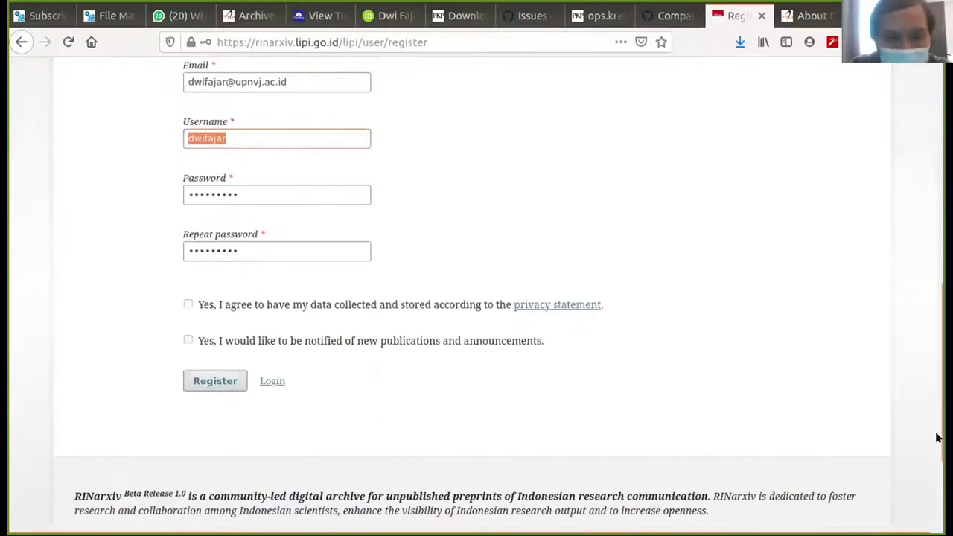
left_click(187, 304)
left_click(187, 341)
- Register the account, decline saving the login, and start a new submission
left_click(212, 379)
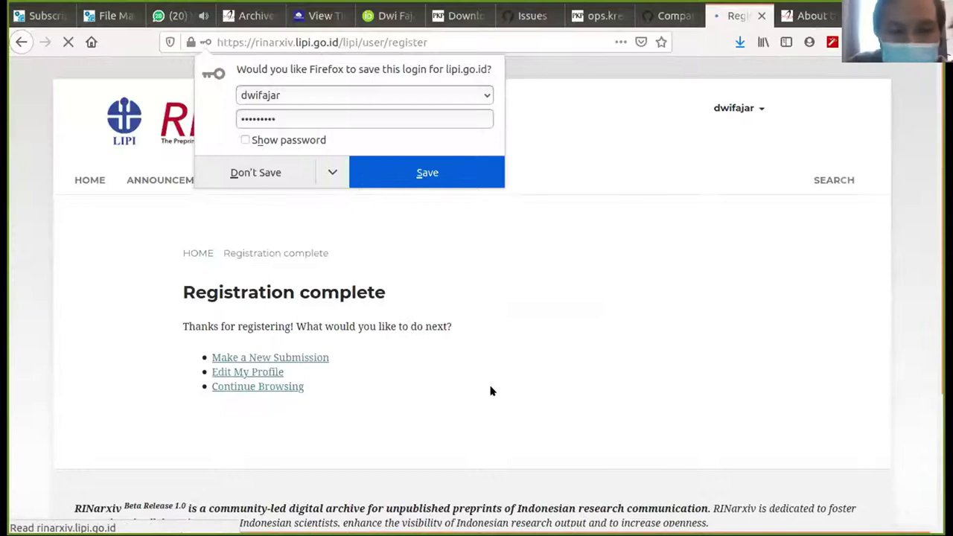
left_click(248, 167)
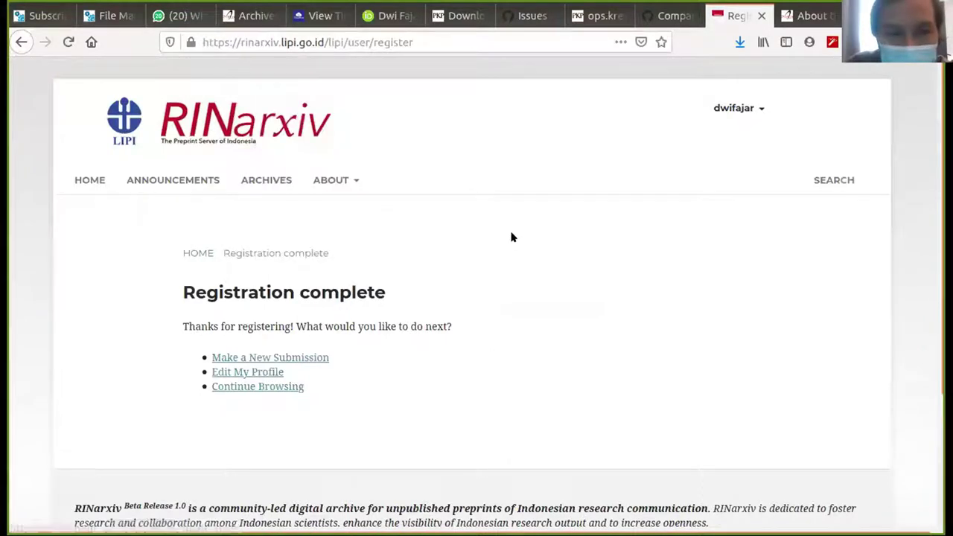
left_click(278, 358)
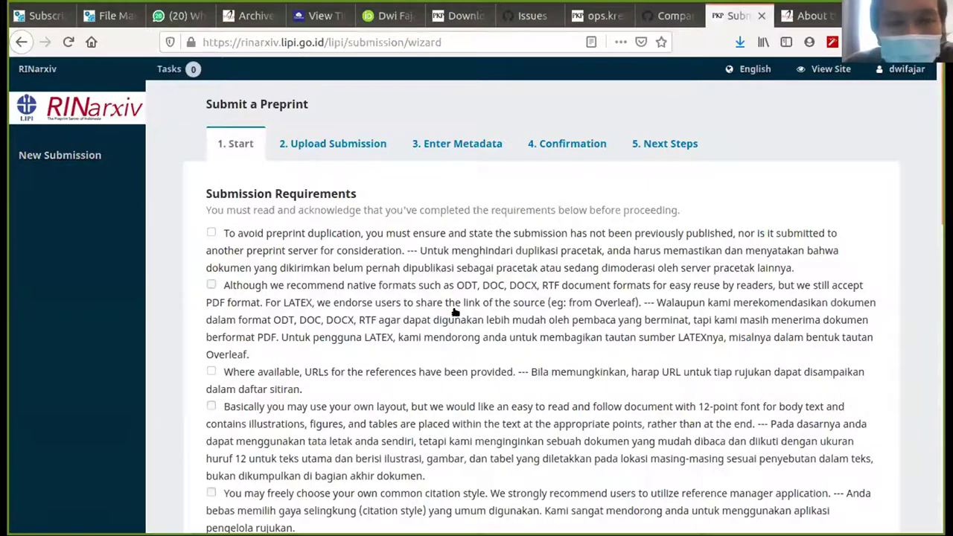
- Review the submission requirements and agree to be contacted about this submission
scroll(456, 312, "down", 4)
scroll(456, 312, "down", 8)
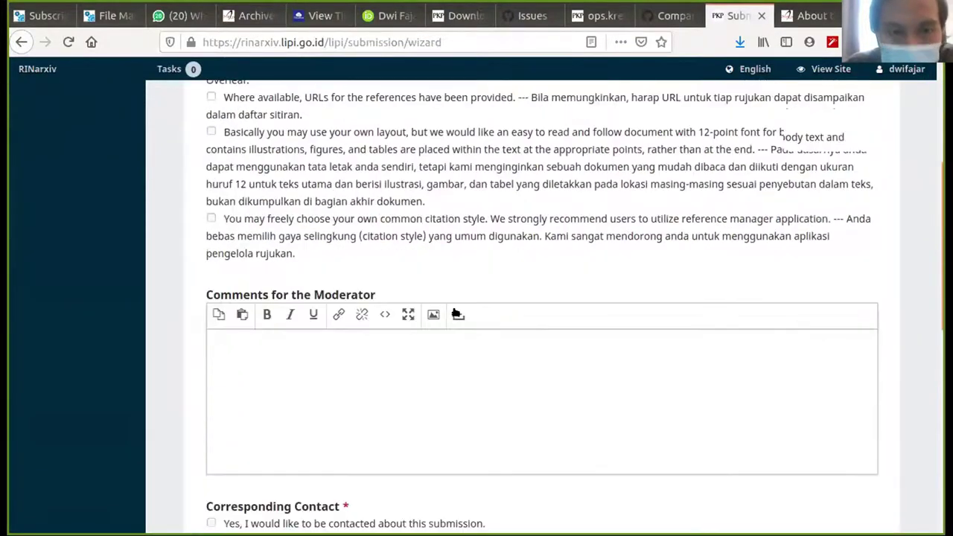
scroll(456, 311, "up", 13)
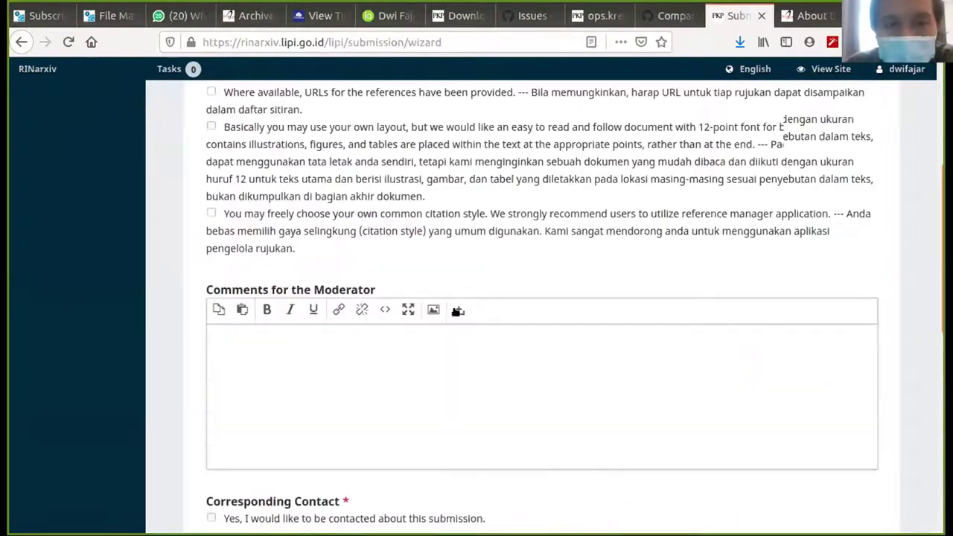
scroll(456, 311, "down", 2)
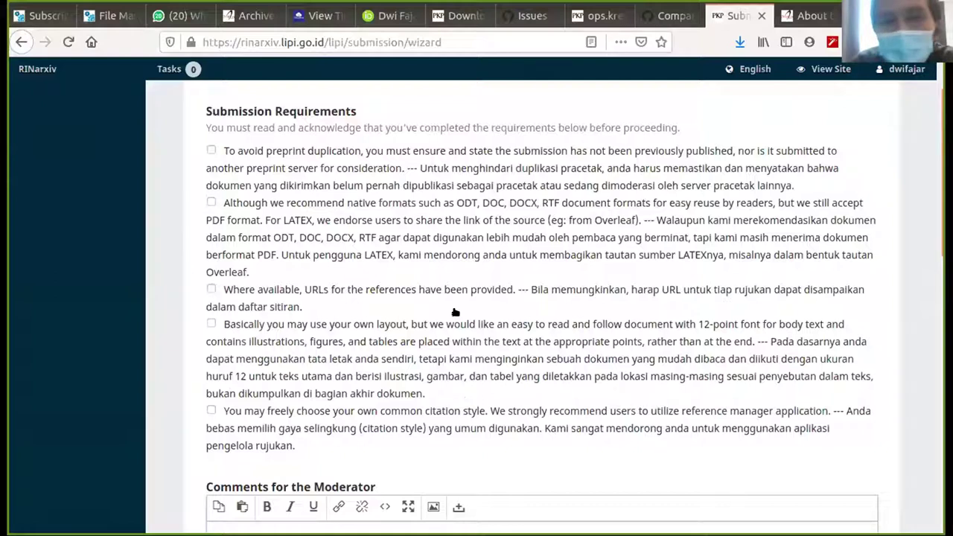
scroll(455, 312, "down", 3)
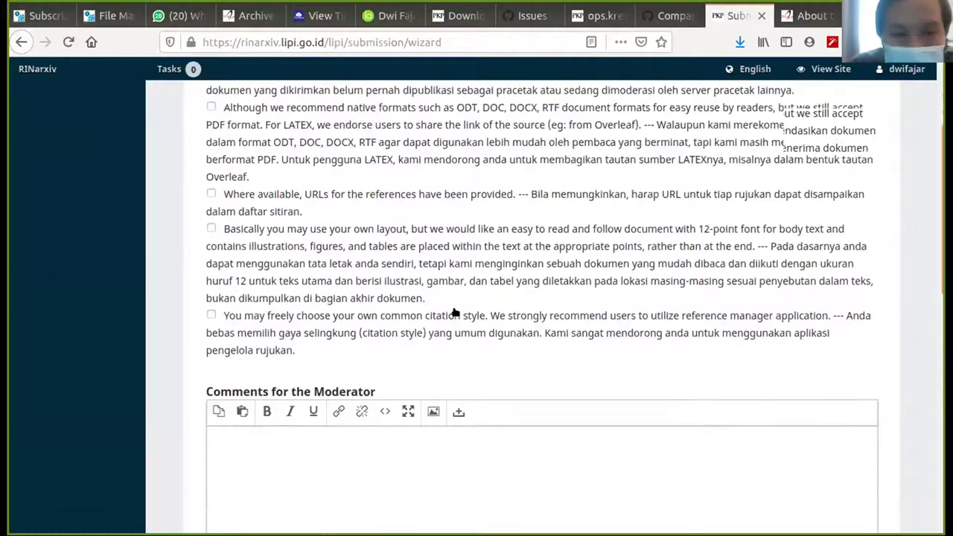
scroll(455, 312, "up", 2)
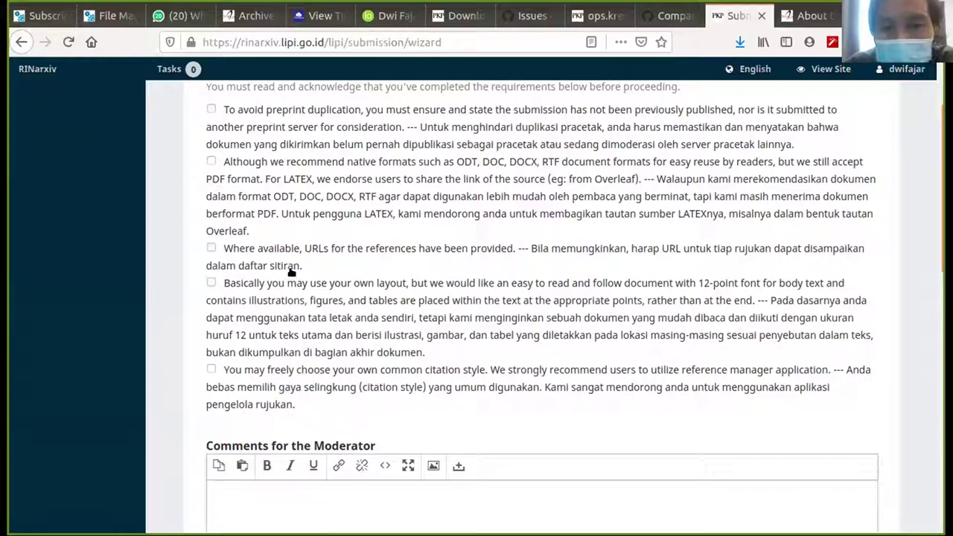
scroll(291, 273, "up", 3)
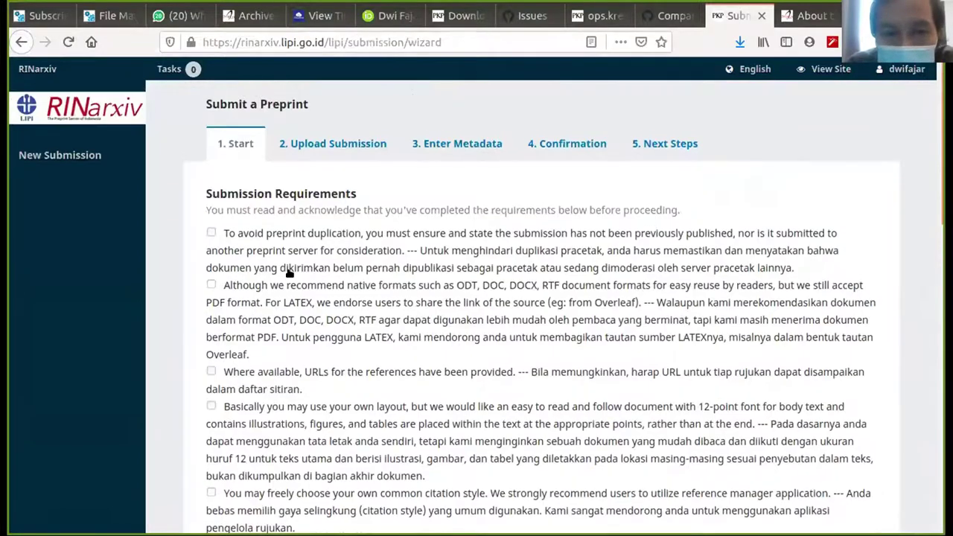
scroll(290, 272, "down", 2)
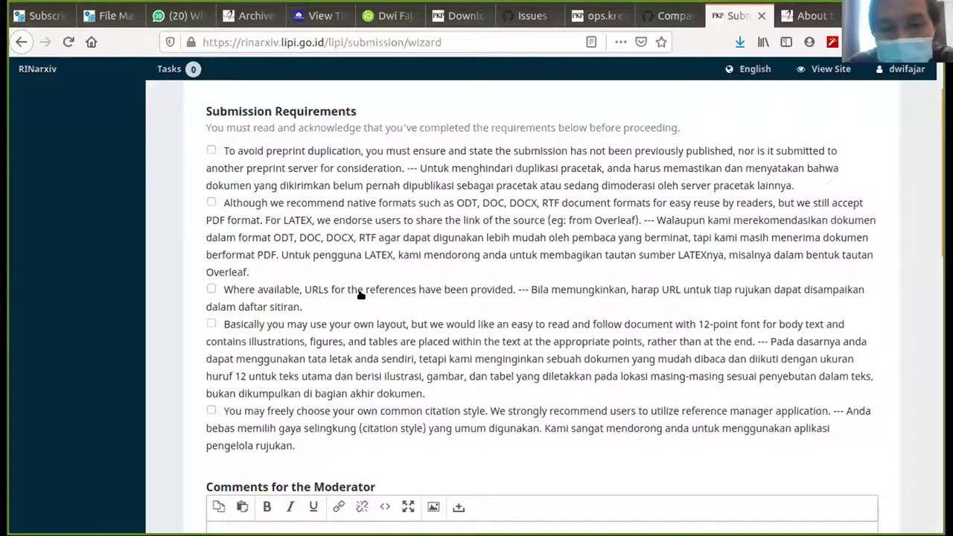
scroll(360, 296, "down", 5)
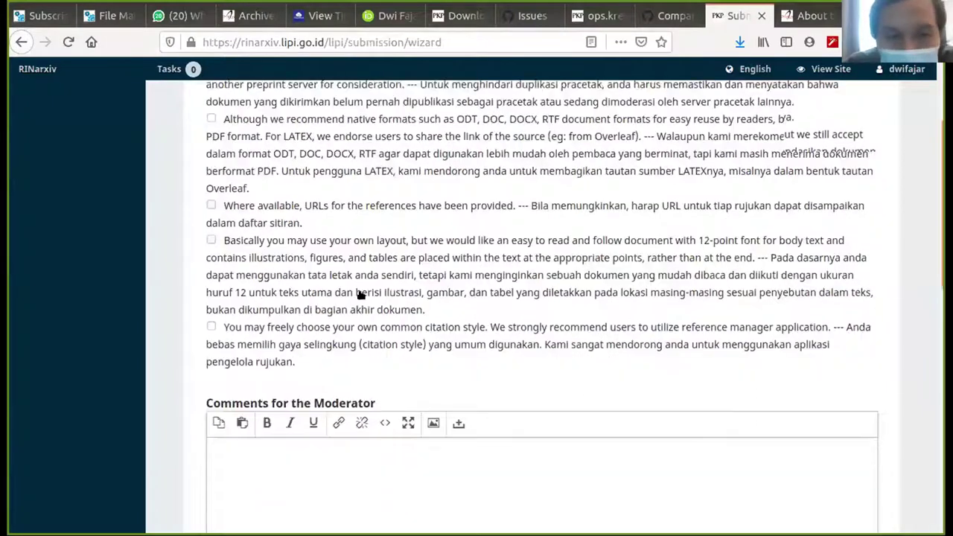
scroll(360, 295, "down", 1)
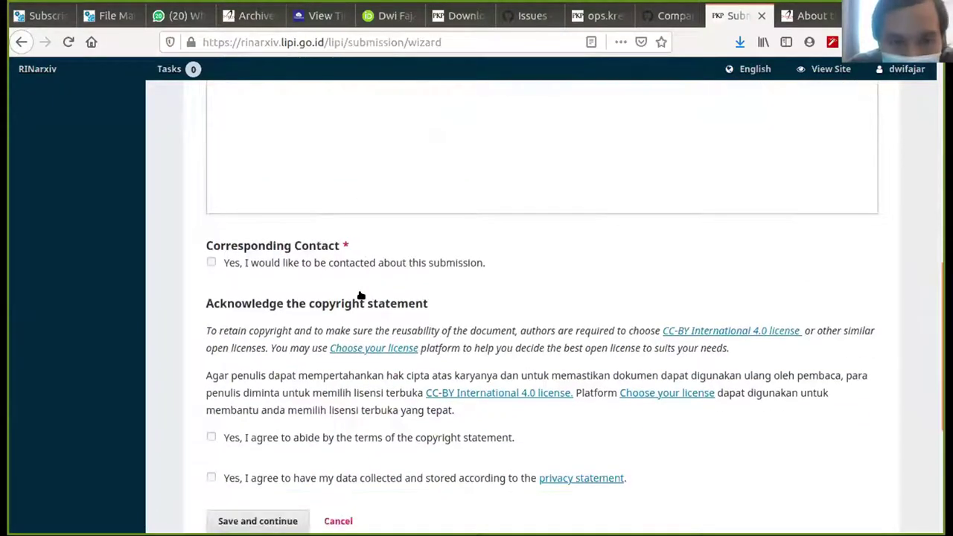
left_click(210, 262)
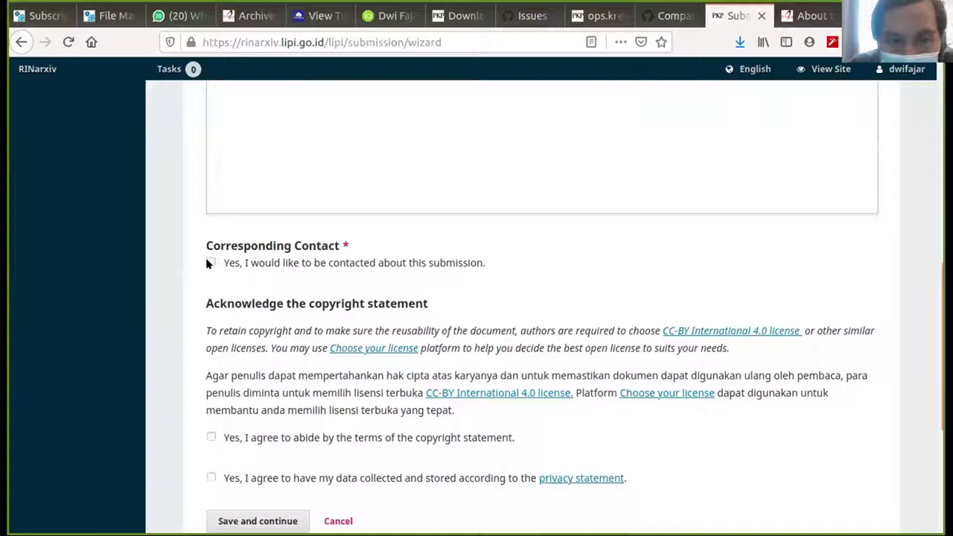
- Tick all checklist, copyright and privacy boxes, then save the start step
scroll(165, 321, "up", 10)
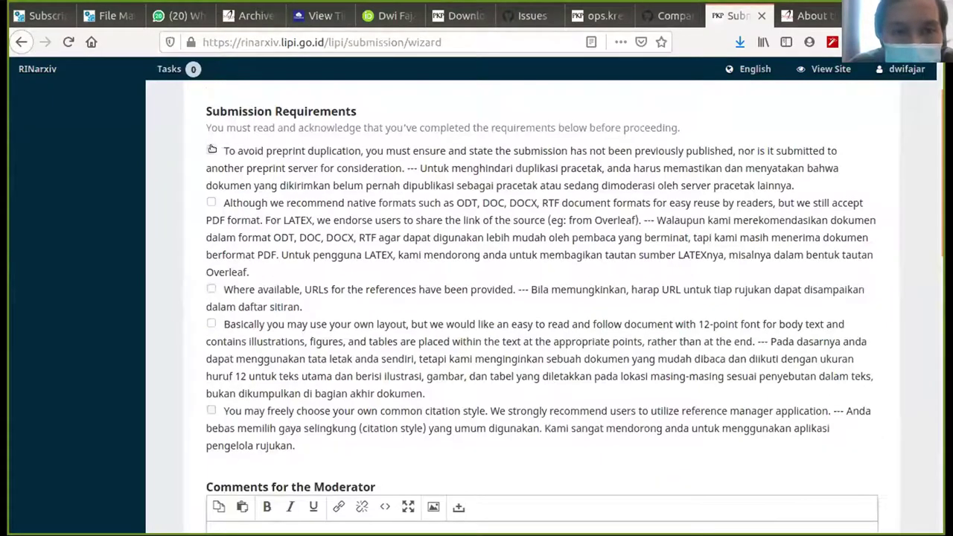
left_click(211, 149)
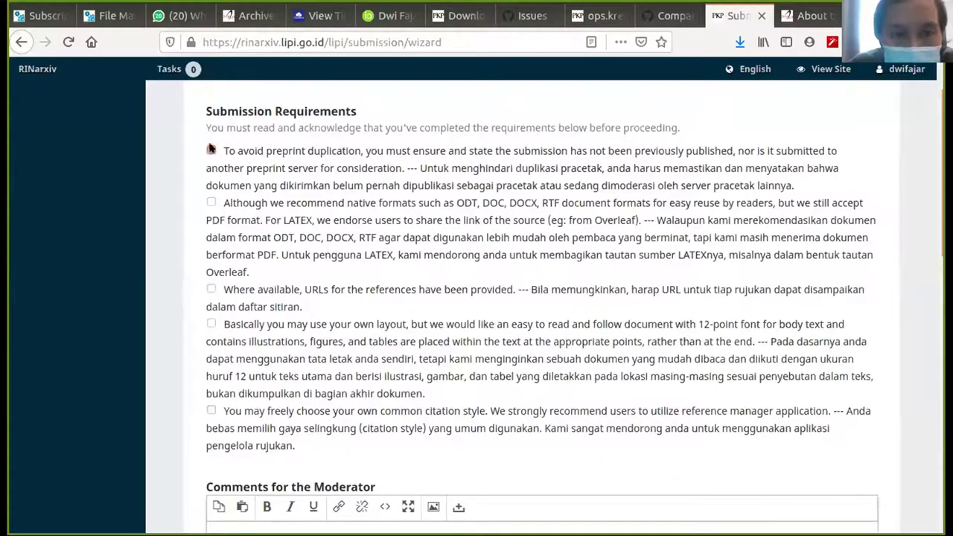
left_click(211, 203)
left_click(211, 288)
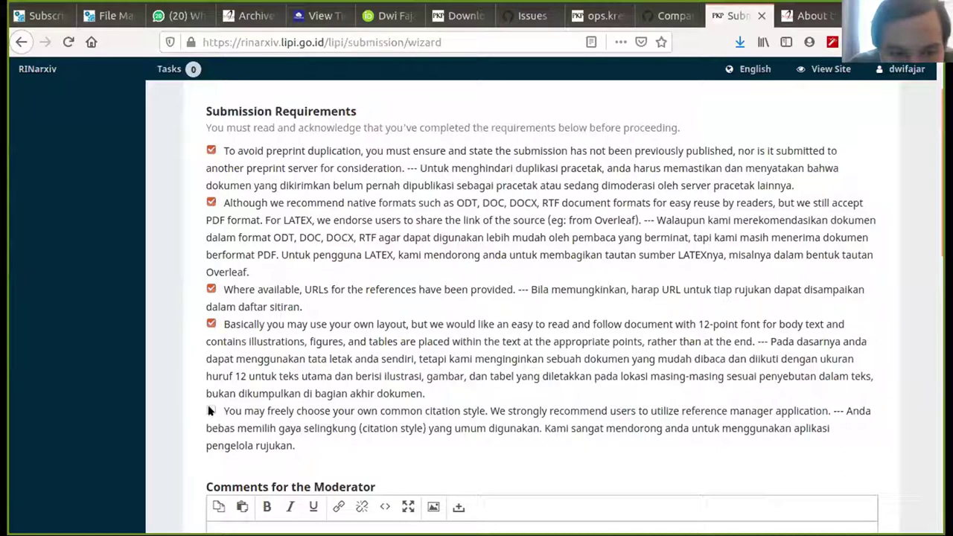
left_click(940, 458)
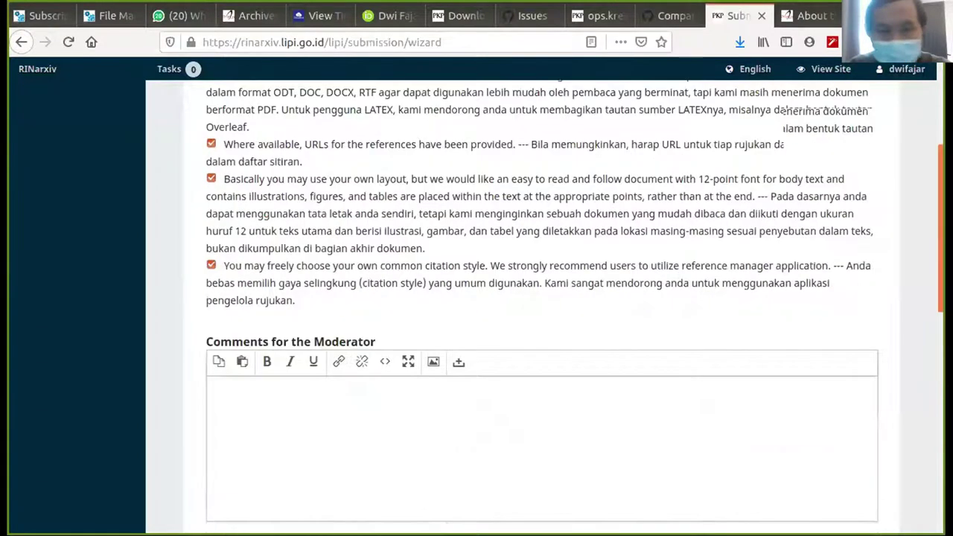
scroll(939, 457, "down", 3)
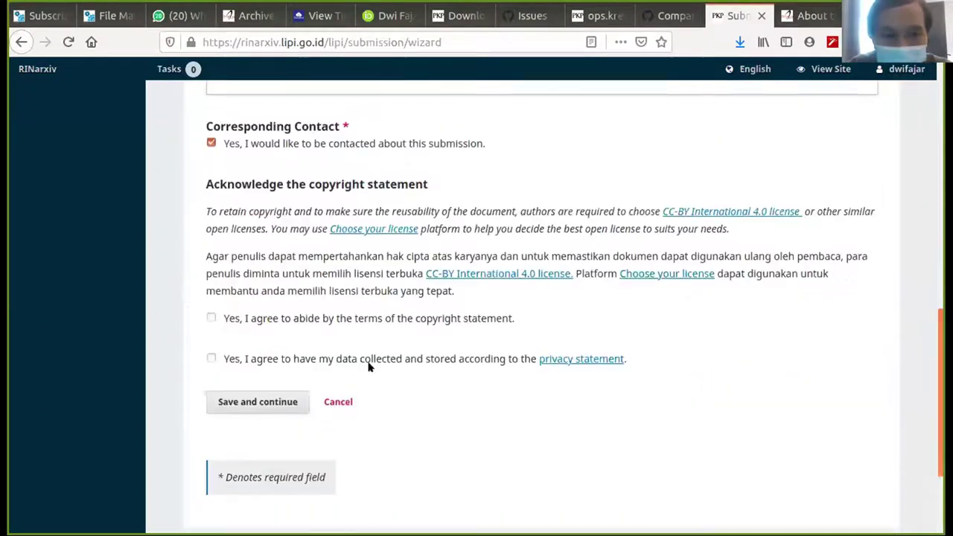
left_click(211, 319)
left_click(211, 358)
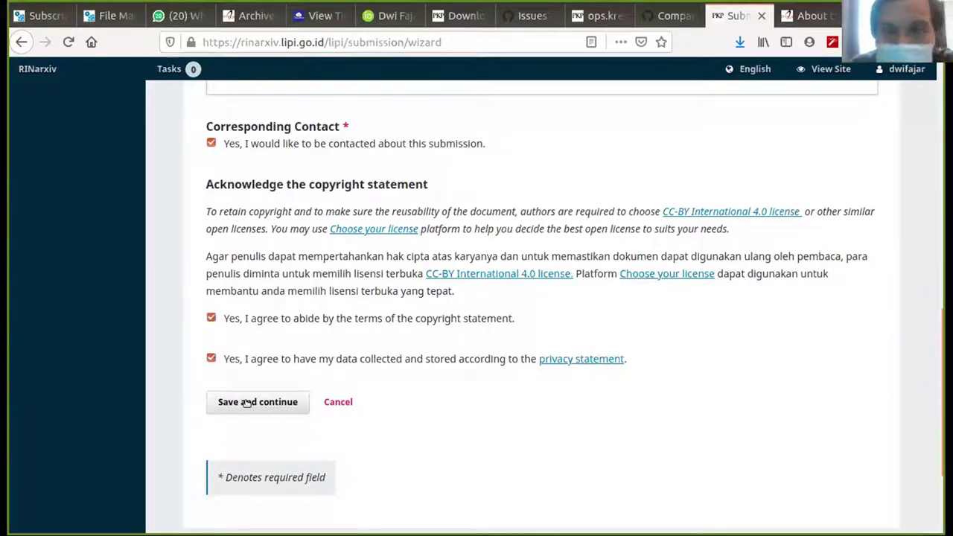
left_click(246, 403)
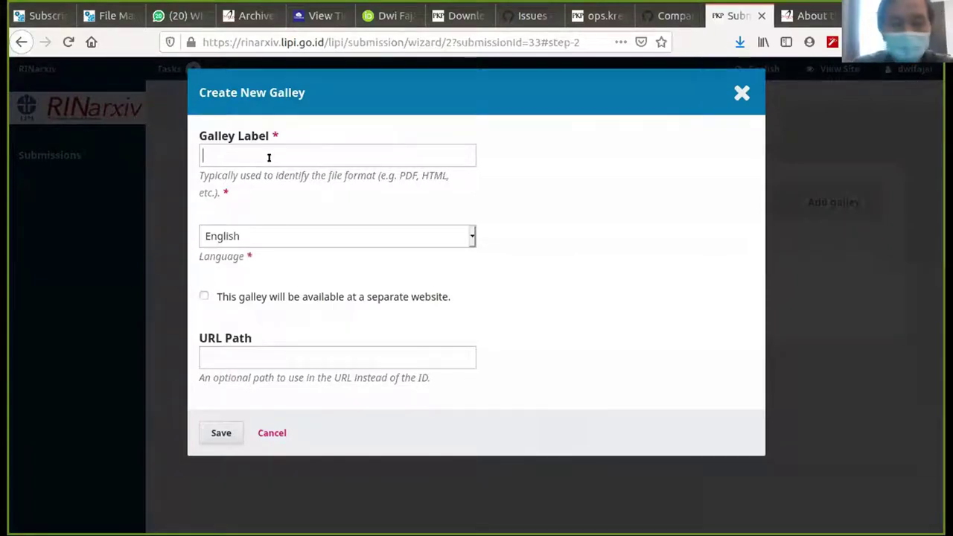
- Create and save a new galley labelled PDF
left_click(269, 157)
type("PDF")
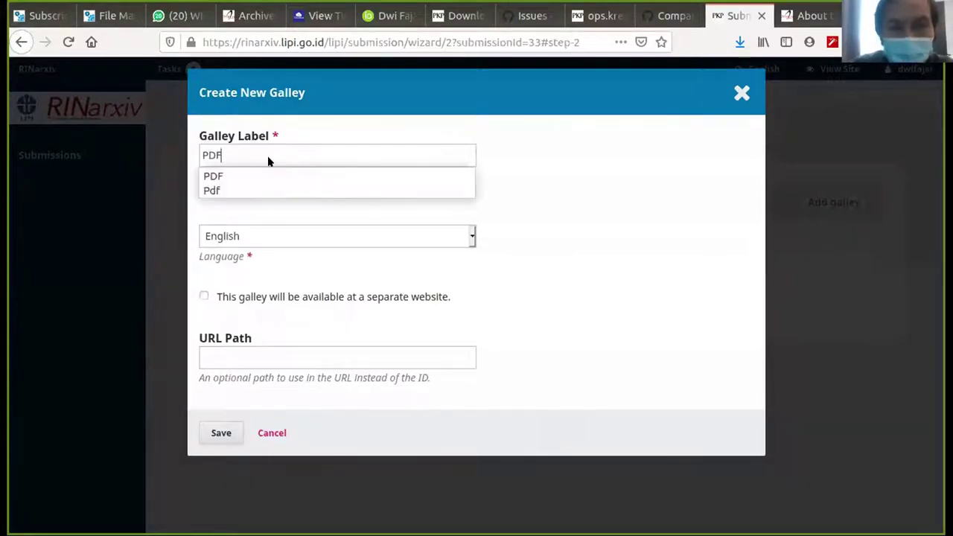
left_click(257, 171)
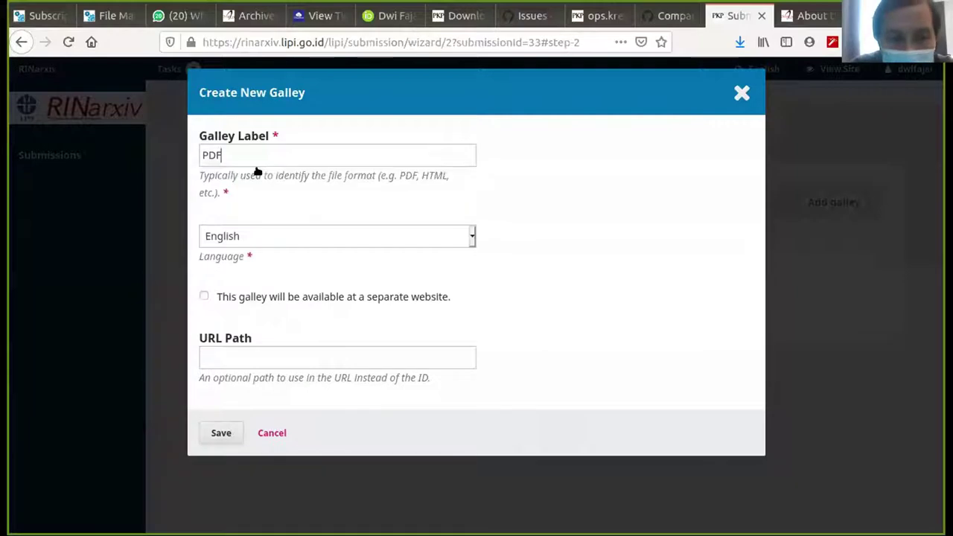
left_click(245, 358)
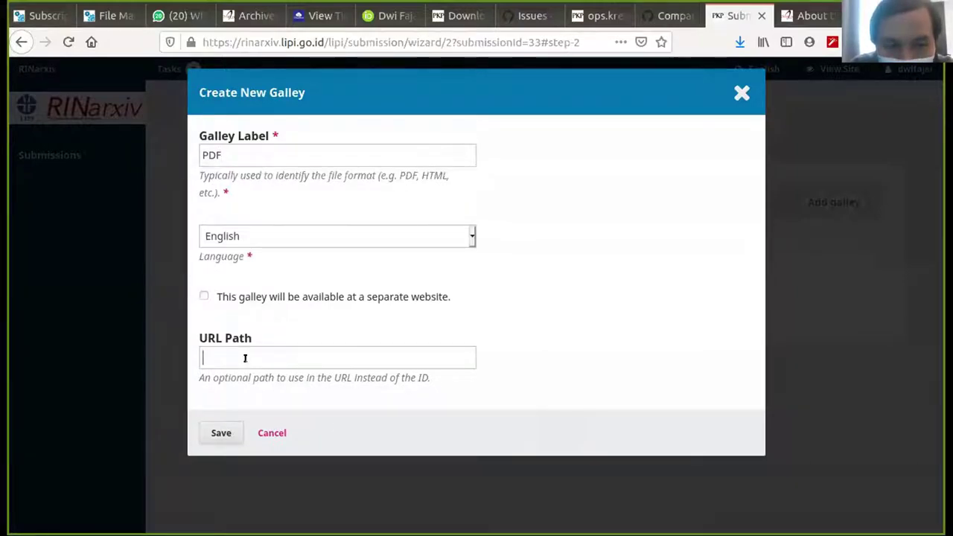
left_click(221, 433)
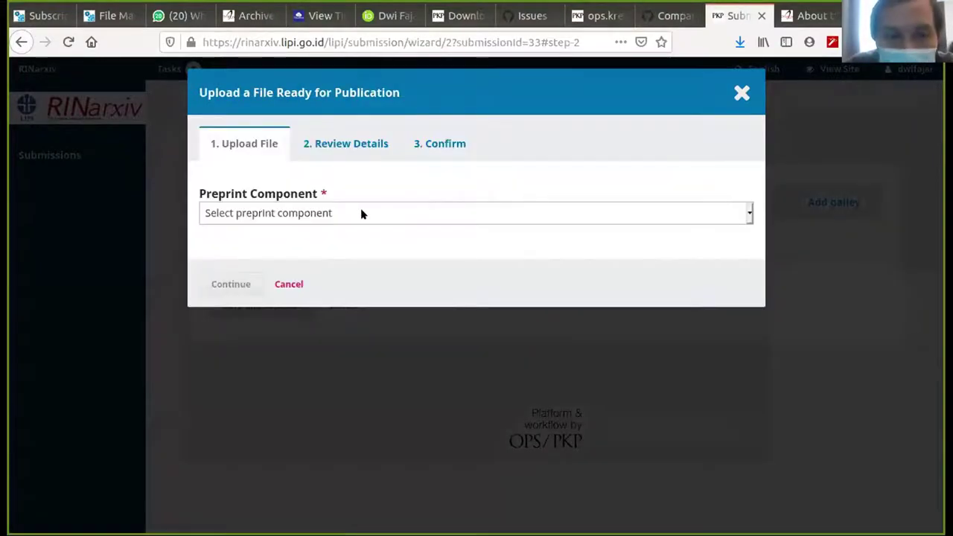
- Set the preprint component to Other and upload the workshop UIN Banten .pptx slides
left_click(361, 214)
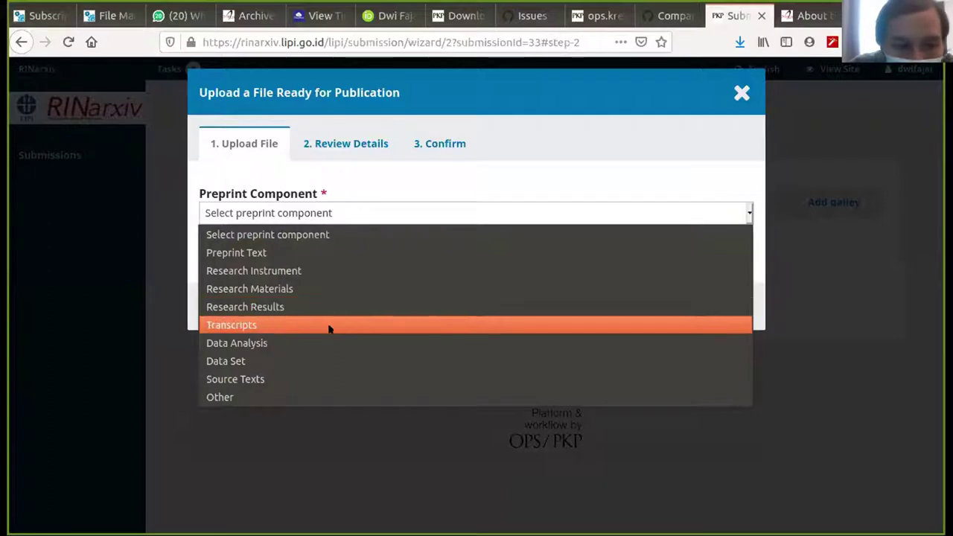
left_click(271, 394)
left_click(699, 271)
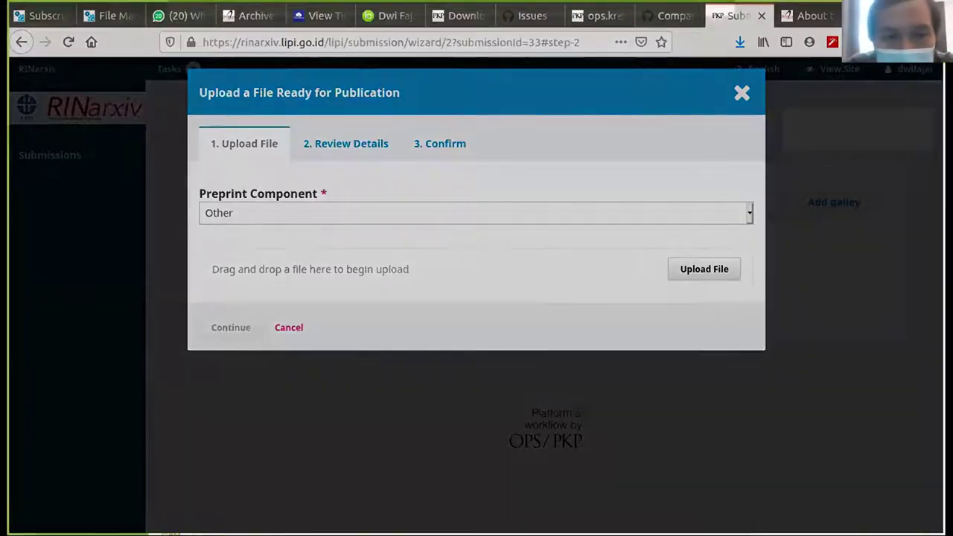
double_click(279, 259)
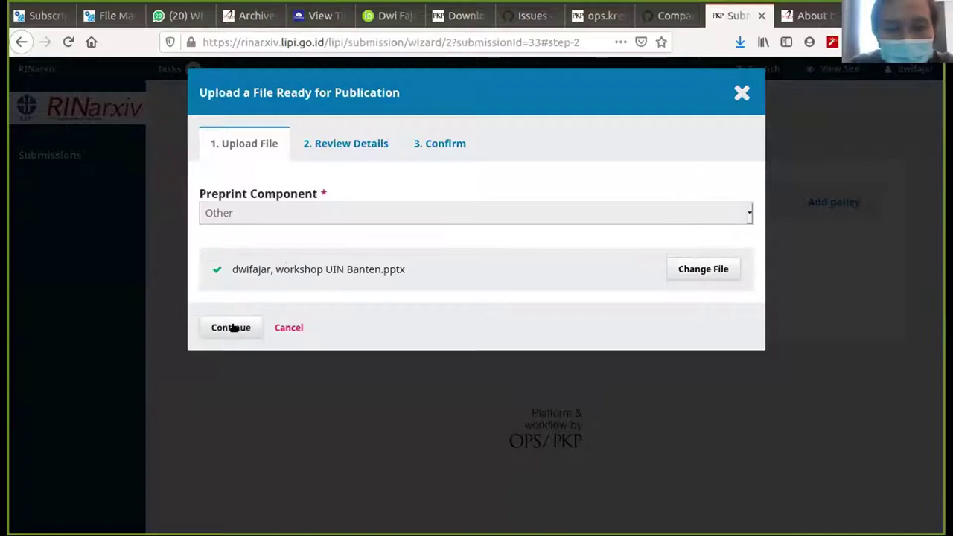
left_click(231, 328)
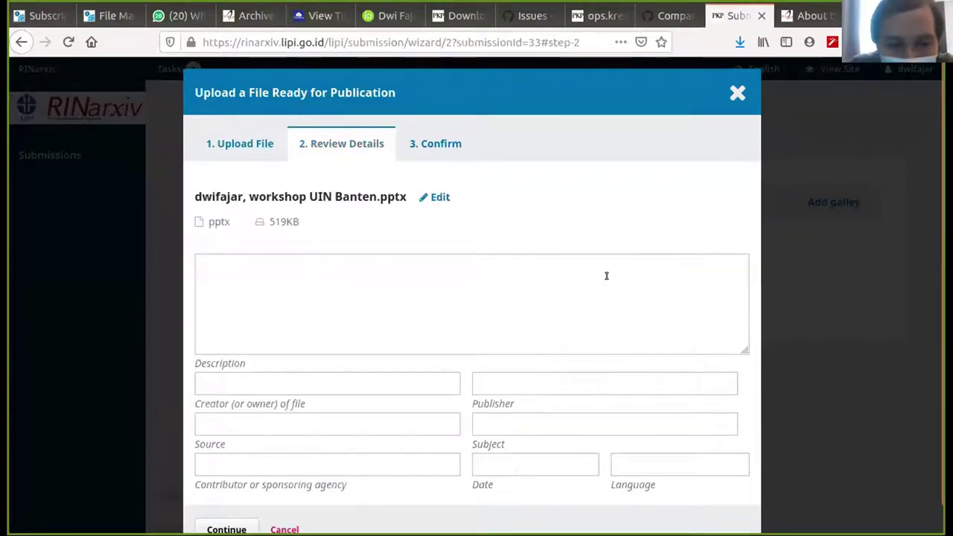
- Record the file's creator name, publisher Relawan Jurnal Indonesia and description 'Materi yang disampaikan pada kegiatan workshop di UIN Banten'
scroll(940, 250, "down", 1)
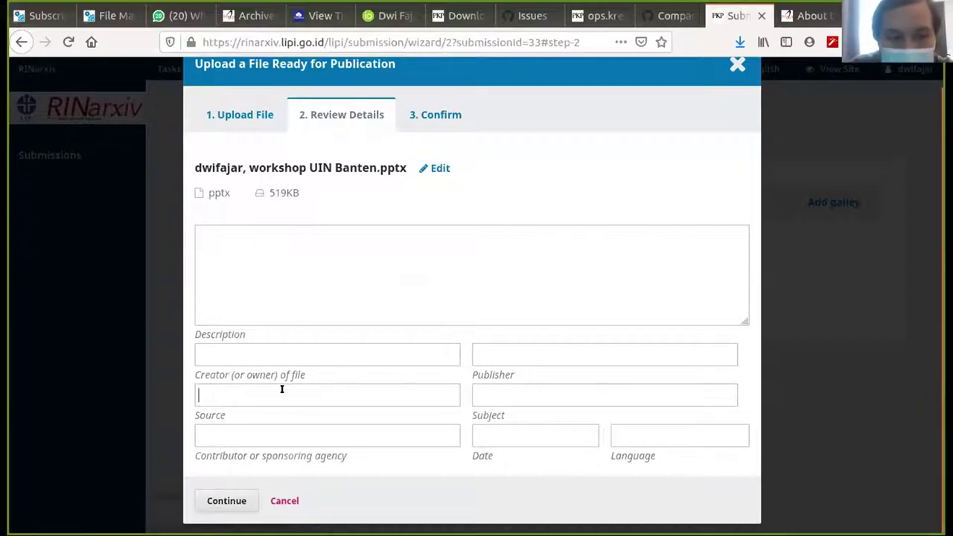
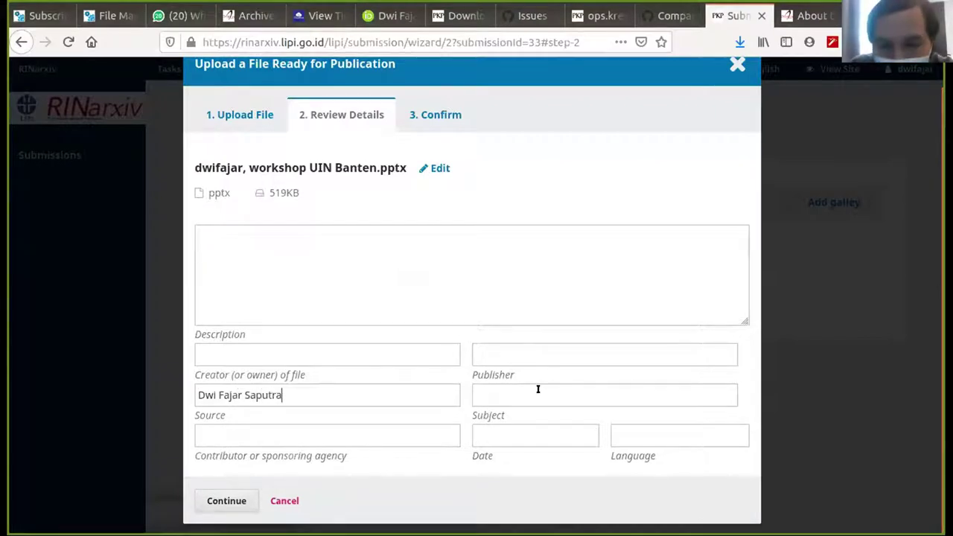
left_click(537, 392)
type("Rela")
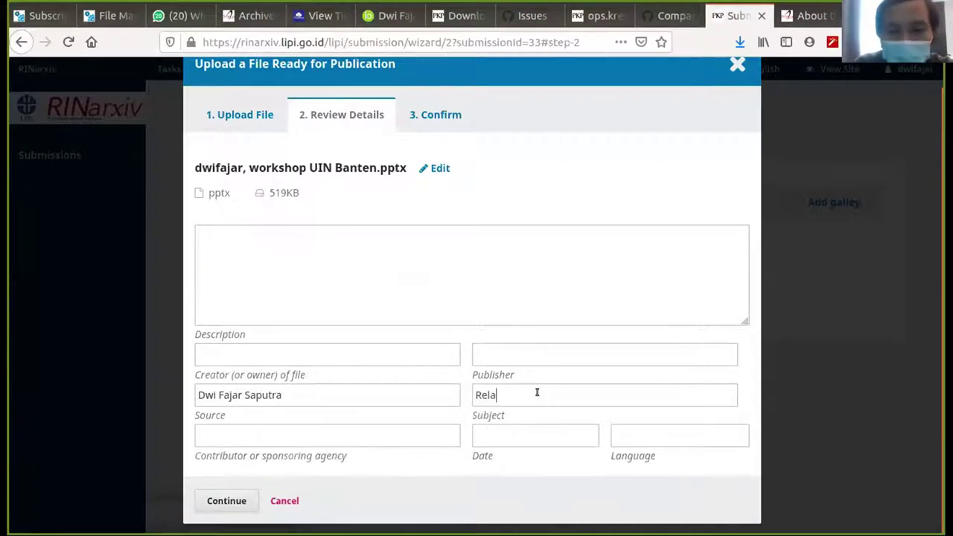
type("wan Jurnal In")
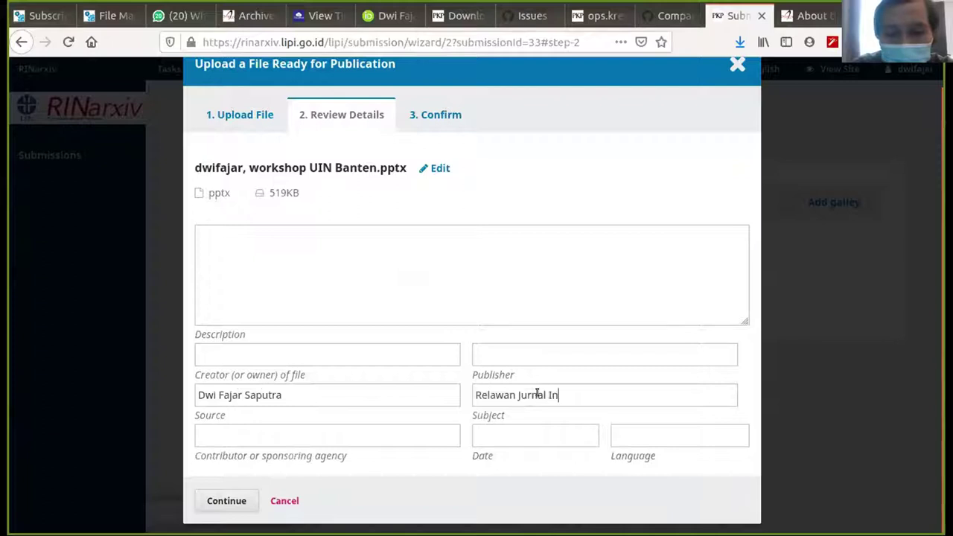
type("doneisia")
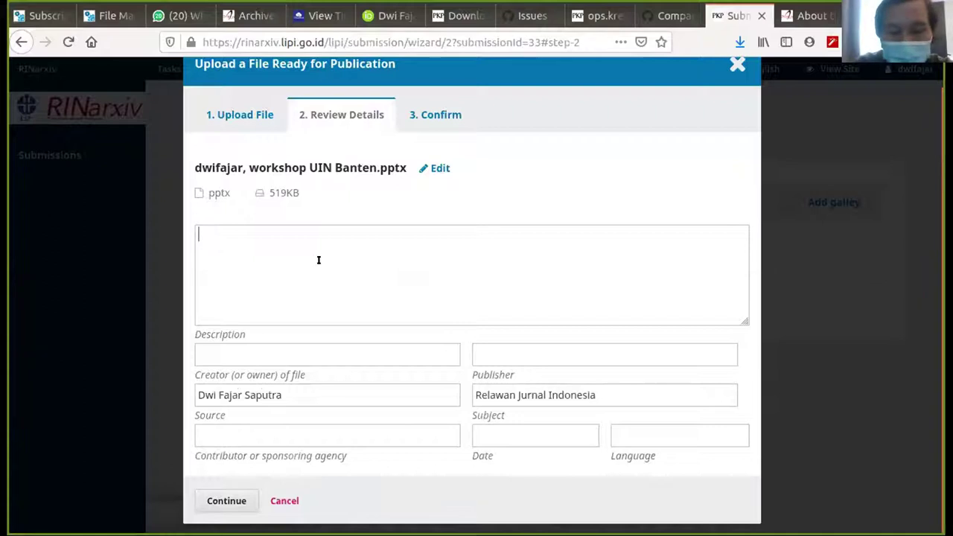
type("Materi yang disamp")
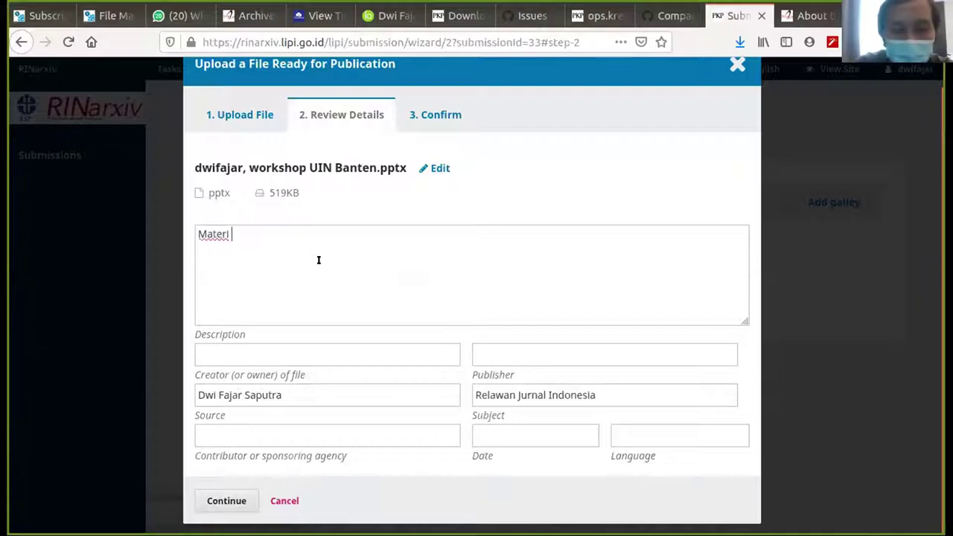
type("aika")
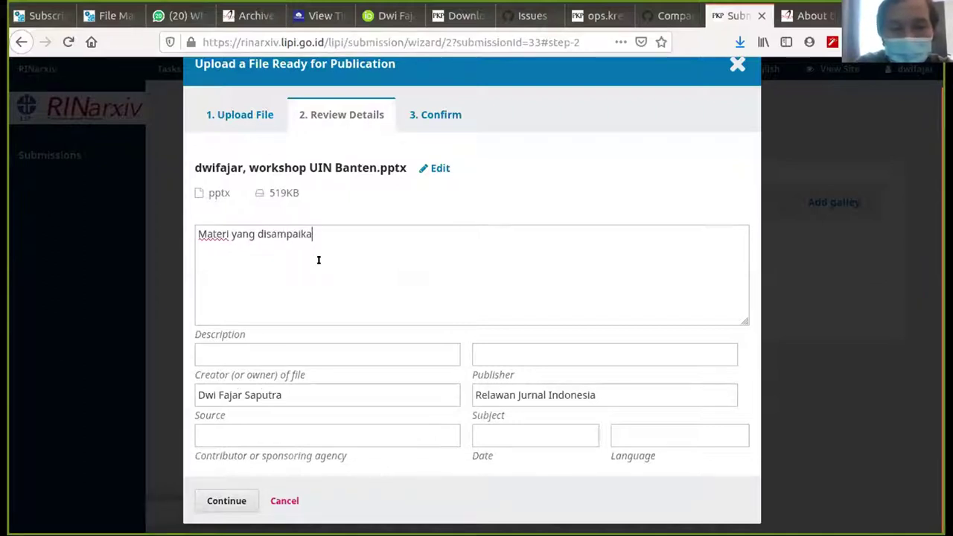
type("n pada kegiatan ")
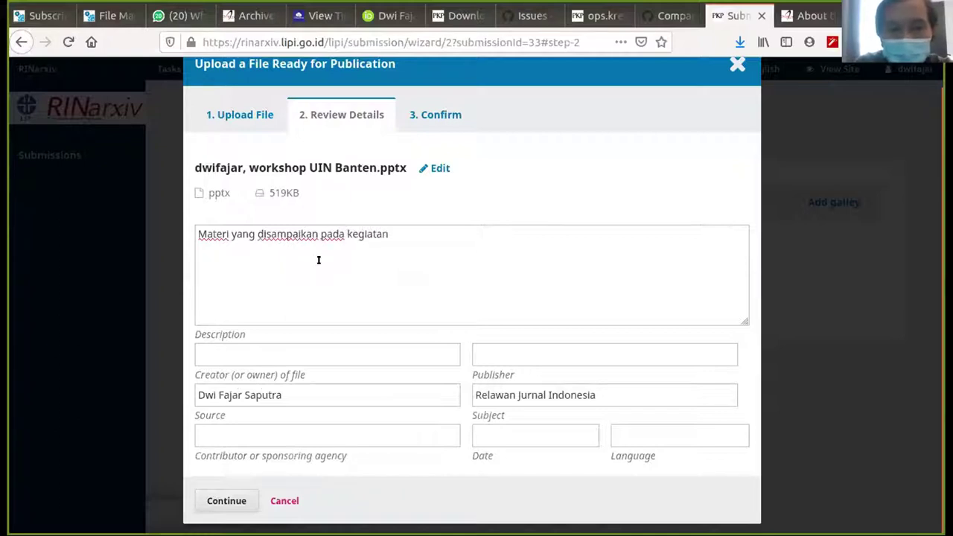
type("workshop di UIN Banten")
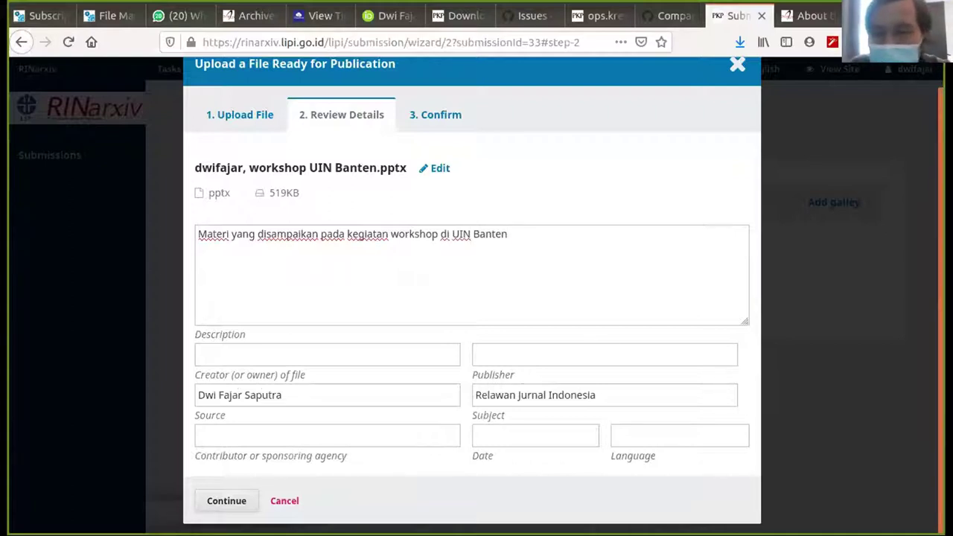
left_click(226, 503)
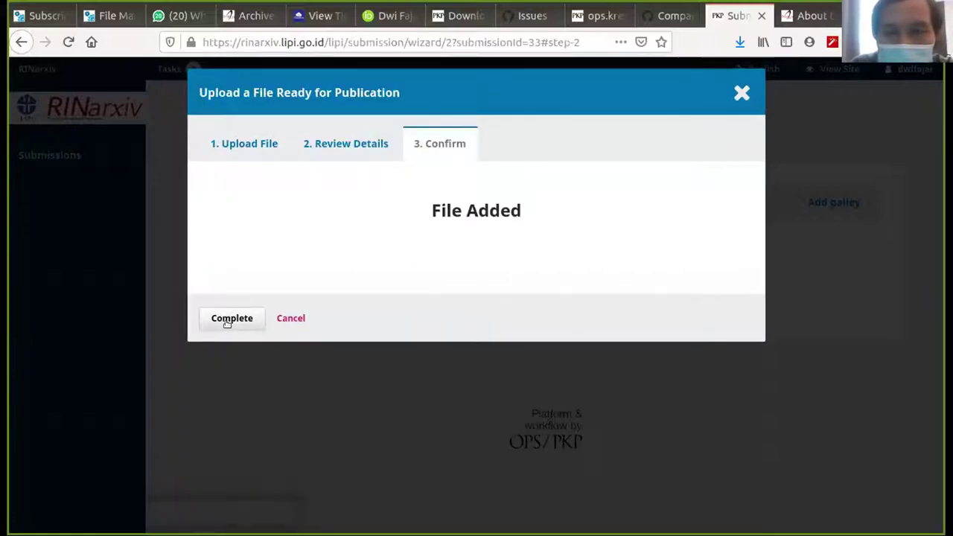
- Add the PDF galley and enter the preprint title 'Worskhop Akreditasi Jurnal Nasional'
left_click(227, 322)
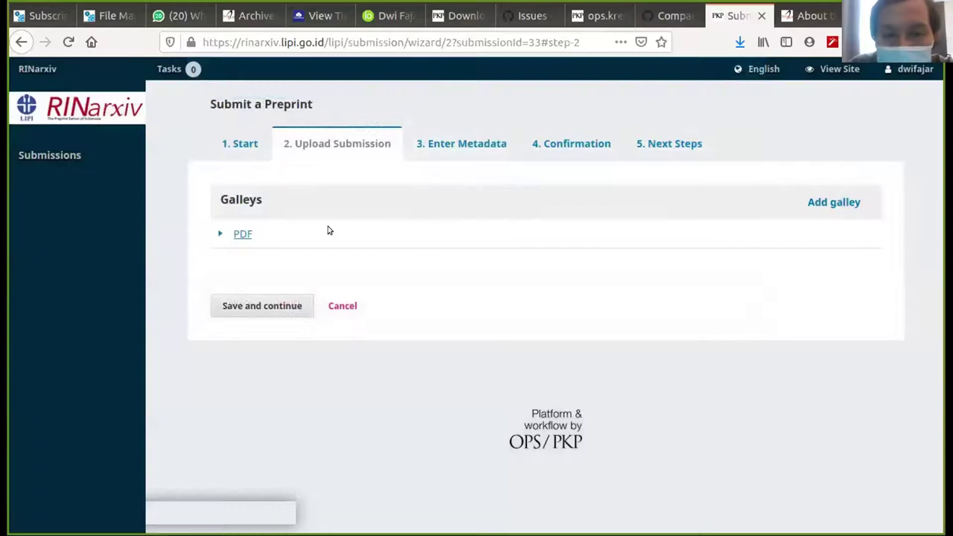
left_click(246, 307)
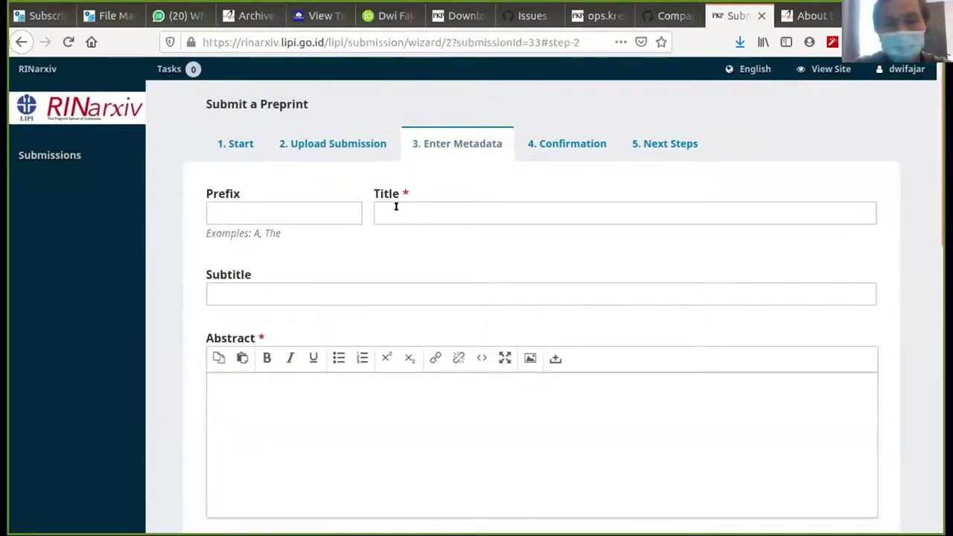
left_click(397, 209)
type("Worskh")
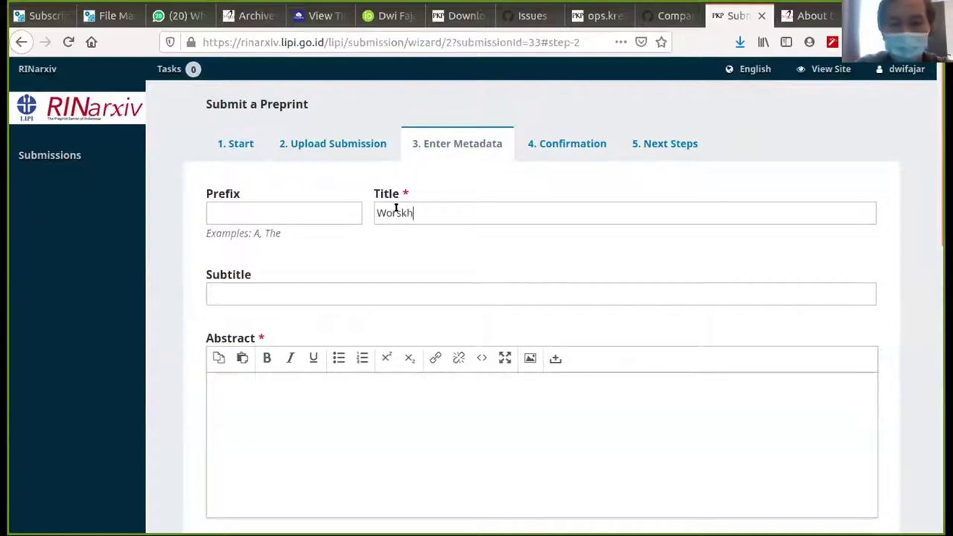
type("op Jurnal")
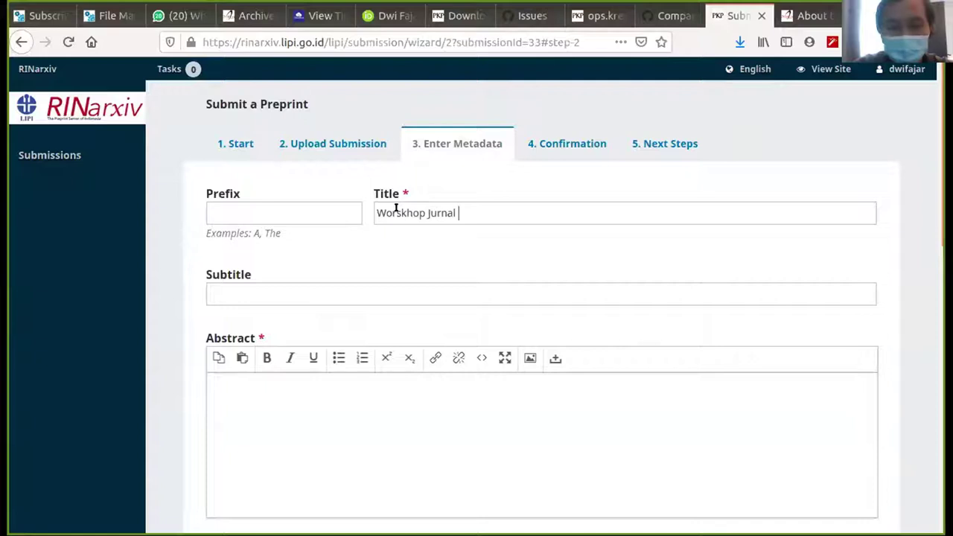
key("BackSpace")
key("BackSpace")
key("BackSpace")
key("BackSpace")
key("BackSpace")
key("BackSpace")
key("BackSpace")
key("BackSpace")
key("BackSpace")
key("BackSpace")
key("BackSpace")
type("AKreditasi")
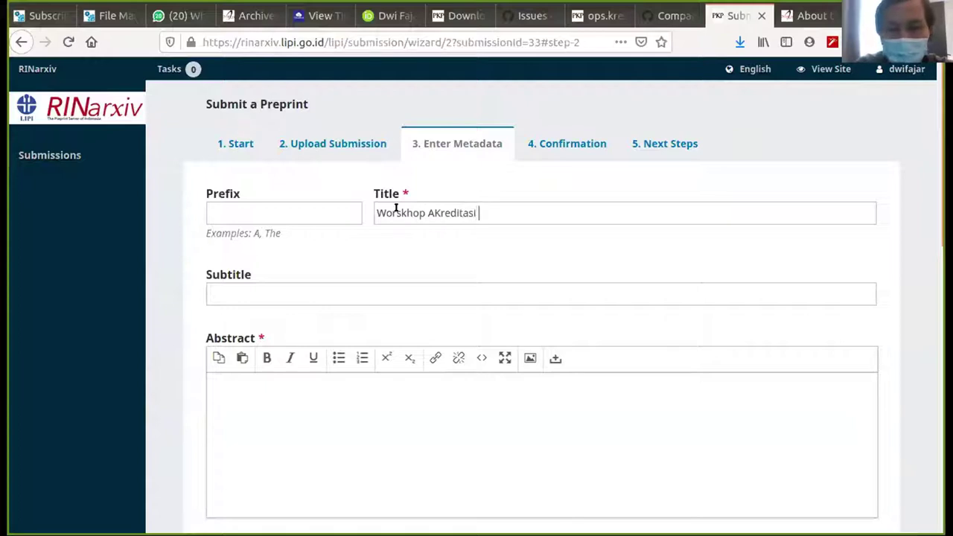
key("BackSpace")
key("BackSpace")
key("BackSpace")
key("BackSpace")
key("BackSpace")
key("BackSpace")
key("BackSpace")
key("BackSpace")
key("BackSpace")
type("kred")
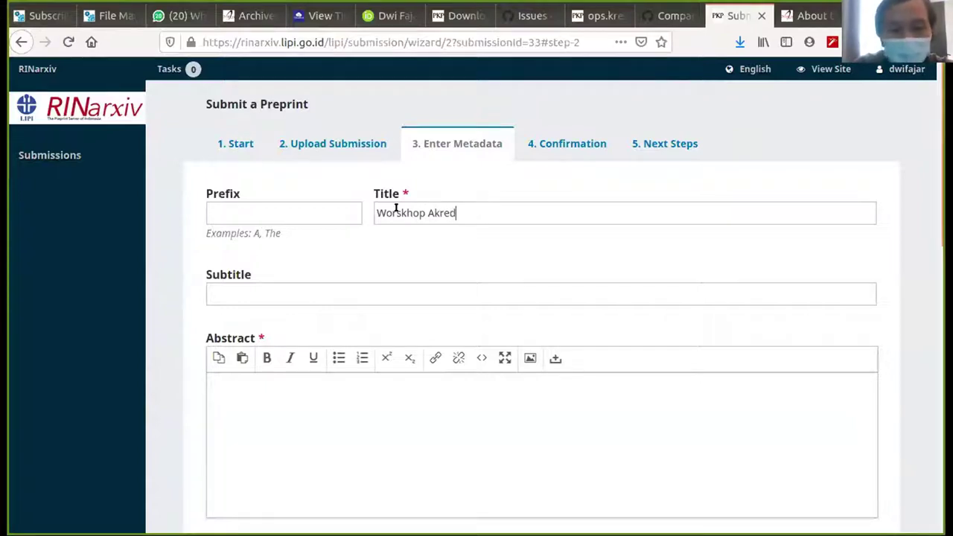
type("itasi Jurnal Nasional")
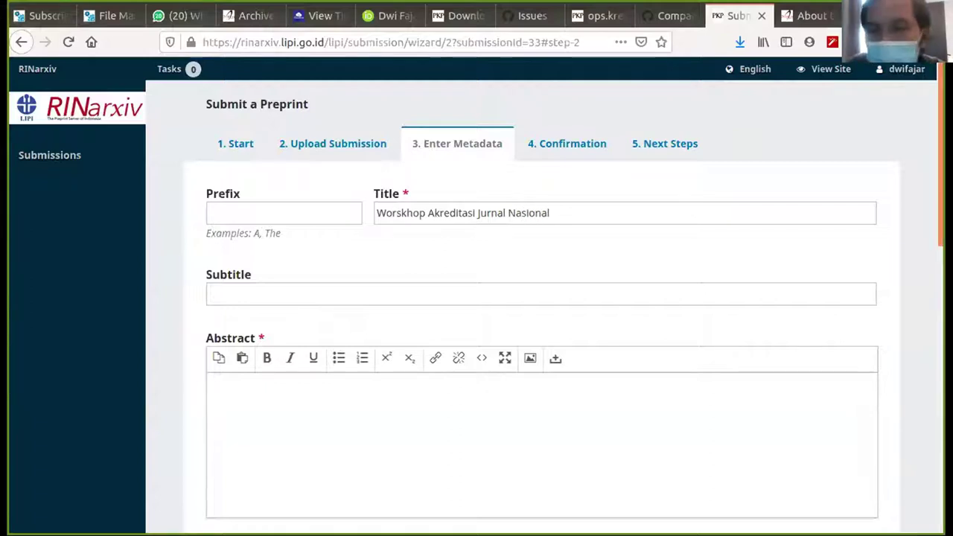
- Copy the title into the abstract field
scroll(737, 253, "down", 3)
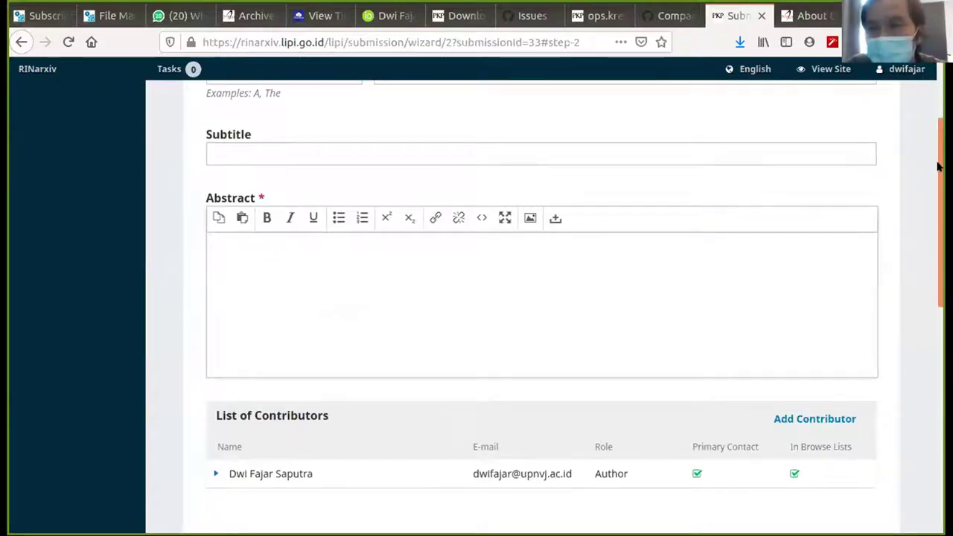
scroll(472, 194, "up", 3)
triple_click(475, 214)
key("ctrl+c")
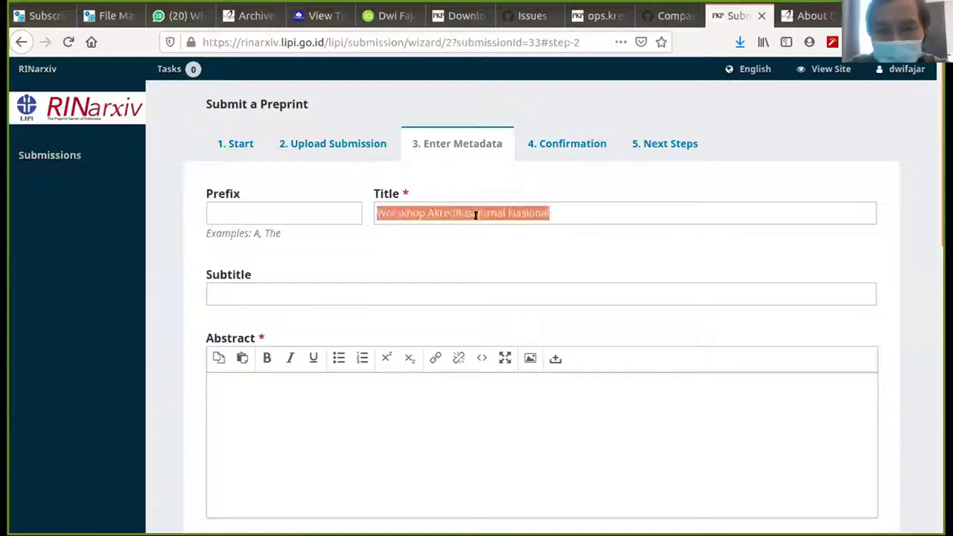
scroll(475, 214, "down", 3)
left_click(394, 286)
key("ctrl+v")
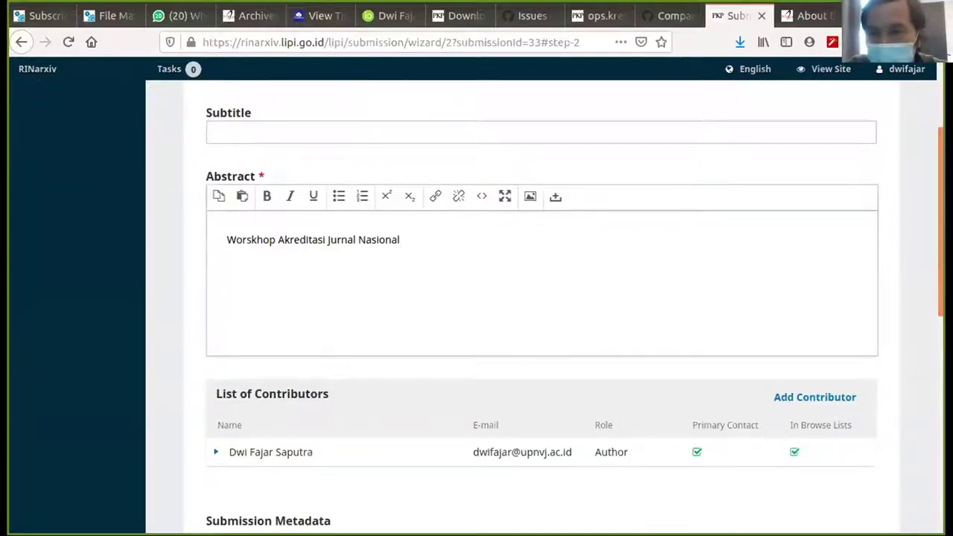
- Add the keywords jurnal, workshop and arjuna
scroll(393, 286, "down", 5)
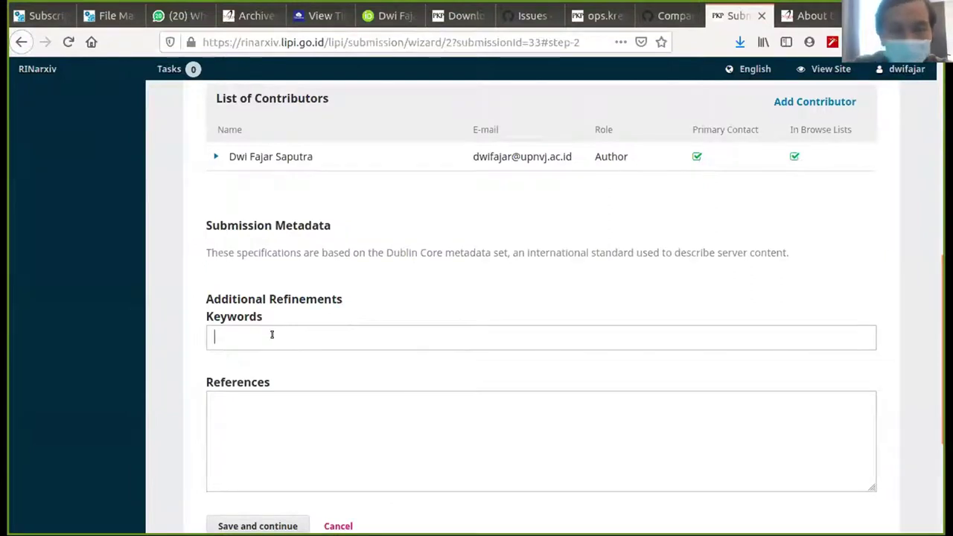
type("jurnal")
key("Return")
type("workshop")
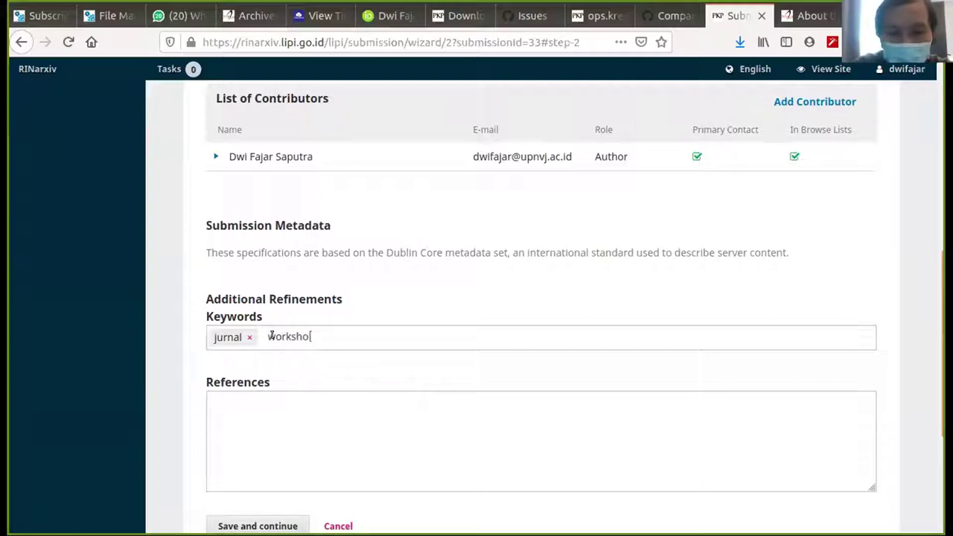
key("Return")
type("ark")
key("BackSpace")
type("juna")
key("Return")
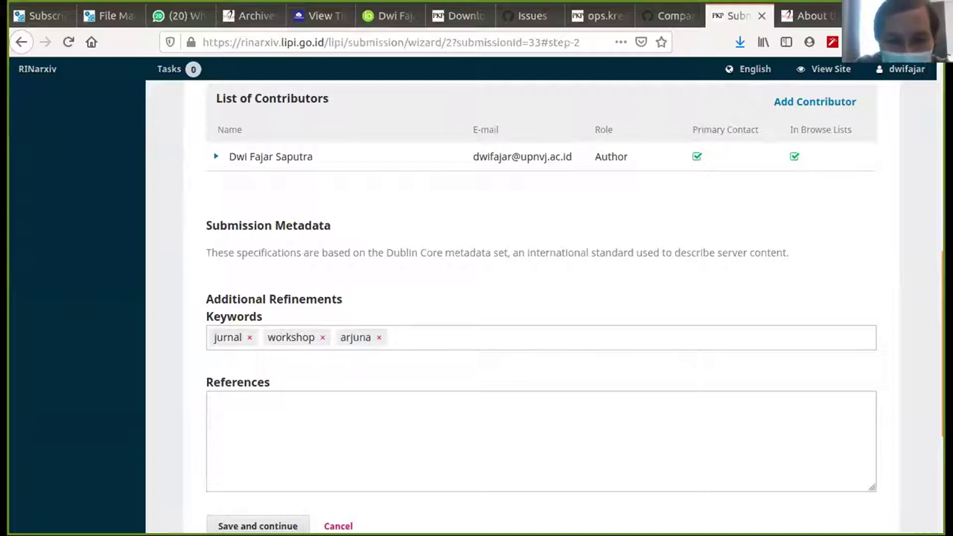
scroll(353, 232, "down", 3)
left_click(291, 211)
- Save the metadata, finish the submission and confirm sending the preprint to the server
left_click(271, 340)
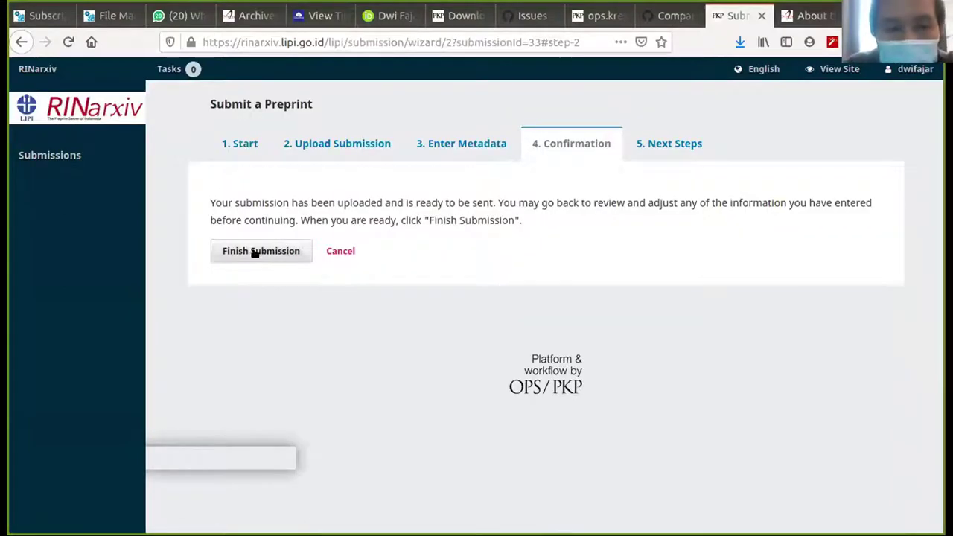
left_click(255, 252)
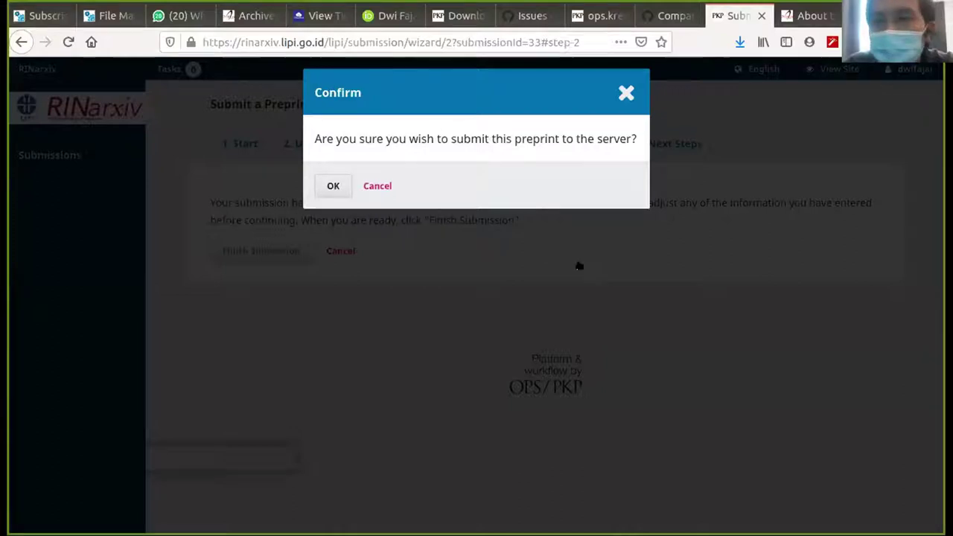
left_click(333, 185)
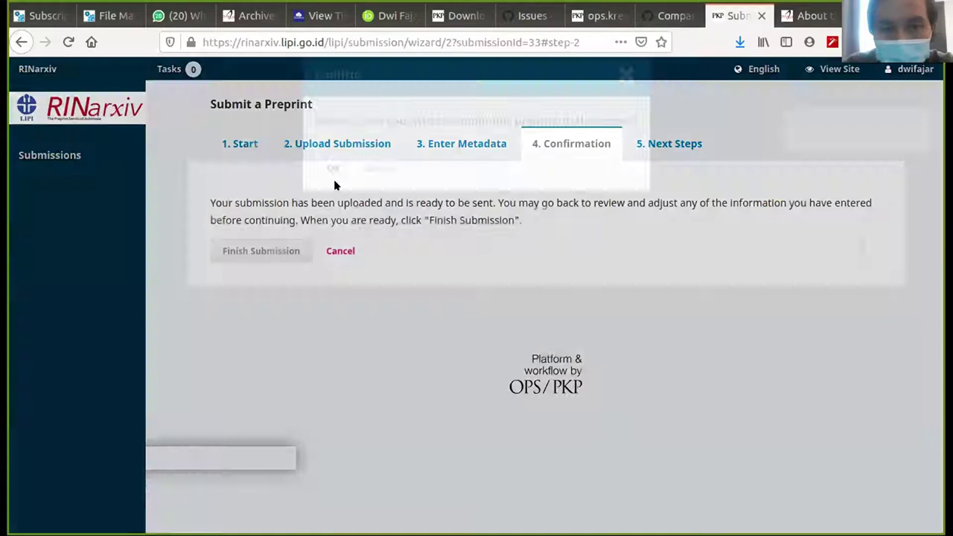
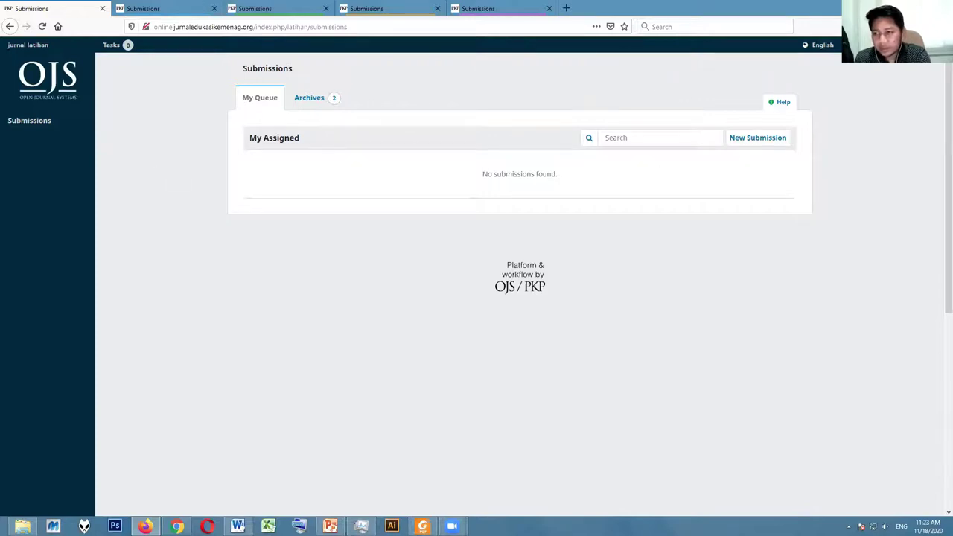
- Start a new article submission and tick all five submission requirement checkboxes
mouse_move(904, 61)
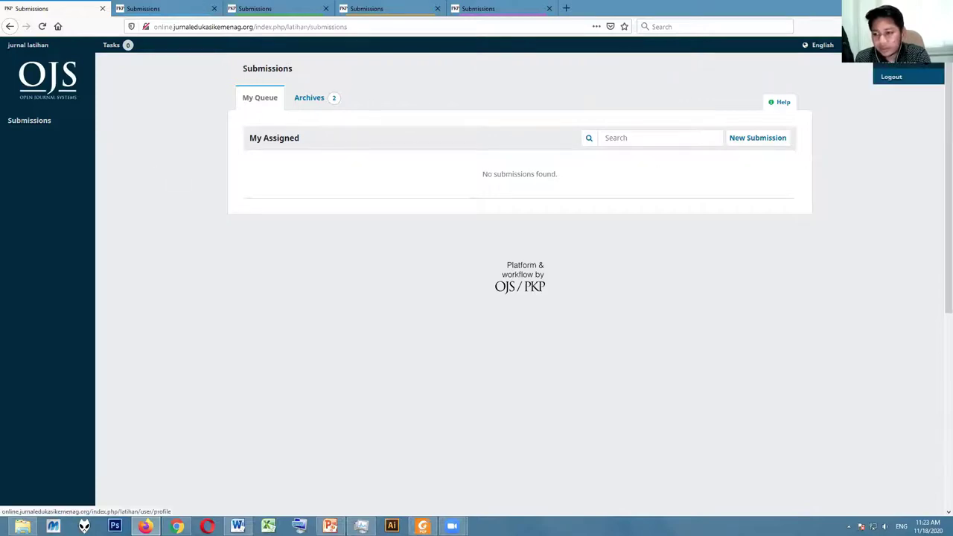
left_click(767, 143)
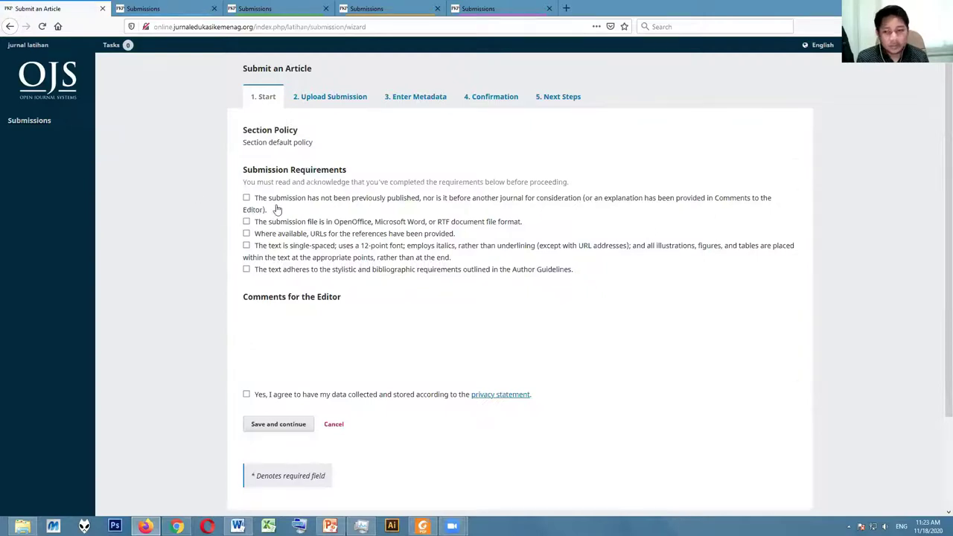
scroll(276, 208, "down", 3)
scroll(253, 149, "up", 2)
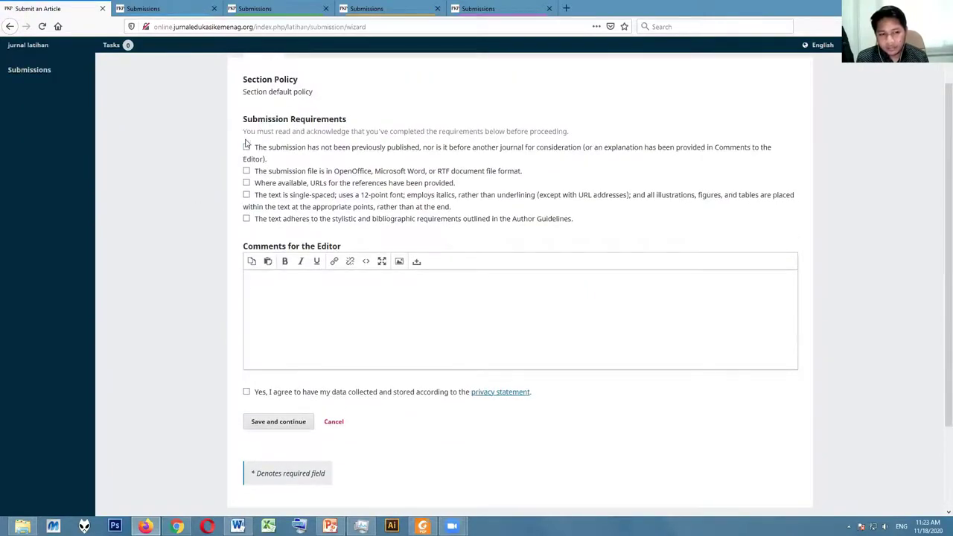
left_click(247, 148)
left_click(246, 171)
left_click(246, 183)
left_click(246, 196)
left_click(246, 218)
- Agree to the privacy statement data collection and save the first submission step
scroll(264, 192, "down", 2)
left_click(260, 188)
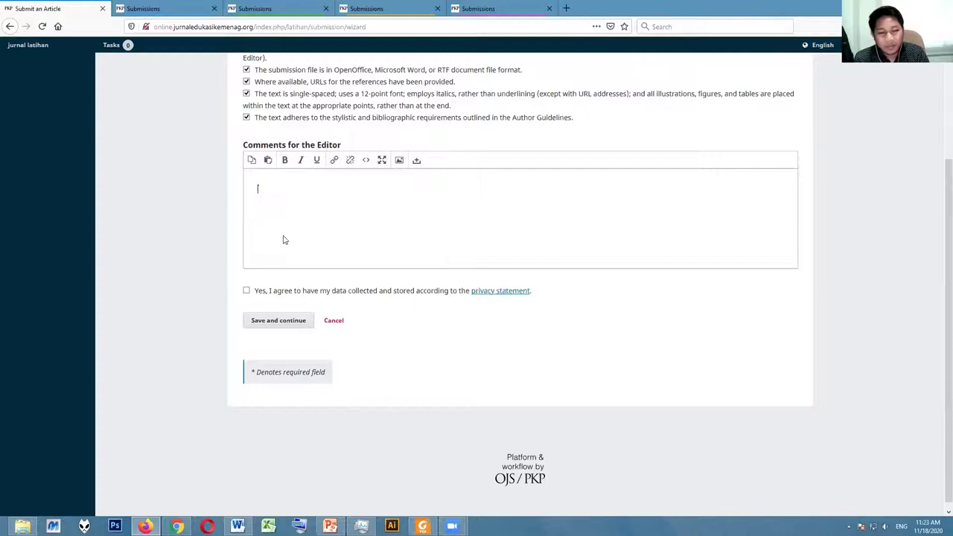
left_click(283, 290)
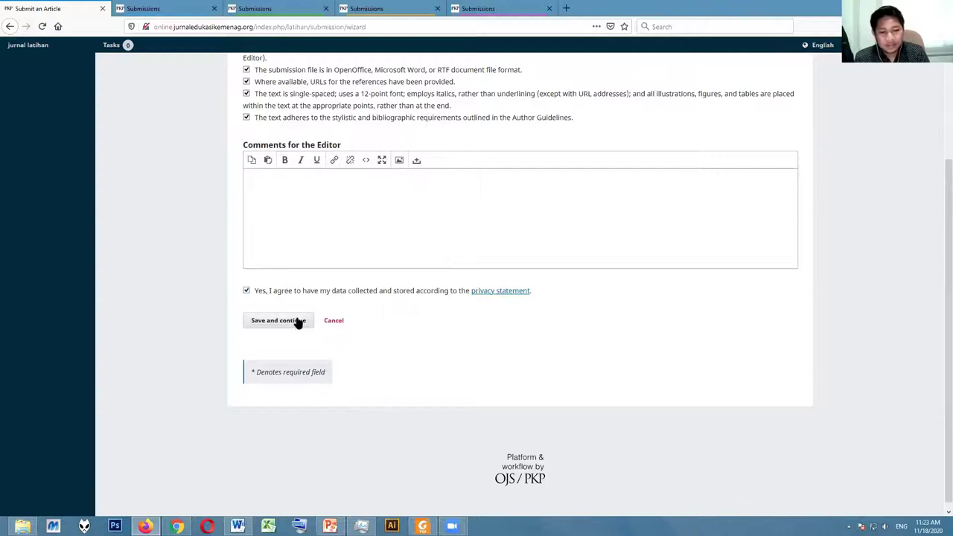
left_click(289, 323)
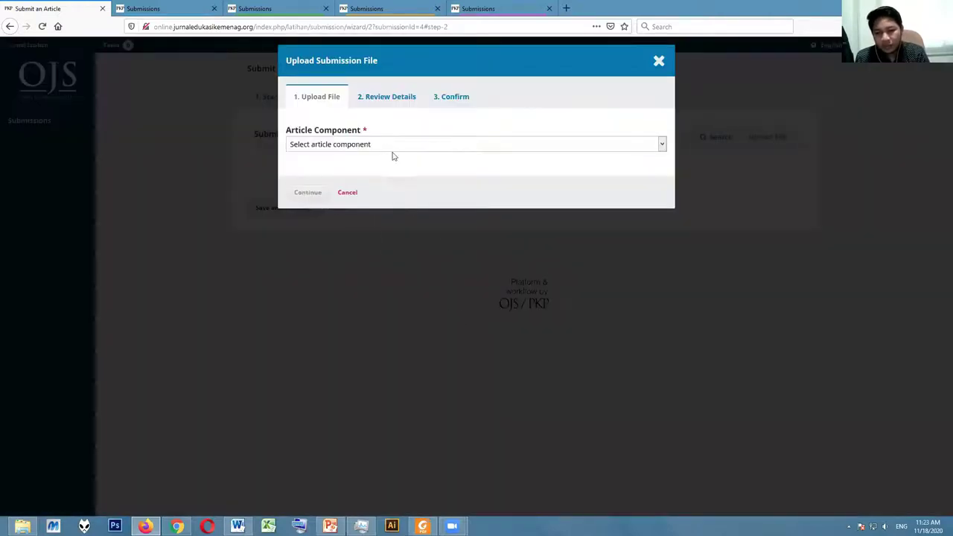
- Set the submission file's article component to Article Text
left_click(379, 147)
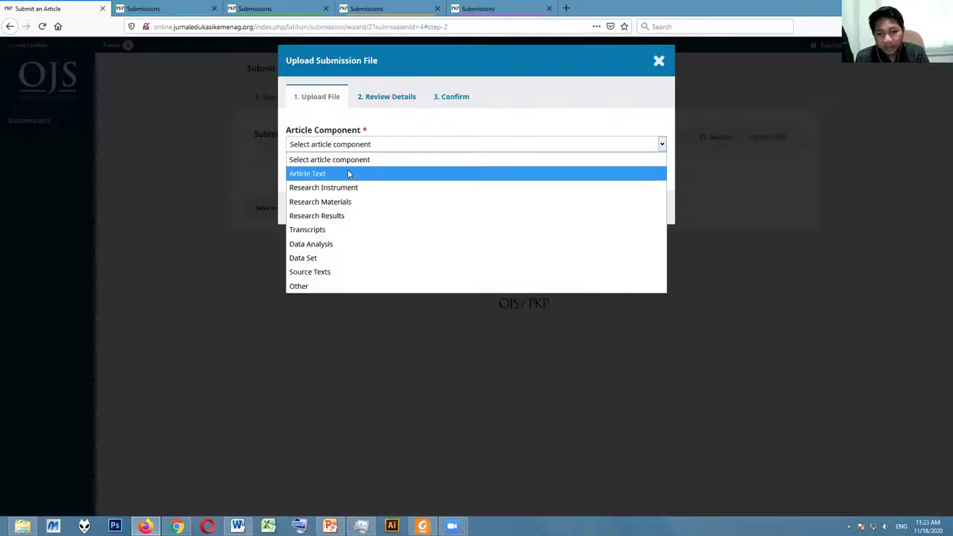
left_click(350, 173)
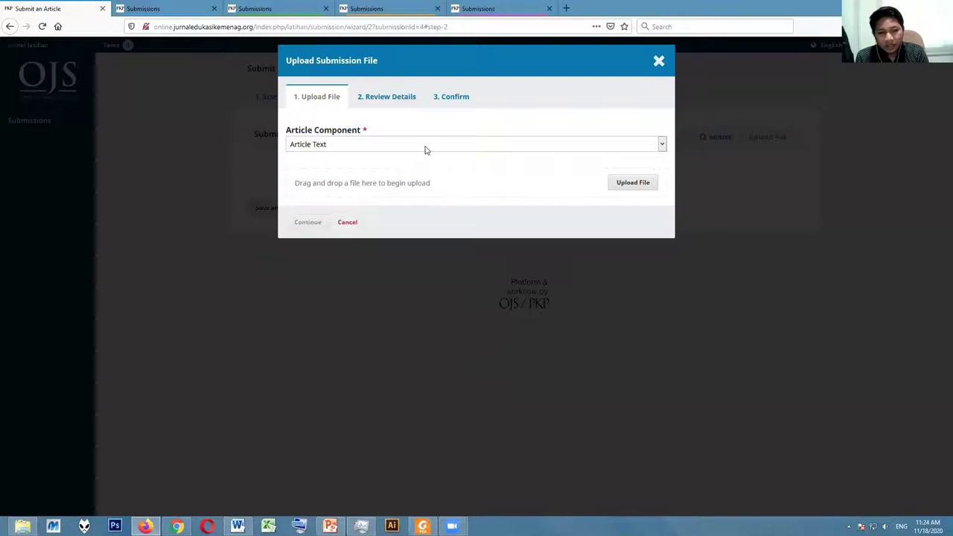
left_click(354, 147)
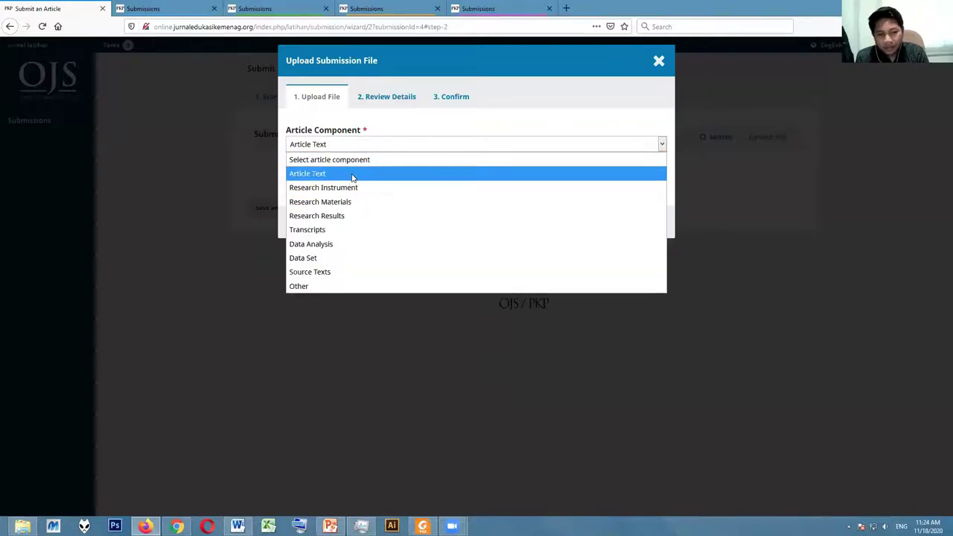
left_click(353, 177)
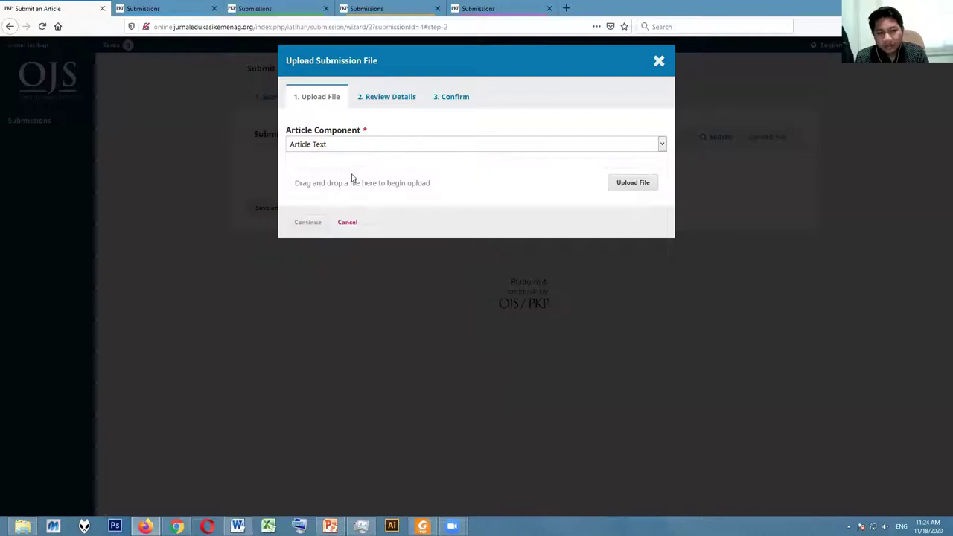
- Upload artikel awal.docx from the contoh folder and complete the file wizard
left_click(640, 183)
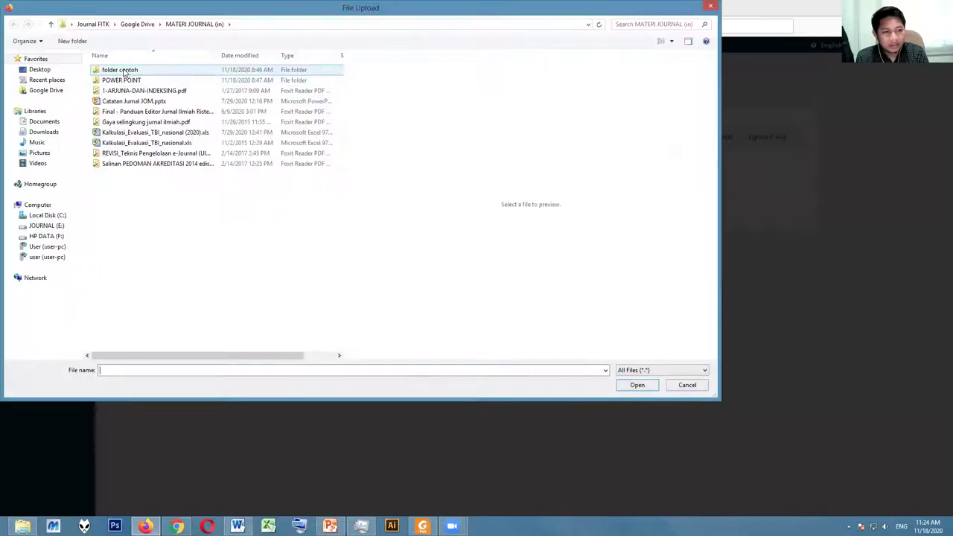
double_click(121, 70)
double_click(124, 71)
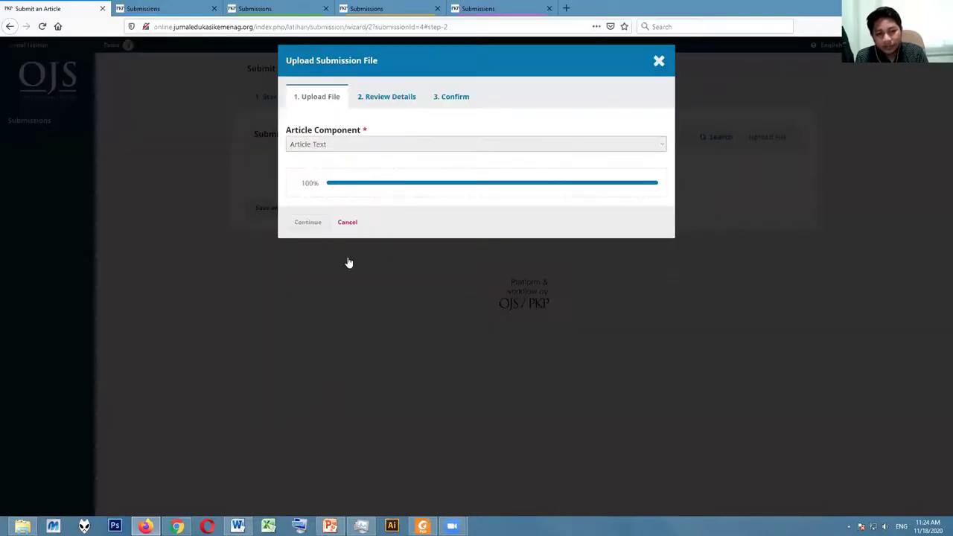
left_click(311, 223)
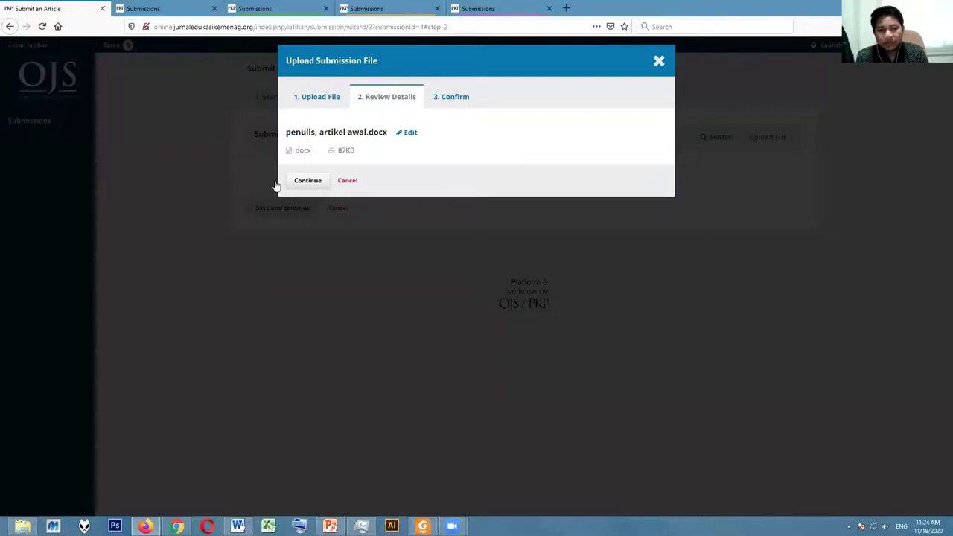
left_click(303, 185)
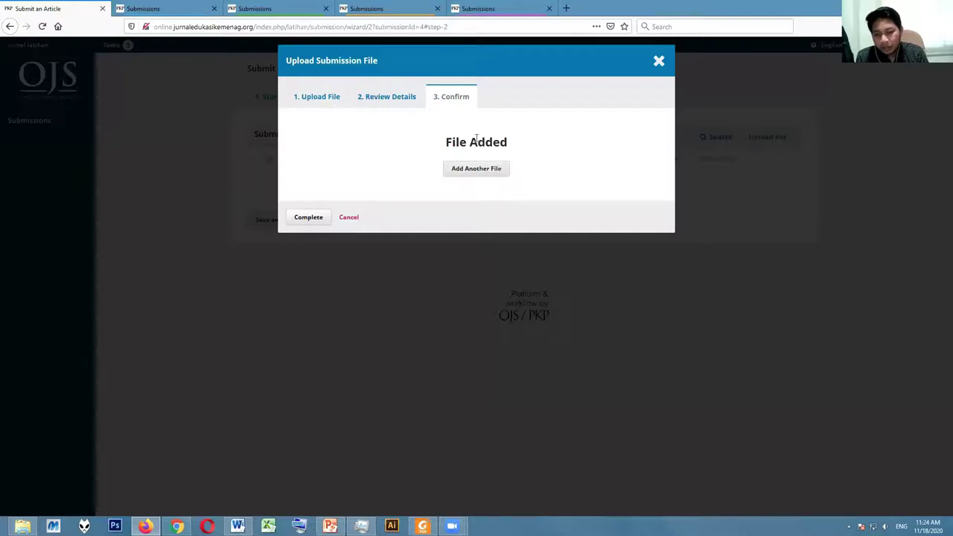
left_click(309, 217)
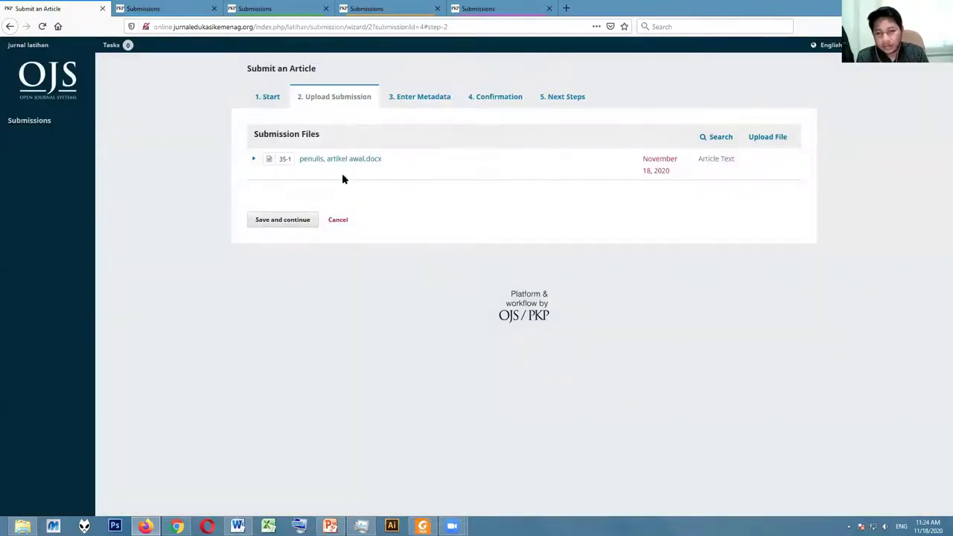
- Enter the title 'artikel contoh' and the abstract 'ini abstract'
left_click(288, 223)
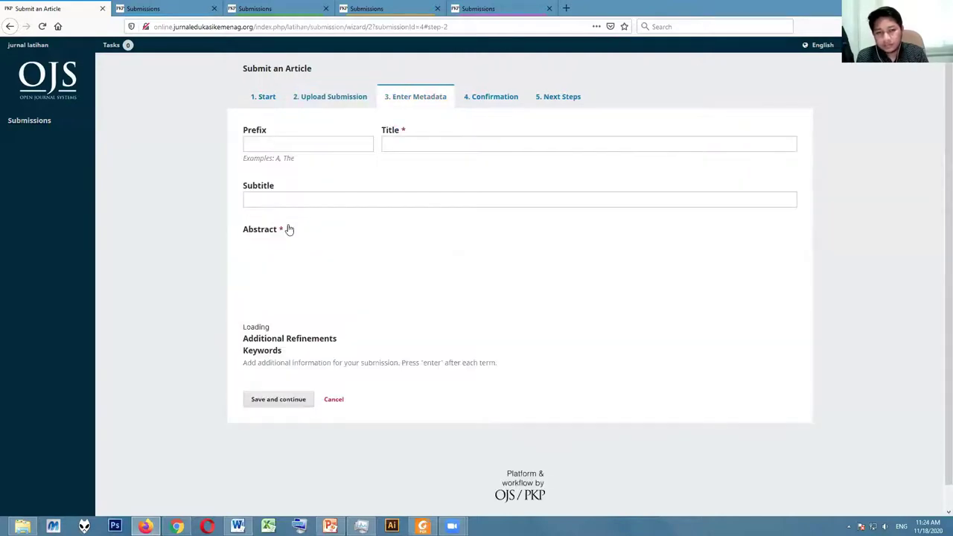
left_click(389, 143)
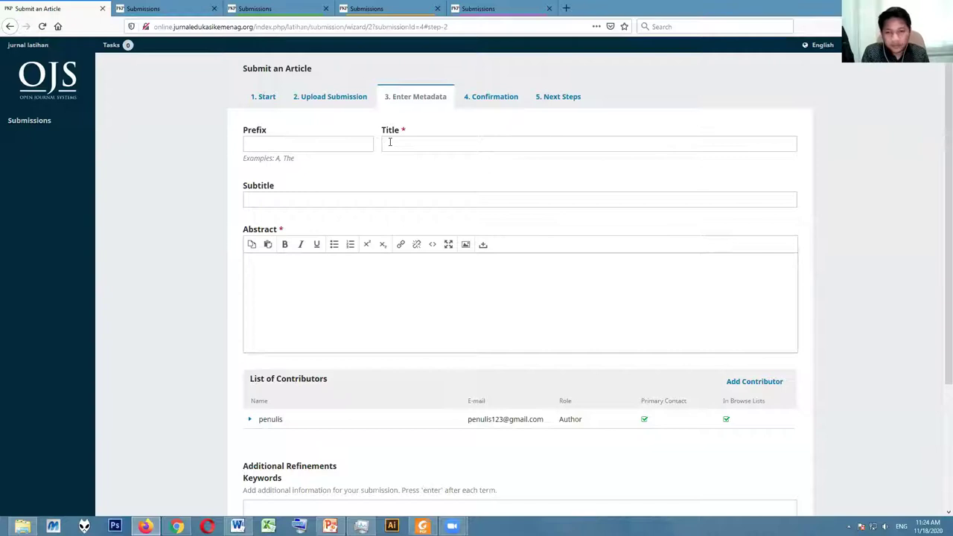
type("artikel contoh")
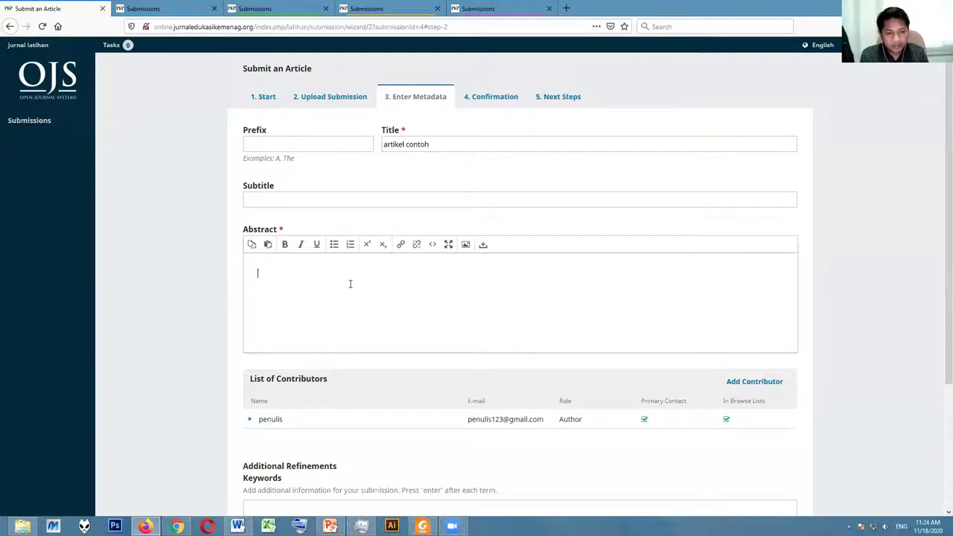
type("ini abs")
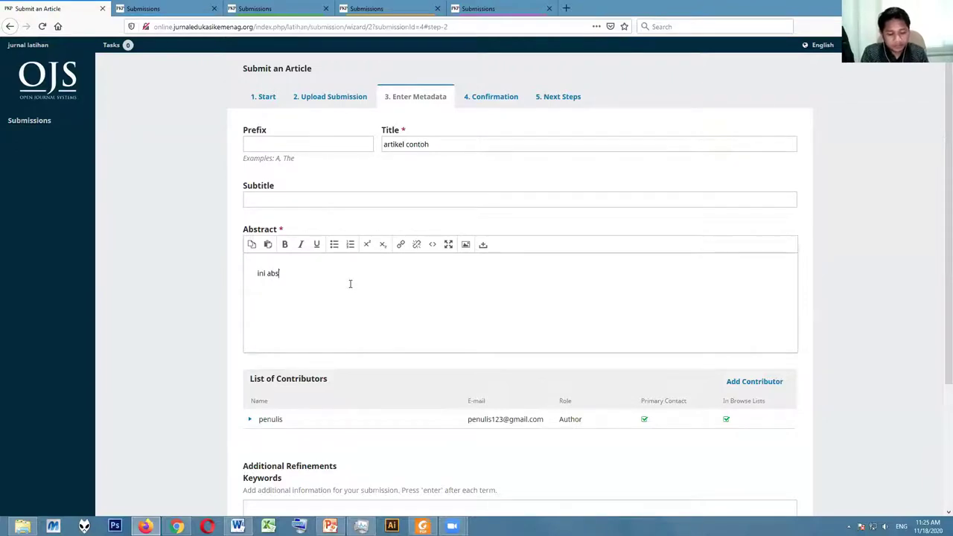
type("tract")
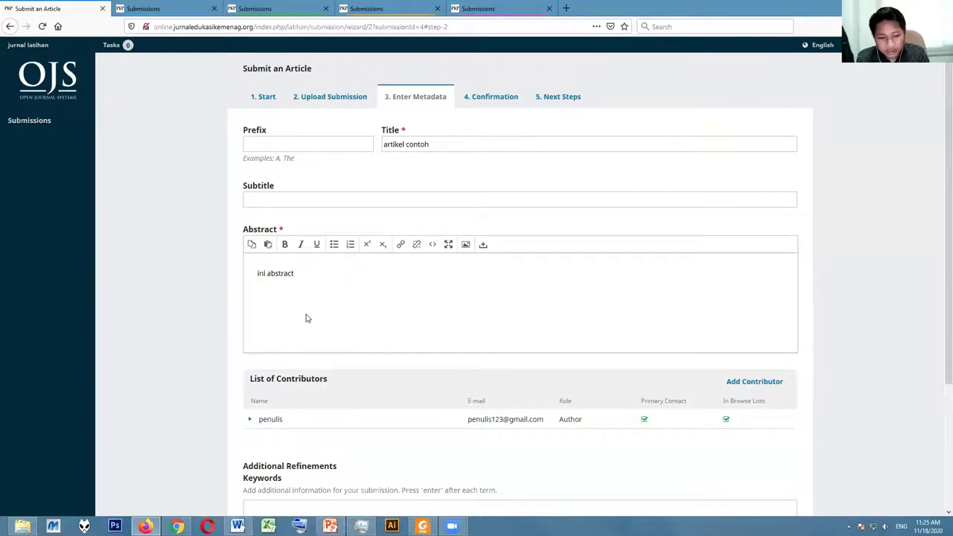
scroll(304, 318, "down", 2)
scroll(373, 235, "up", 2)
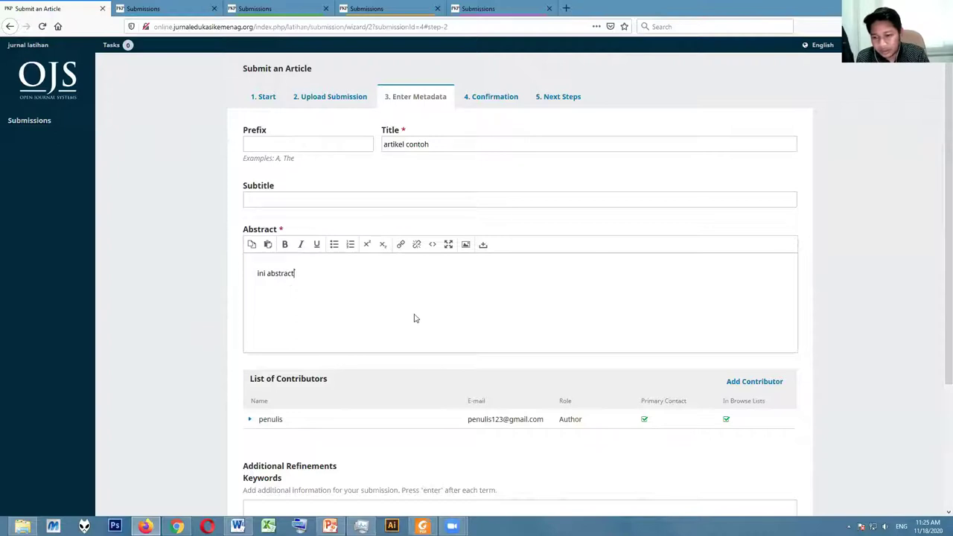
scroll(395, 244, "down", 3)
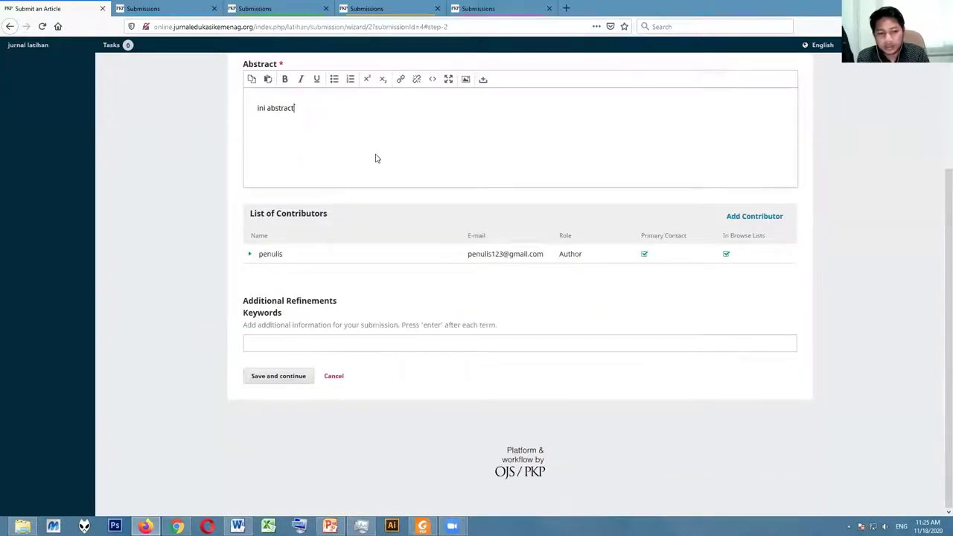
scroll(374, 155, "up", 2)
- Add keywords pendidikan and pembelajaran and save the metadata step
left_click(364, 449)
type("pendidikan")
key("Return")
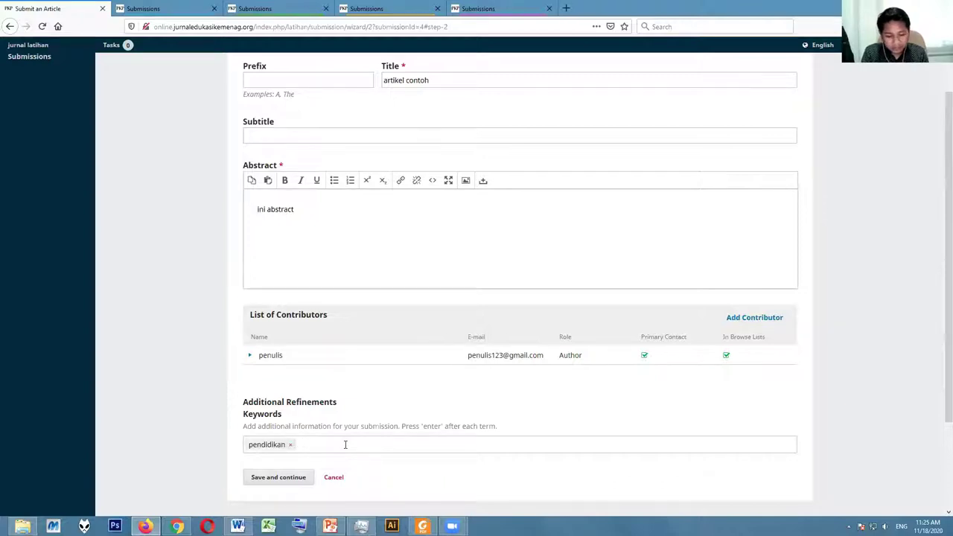
type("pembelajaran")
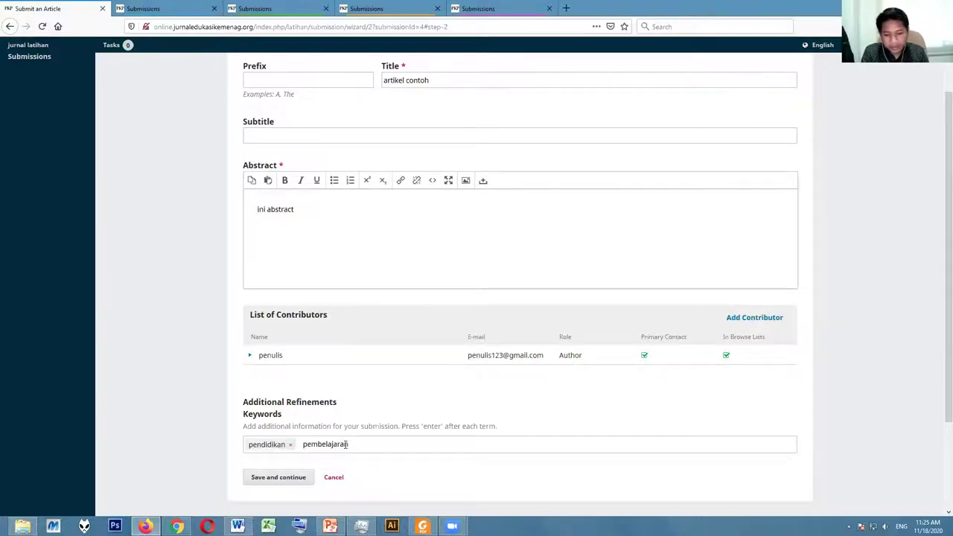
key("Return")
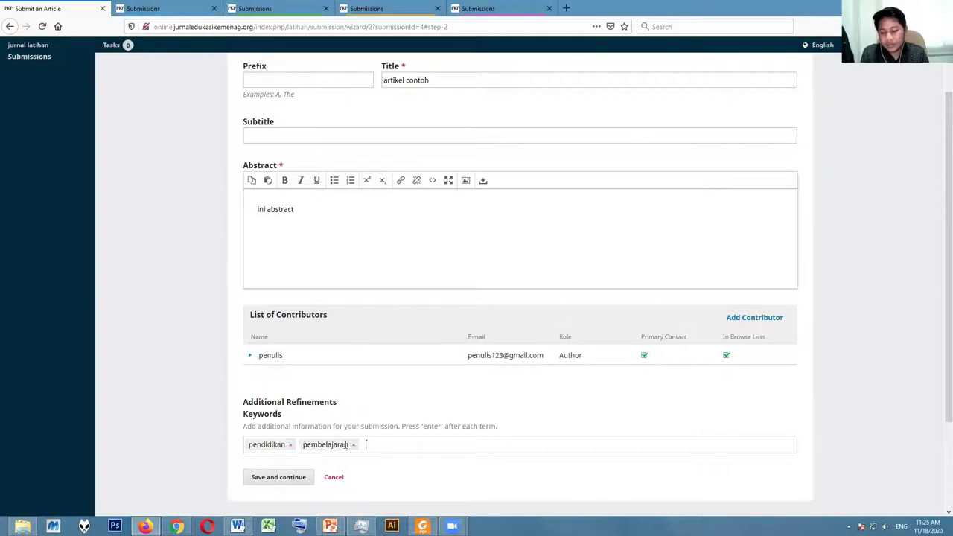
left_click(278, 482)
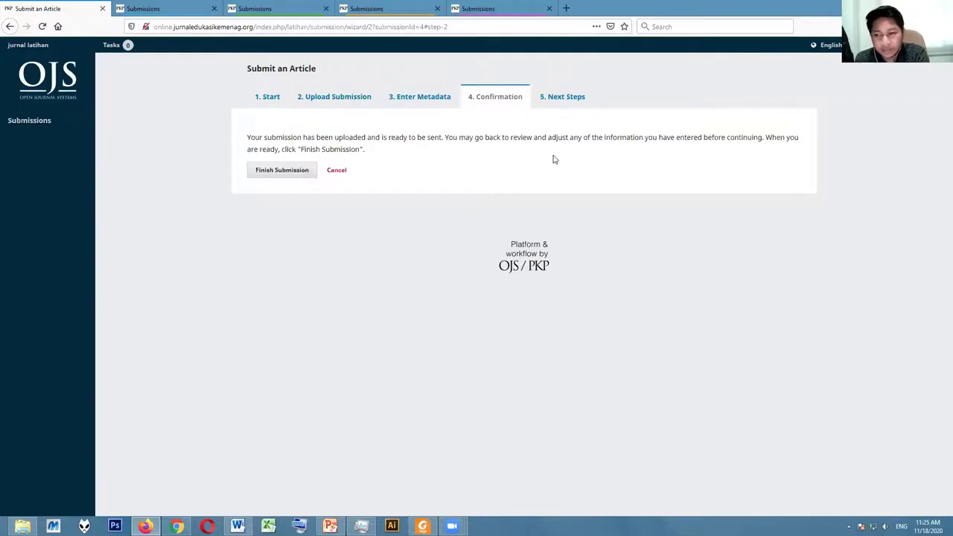
- Finish and confirm the article submission, then switch to the other session's Submissions list
left_click(284, 169)
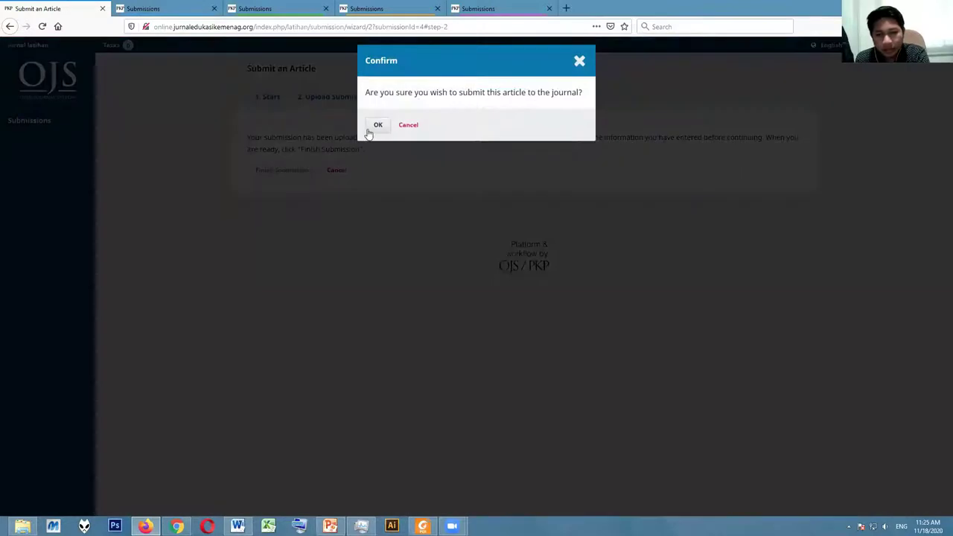
left_click(369, 129)
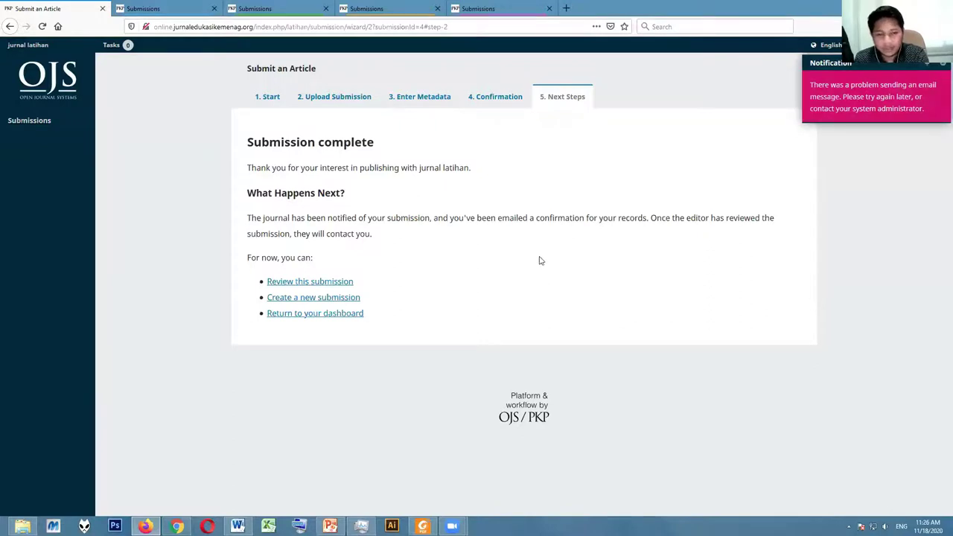
left_click(153, 8)
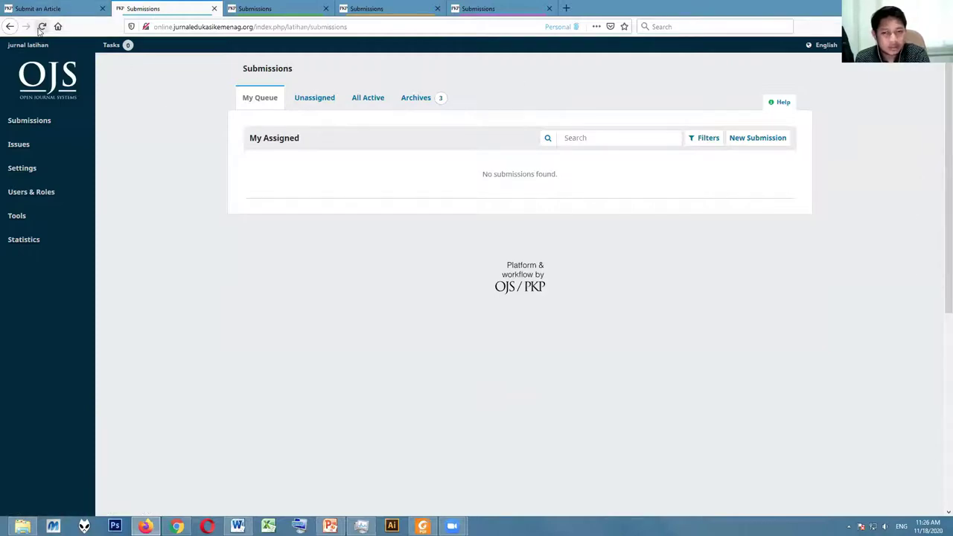
- Refresh the submissions queue and open the 'artikel contoh' submission
left_click(41, 26)
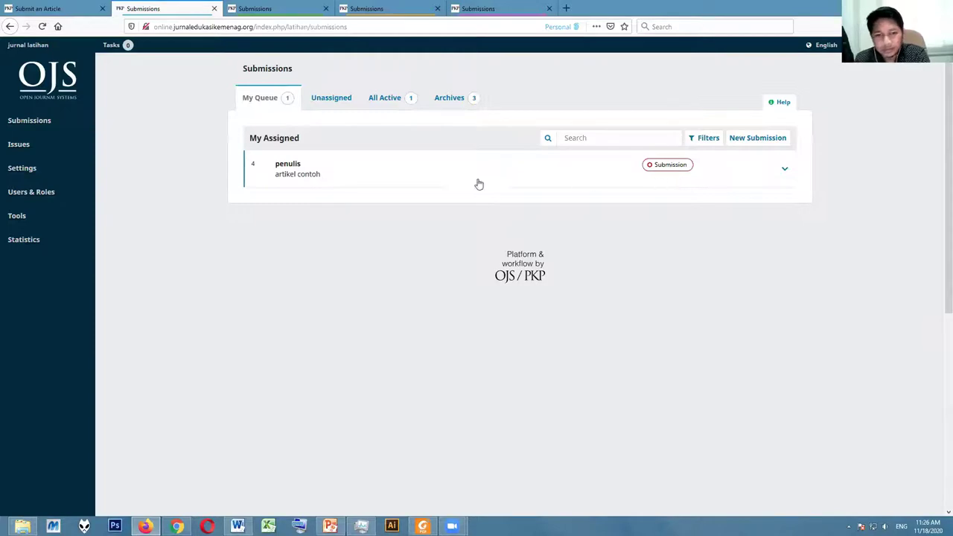
left_click(308, 180)
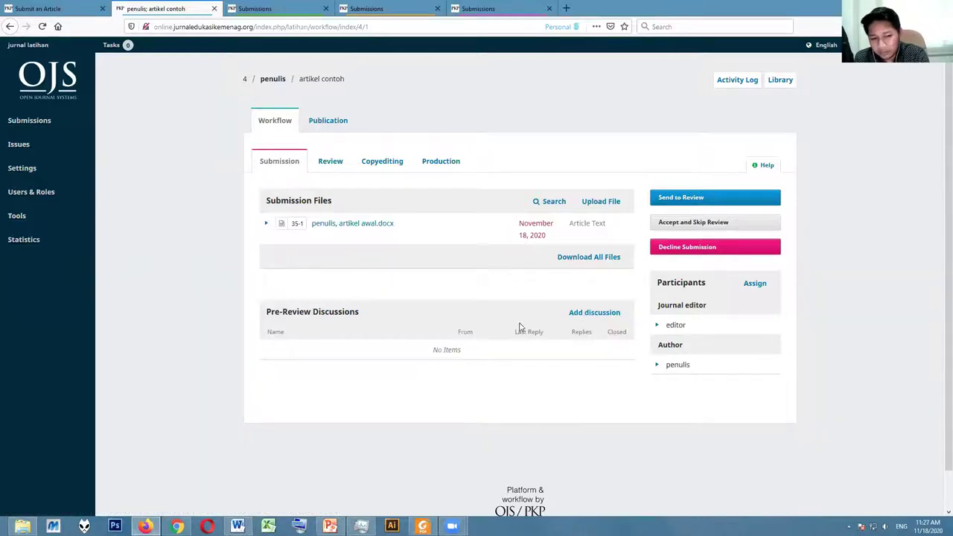
left_click(595, 314)
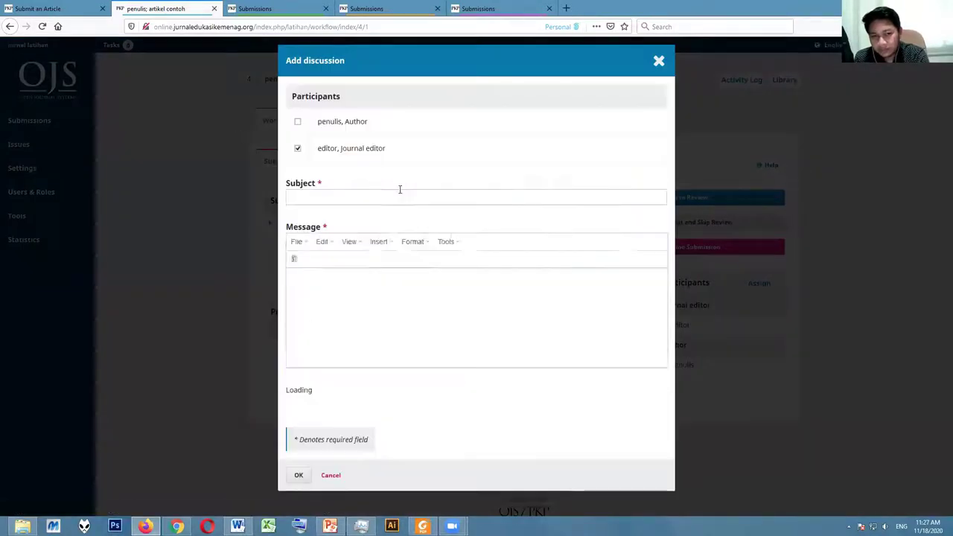
left_click(335, 123)
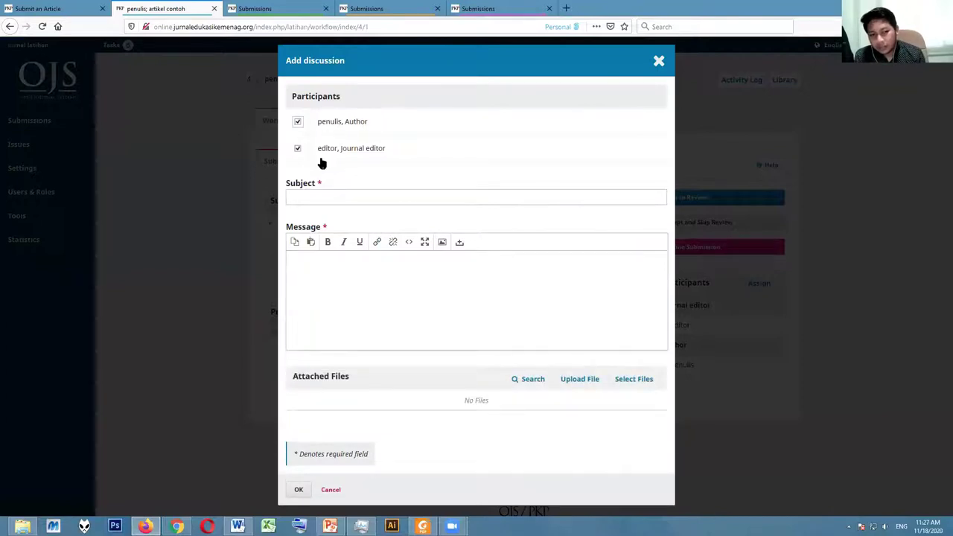
left_click(298, 149)
left_click(335, 200)
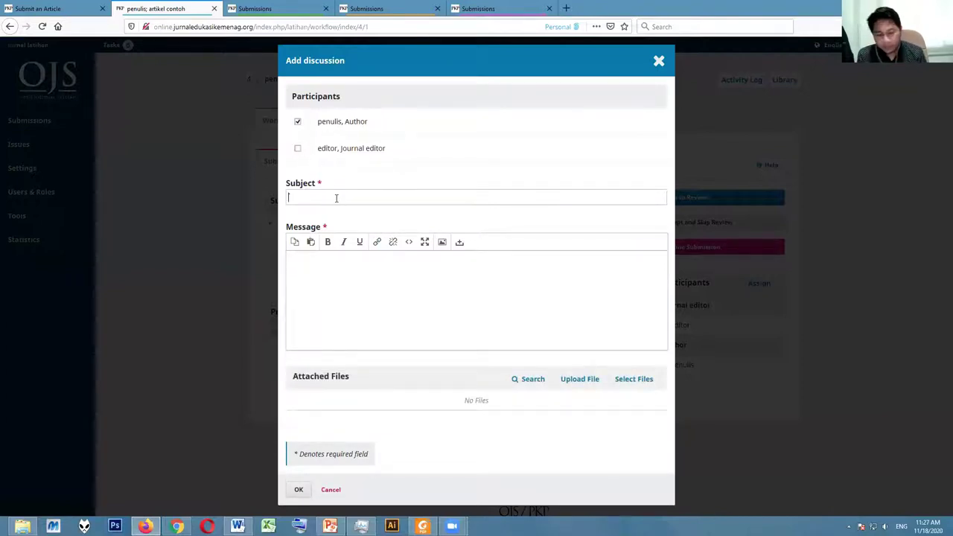
type("perbaikan")
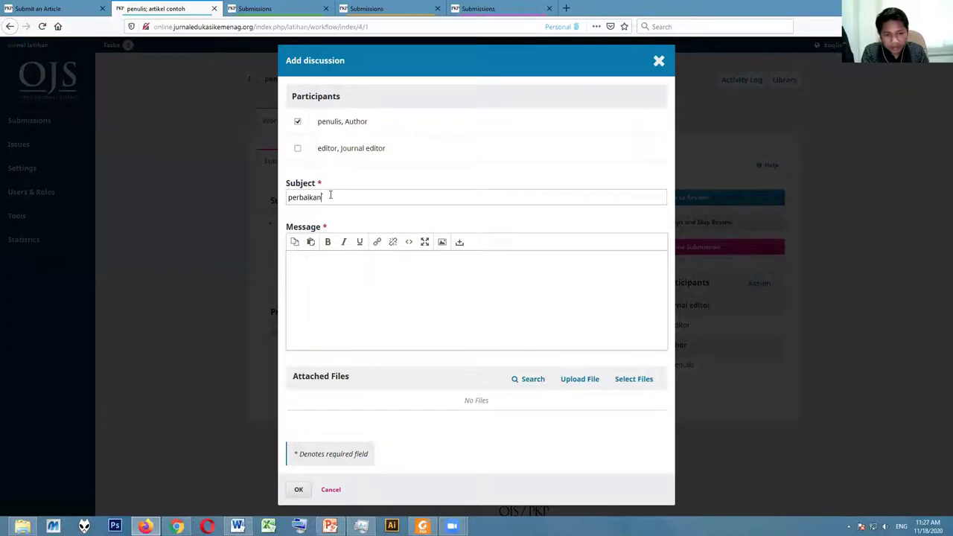
type(" naskah")
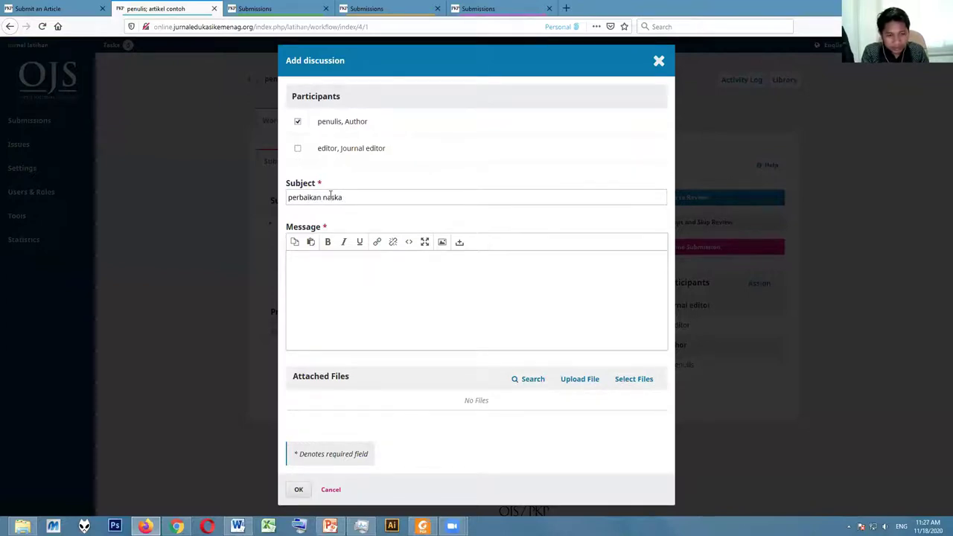
left_click(381, 271)
type("mohon ")
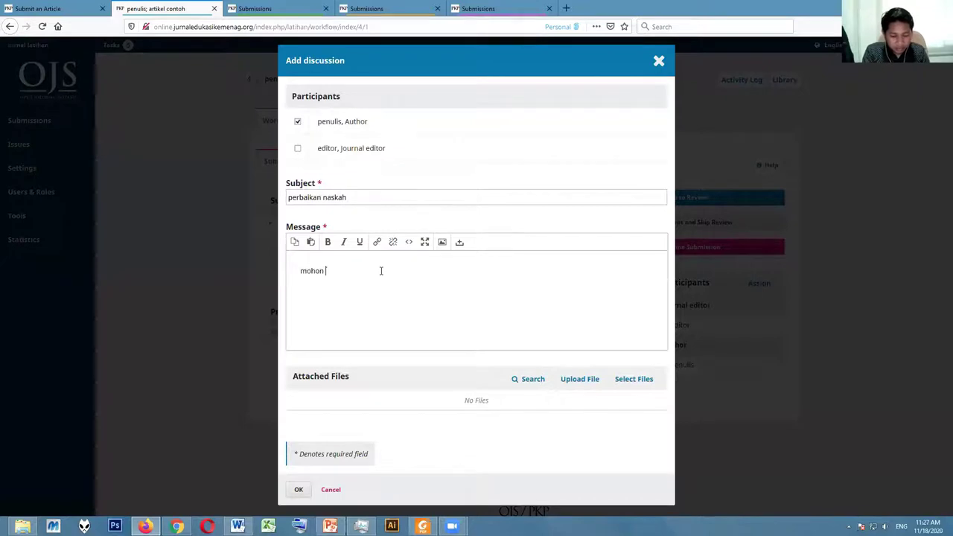
type("diperbaiki sesuai")
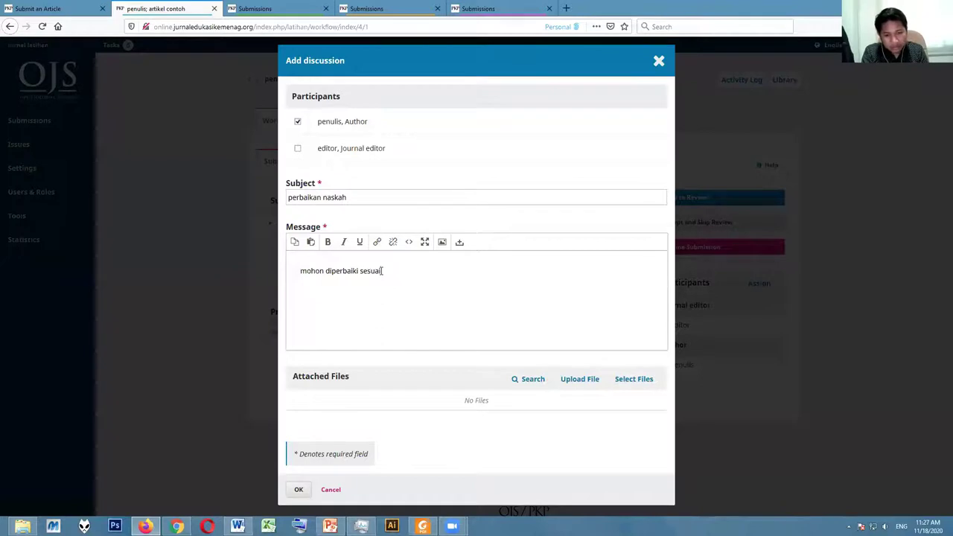
type(" aturan p")
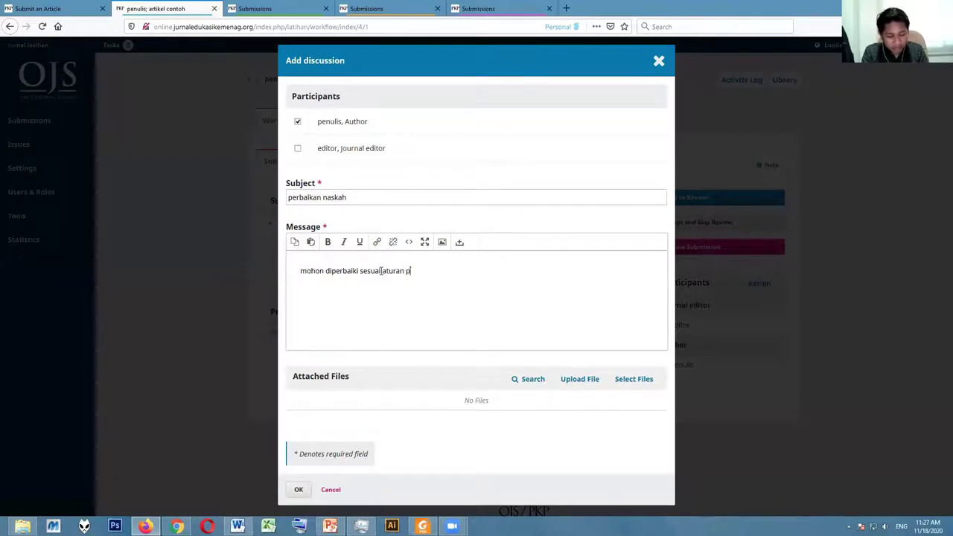
type("enulisan")
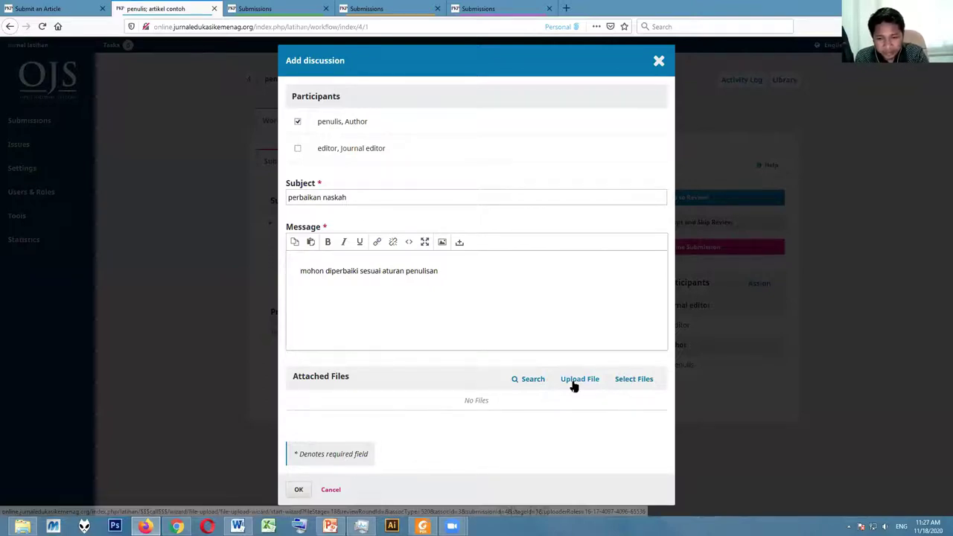
left_click(634, 380)
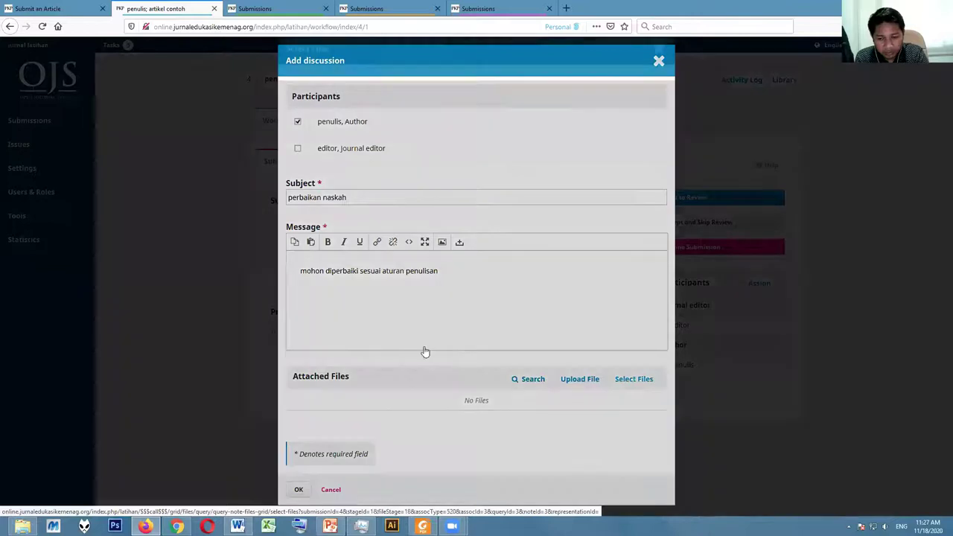
left_click(305, 188)
left_click(301, 264)
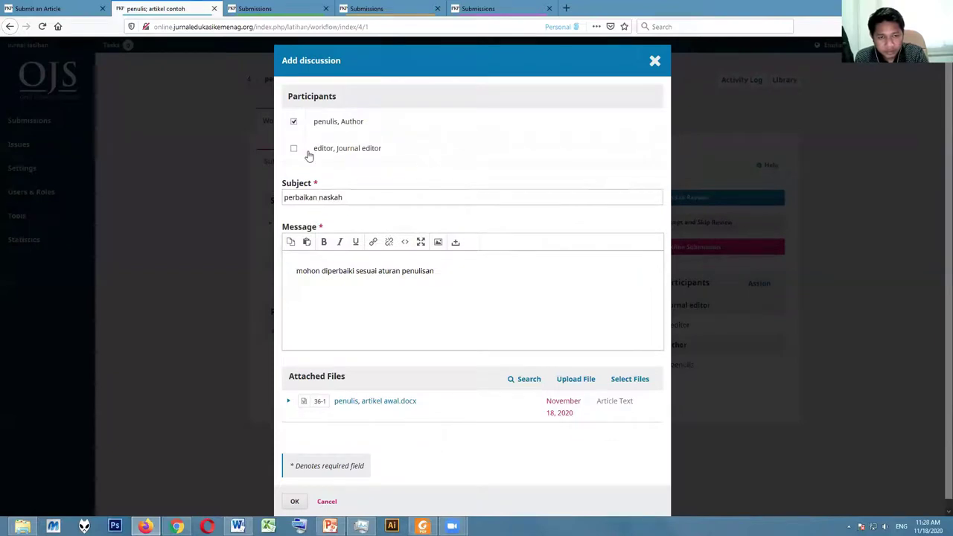
scroll(292, 490, "down", 1)
left_click(293, 491)
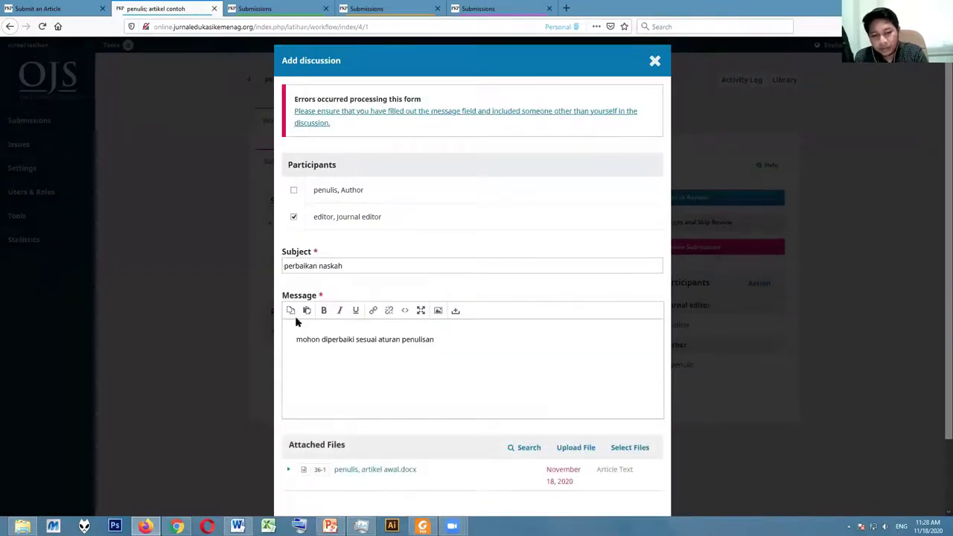
left_click(655, 60)
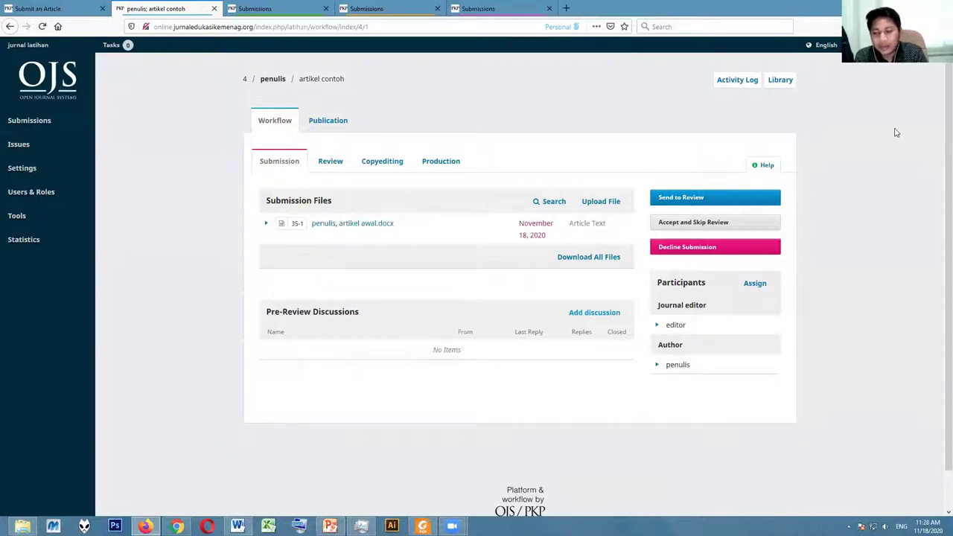
- Send submission 4 with artikel awal.docx to the review stage
left_click(669, 200)
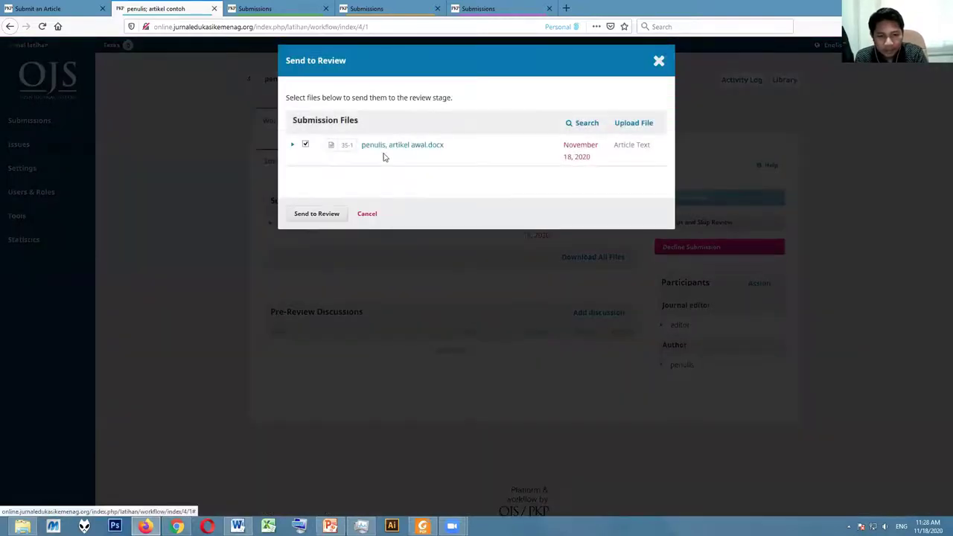
left_click(316, 214)
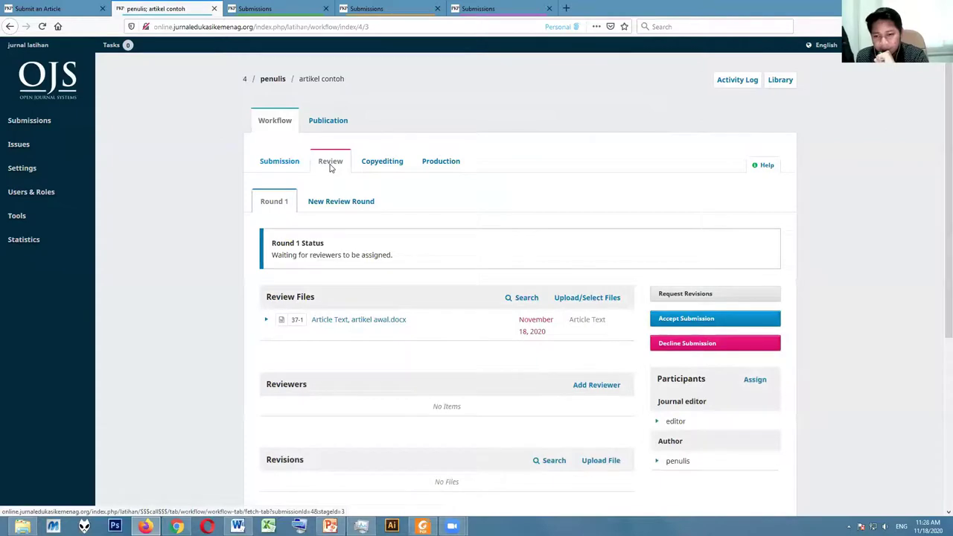
scroll(300, 213, "down", 3)
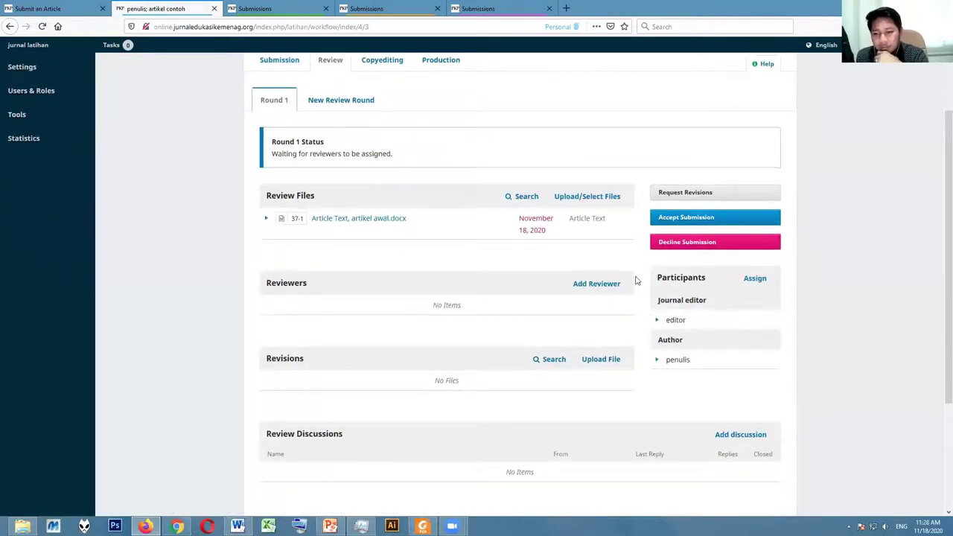
- Choose the Reviewer account and keep the reviewer notification email enabled
left_click(585, 286)
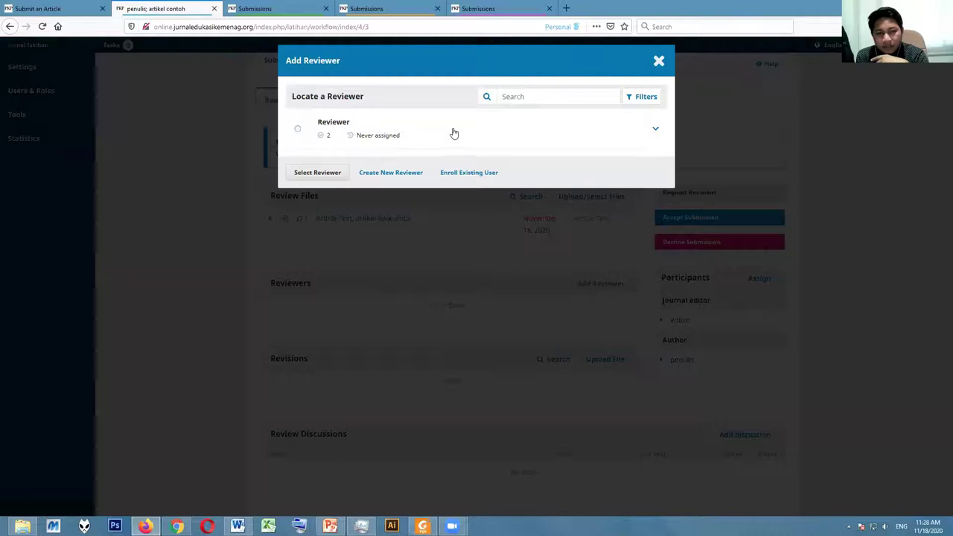
left_click(302, 130)
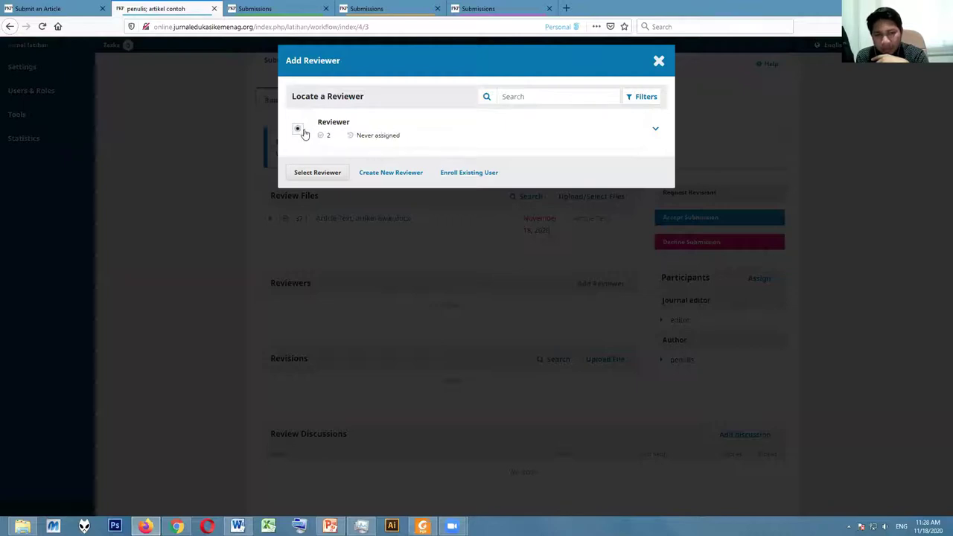
left_click(334, 174)
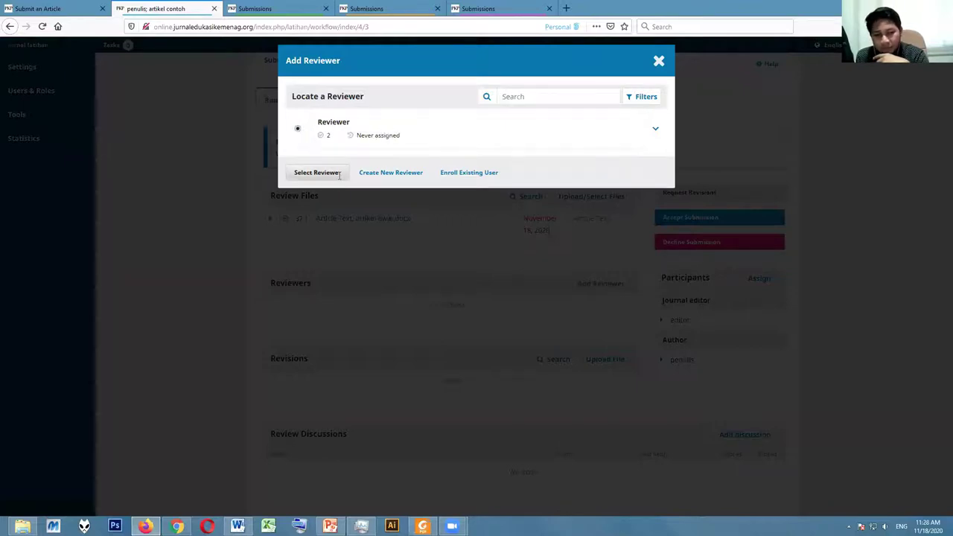
scroll(408, 314, "down", 3)
scroll(357, 350, "up", 3)
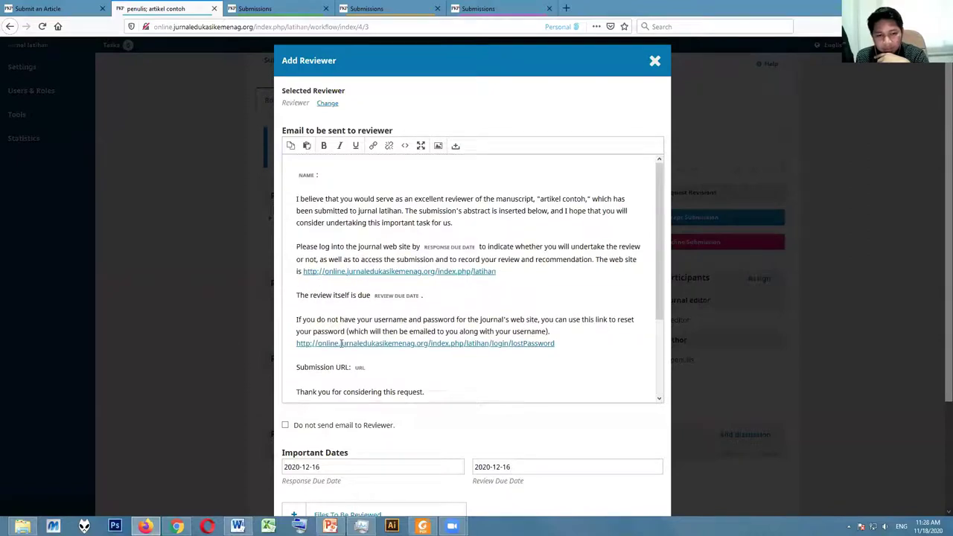
scroll(342, 365, "down", 3)
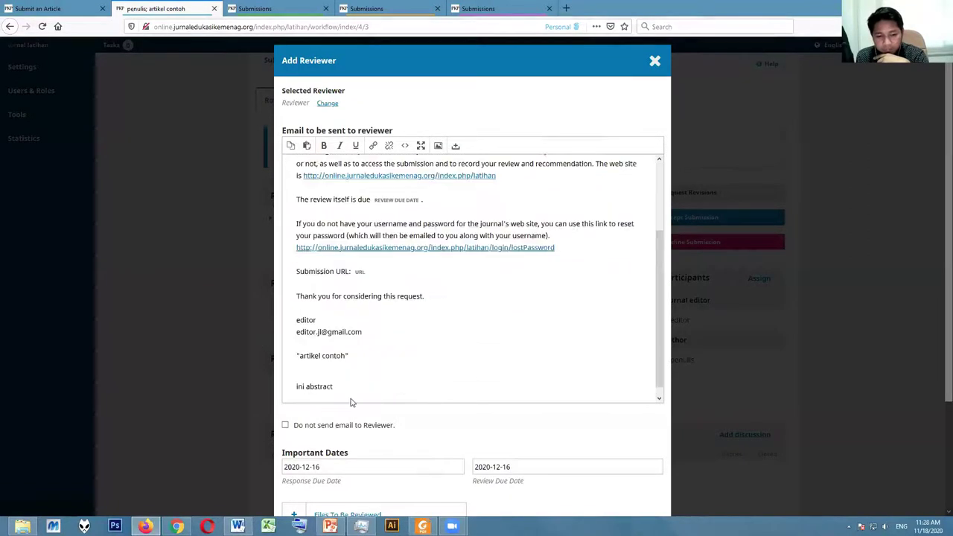
scroll(487, 350, "down", 1)
scroll(366, 308, "down", 2)
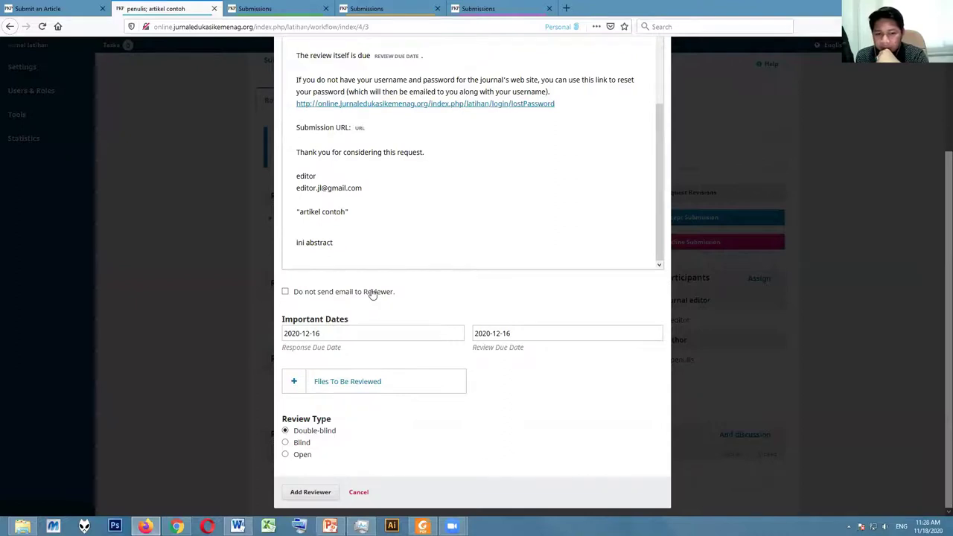
left_click(373, 293)
left_click(373, 294)
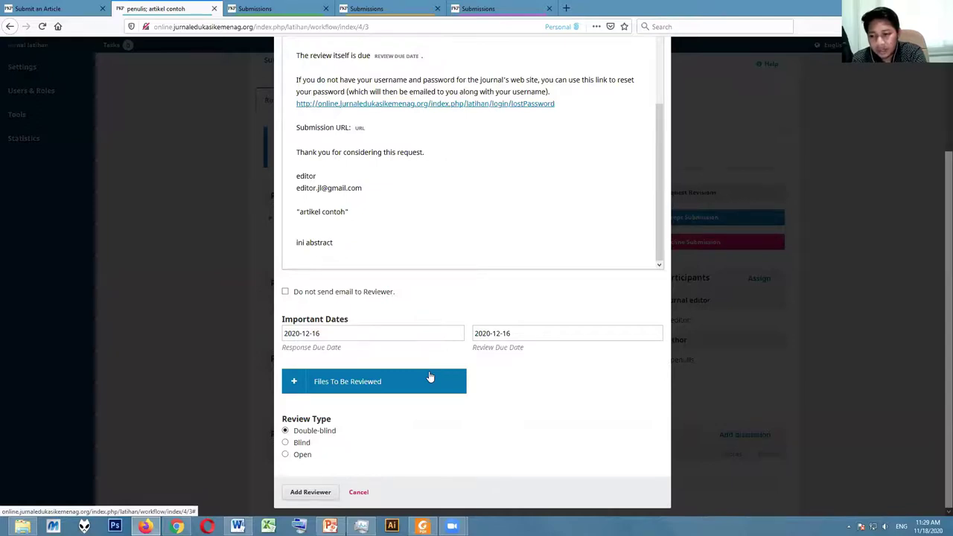
- Keep artikel awal.docx as the file to review and submit the double-blind assignment
left_click(396, 388)
scroll(393, 389, "down", 3)
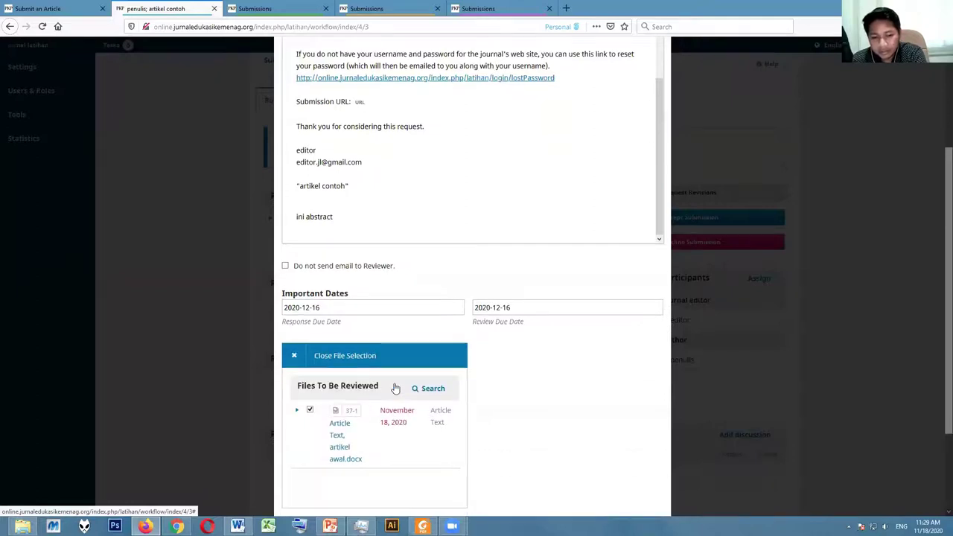
scroll(372, 272, "up", 1)
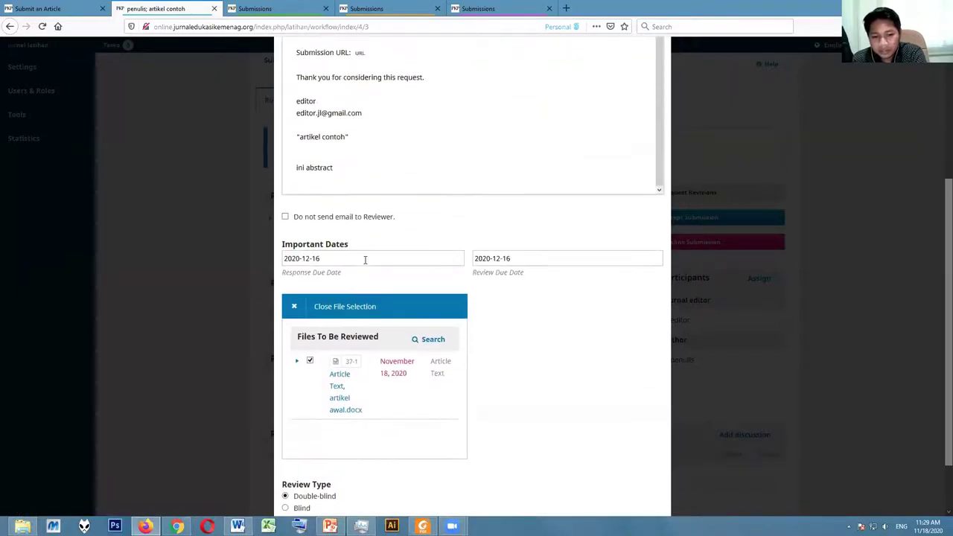
left_click(298, 362)
left_click(295, 309)
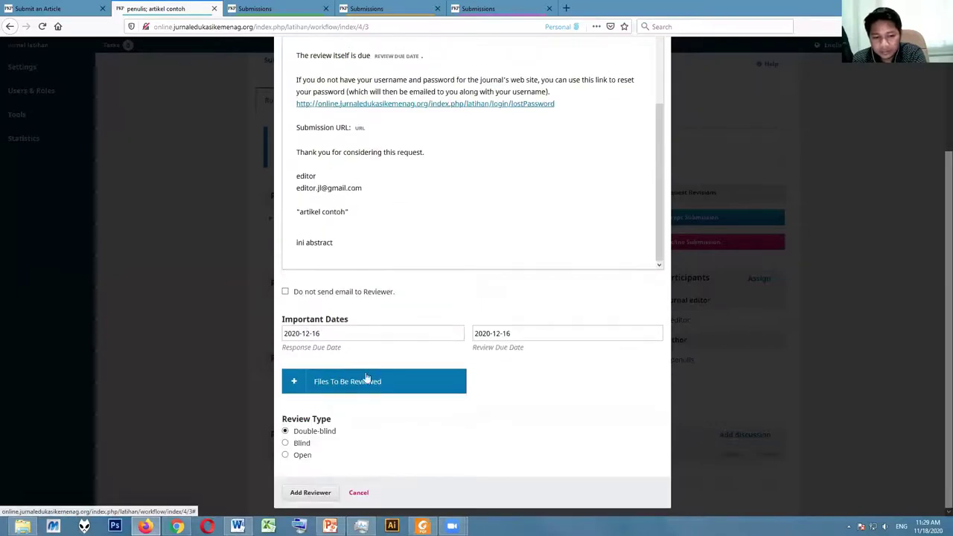
scroll(370, 302, "up", 4)
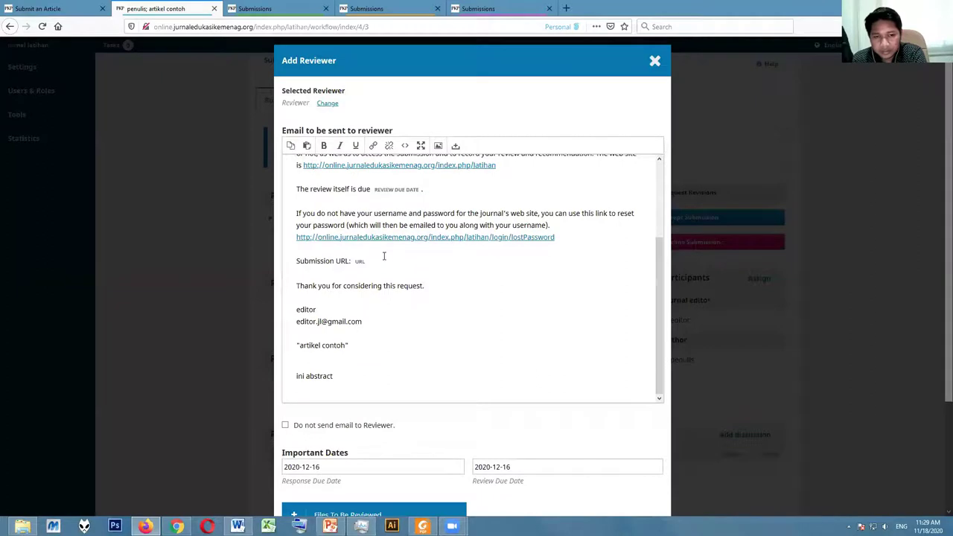
scroll(395, 275, "down", 4)
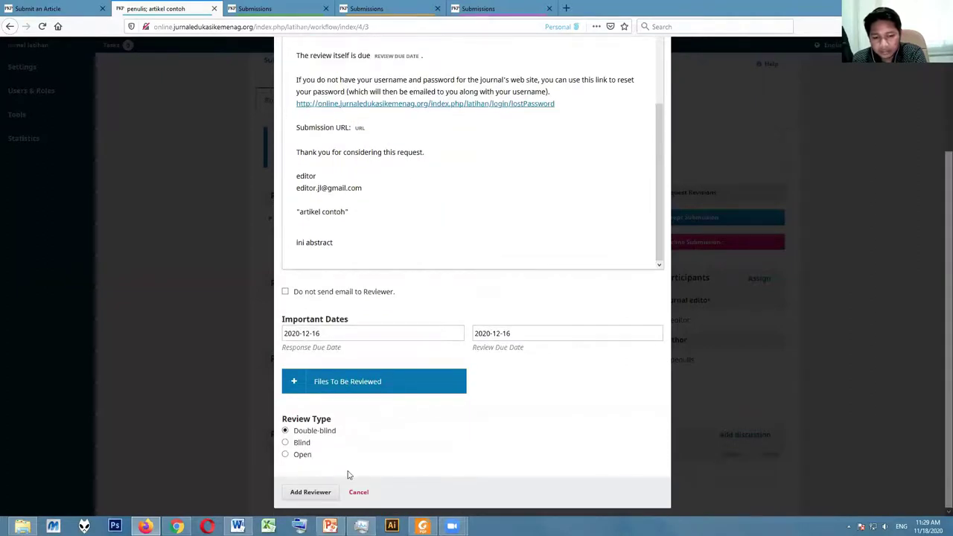
left_click(353, 387)
left_click(294, 382)
left_click(295, 383)
scroll(350, 387, "down", 2)
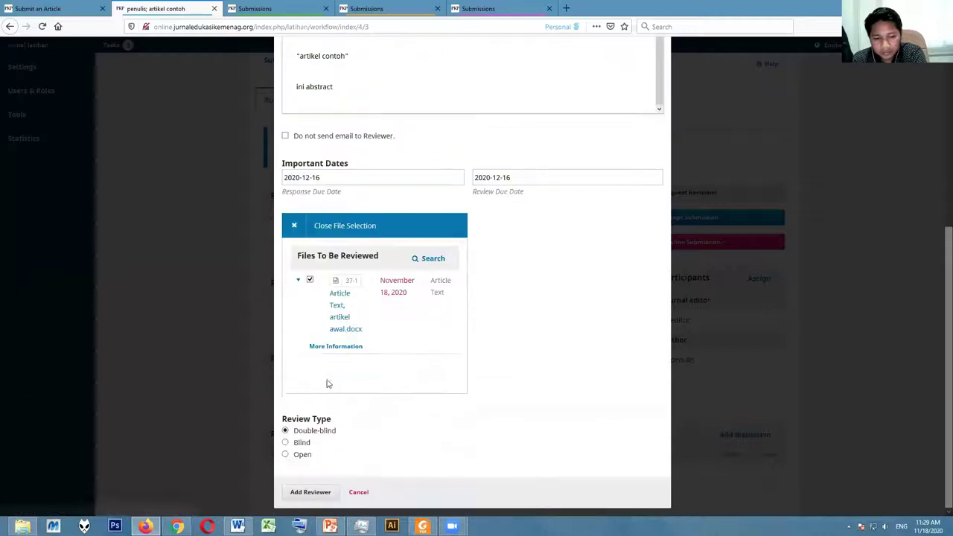
scroll(296, 281, "up", 1)
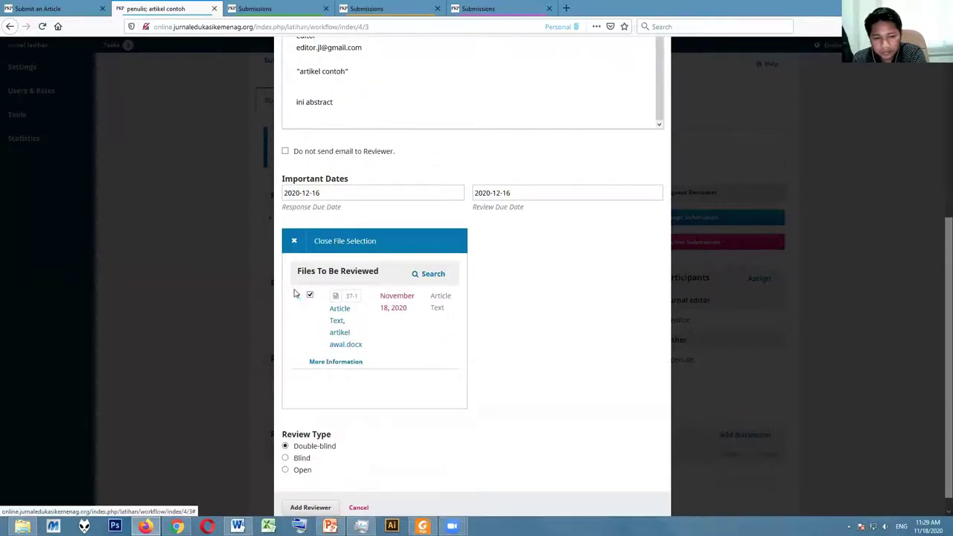
left_click(297, 298)
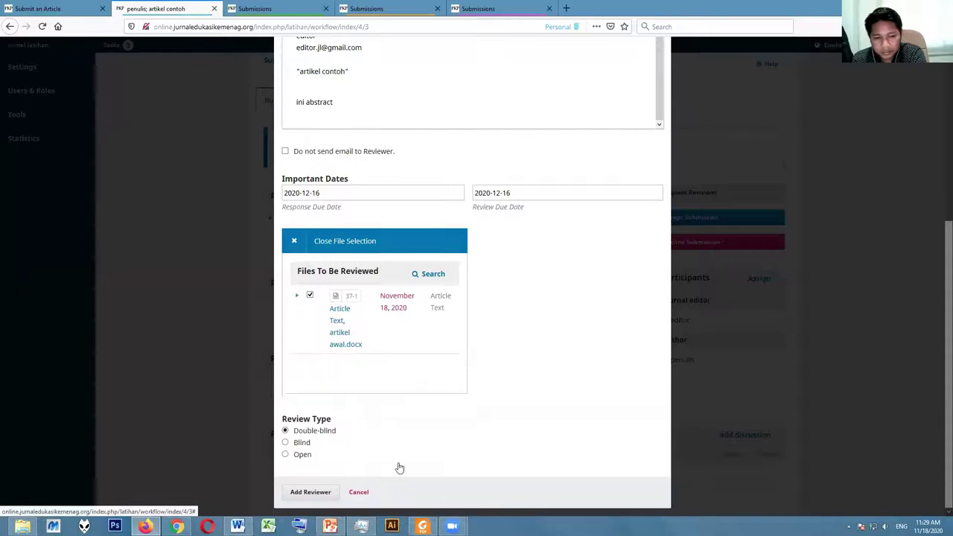
left_click(322, 496)
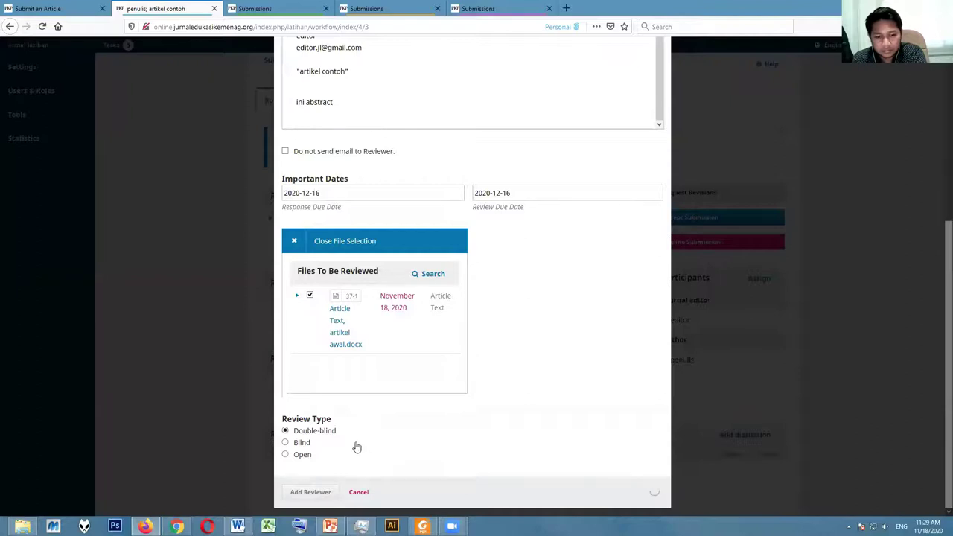
- Check the Reviewer row in Round 1 shows Request Sent, response due 2020-12-16
scroll(420, 397, "up", 4)
scroll(421, 397, "down", 4)
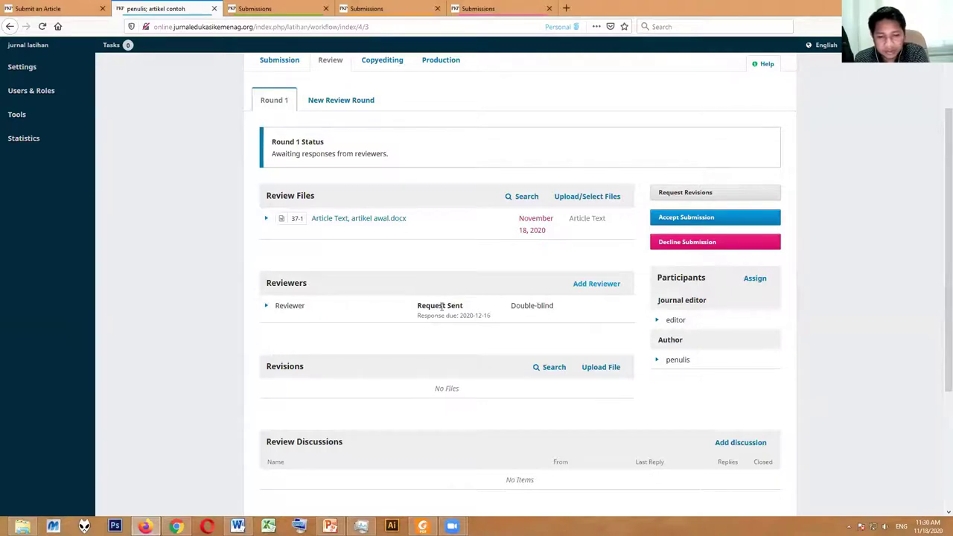
- In the reviewer's session, reload the queue and open the artikel contoh review assignment
left_click(254, 9)
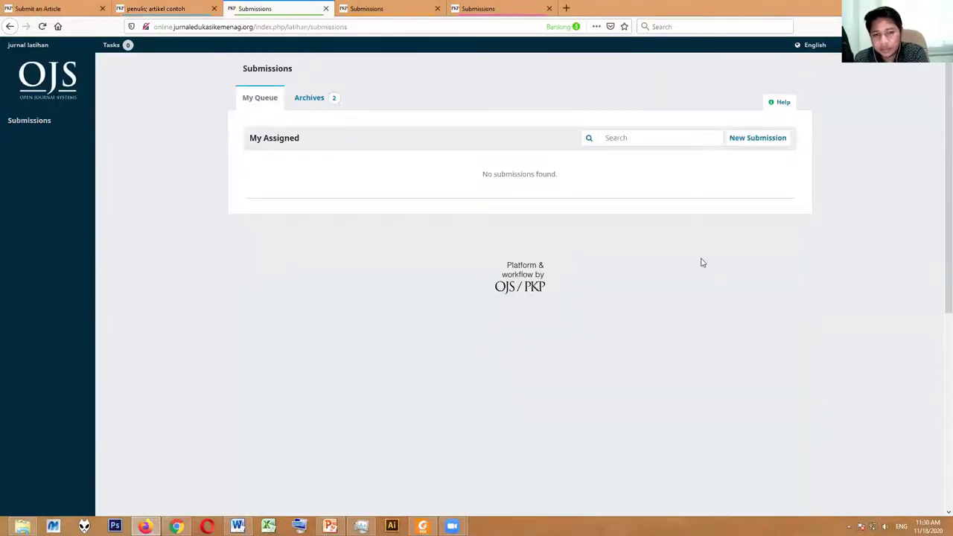
mouse_move(909, 45)
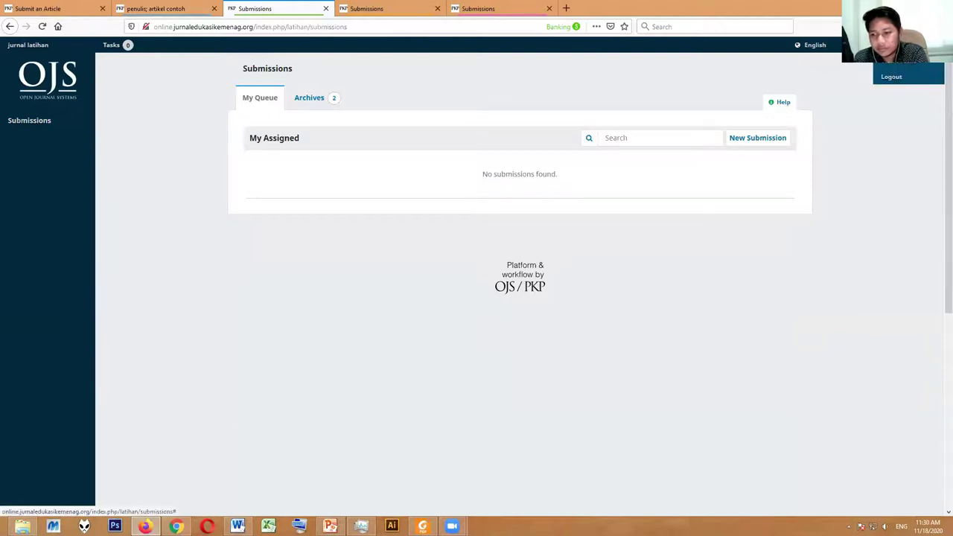
left_click(42, 26)
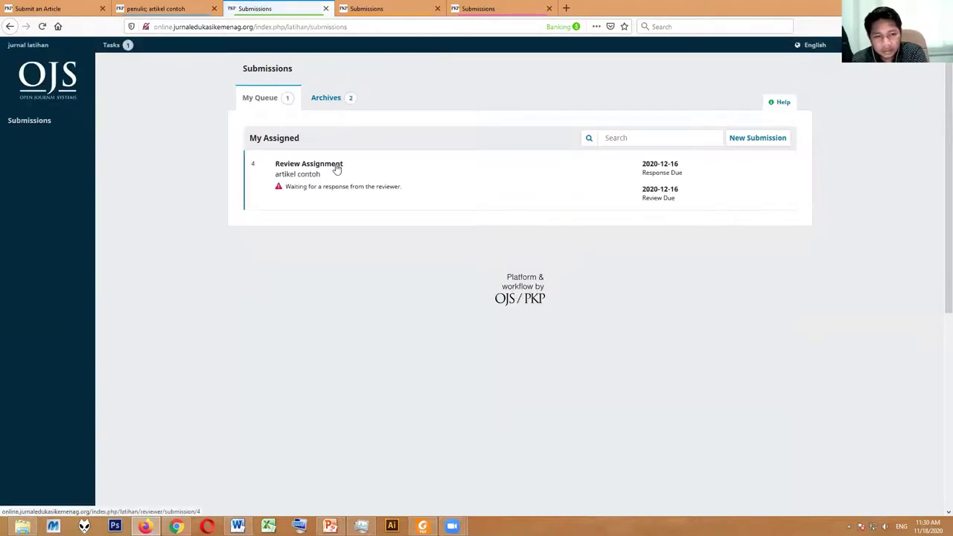
left_click(336, 167)
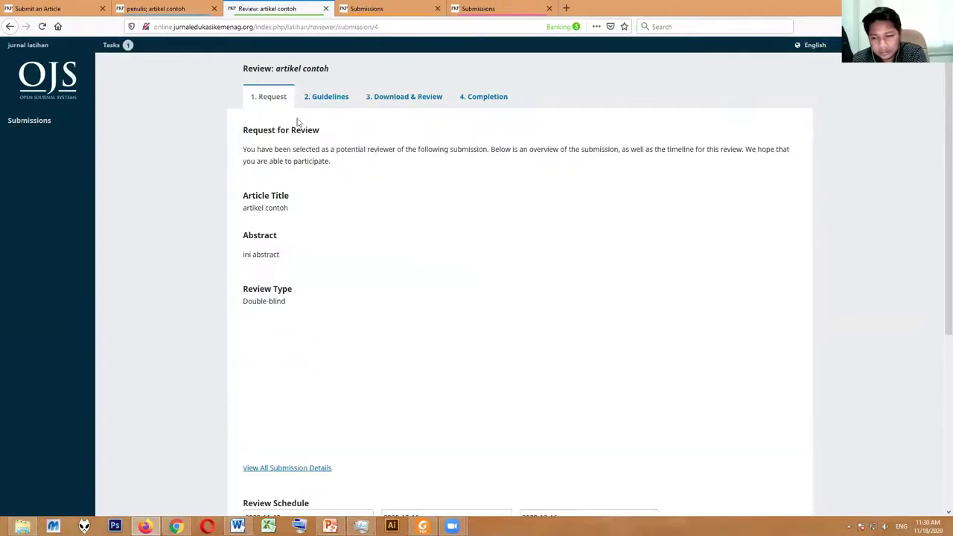
- Accept the review request to reach the Guidelines step
scroll(308, 215, "down", 5)
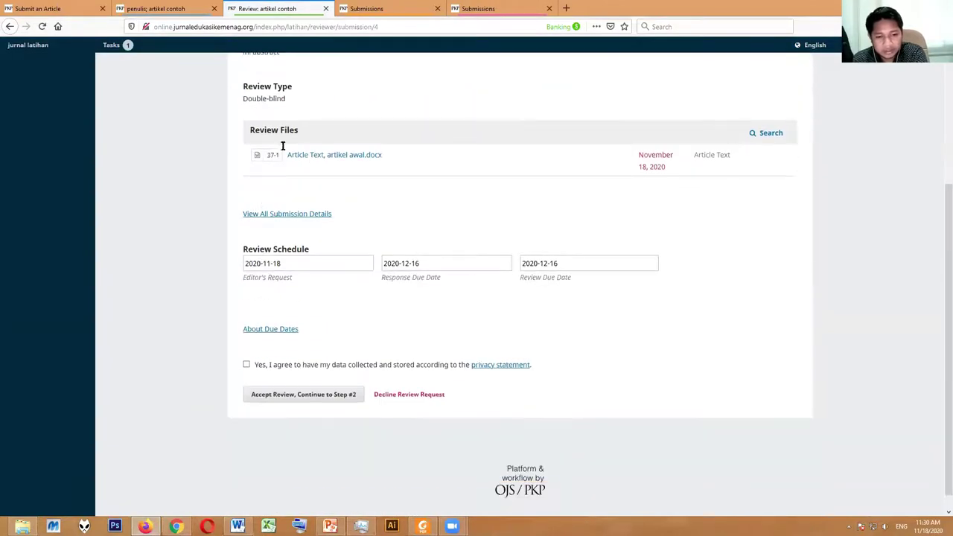
scroll(211, 119, "up", 5)
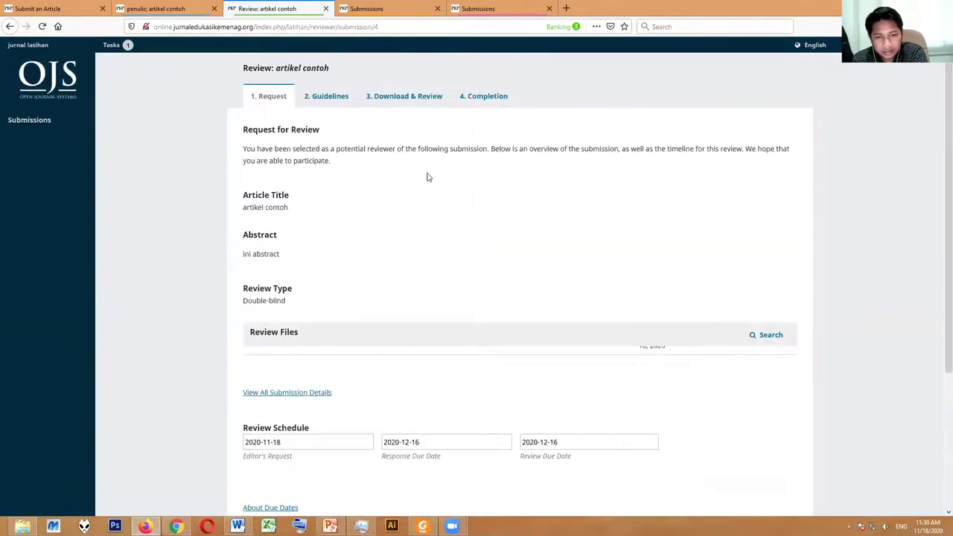
scroll(521, 194, "down", 4)
scroll(318, 153, "up", 2)
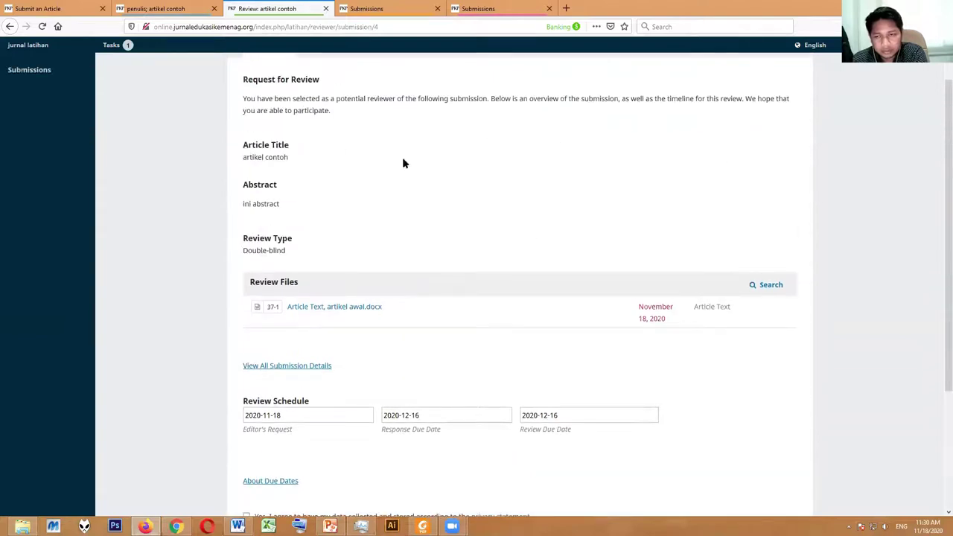
scroll(565, 178, "down", 3)
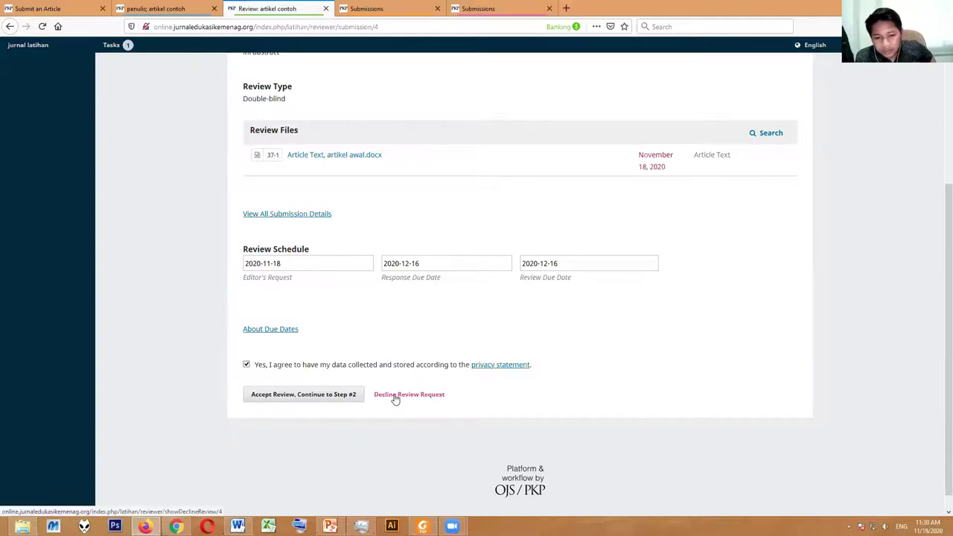
left_click(352, 400)
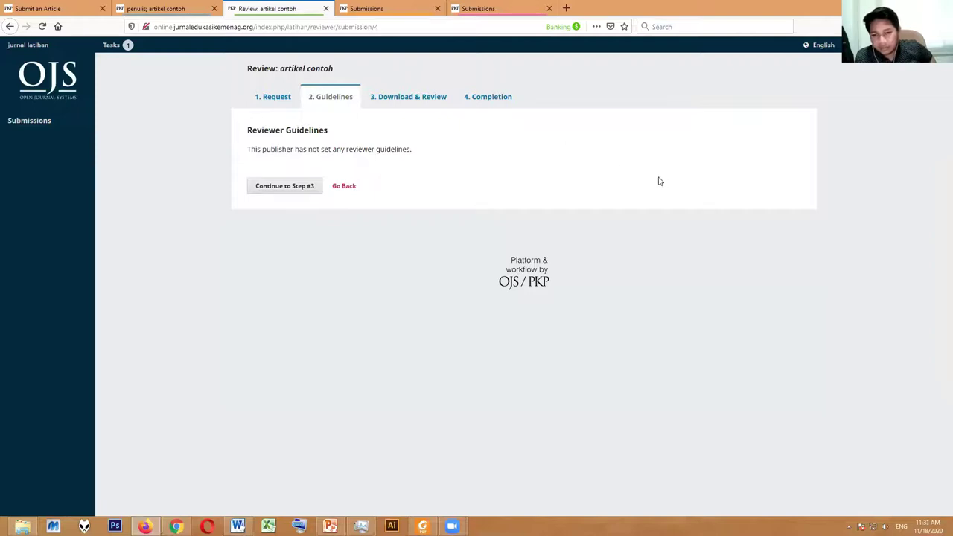
- In step 3, comment 'mohon diperbaiki sesuai catatan' for author and editor and start a reviewer file upload
left_click(269, 188)
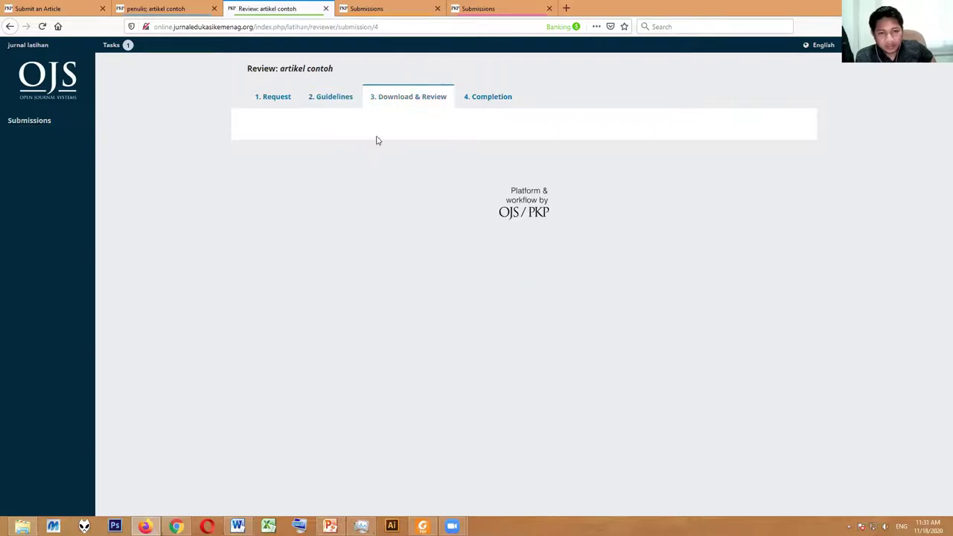
scroll(342, 178, "down", 2)
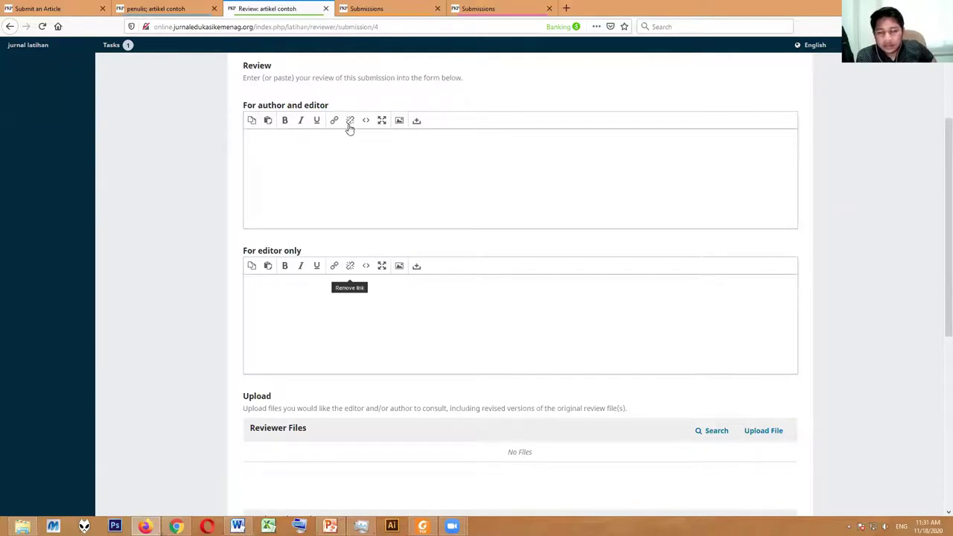
left_click(315, 196)
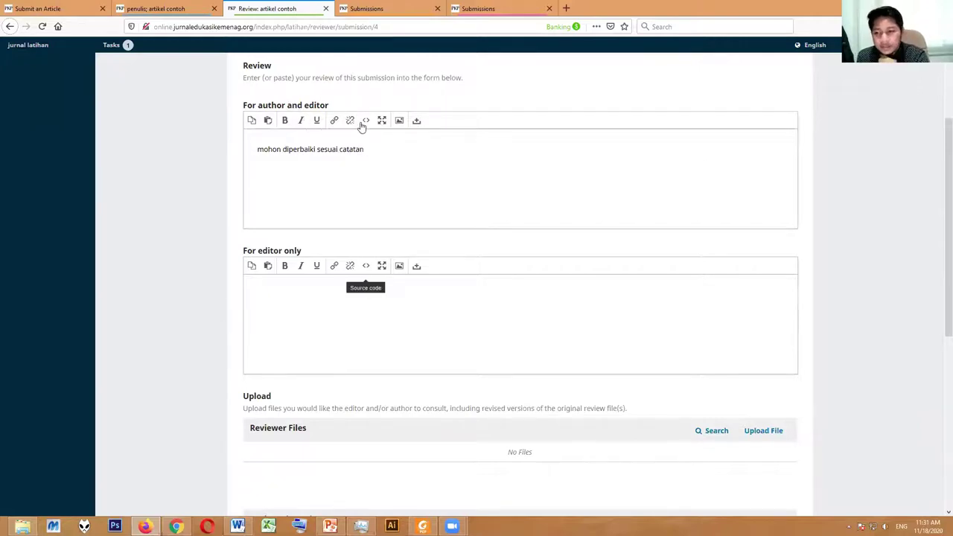
scroll(561, 384, "down", 3)
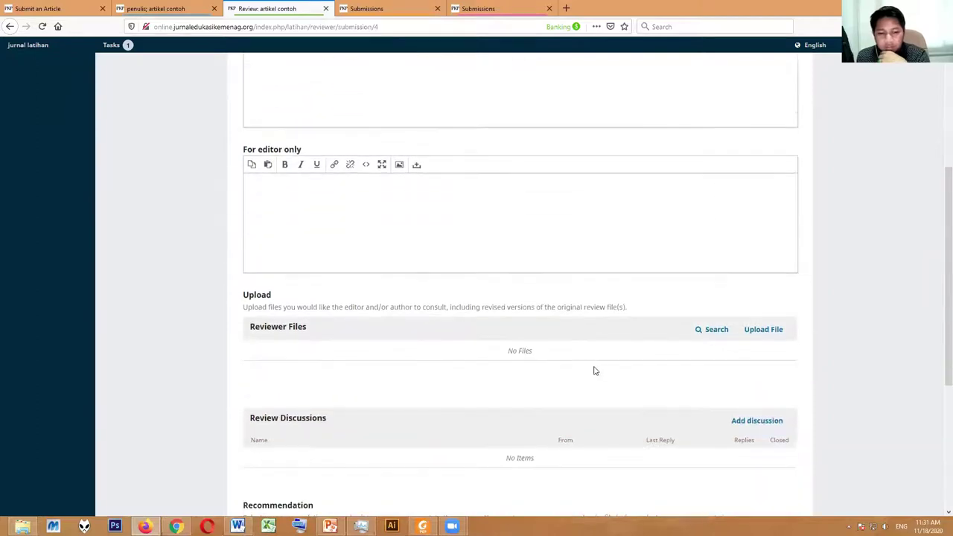
scroll(707, 406, "up", 3)
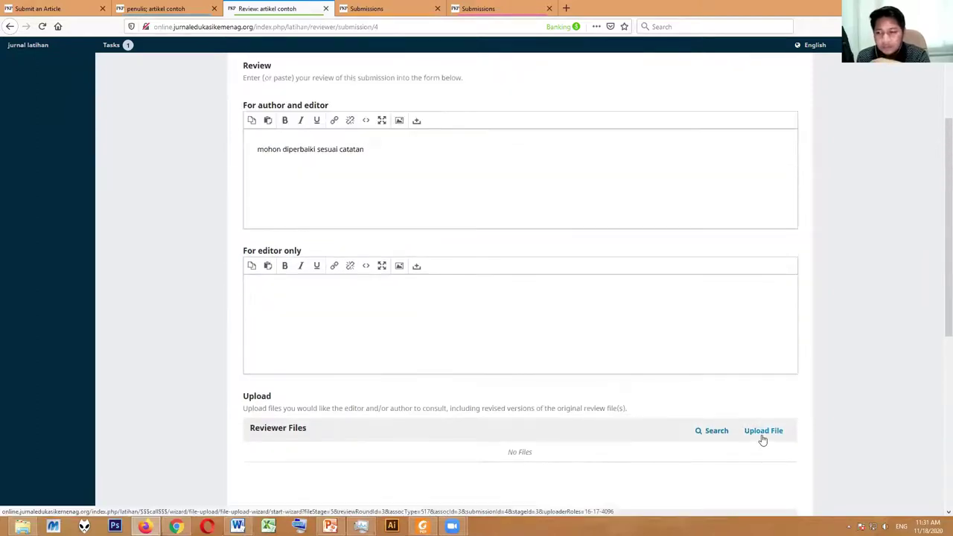
left_click(762, 432)
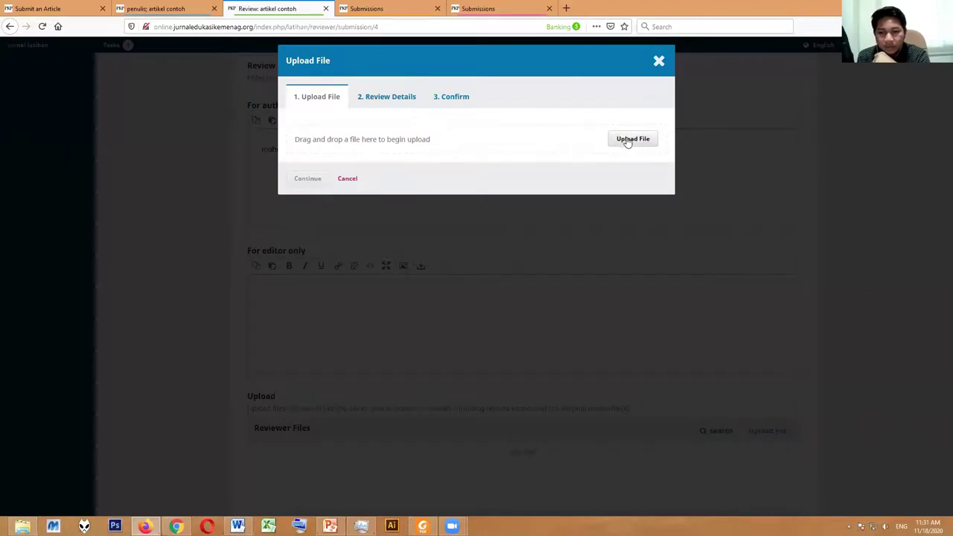
- Upload the reviewer 1.pdf evaluation sheet as a reviewer file for the review
left_click(626, 141)
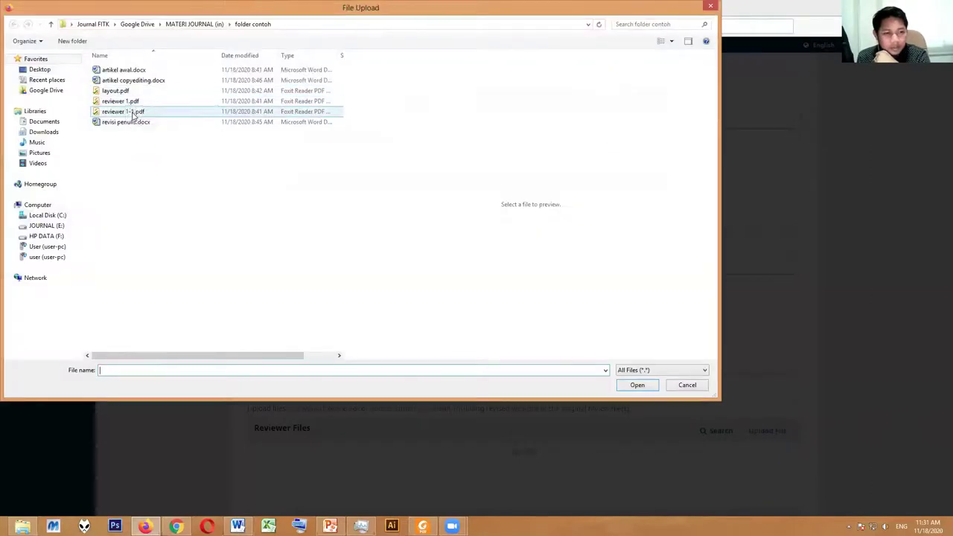
left_click(132, 103)
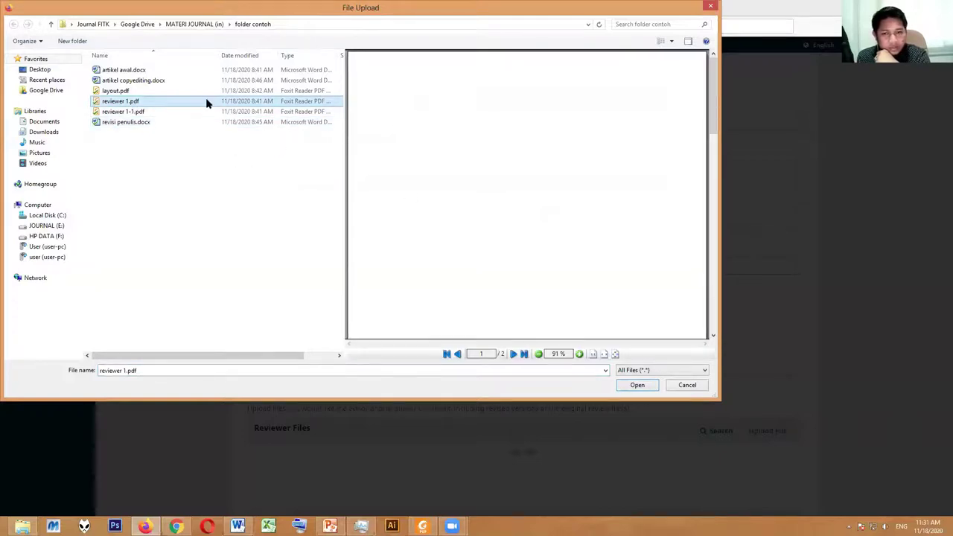
double_click(274, 103)
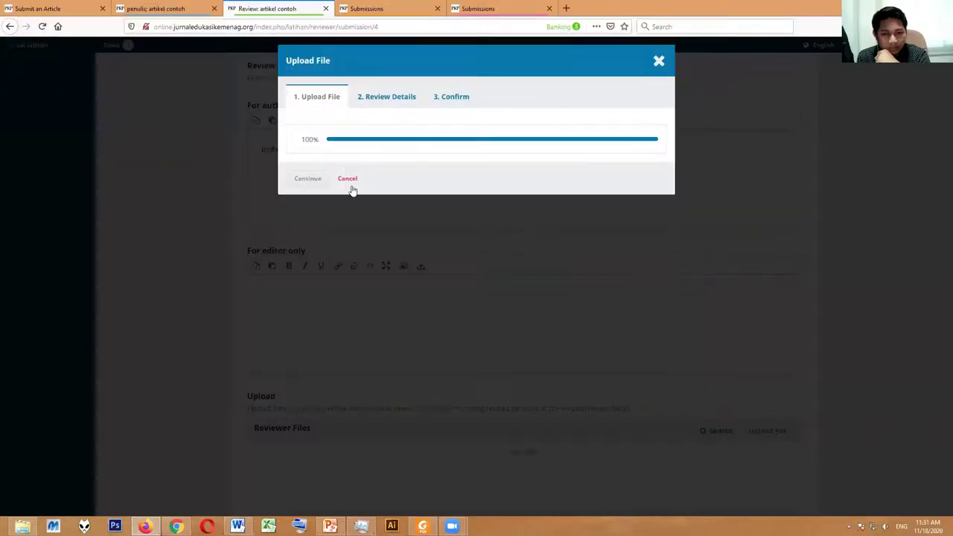
left_click(629, 139)
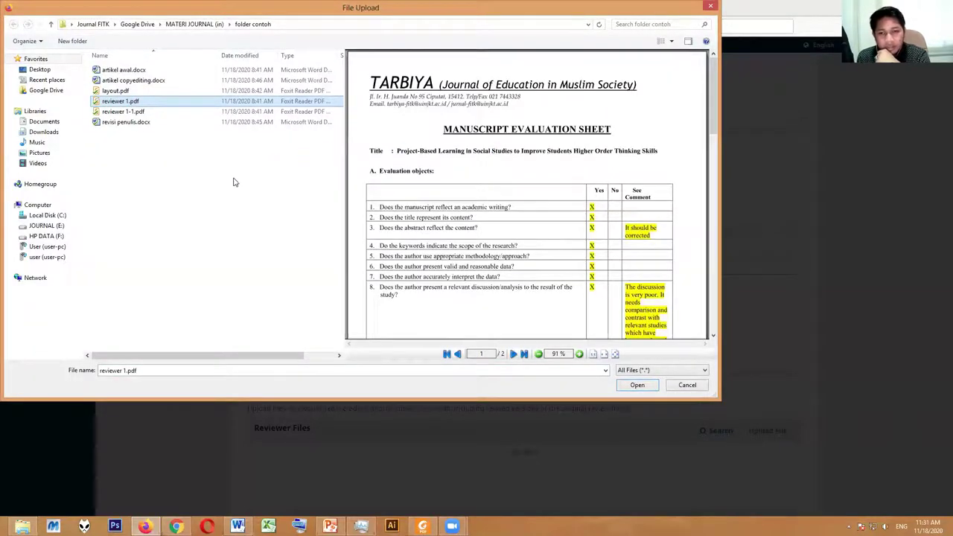
key("Menu")
left_click(313, 155)
left_click(313, 108)
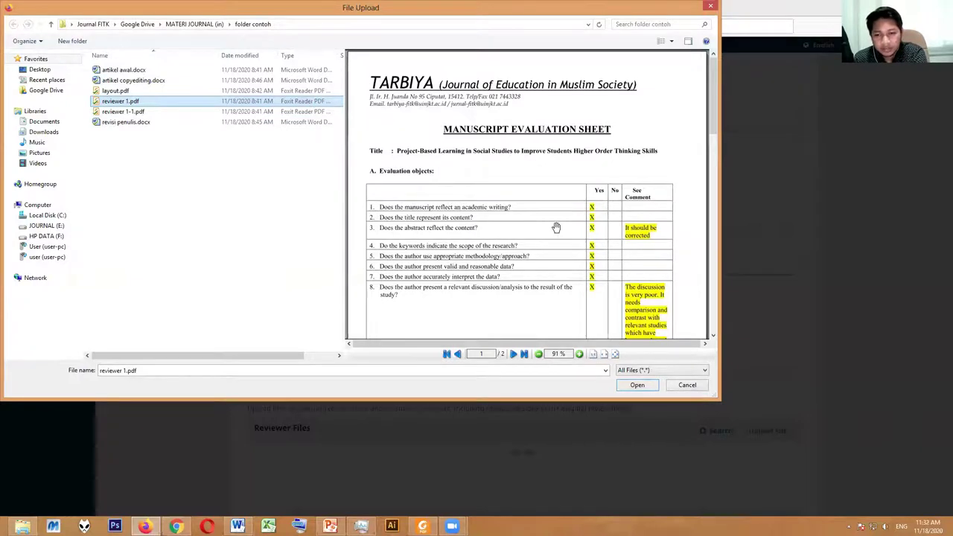
left_click_drag(716, 110, 713, 203)
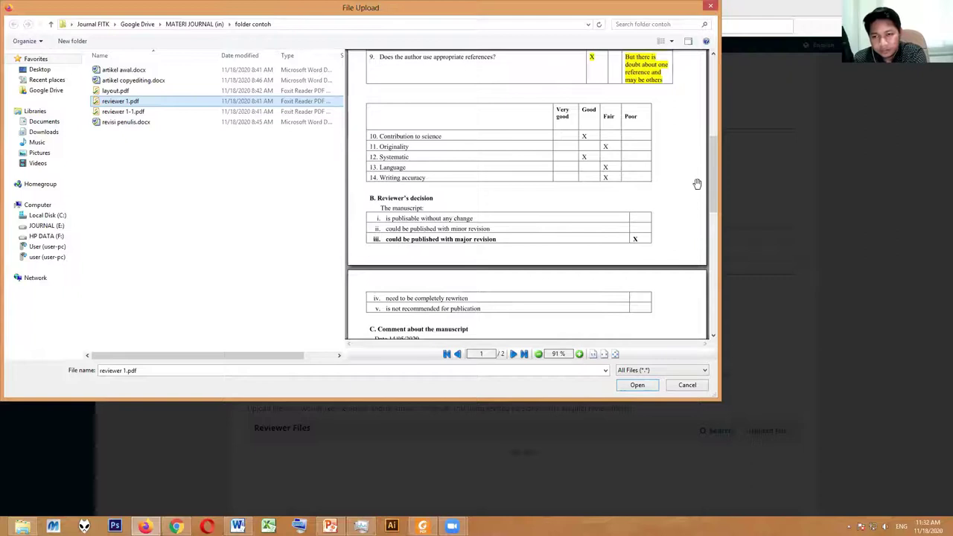
double_click(159, 104)
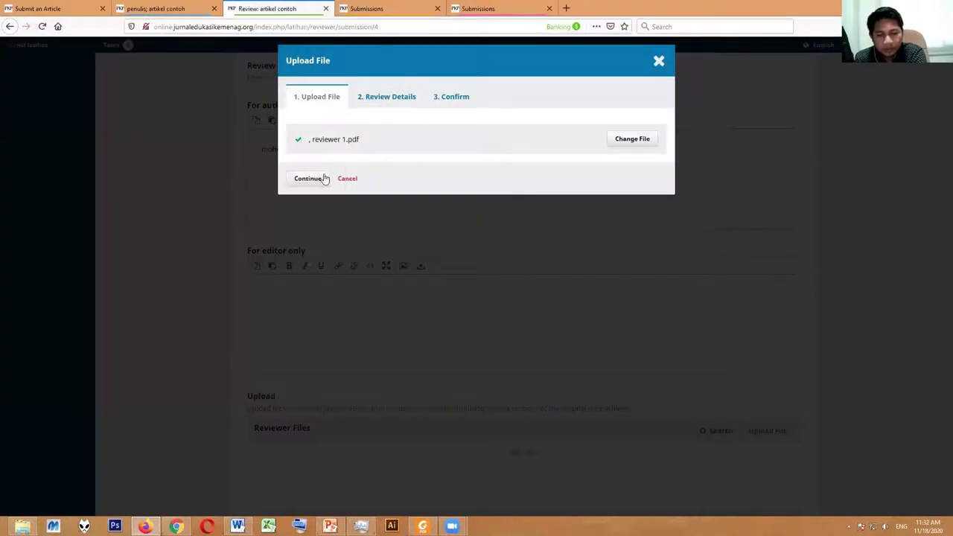
left_click(321, 180)
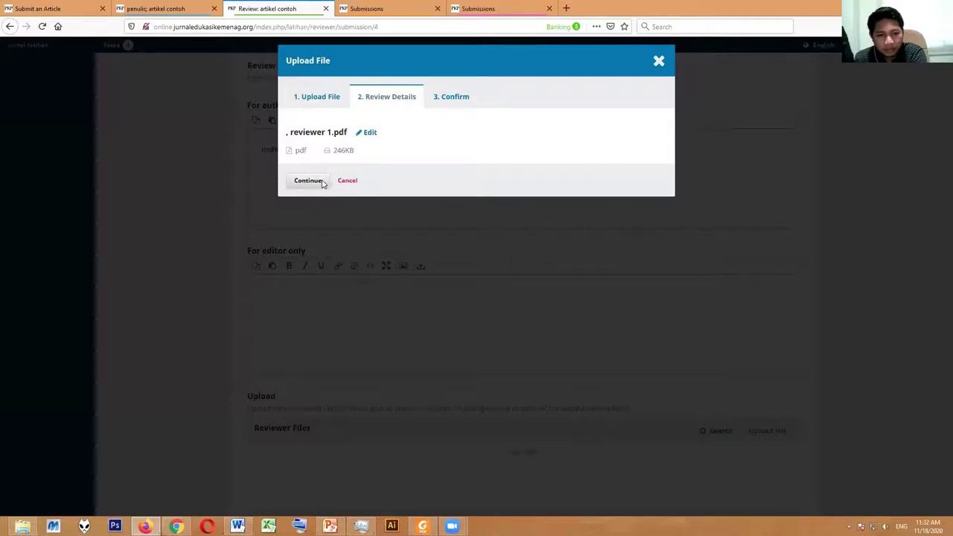
left_click(320, 180)
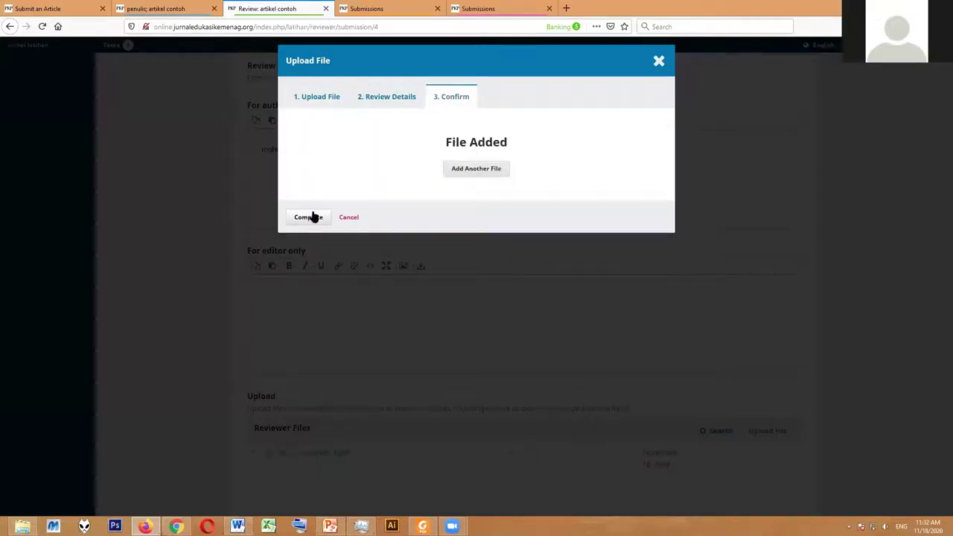
- Preview and upload reviewer 1-1.pdf as a second reviewer file, then complete the upload
left_click(484, 169)
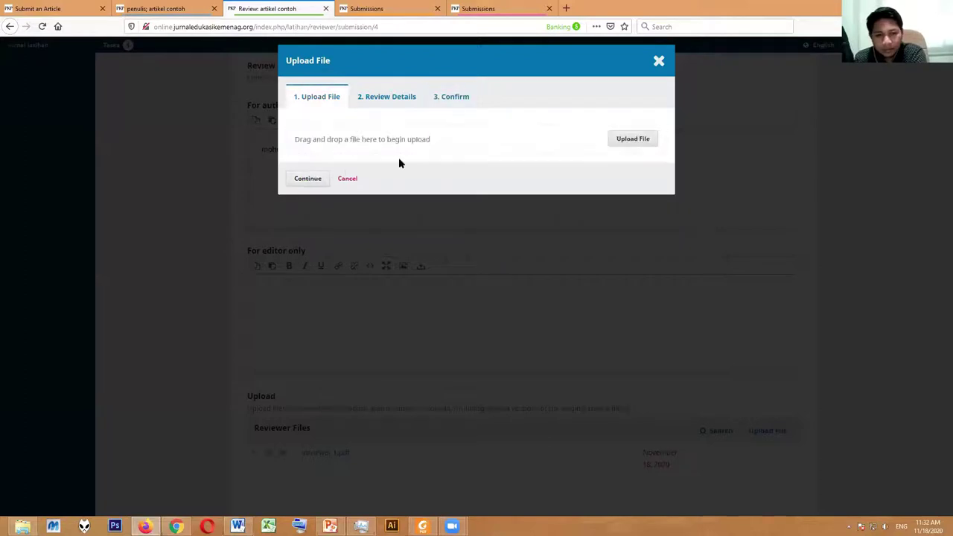
left_click(633, 139)
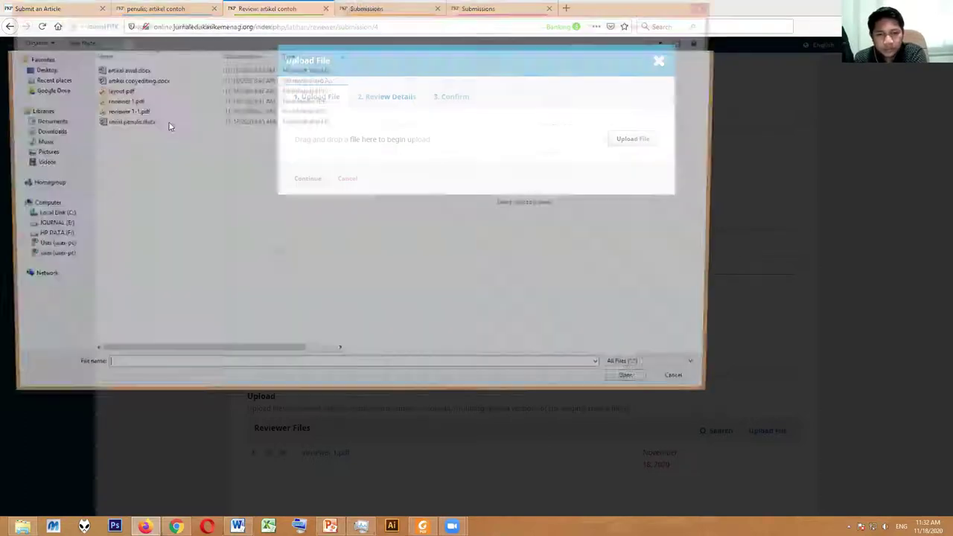
left_click(123, 111)
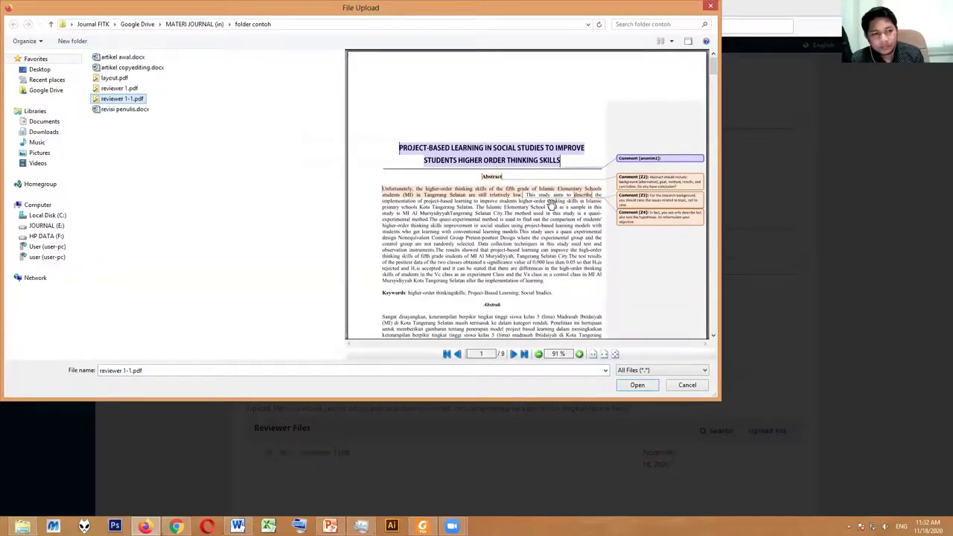
left_click(579, 355)
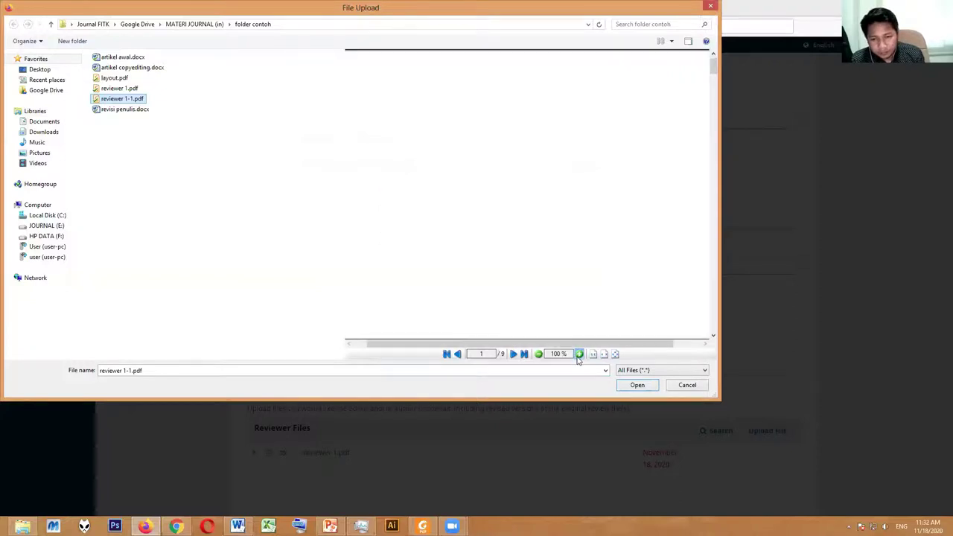
left_click(579, 354)
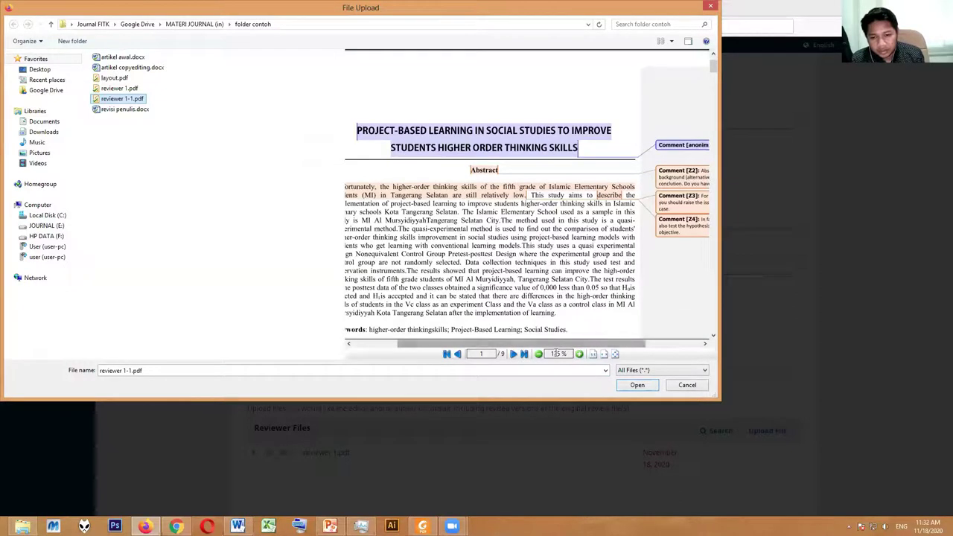
left_click(538, 354)
left_click(564, 232)
scroll(564, 227, "down", 5)
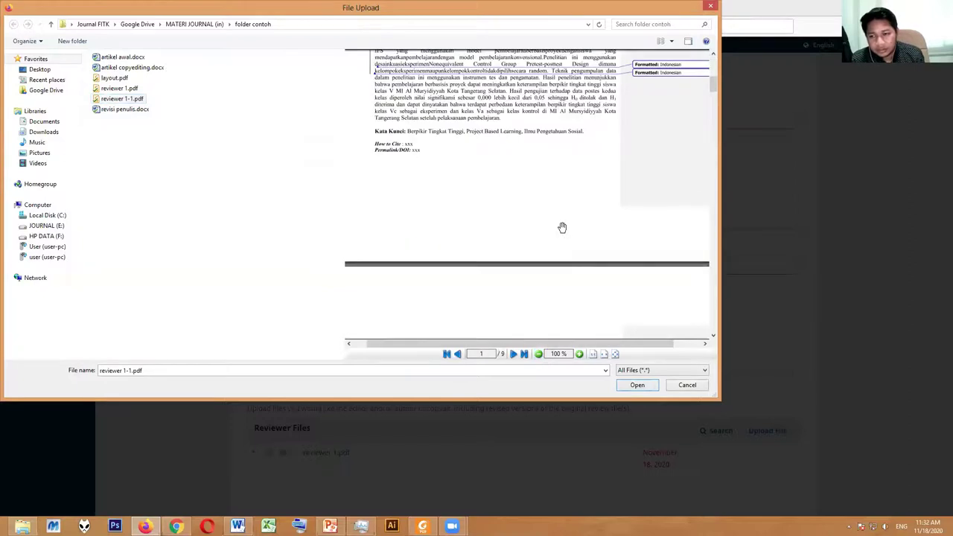
scroll(564, 227, "up", 4)
scroll(565, 227, "up", 2)
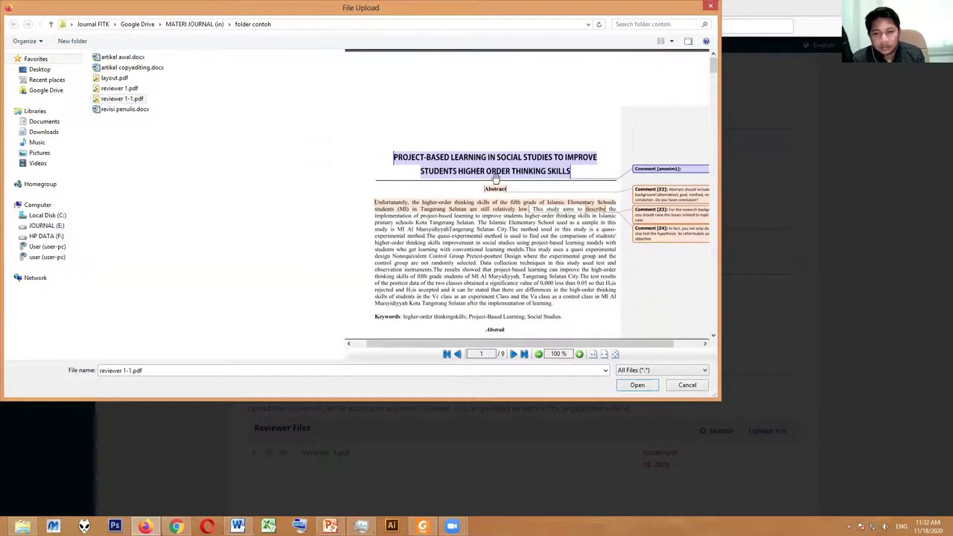
left_click(123, 100)
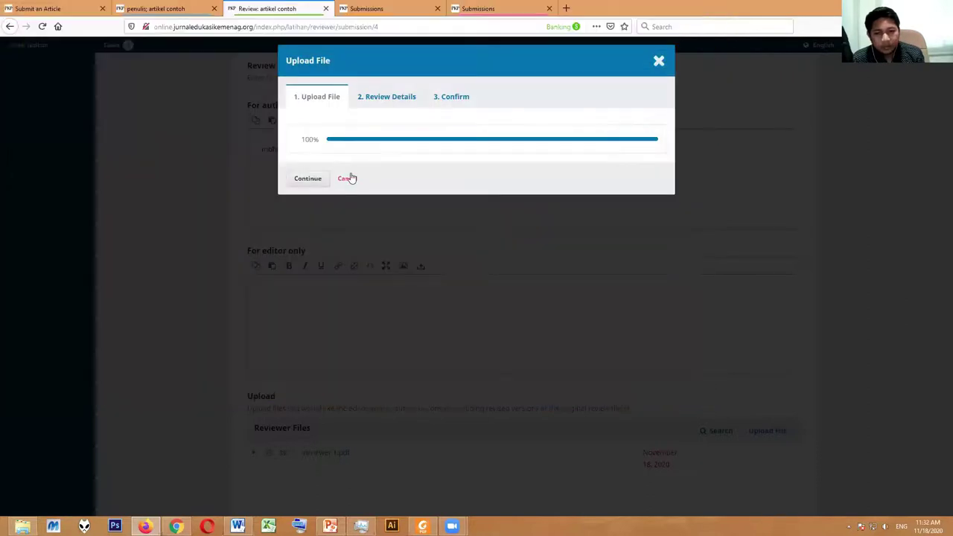
left_click(306, 181)
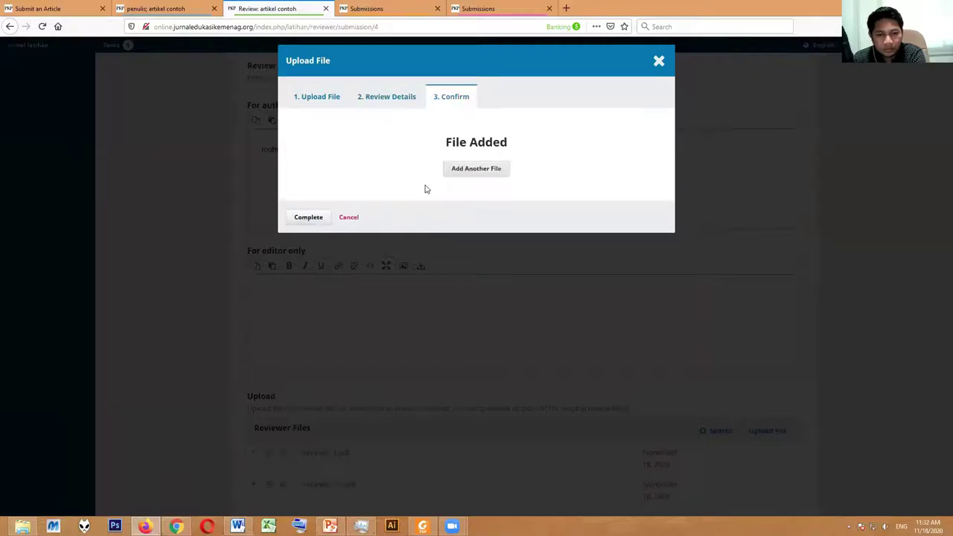
left_click(306, 216)
- Recommend Revisions Required, submit and confirm the review, then return to the Submissions list
scroll(563, 290, "down", 2)
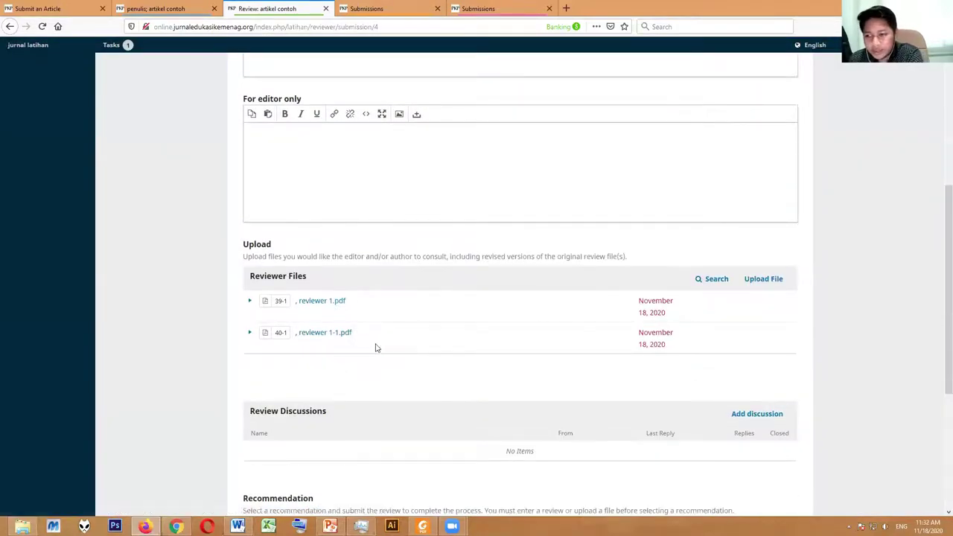
scroll(396, 321, "down", 2)
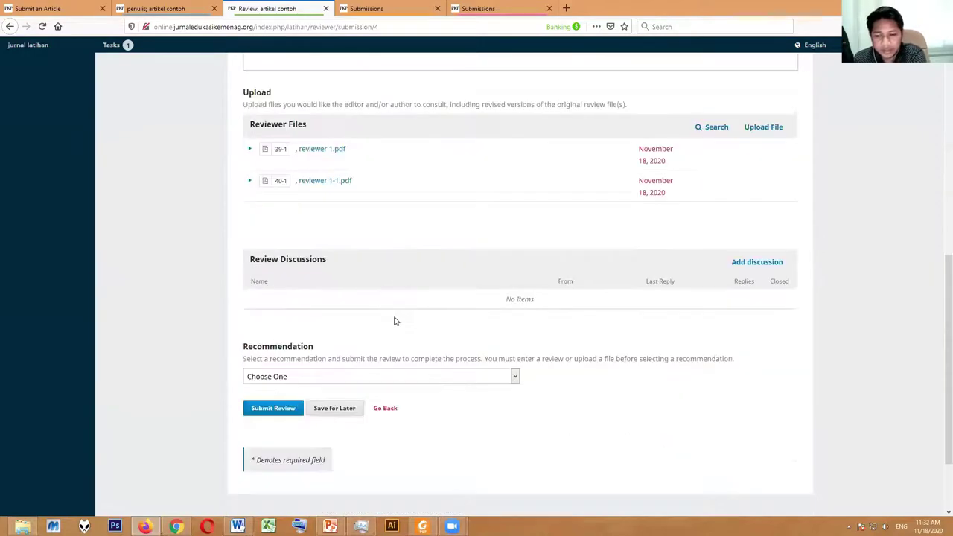
left_click(436, 377)
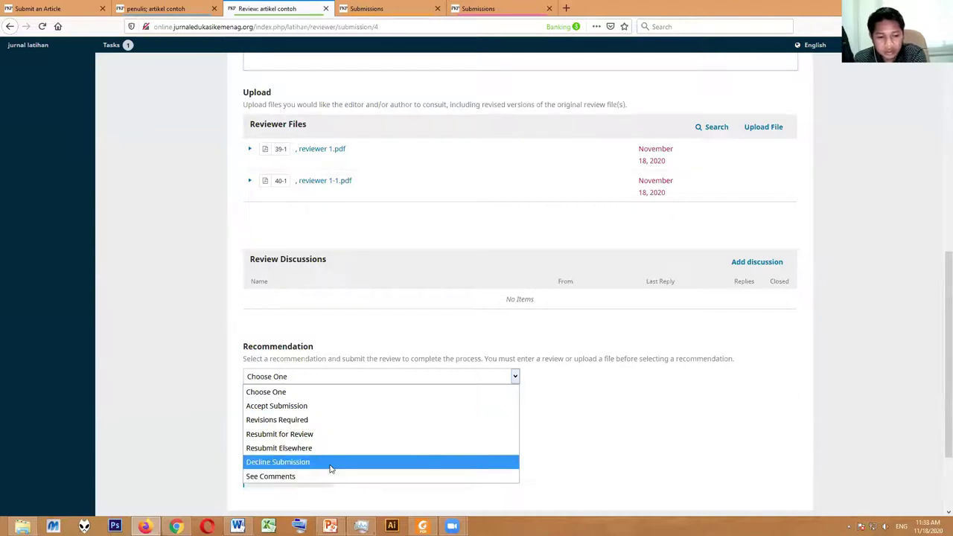
left_click(323, 423)
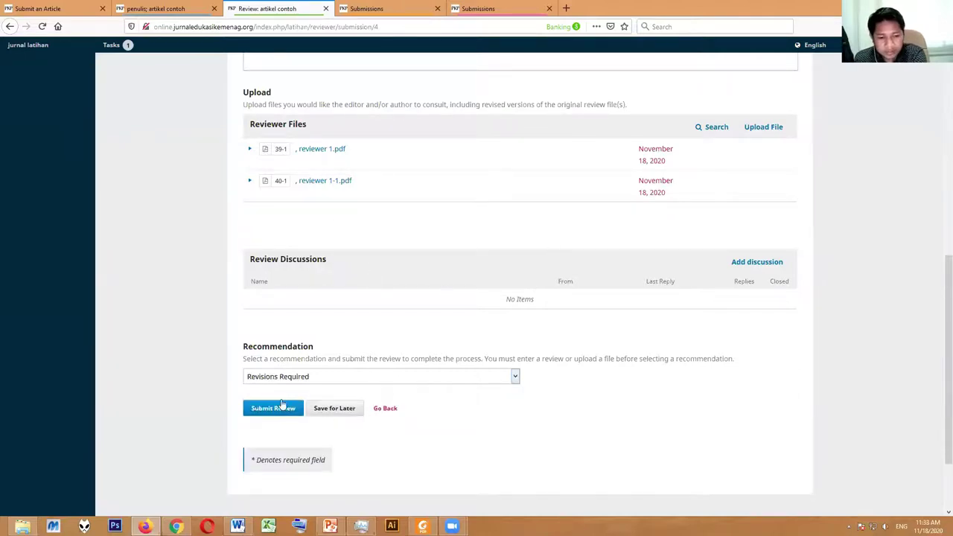
left_click(284, 411)
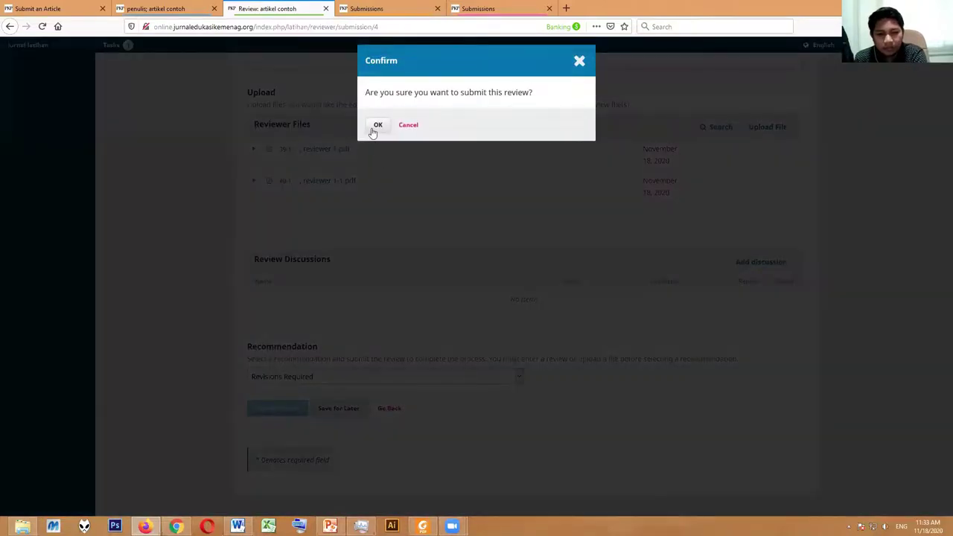
left_click(377, 126)
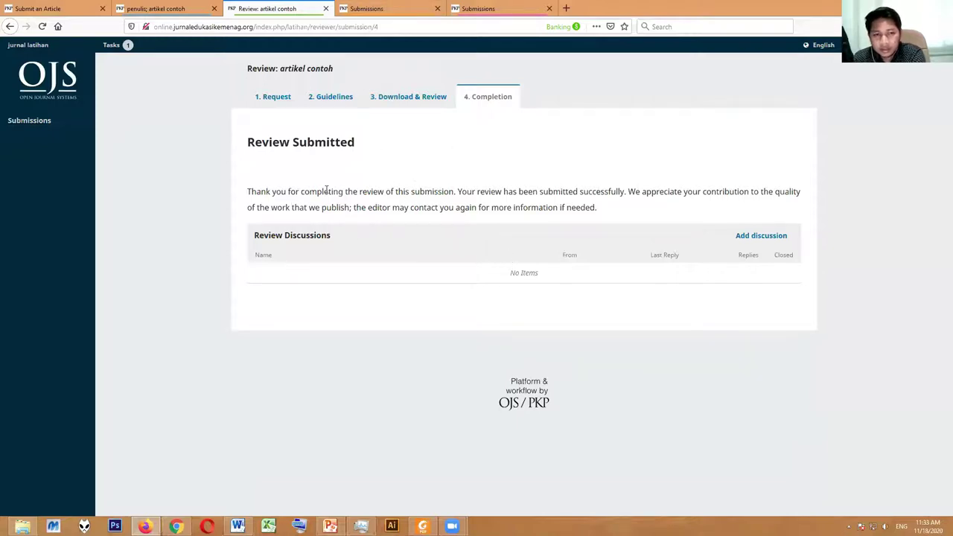
left_click(37, 134)
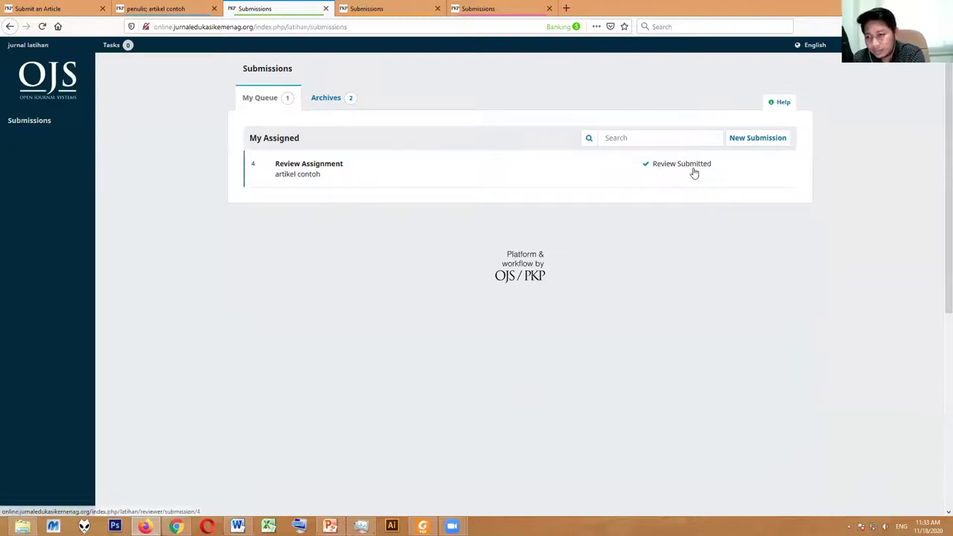
- Switch to the editor's browser tab and reload the artikel contoh workflow
left_click(373, 8)
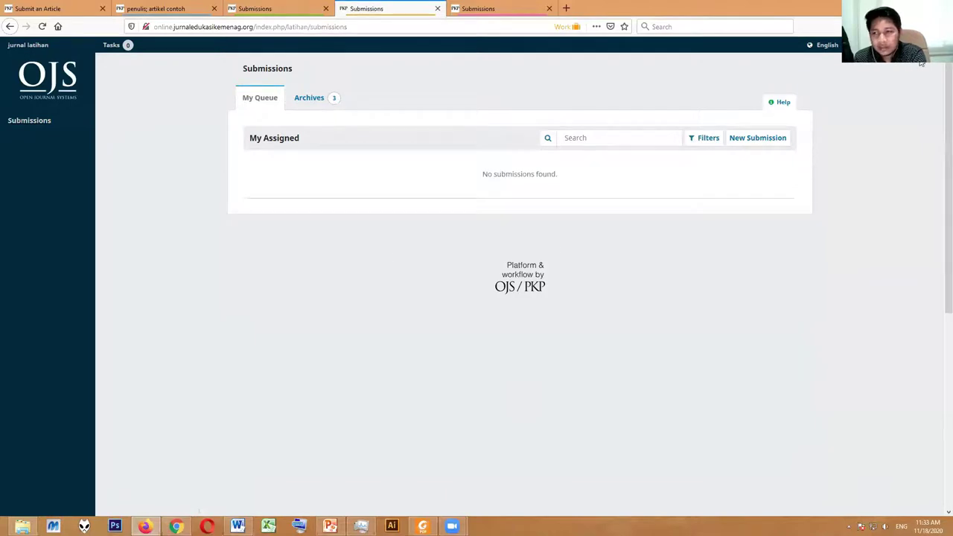
left_click(156, 9)
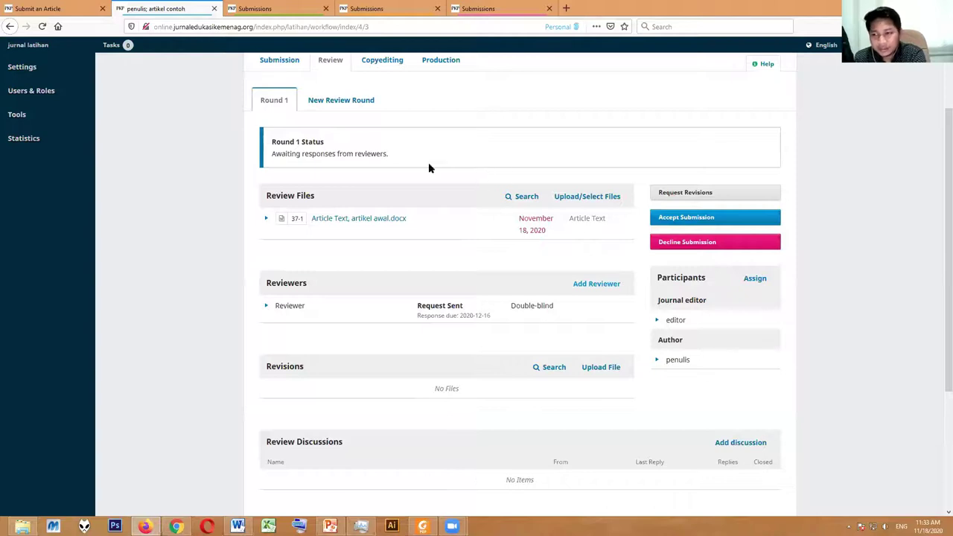
left_click(36, 50)
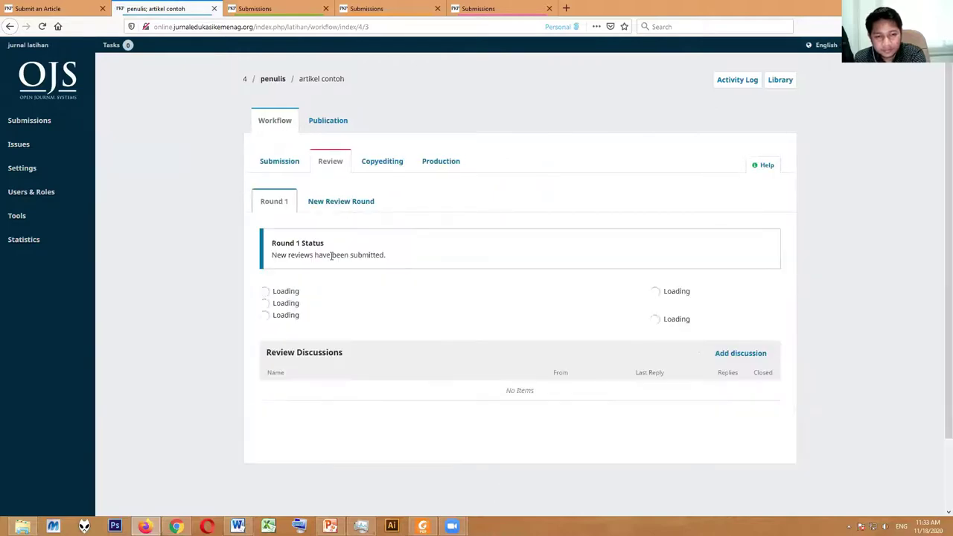
scroll(476, 305, "down", 3)
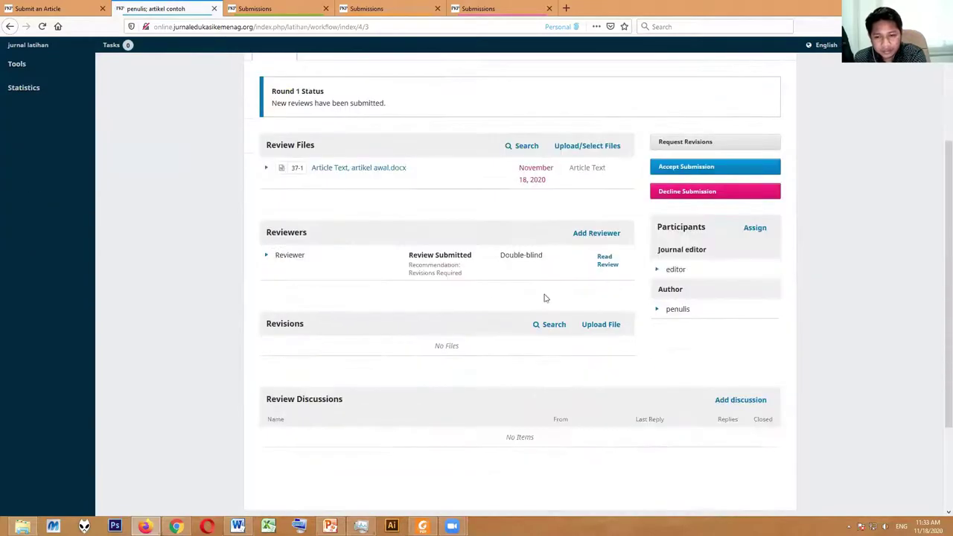
- Read the submitted review, rate the reviewer five stars and confirm it
left_click(606, 260)
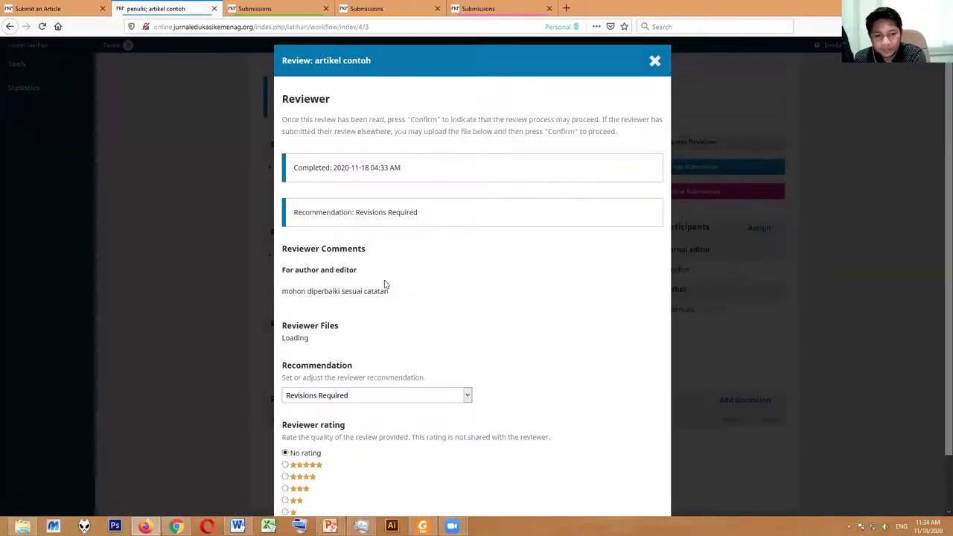
scroll(376, 279, "down", 3)
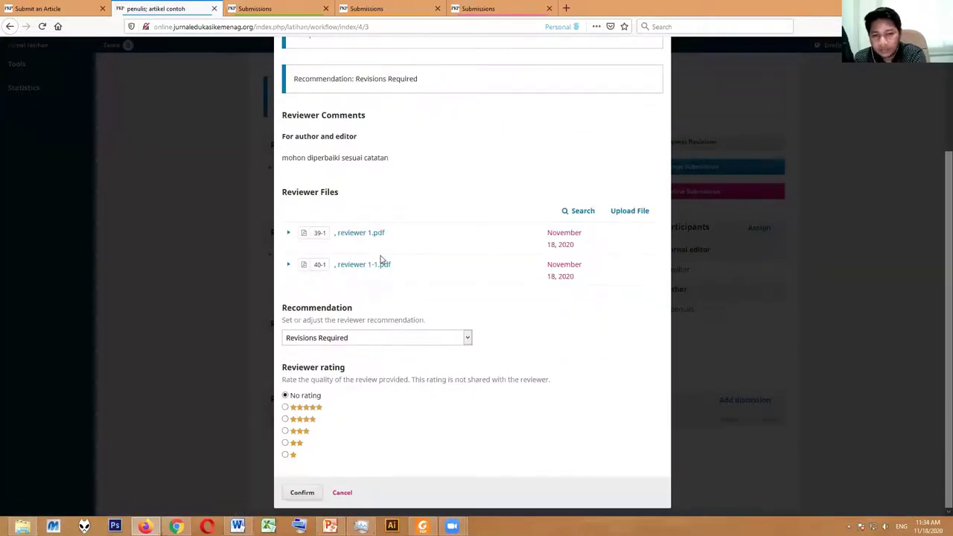
scroll(380, 261, "up", 1)
scroll(381, 265, "up", 2)
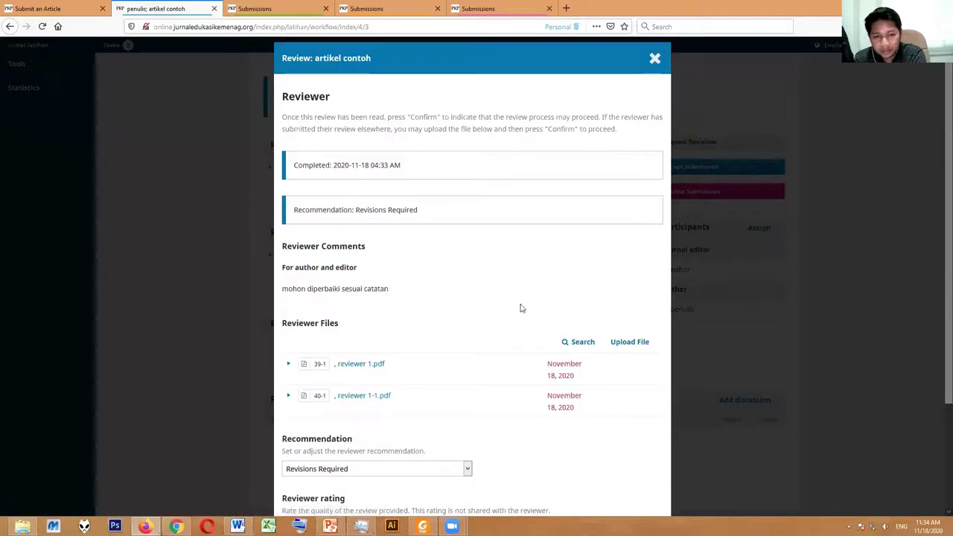
scroll(379, 335, "down", 3)
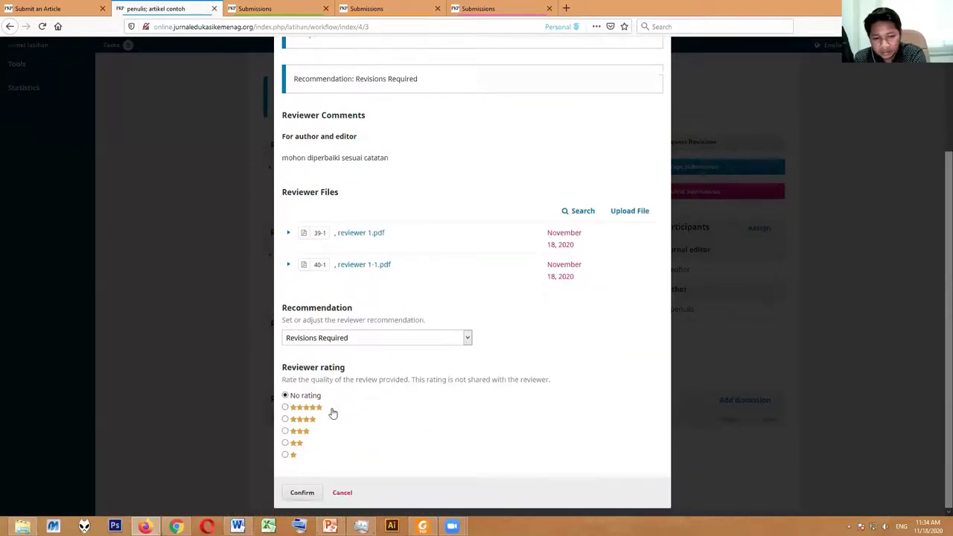
left_click(308, 420)
left_click(305, 407)
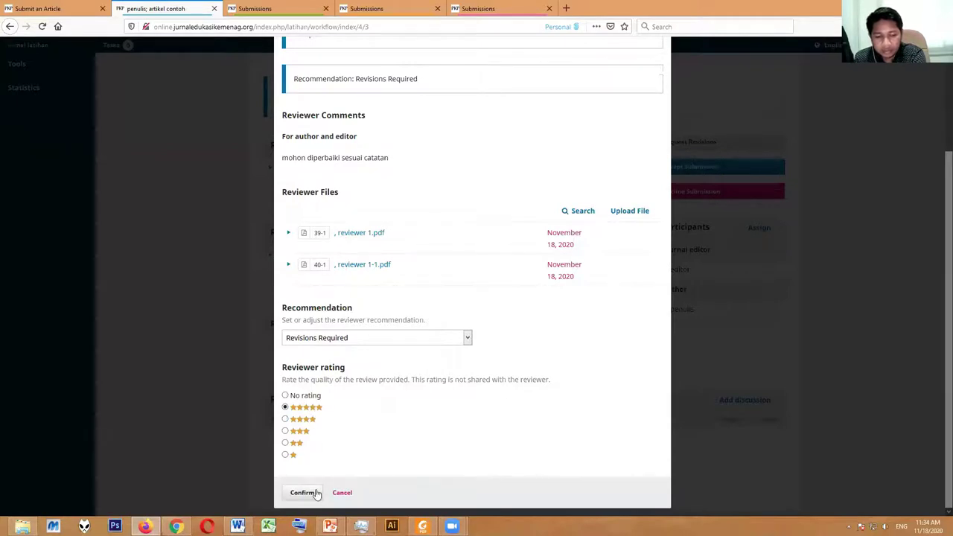
left_click(316, 492)
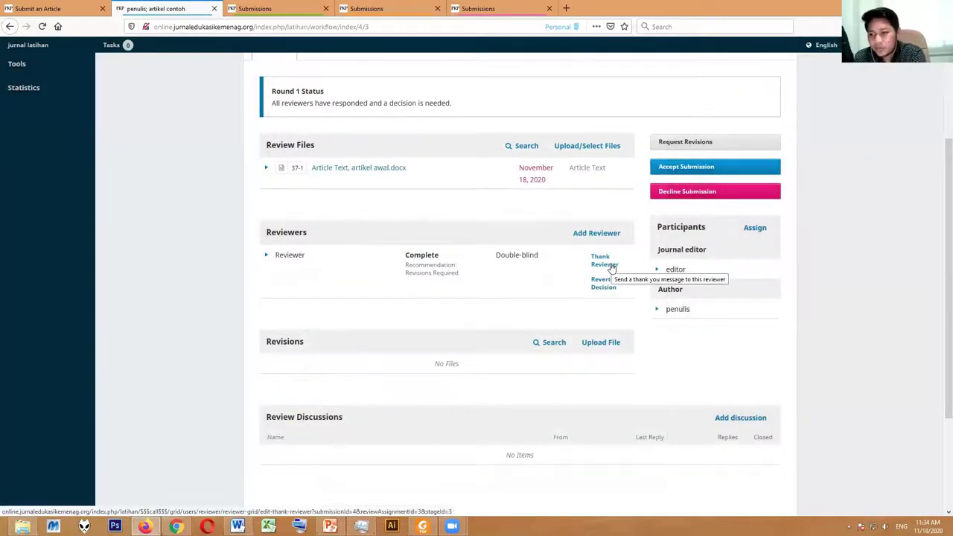
scroll(544, 339, "up", 2)
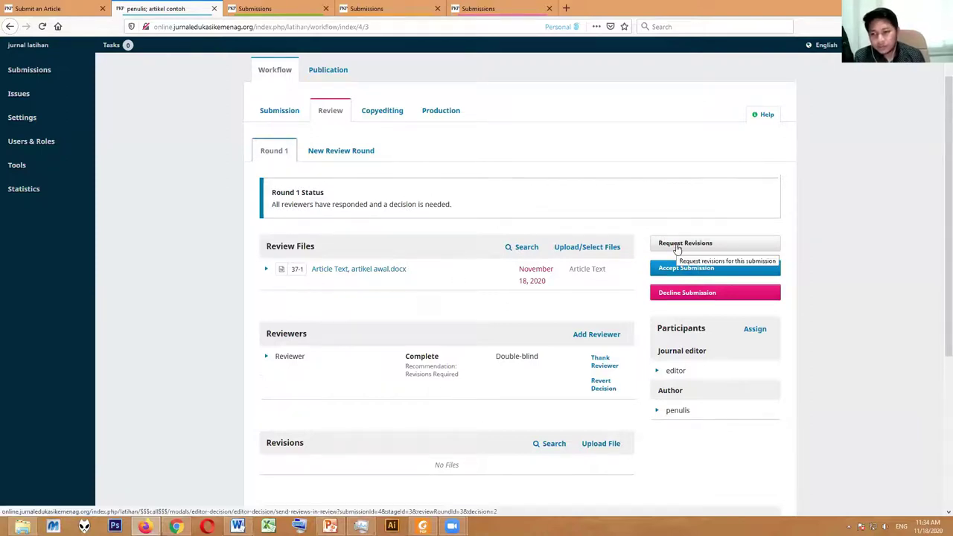
- Start a Request Revisions decision, setting it to require no new review round
left_click(678, 246)
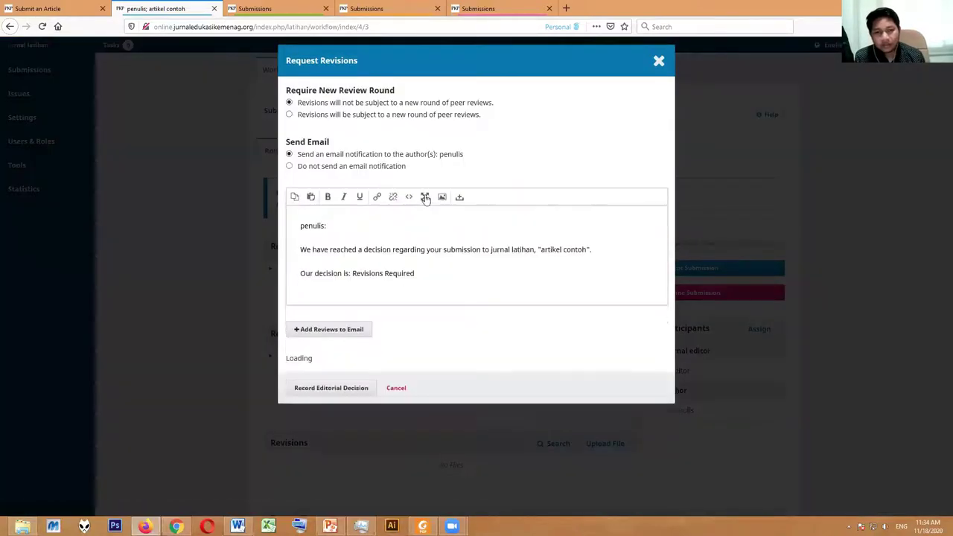
left_click(435, 121)
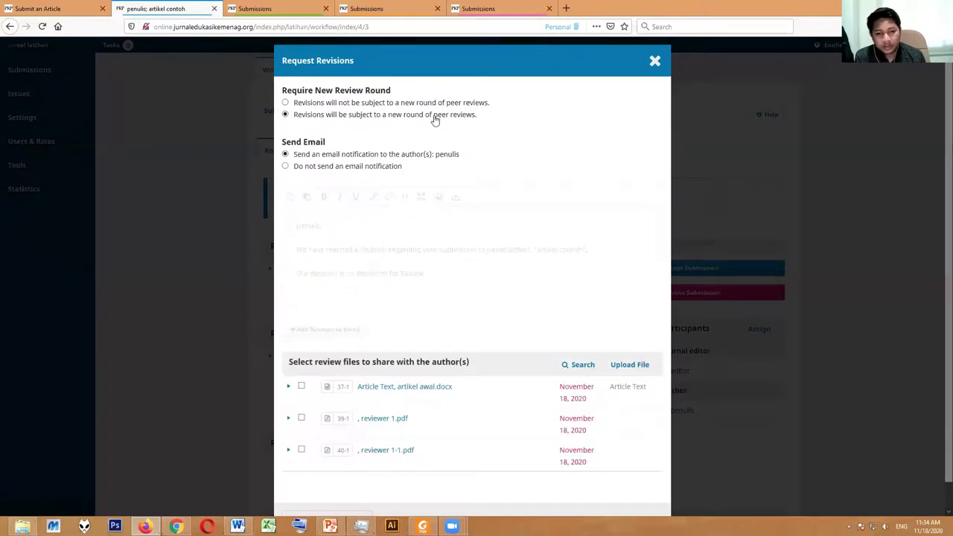
left_click(441, 102)
left_click(439, 121)
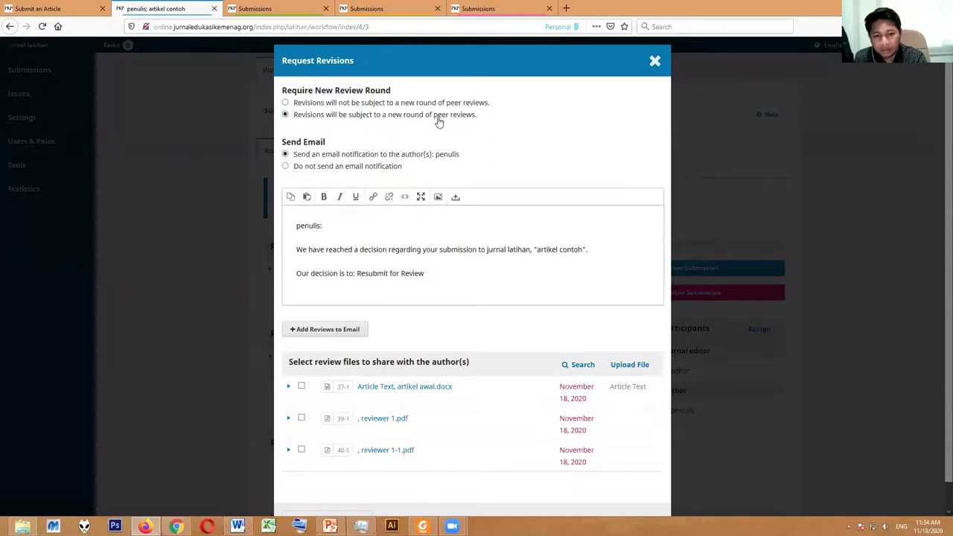
left_click_drag(370, 273, 425, 278)
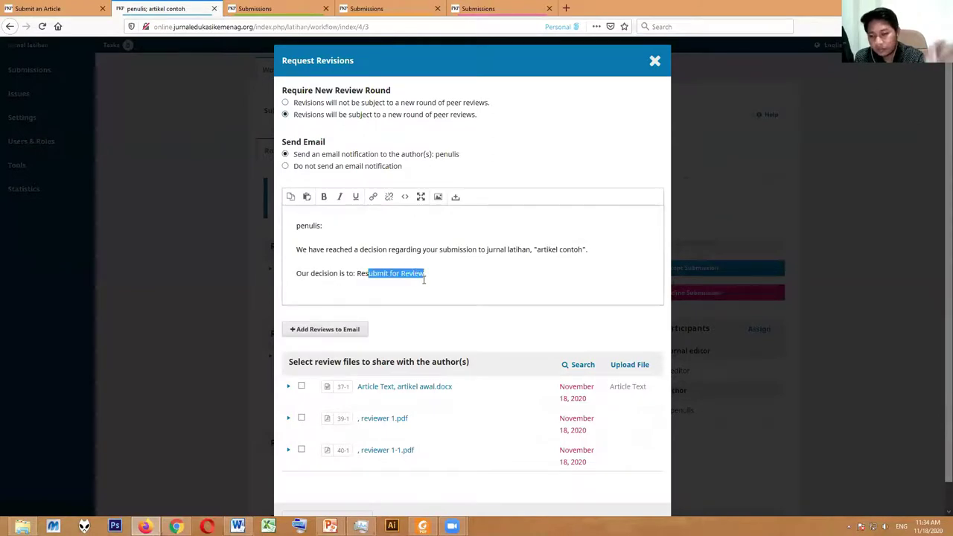
left_click(395, 102)
left_click_drag(367, 273, 426, 270)
scroll(350, 276, "down", 1)
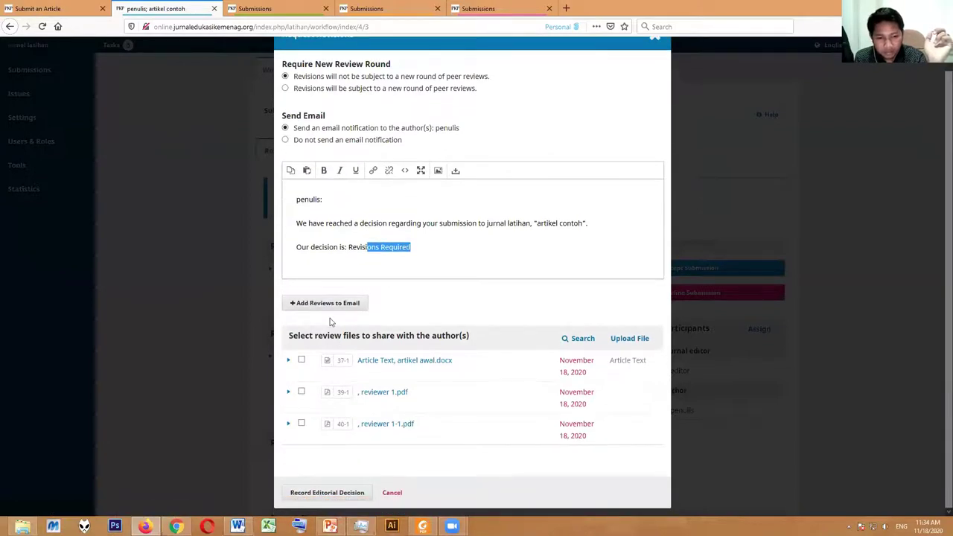
- Share reviewer 1.pdf and reviewer 1-1.pdf with the author, record the decision, then go to the author's tab
left_click(302, 391)
left_click(302, 424)
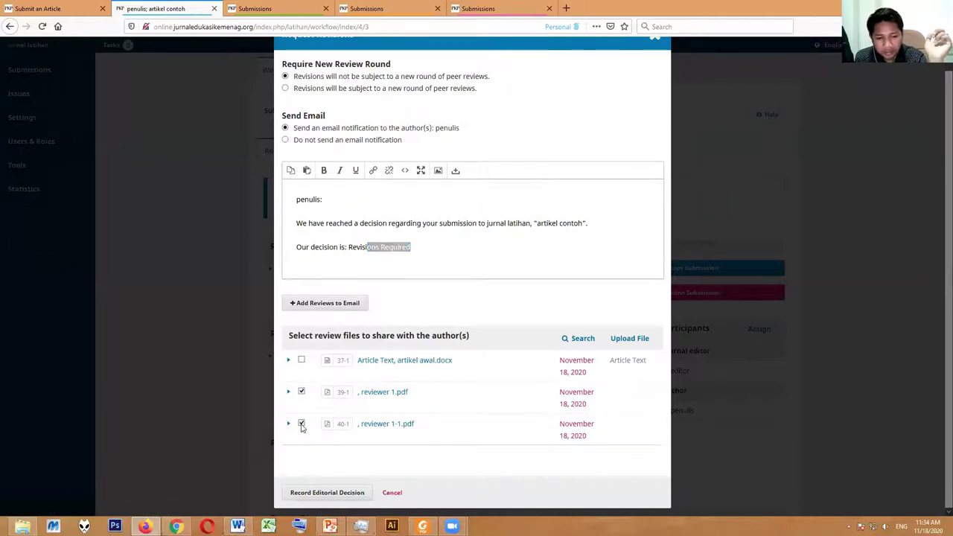
left_click(353, 492)
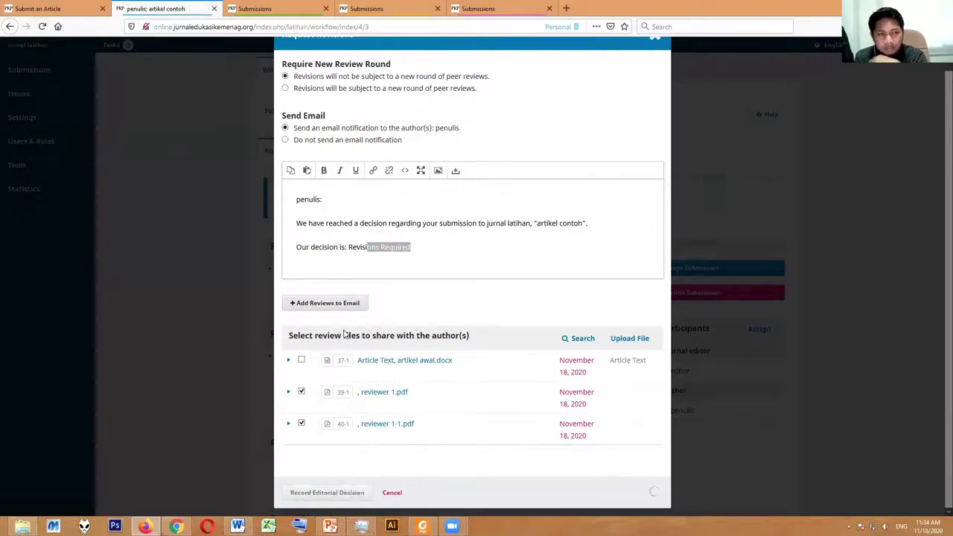
scroll(344, 335, "down", 3)
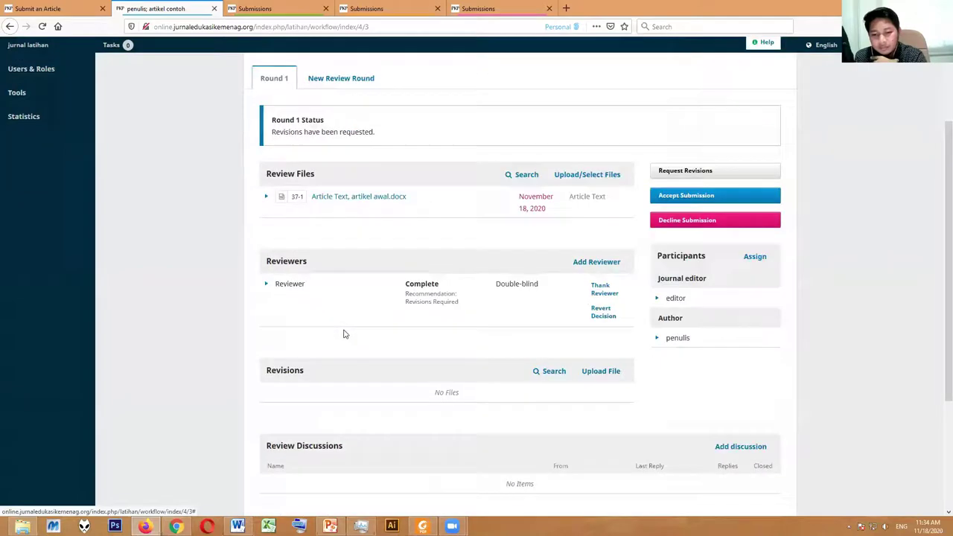
scroll(343, 334, "up", 1)
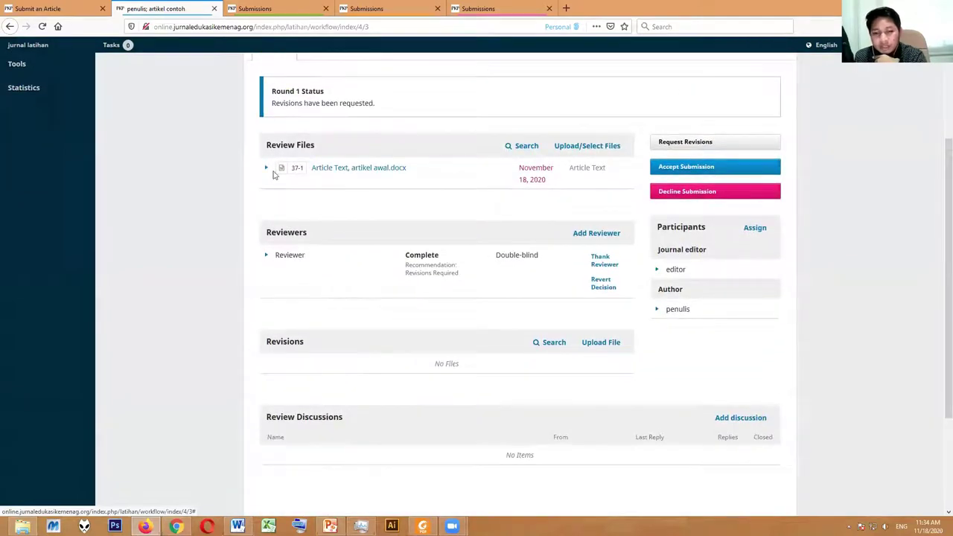
left_click(9, 8)
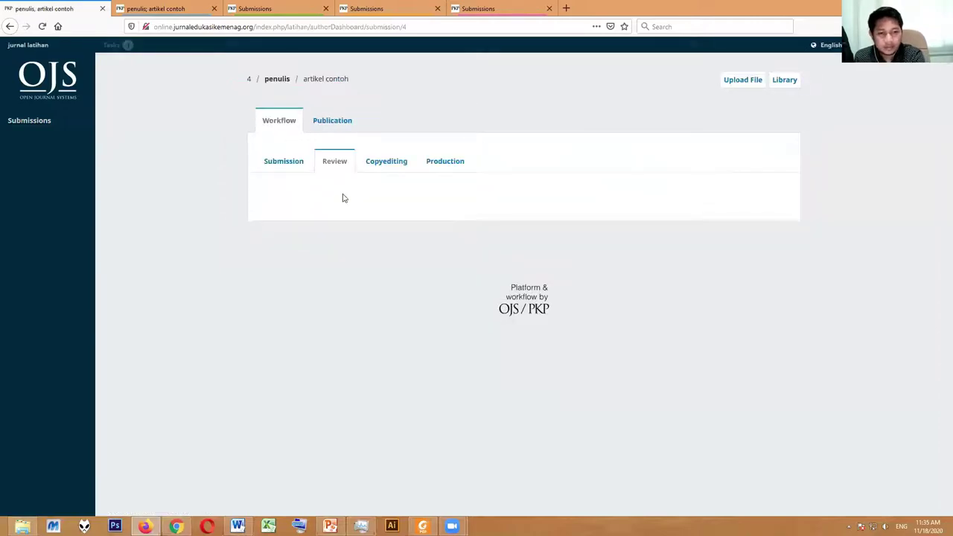
- Upload revisi penulis.docx as Article Text under Revisions, then begin a new discussion
scroll(322, 205, "down", 3)
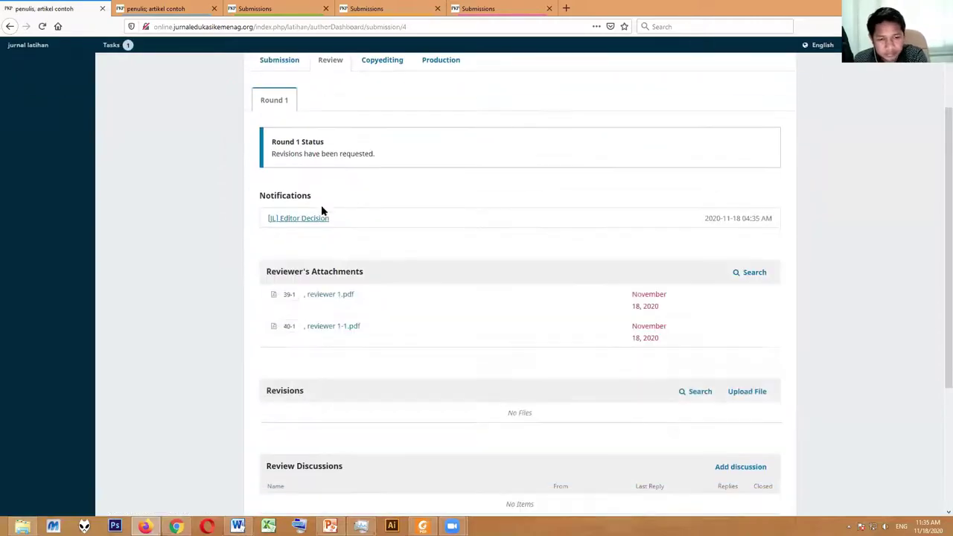
scroll(316, 218, "down", 1)
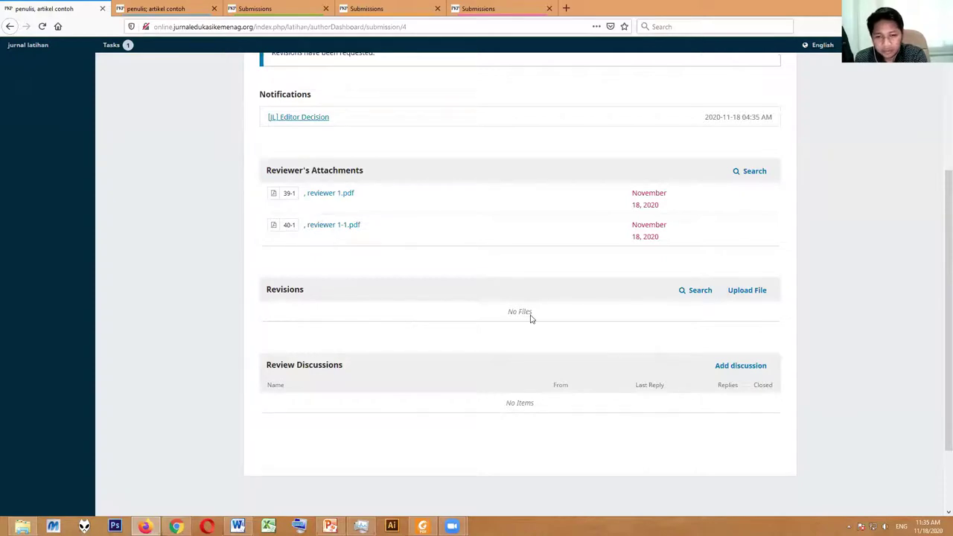
double_click(301, 291)
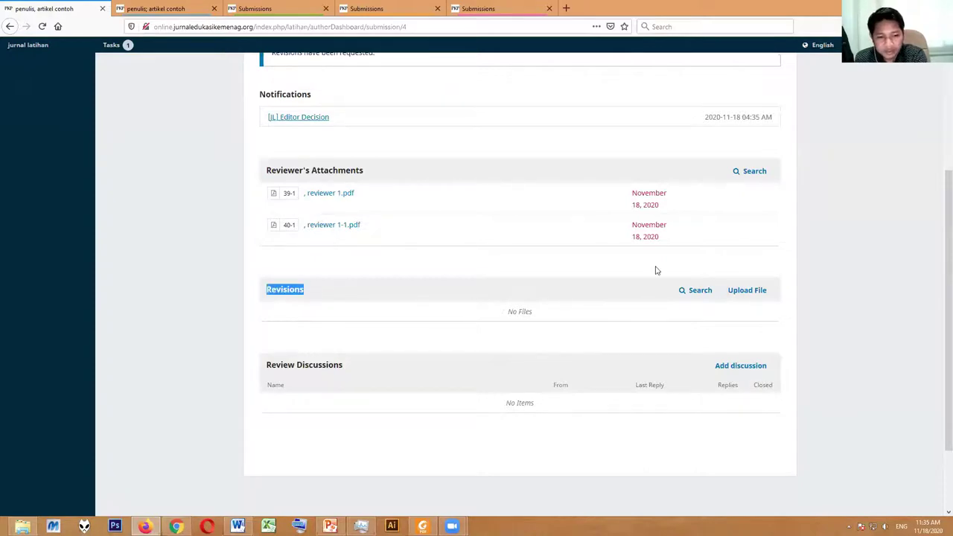
left_click(733, 292)
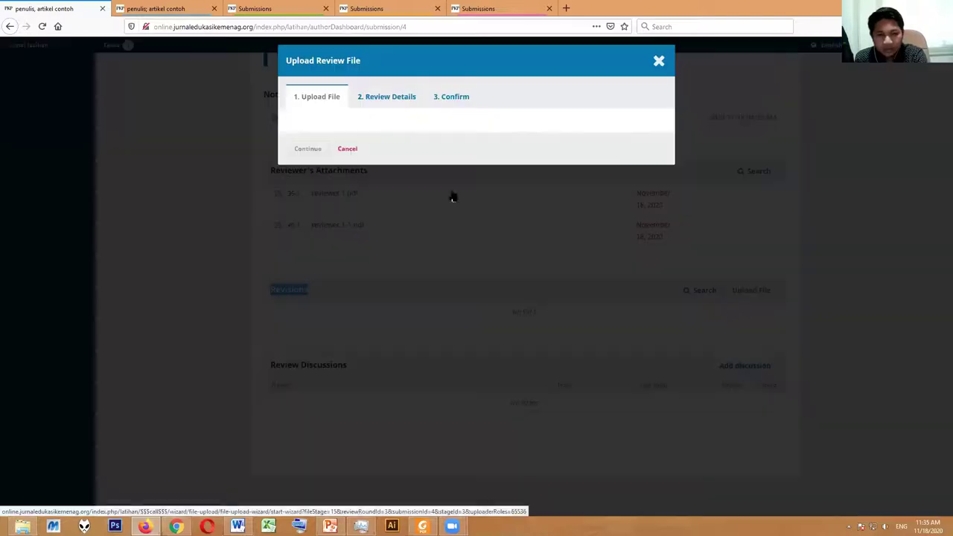
left_click(368, 144)
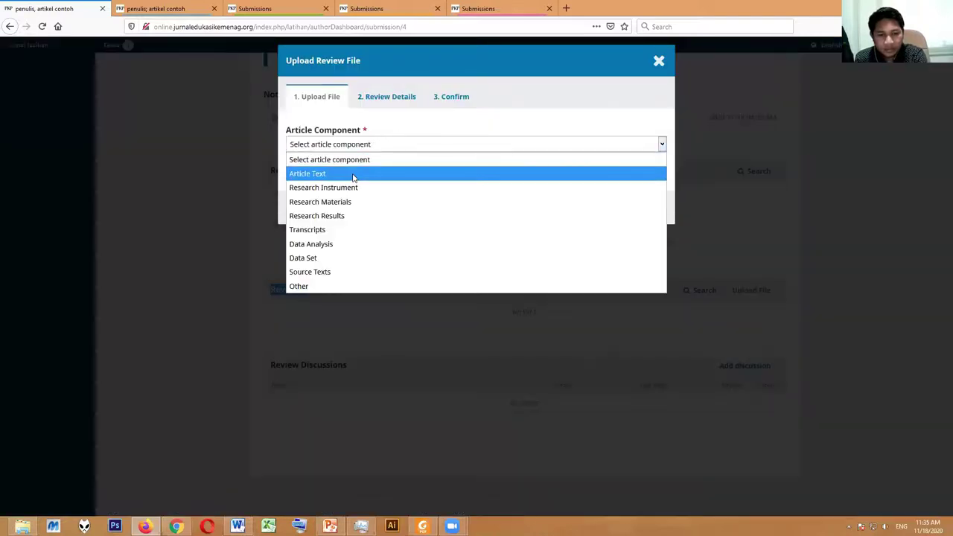
left_click(355, 175)
left_click(634, 182)
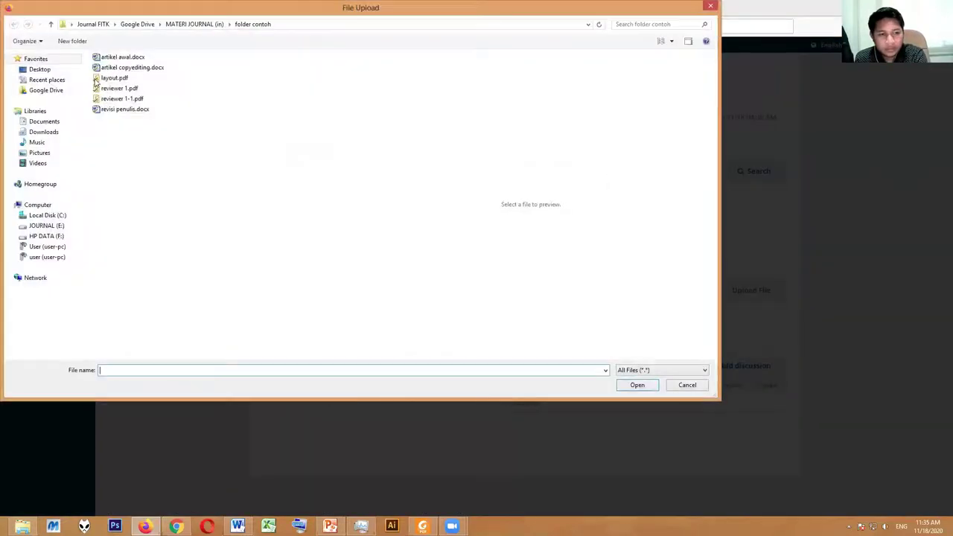
double_click(135, 112)
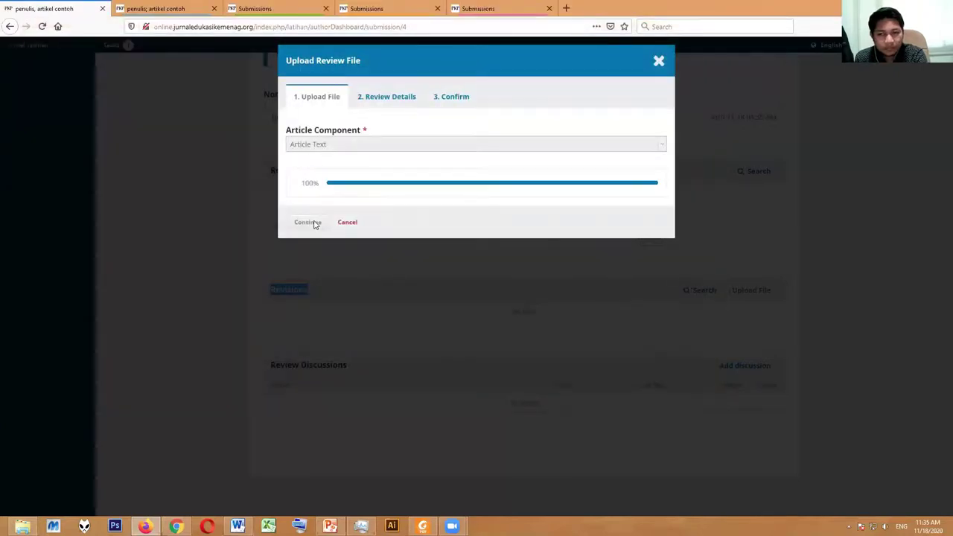
left_click(320, 225)
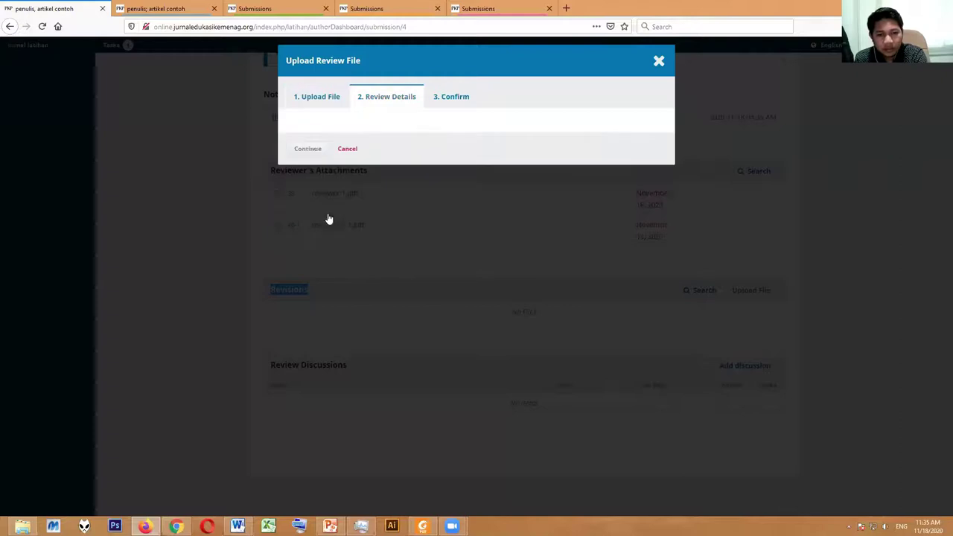
left_click(303, 183)
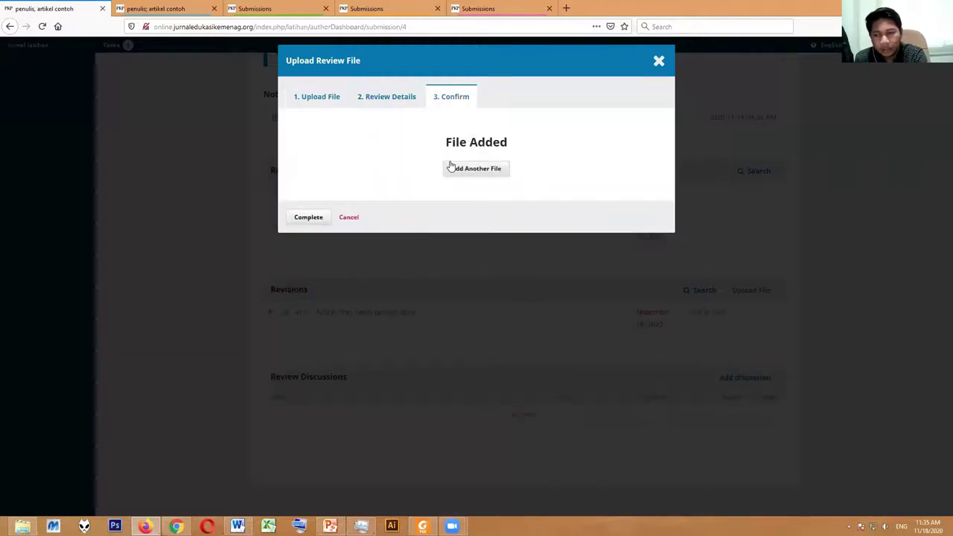
left_click(314, 219)
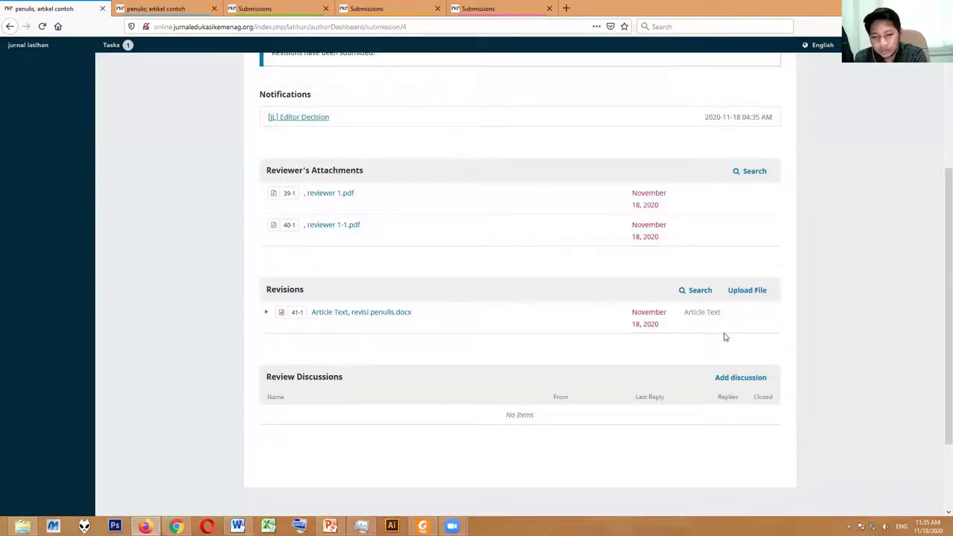
left_click(746, 381)
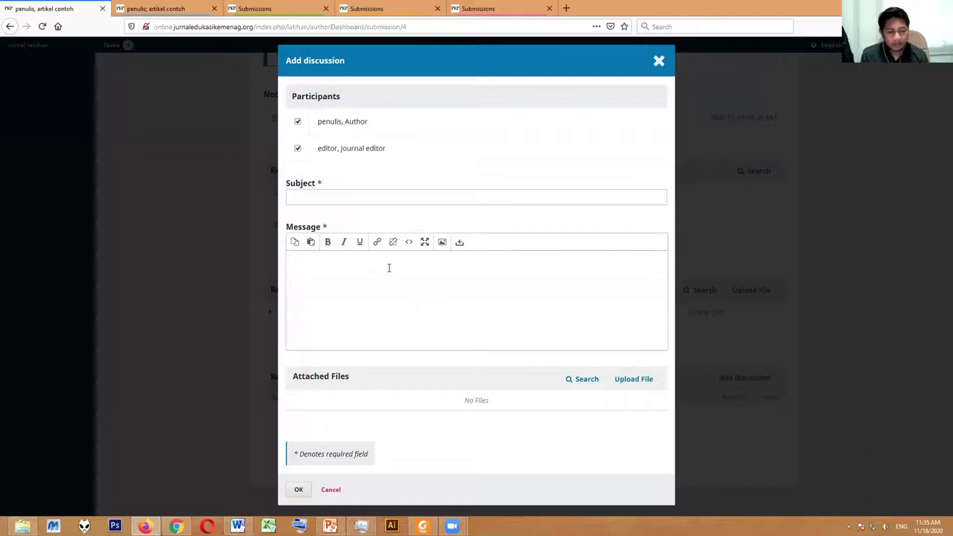
- Post discussion 'sudah revisi' with message 'sudah dilakukan revisi', then return to the editor's tab
type("sudah dila")
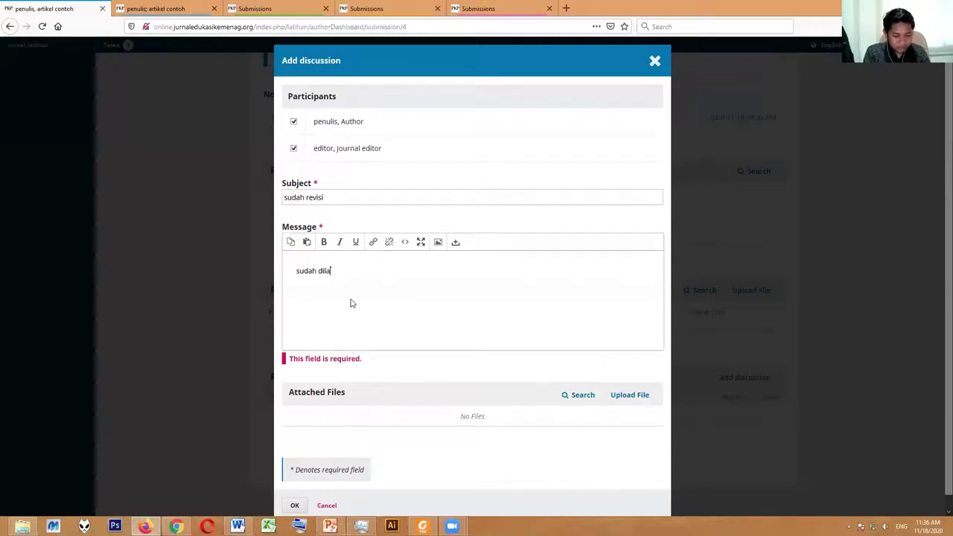
type("visi")
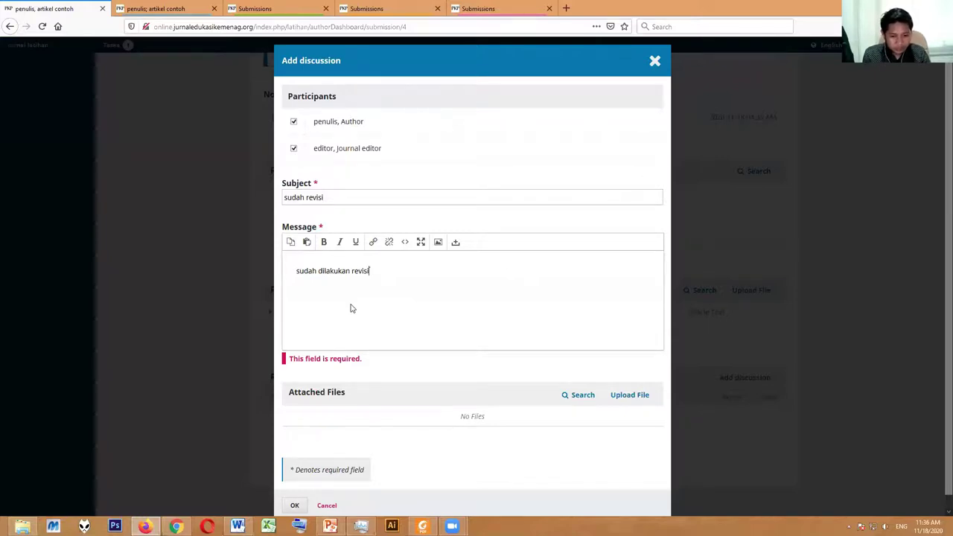
scroll(291, 477, "down", 1)
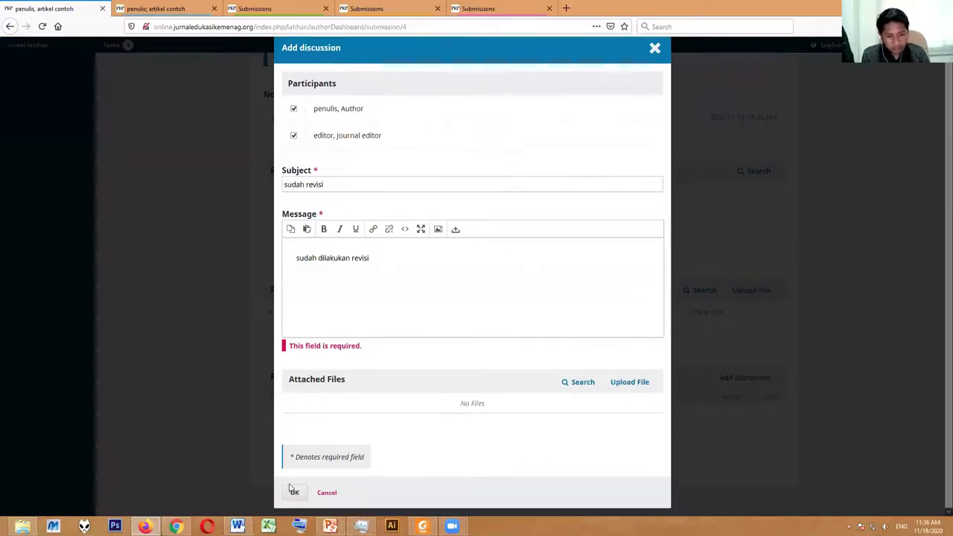
left_click(294, 492)
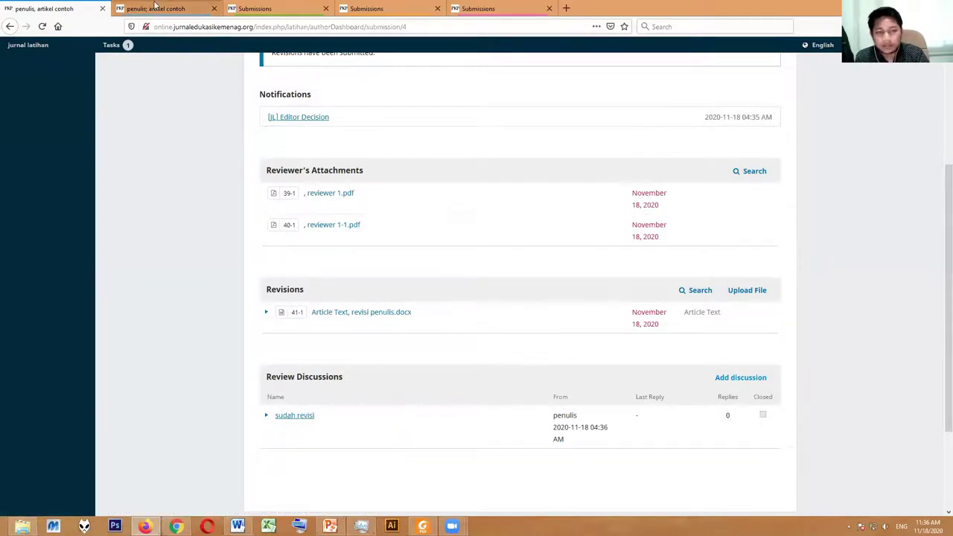
left_click(155, 7)
- Reopen artikel contoh from Submissions and check Round 1's submitted revision, revisi penulis.docx
scroll(366, 188, "up", 3)
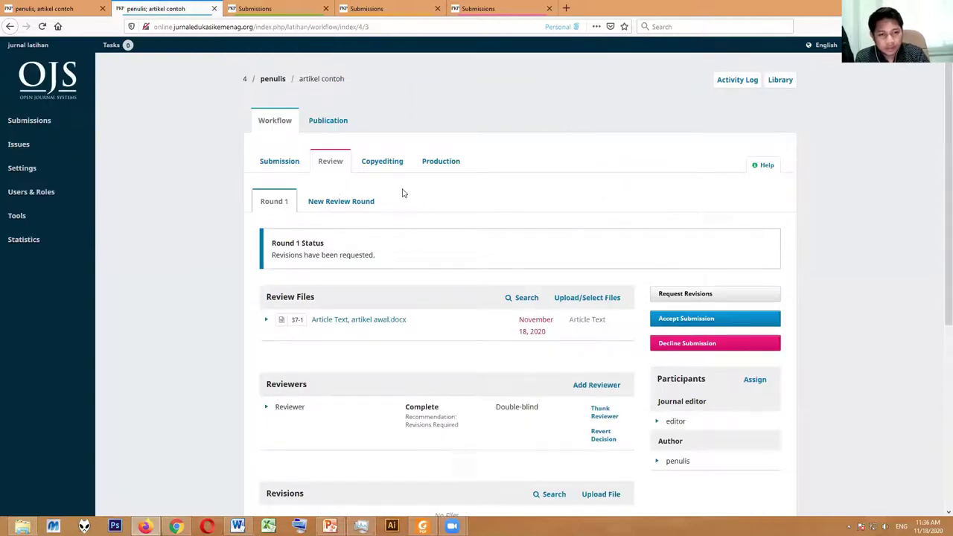
scroll(68, 106, "down", 3)
scroll(70, 123, "up", 3)
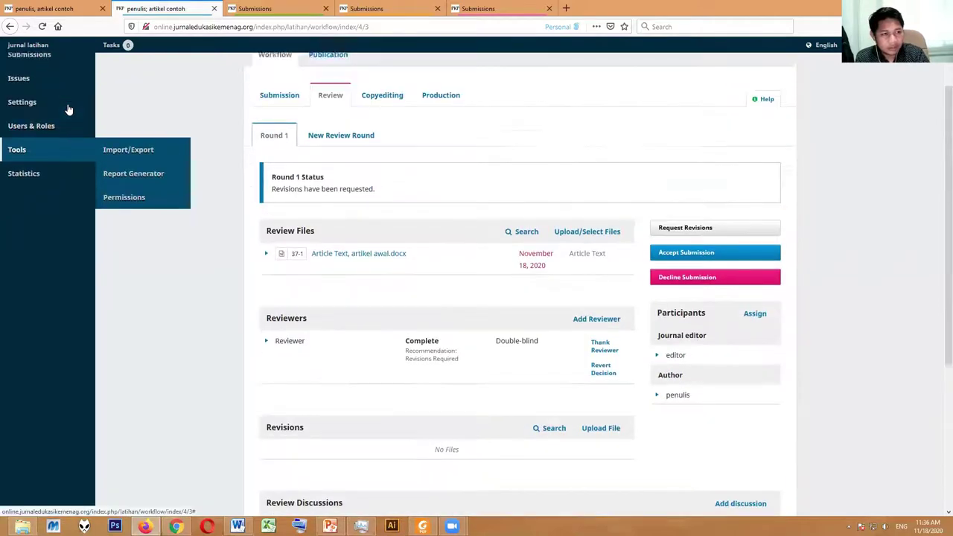
left_click(52, 121)
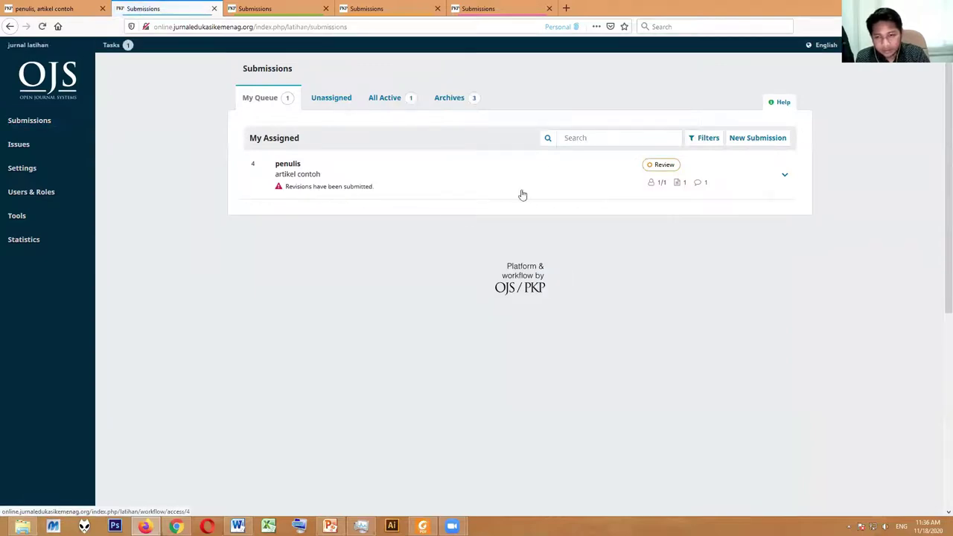
left_click(334, 193)
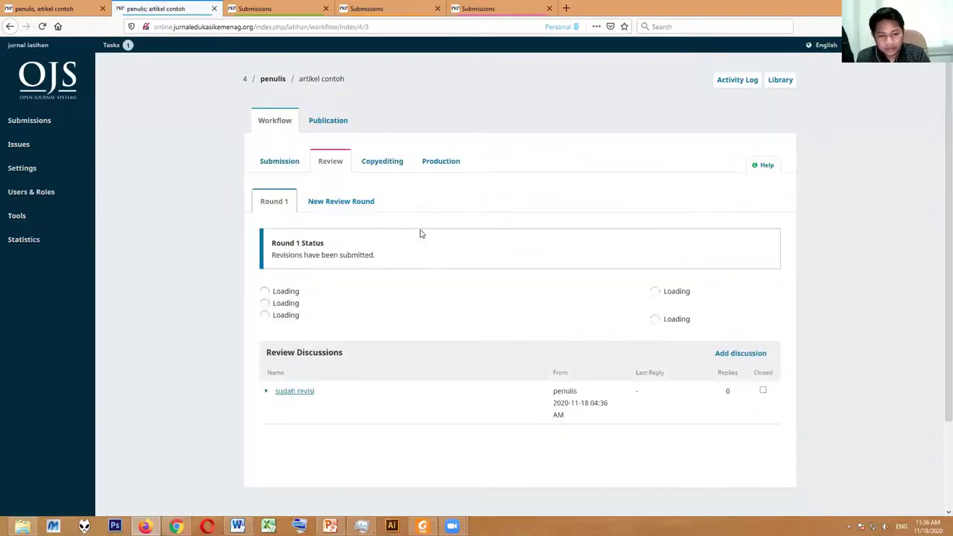
scroll(421, 238, "down", 2)
scroll(422, 239, "down", 5)
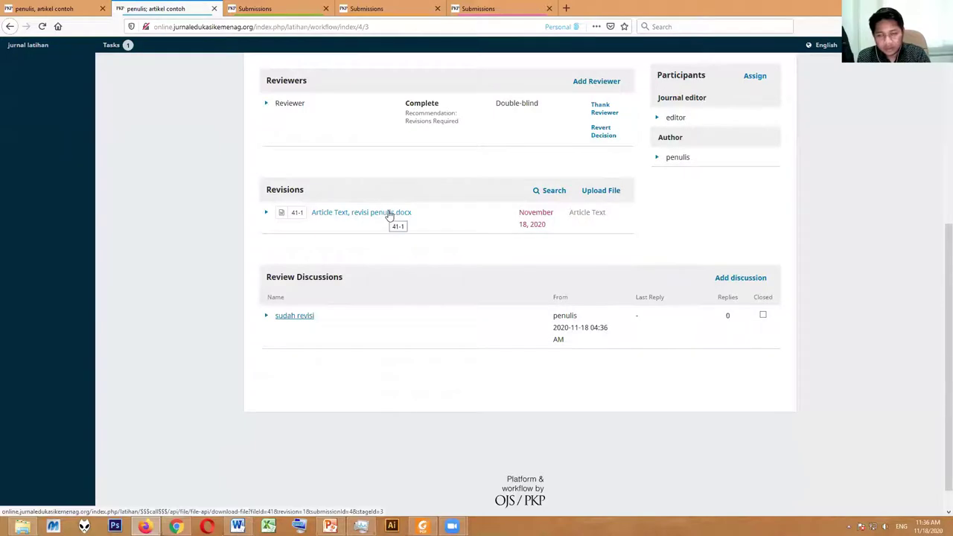
scroll(487, 217, "up", 5)
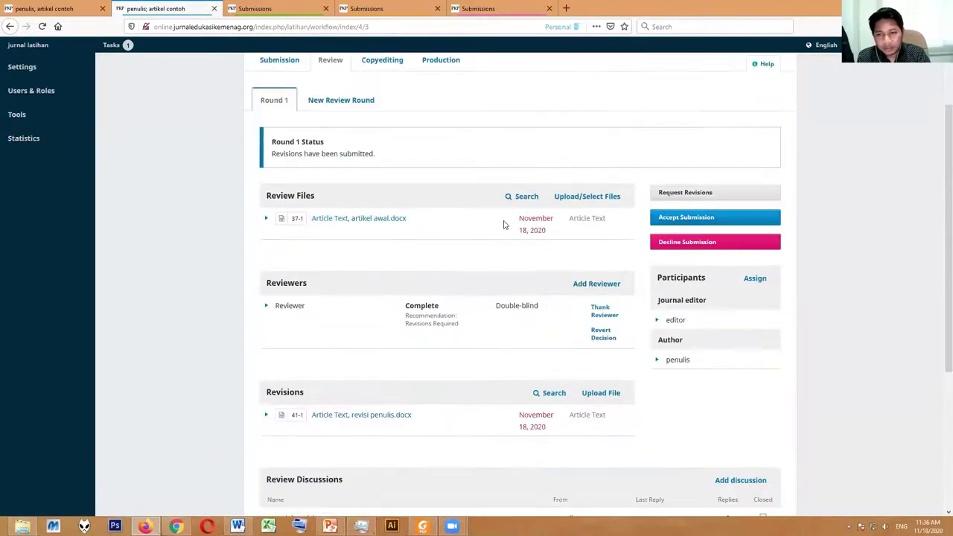
scroll(504, 221, "down", 1)
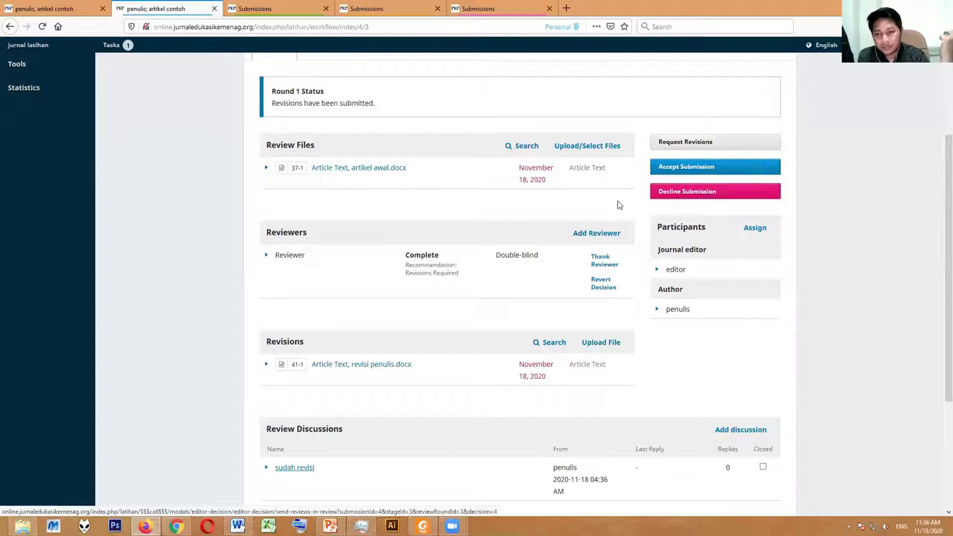
scroll(553, 213, "down", 3)
scroll(553, 213, "up", 3)
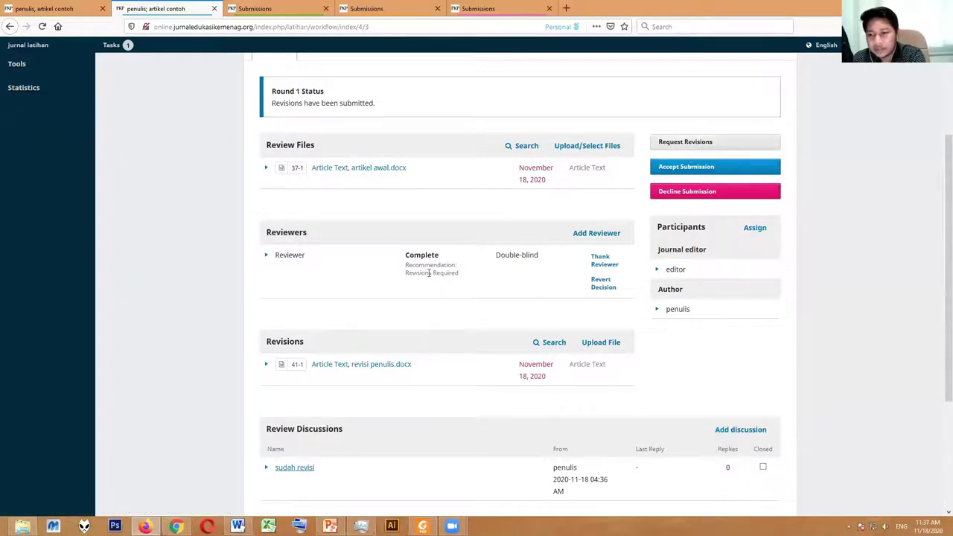
- Accept artikel contoh, sending only revisi penulis.docx to copyediting without the reviewer files
left_click(685, 147)
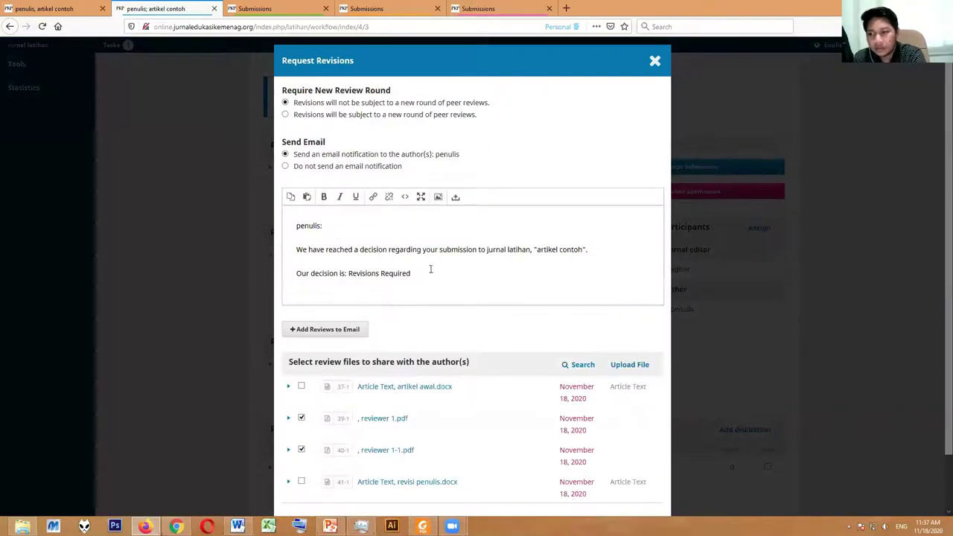
left_click(653, 64)
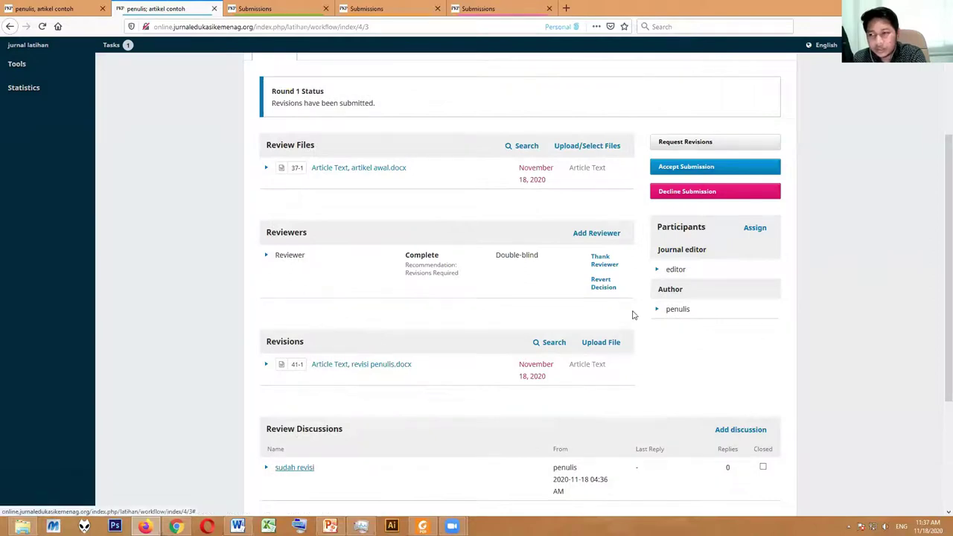
left_click(693, 171)
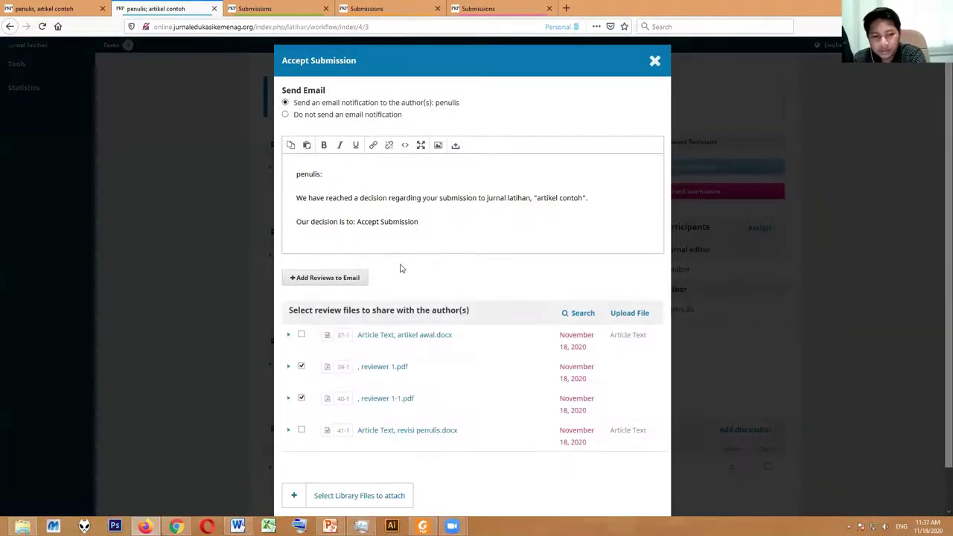
scroll(358, 358, "down", 1)
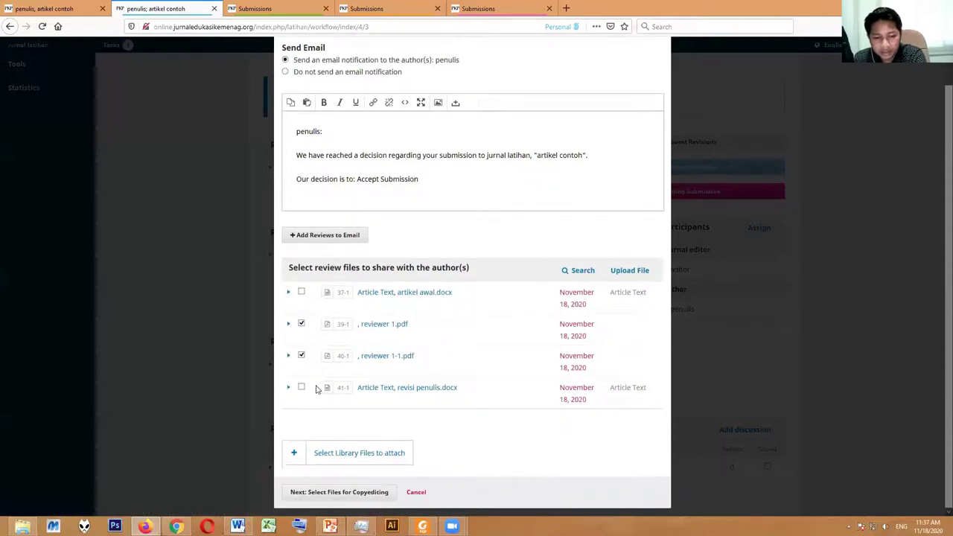
left_click(301, 354)
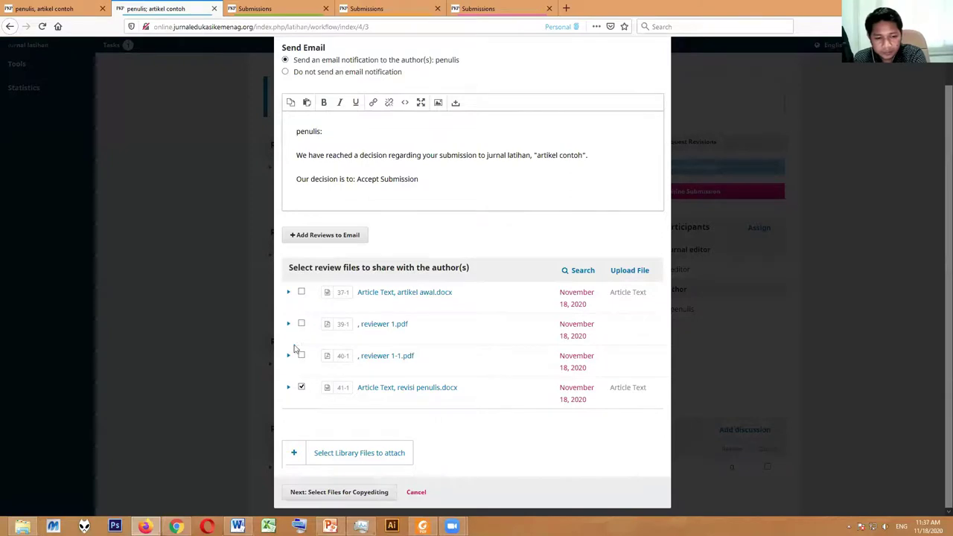
left_click(365, 494)
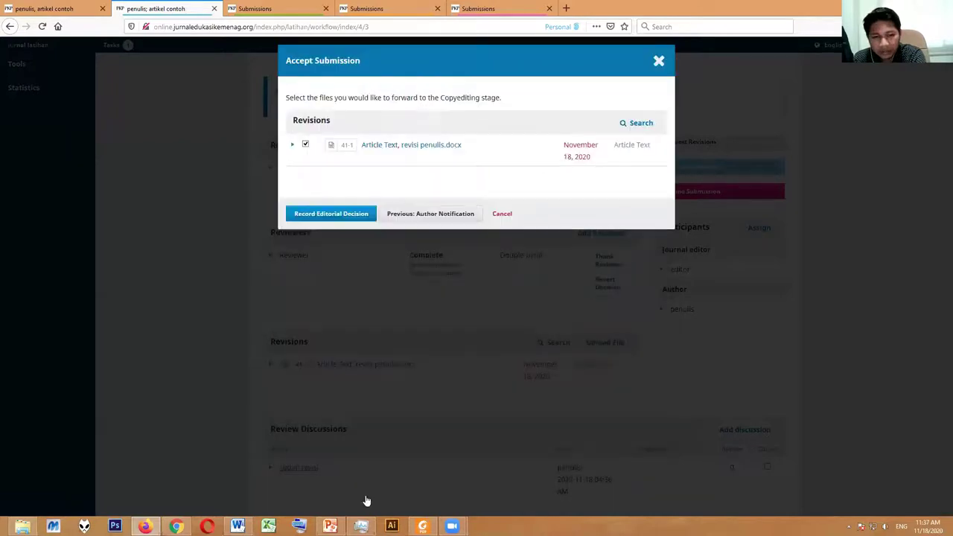
left_click(317, 221)
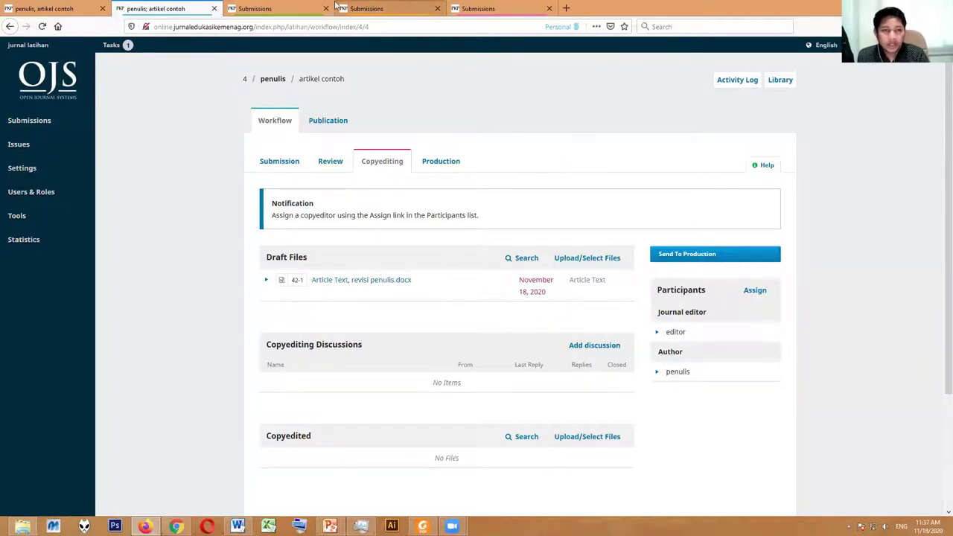
left_click(364, 9)
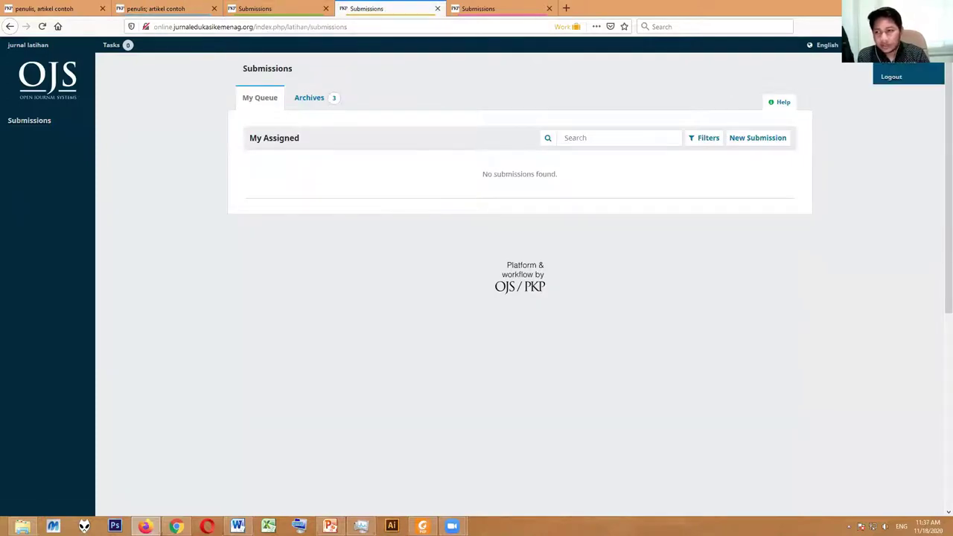
left_click(819, 45)
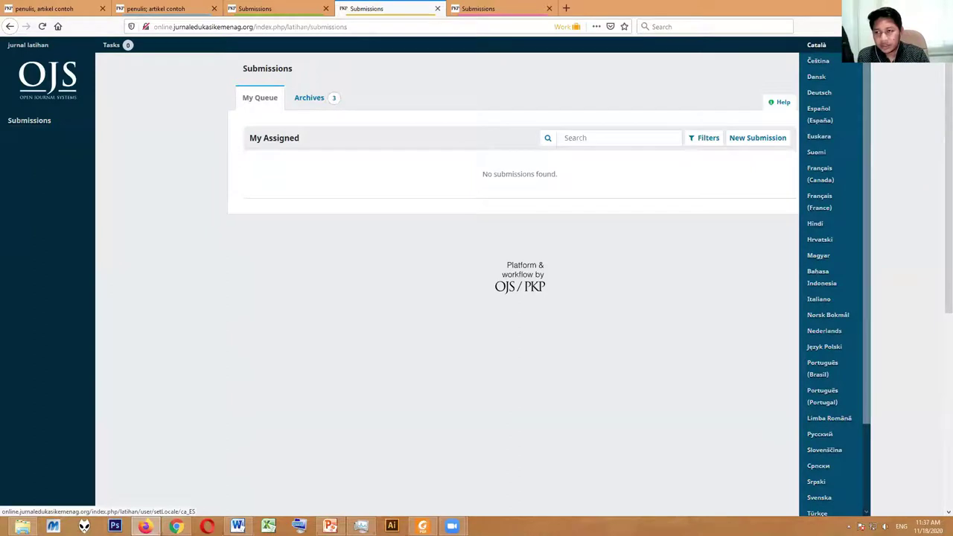
mouse_move(909, 44)
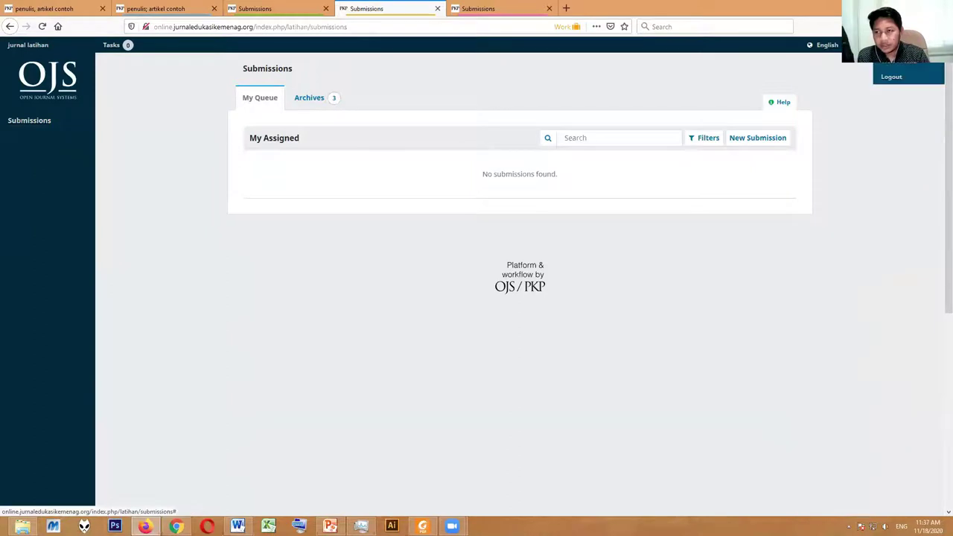
left_click(28, 123)
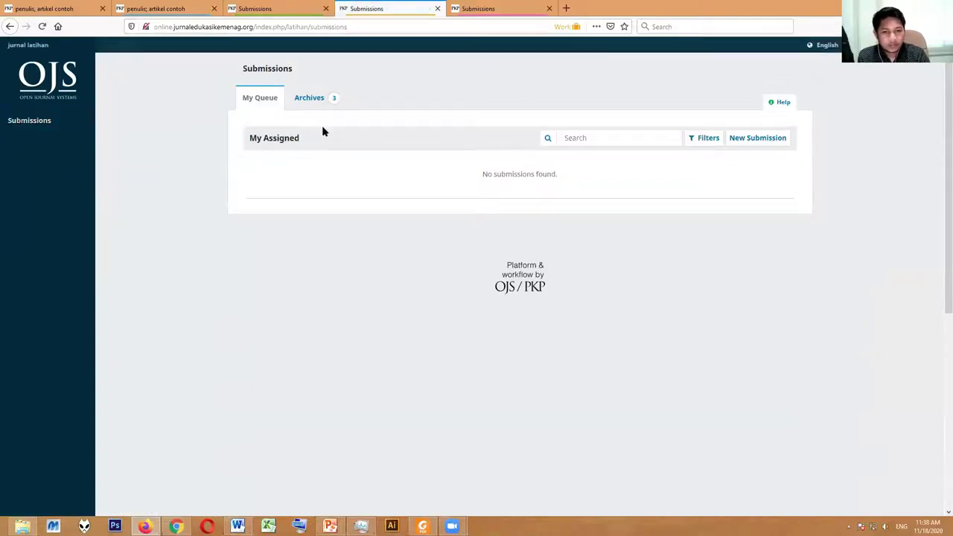
left_click(187, 8)
scroll(585, 242, "down", 3)
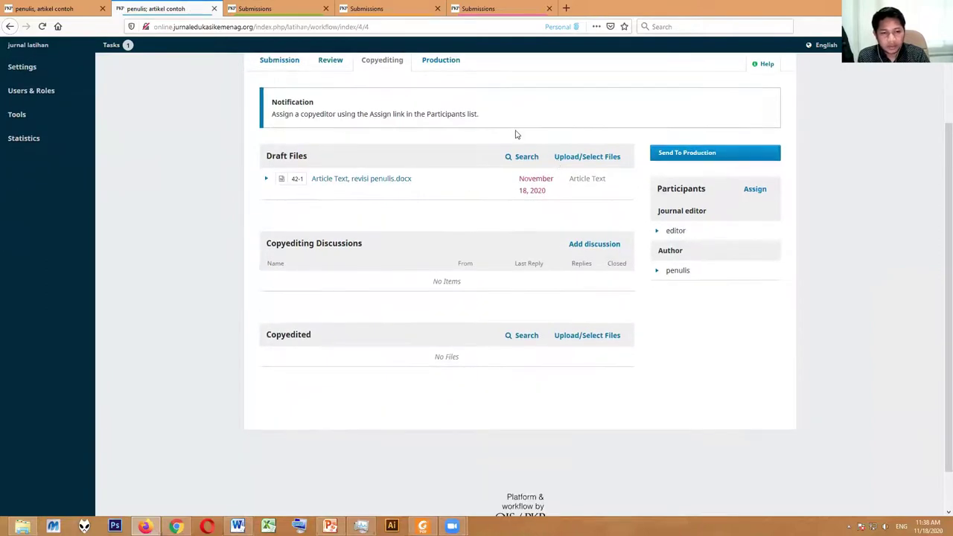
scroll(515, 132, "up", 3)
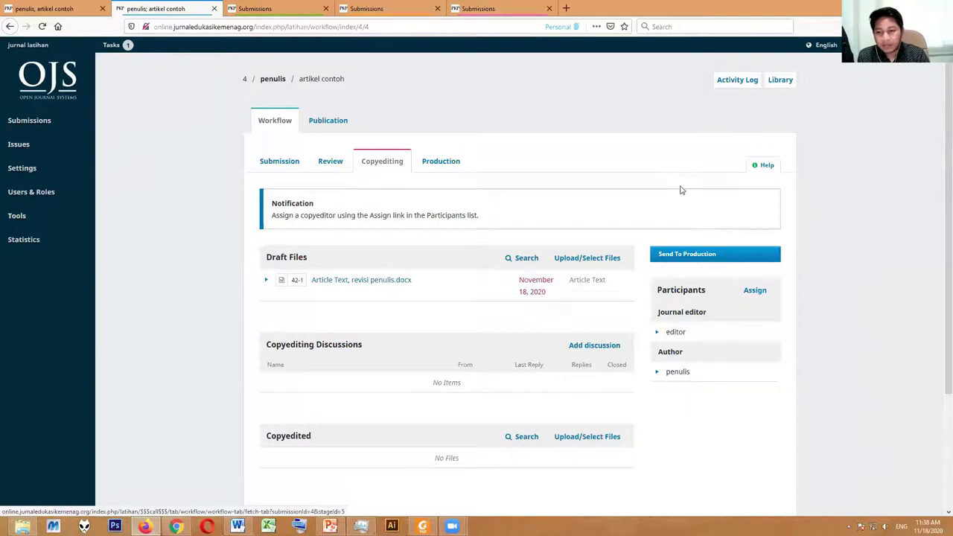
scroll(680, 190, "down", 3)
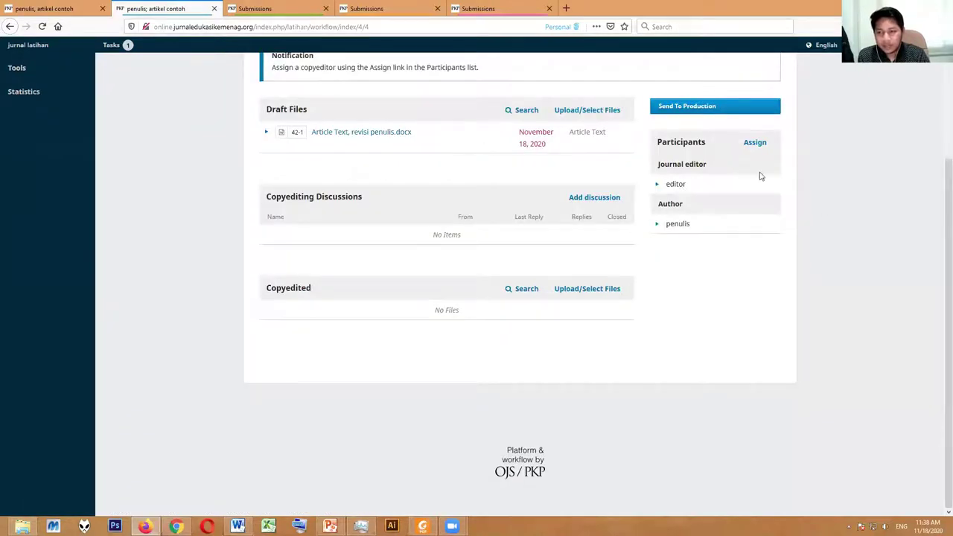
left_click(376, 8)
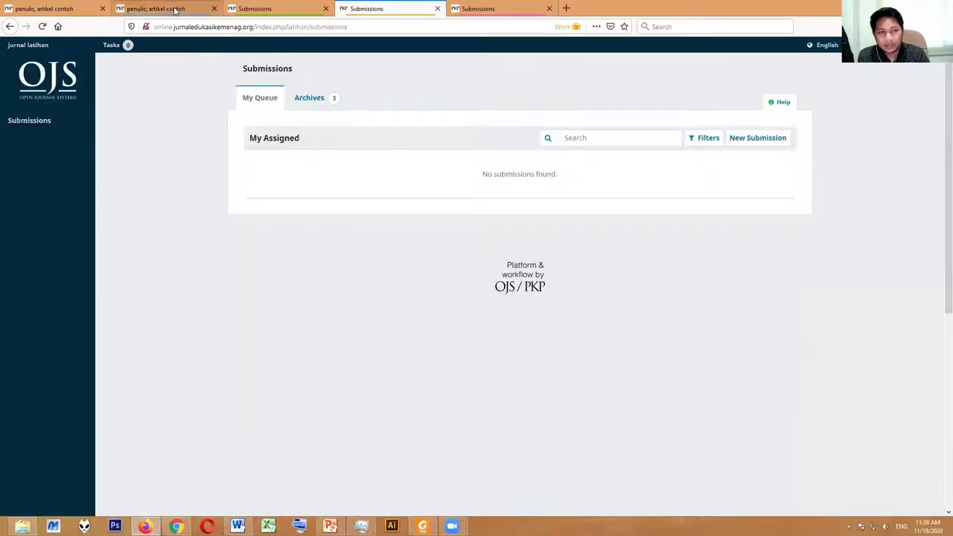
mouse_move(871, 69)
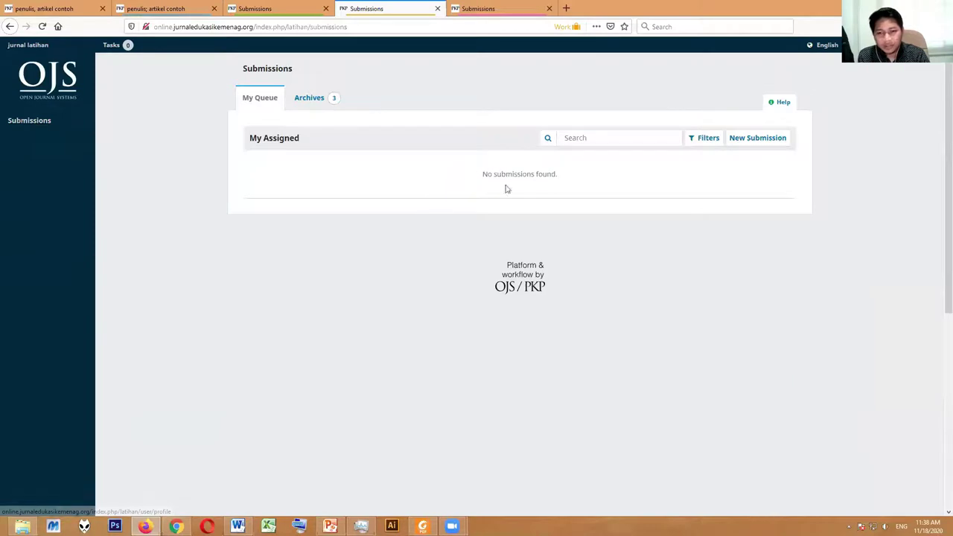
left_click(146, 9)
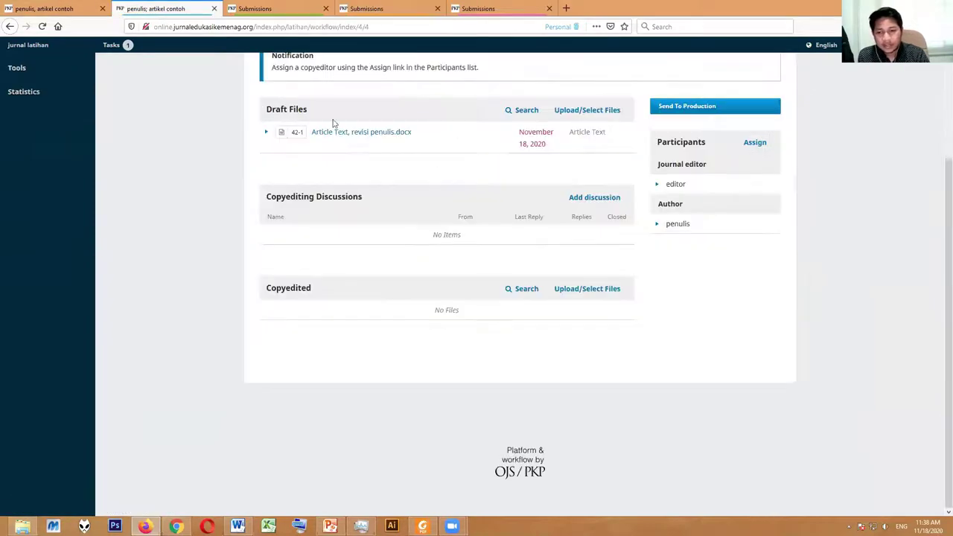
- Assign the user found by searching 'cop' as Copyeditor, allowed to edit publication details
left_click(754, 143)
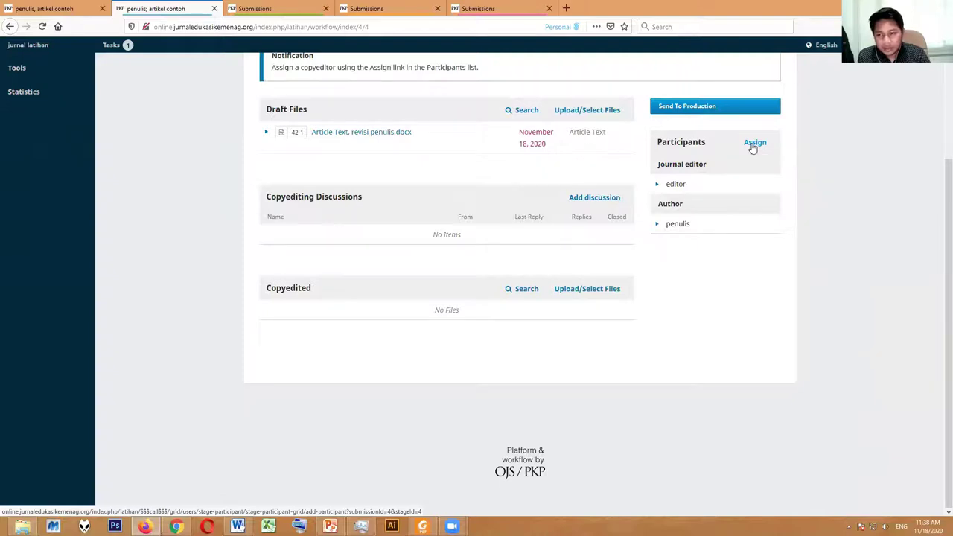
left_click(340, 122)
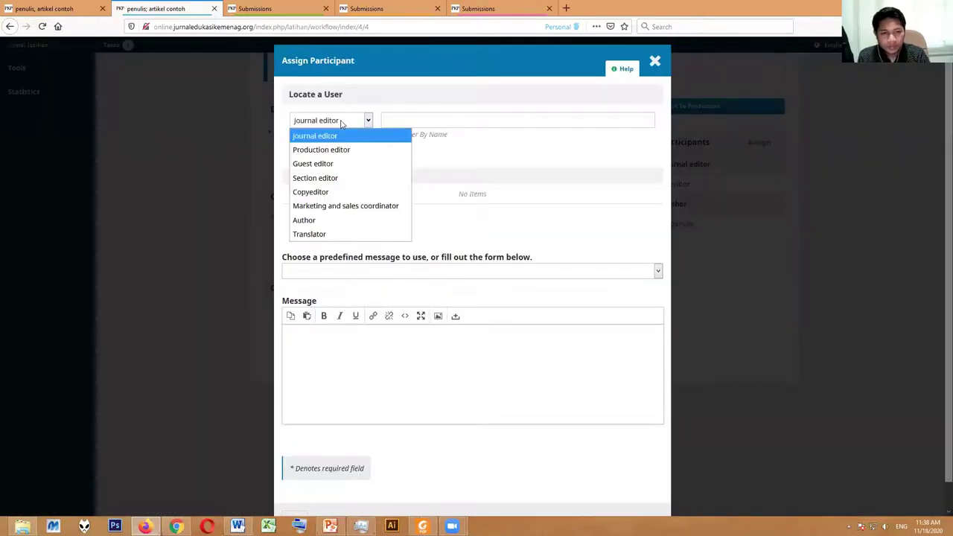
left_click(355, 192)
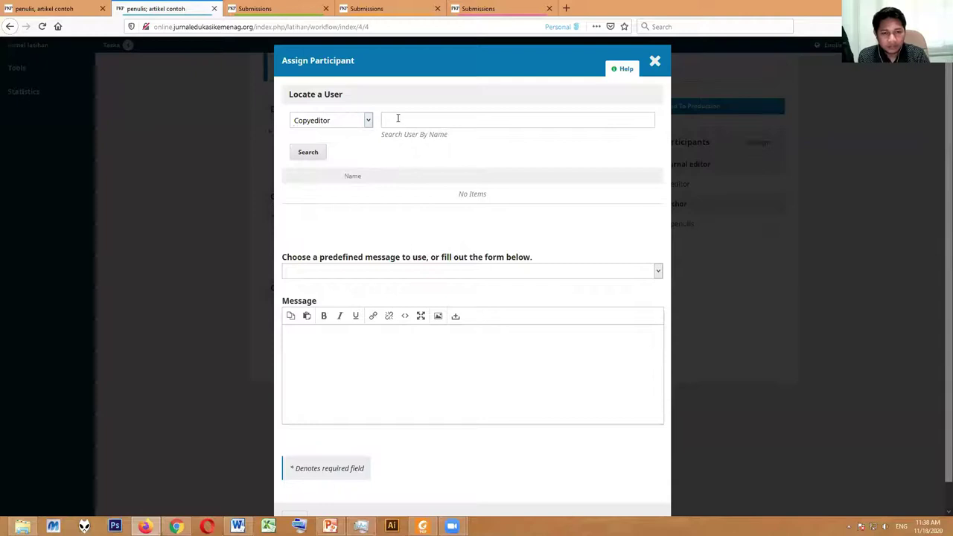
left_click(398, 118)
type("cop")
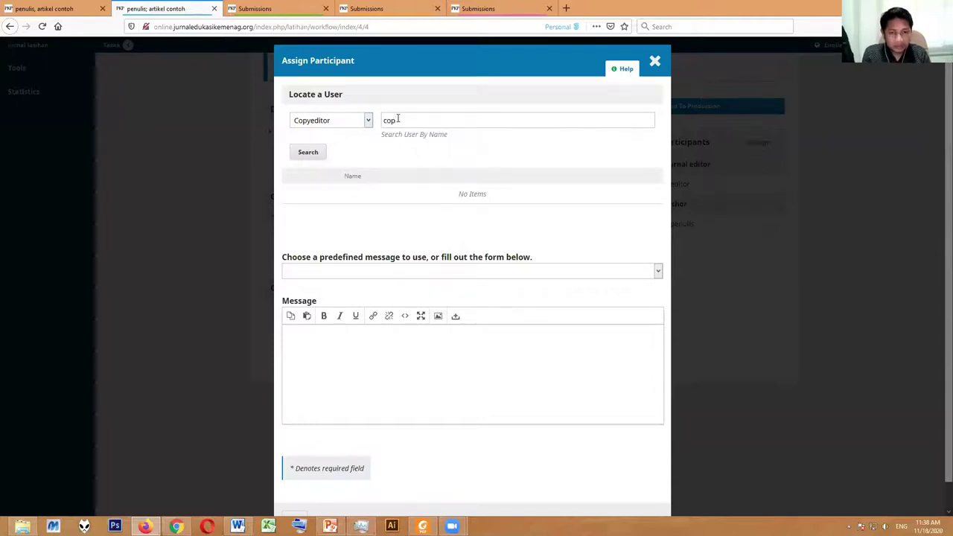
left_click(313, 154)
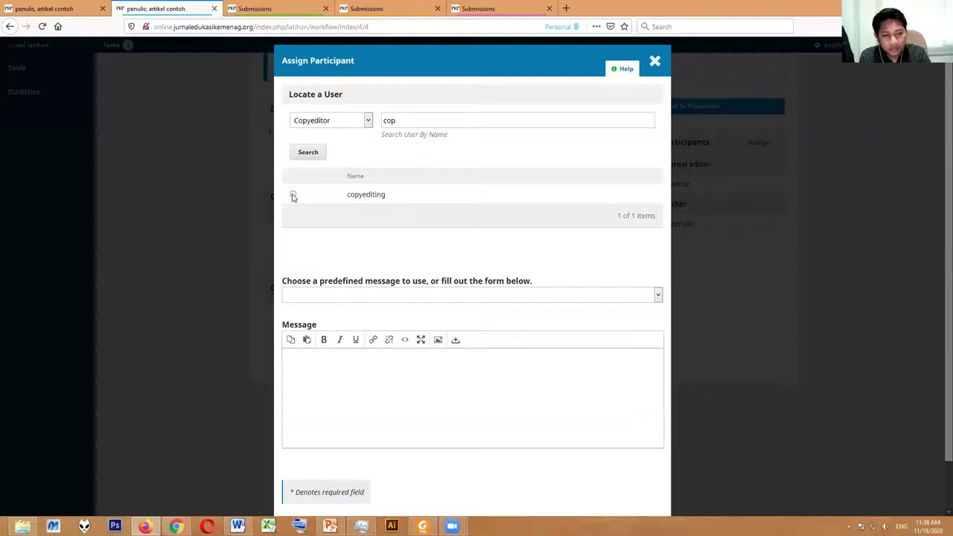
left_click(292, 195)
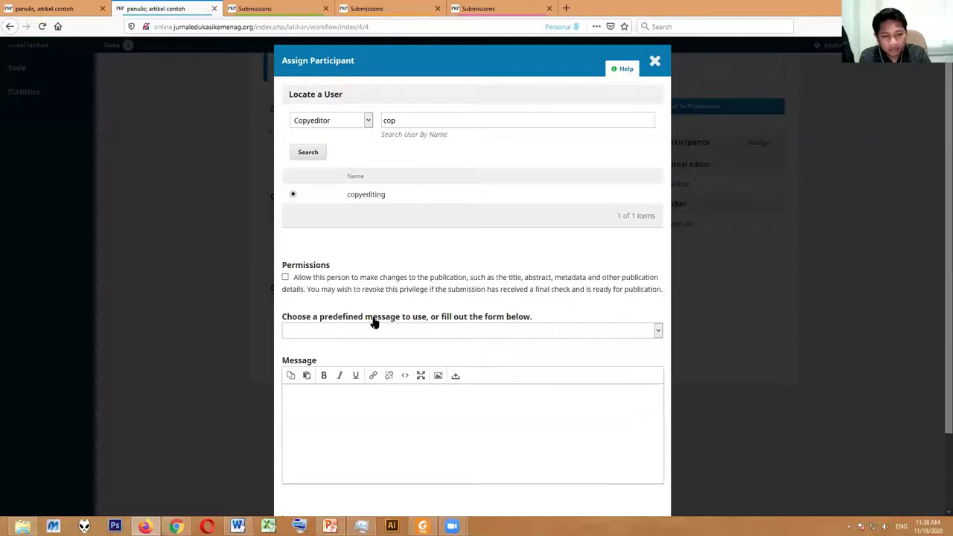
left_click(333, 332)
- Send the copyeditor the [JL] Copyediting Request message and confirm the assignment
left_click(286, 277)
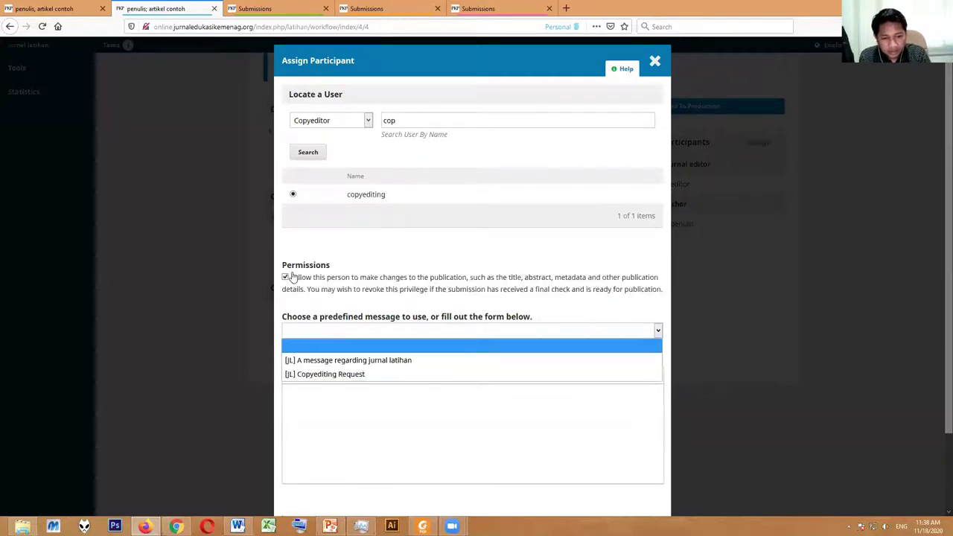
left_click(371, 375)
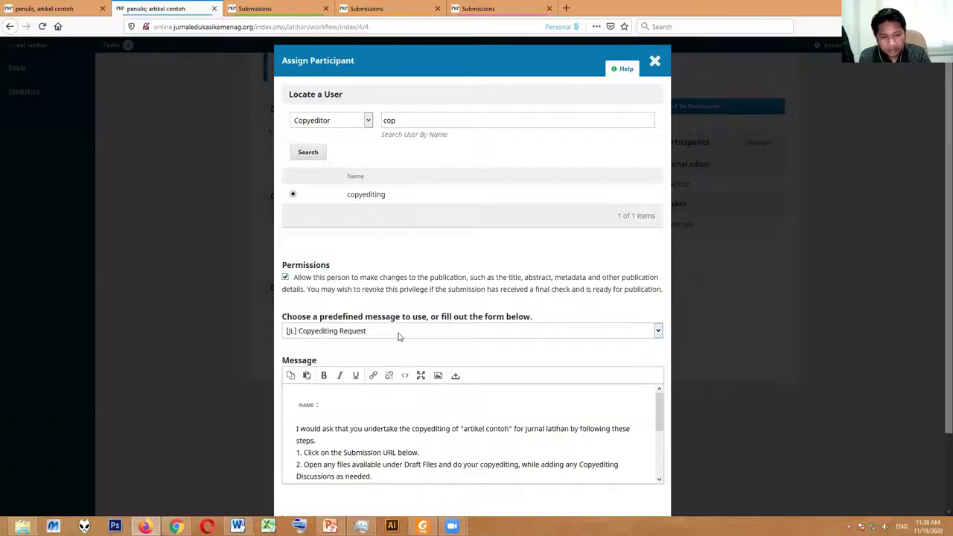
scroll(357, 334, "down", 2)
left_click(395, 245)
left_click(395, 245)
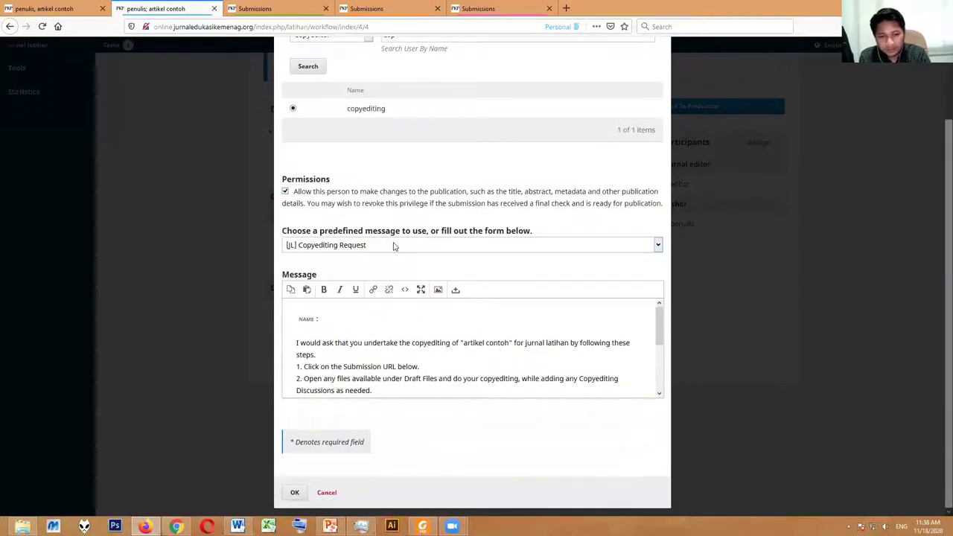
left_click(294, 495)
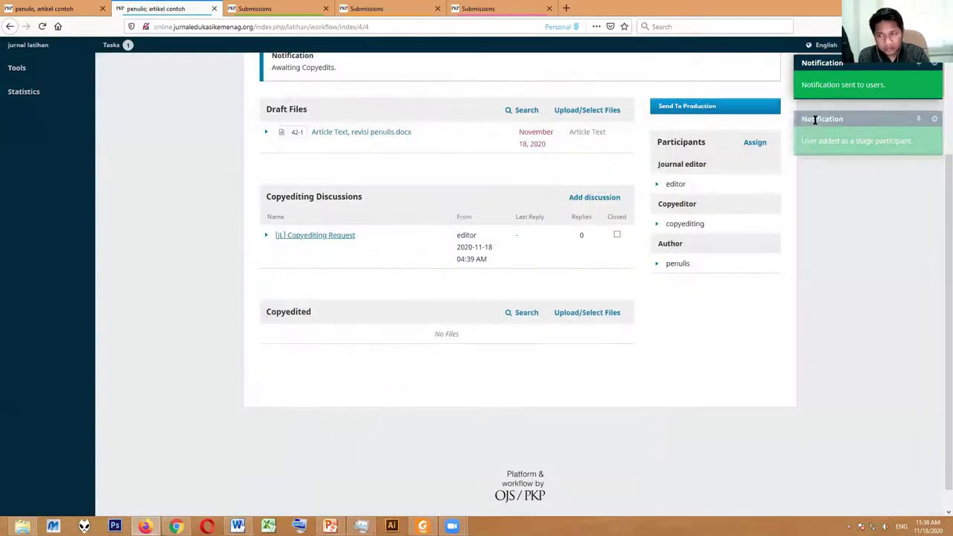
left_click(399, 8)
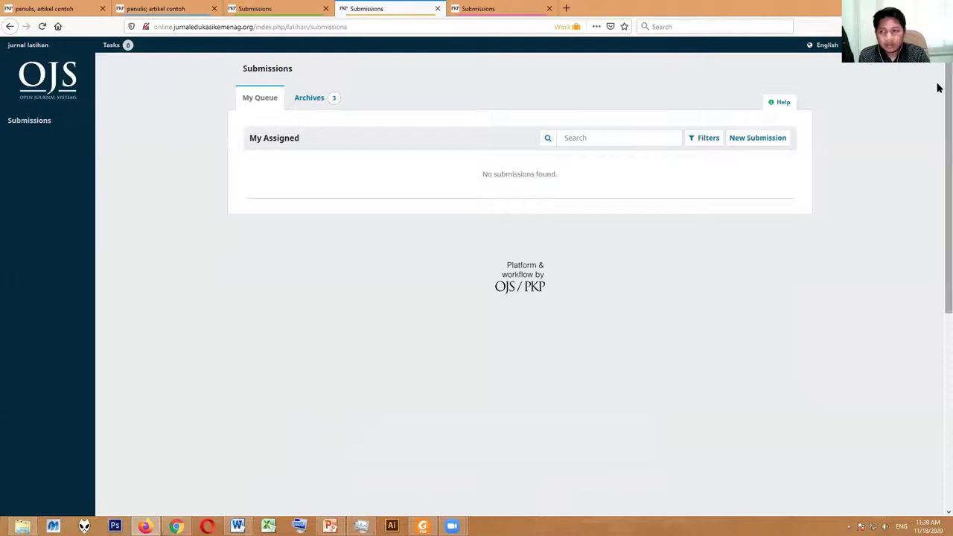
mouse_move(894, 45)
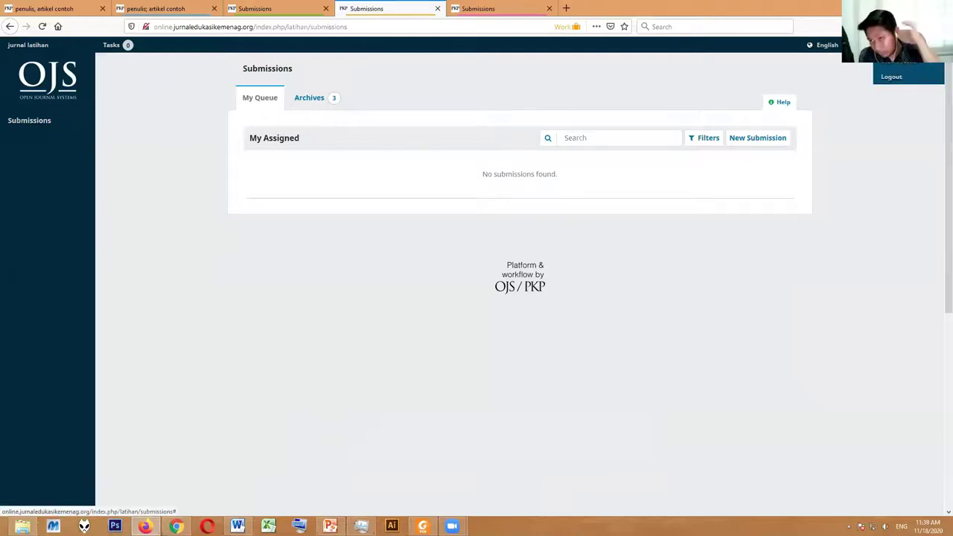
left_click(40, 26)
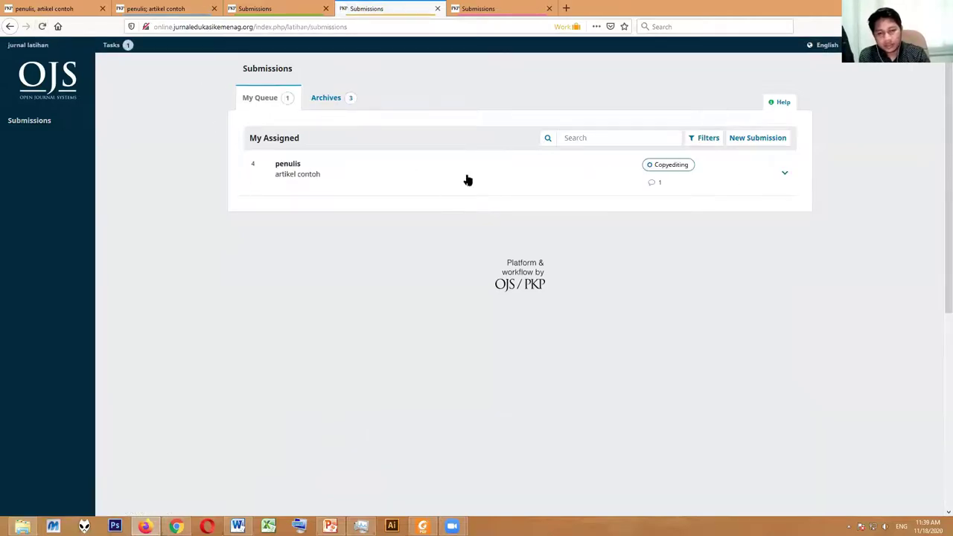
left_click(345, 173)
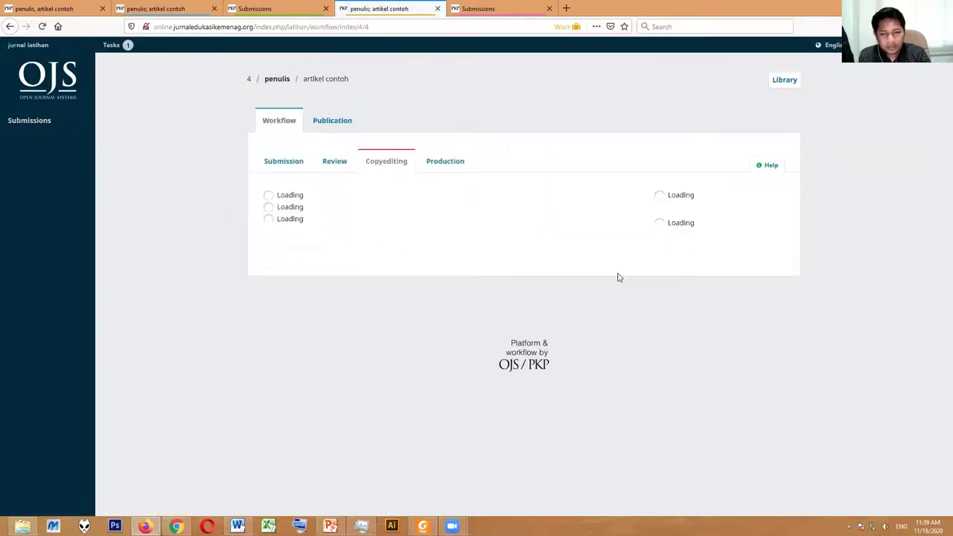
scroll(263, 291, "down", 2)
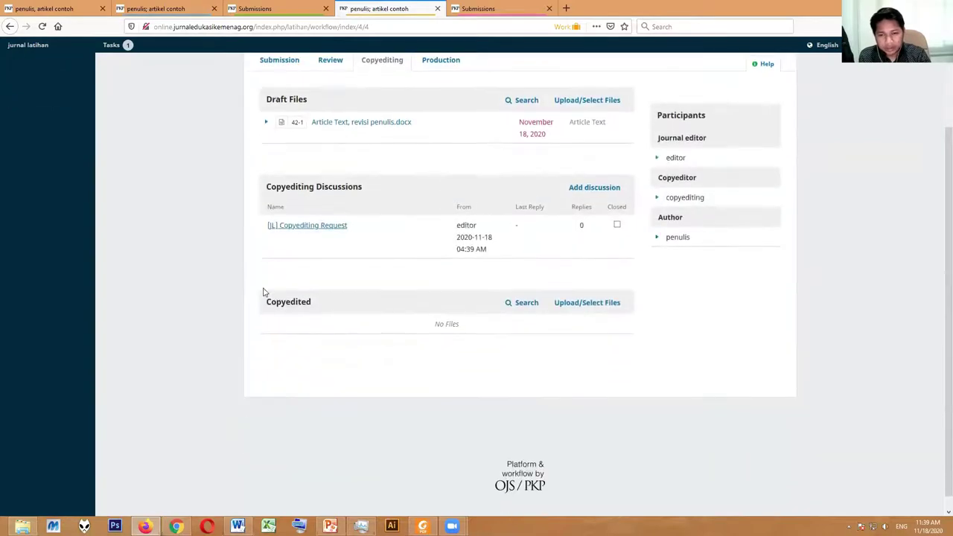
scroll(327, 272, "up", 2)
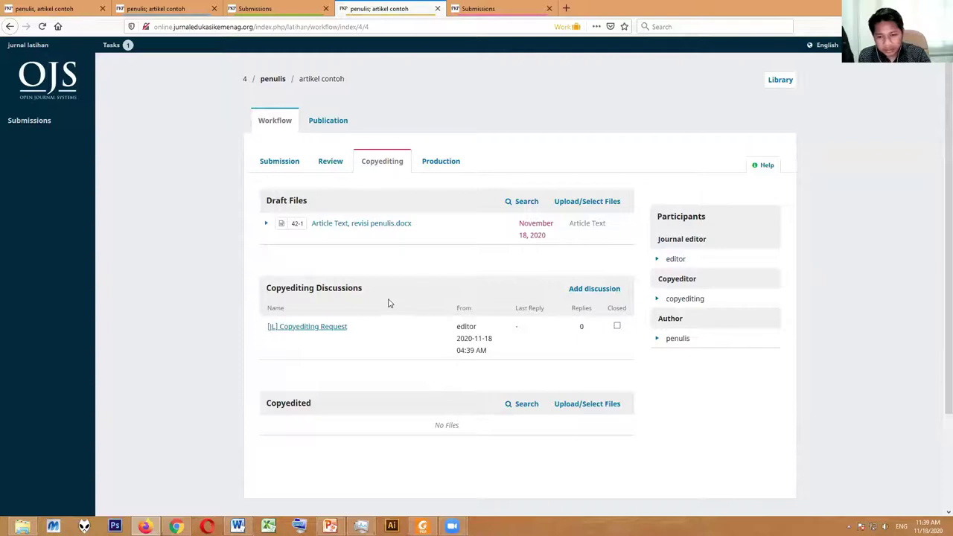
- Upload artikel copyediting.docx as the Article Text component and confirm it in the Copyedited list
left_click(612, 407)
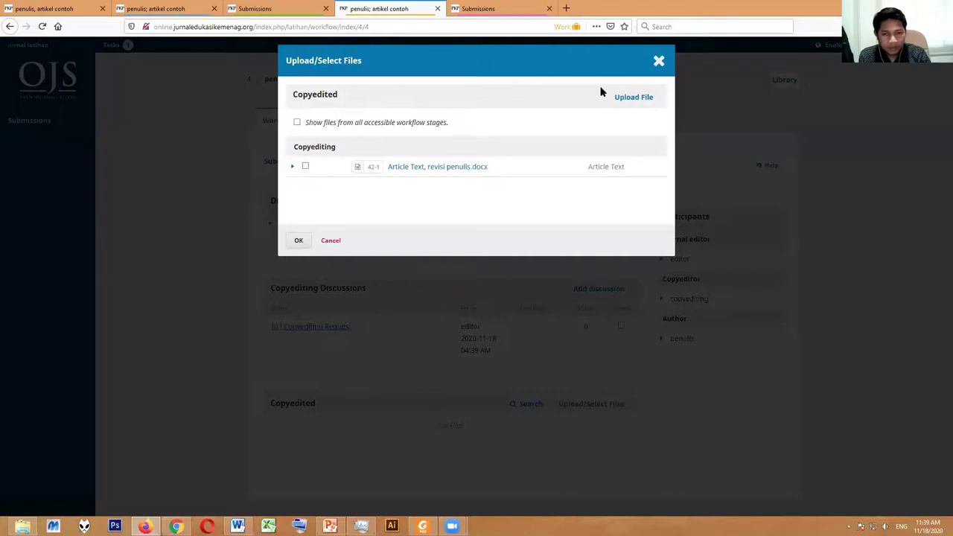
left_click(632, 98)
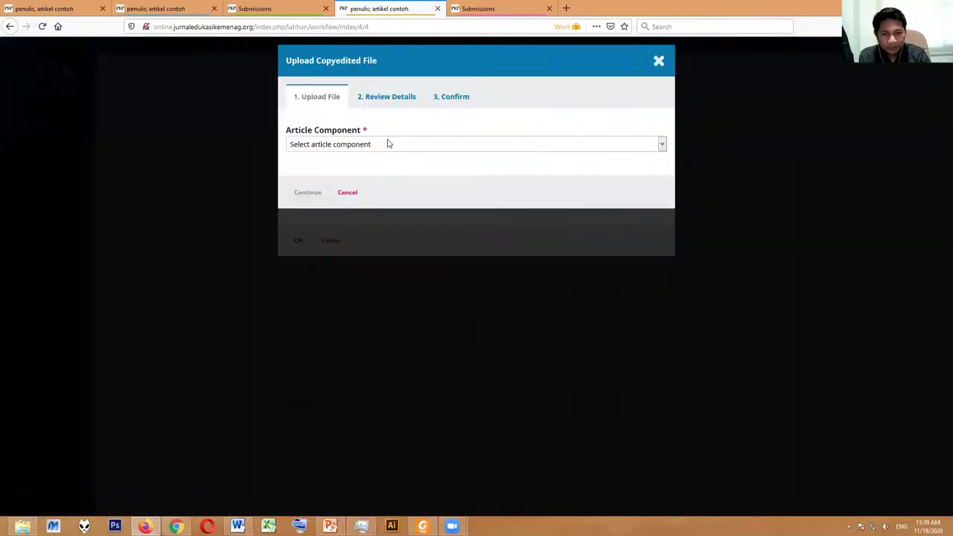
left_click(387, 143)
left_click(345, 174)
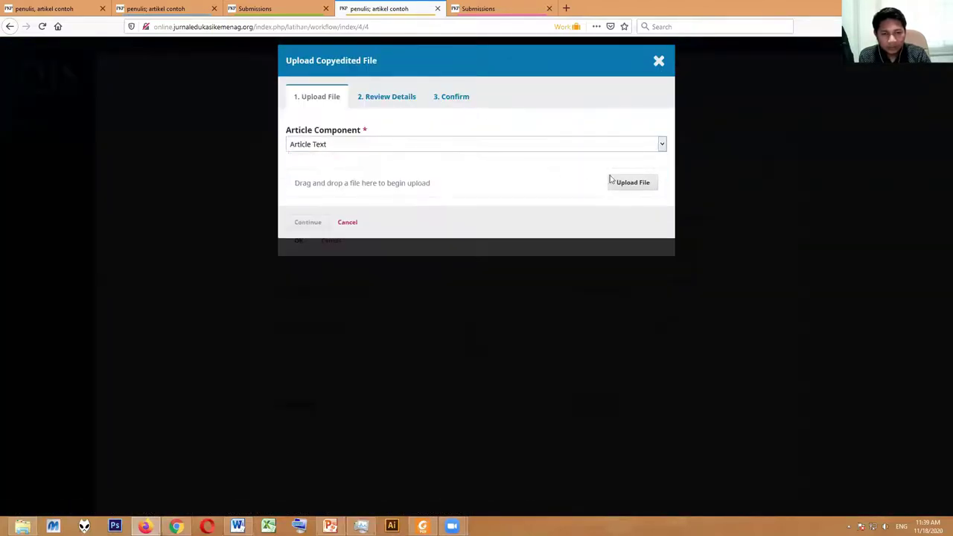
left_click(649, 185)
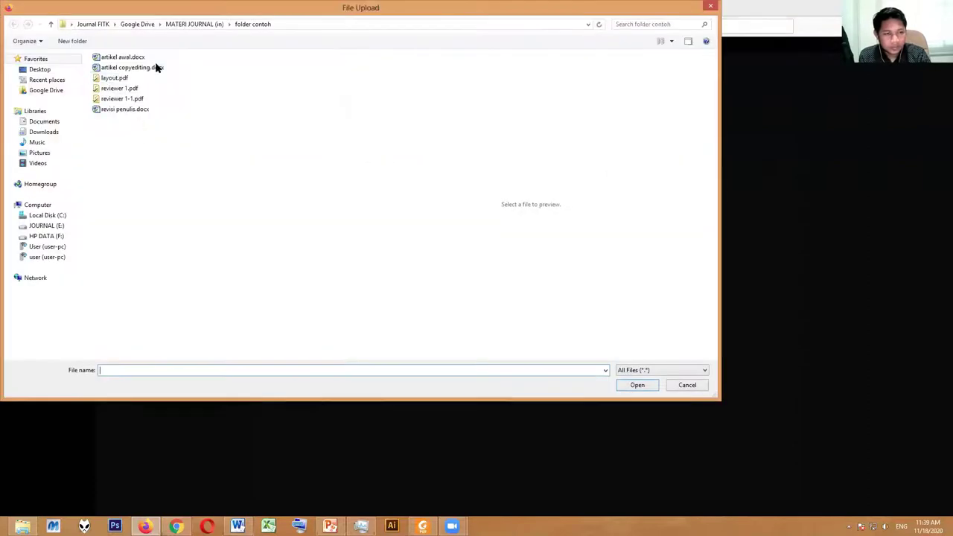
double_click(155, 68)
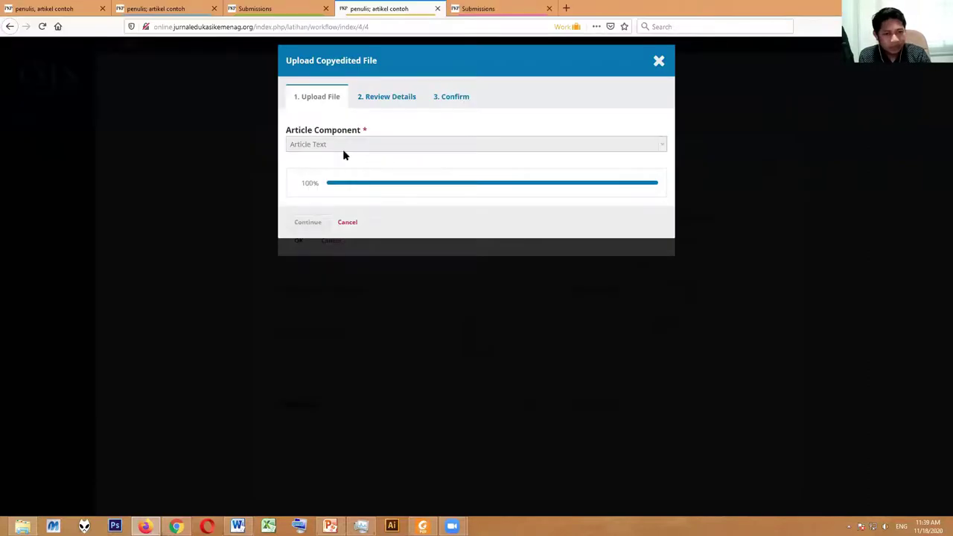
left_click(317, 225)
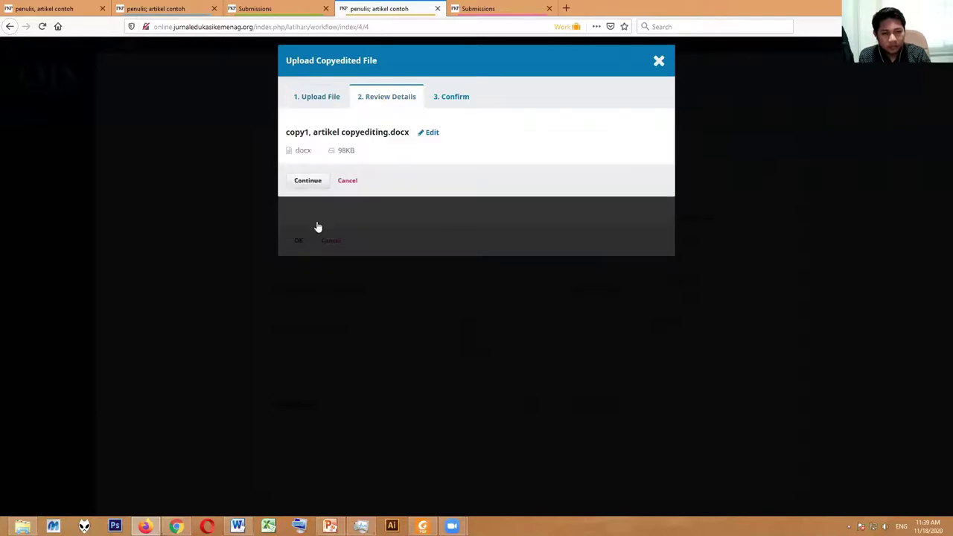
left_click(306, 181)
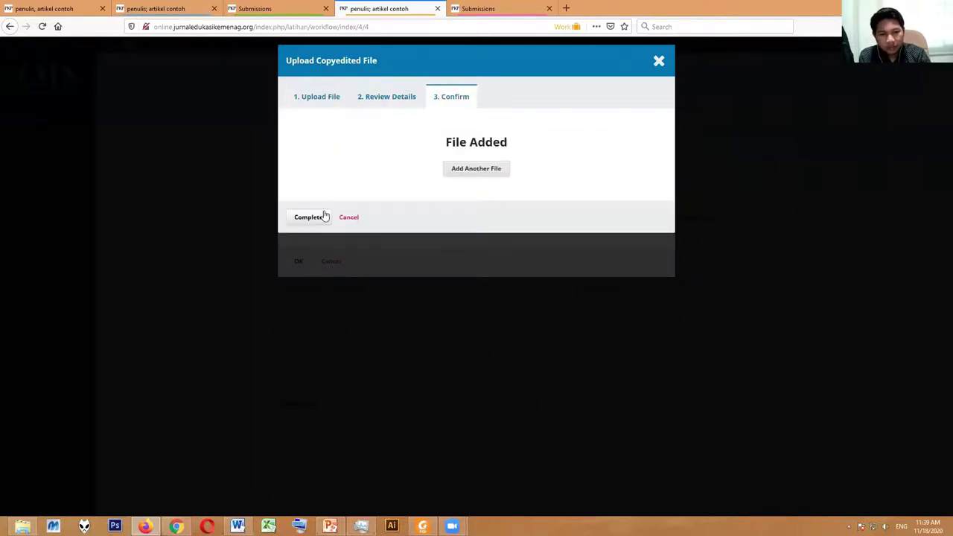
left_click(315, 217)
left_click(297, 262)
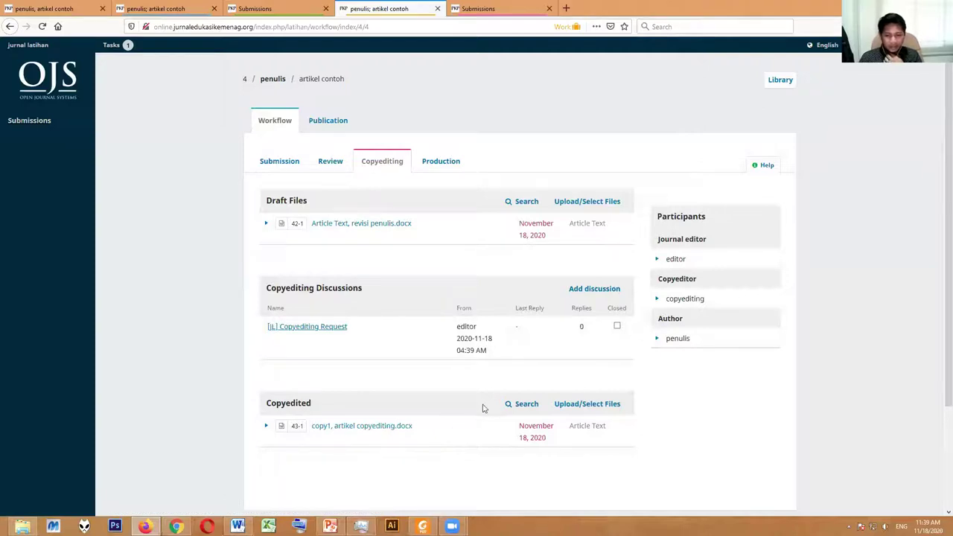
scroll(482, 410, "down", 3)
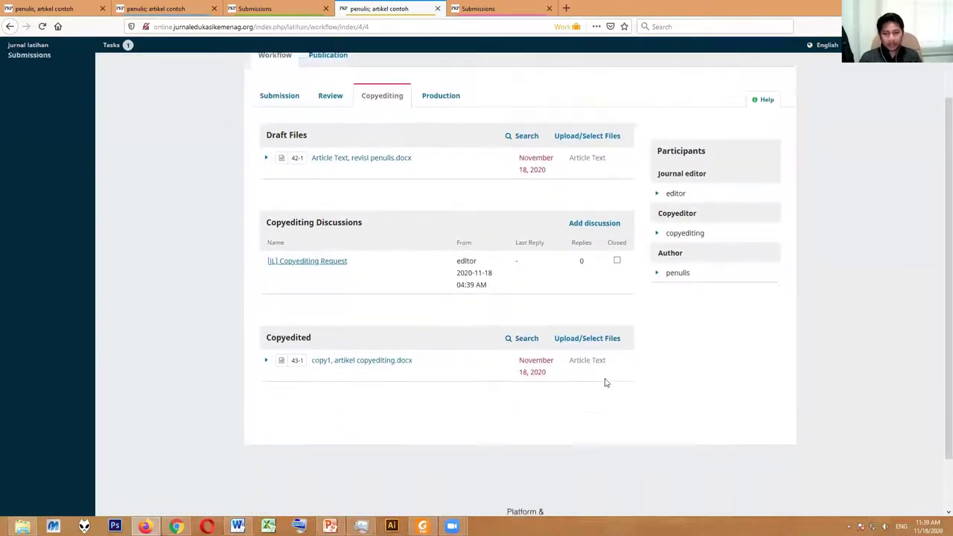
scroll(604, 383, "up", 3)
scroll(519, 296, "down", 3)
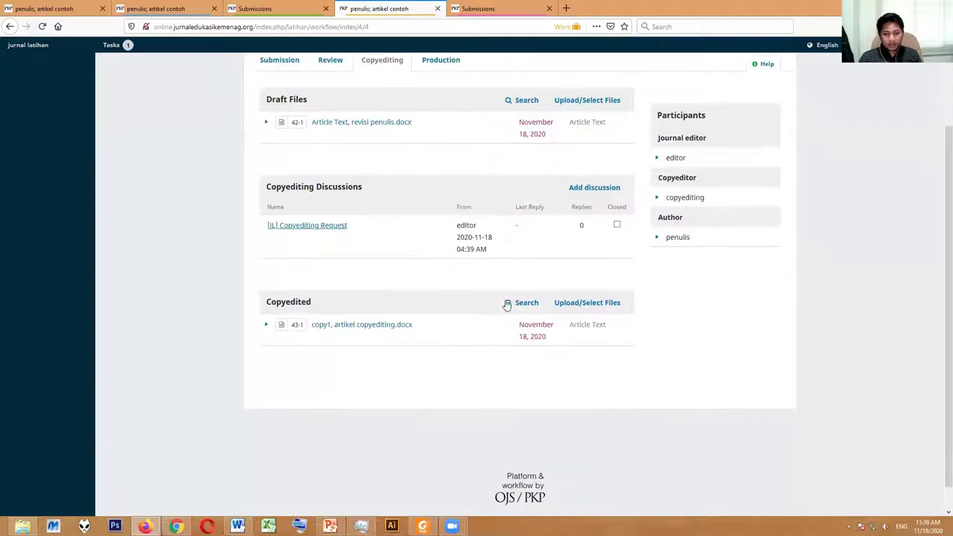
scroll(557, 297, "up", 3)
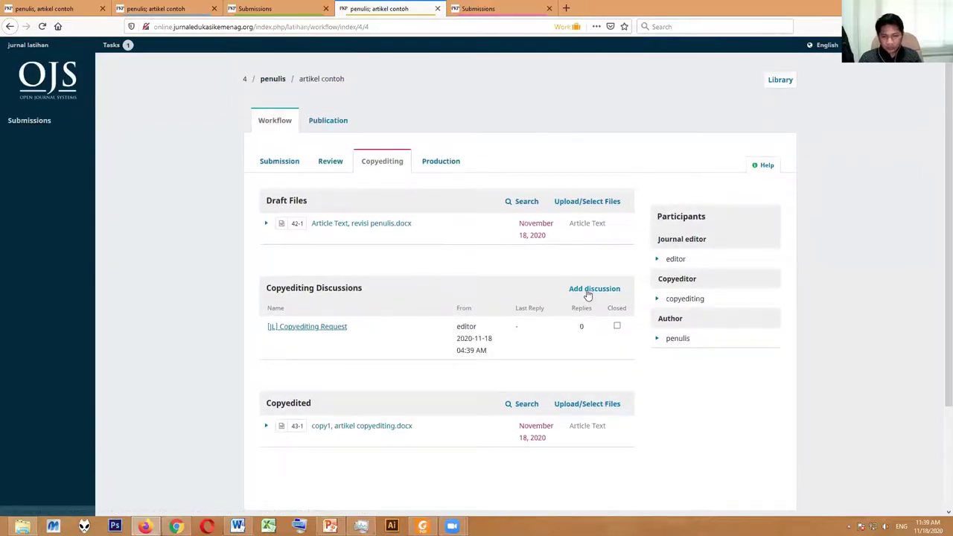
- Start a copyediting discussion with the journal editor and copyeditor, subject 'sudah selesai'
left_click(588, 289)
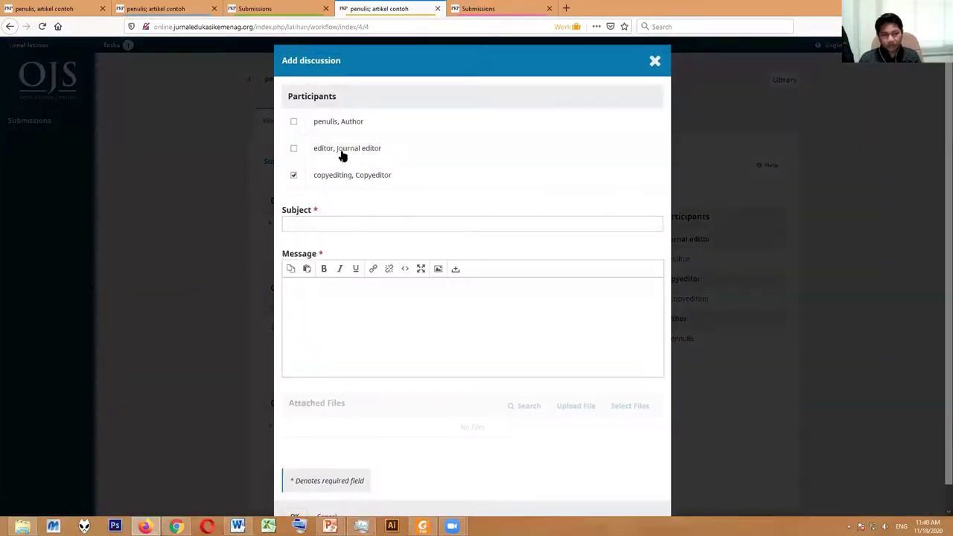
left_click(295, 149)
left_click(294, 175)
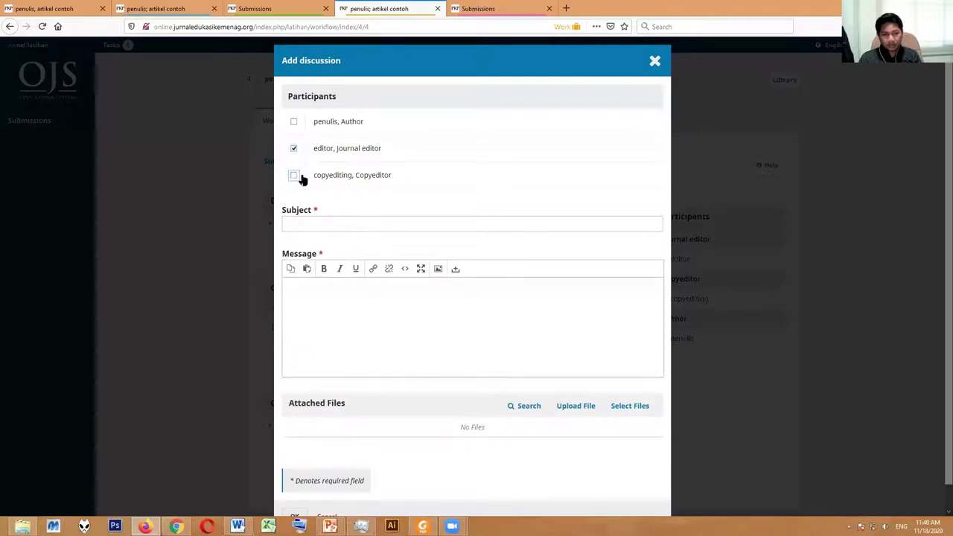
left_click(294, 175)
left_click(330, 222)
type("sudah selesai")
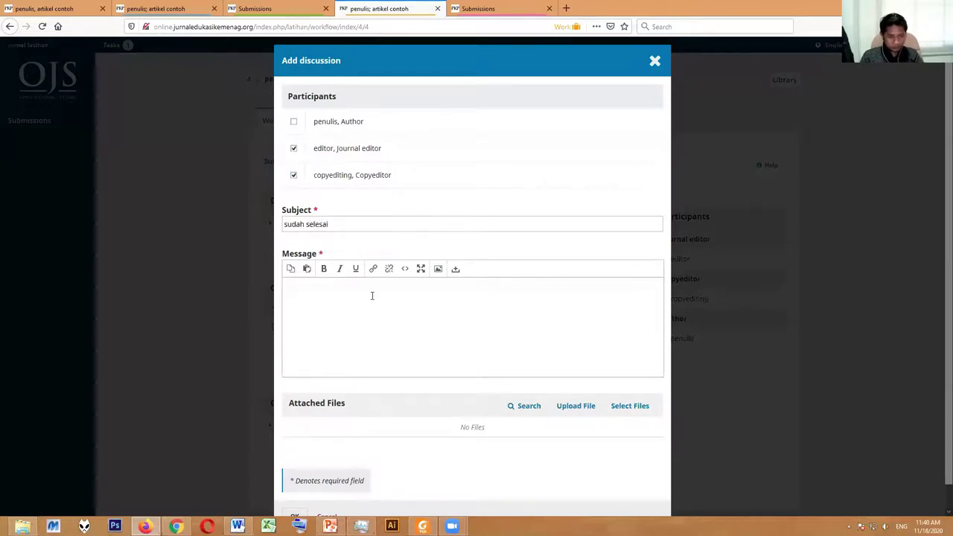
type("udah sel")
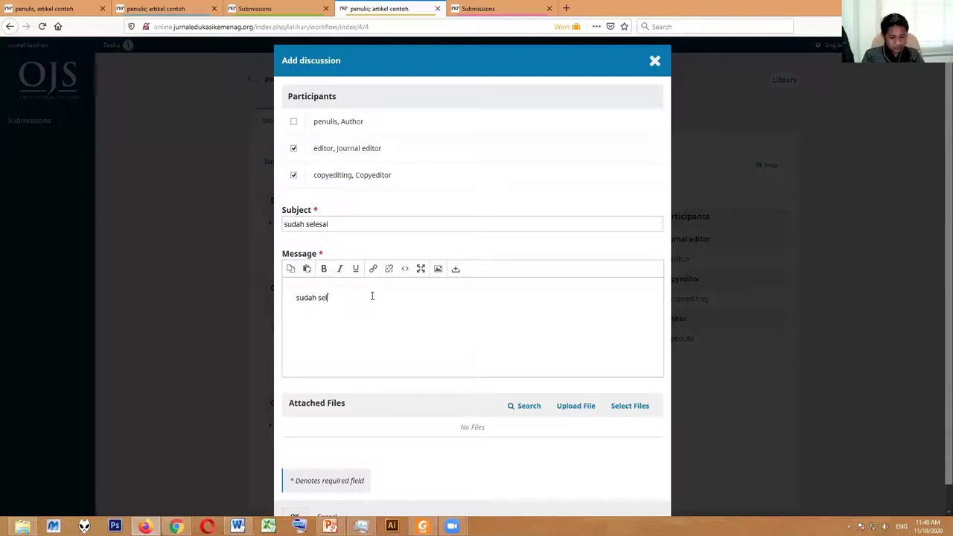
type("esai")
scroll(373, 402, "down", 1)
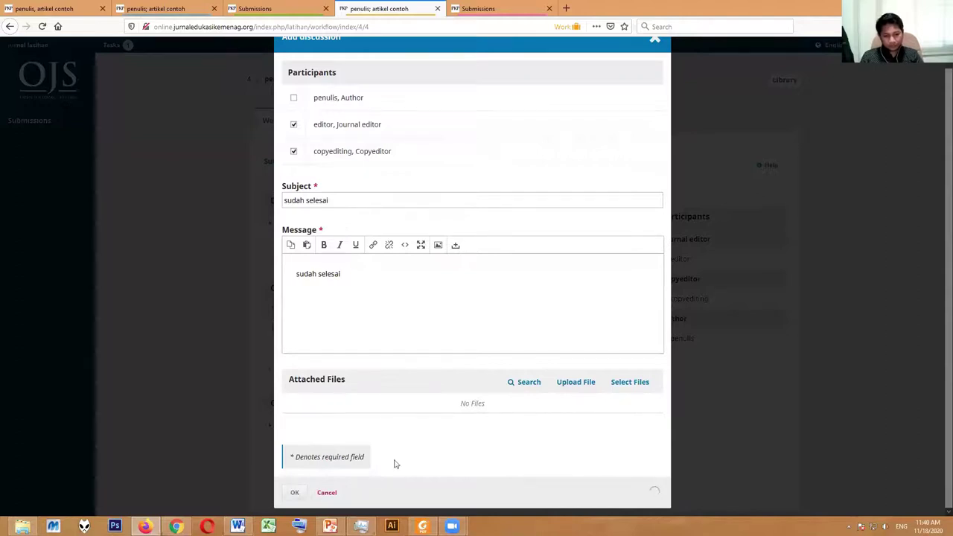
scroll(321, 395, "down", 2)
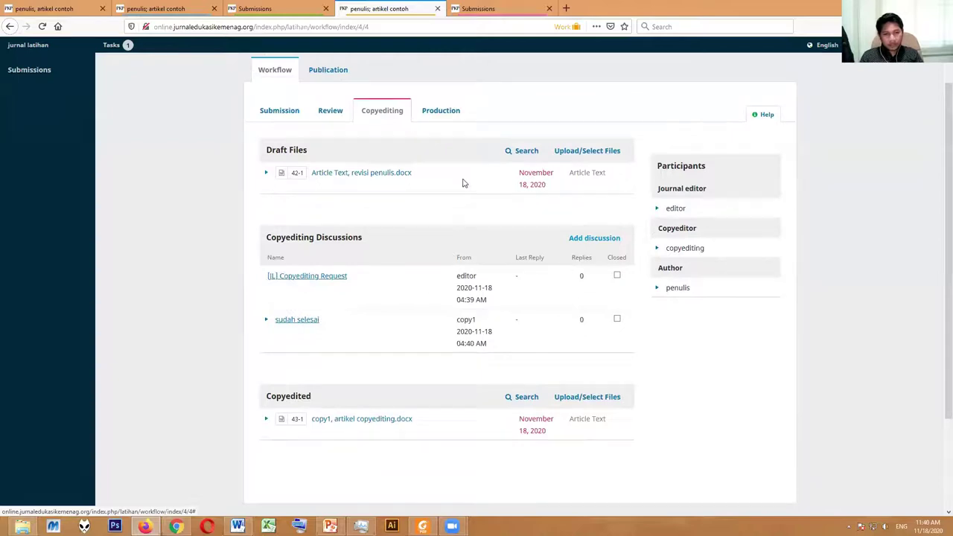
- Reload the editor's article page in the second browser tab to show the latest discussions
left_click(176, 8)
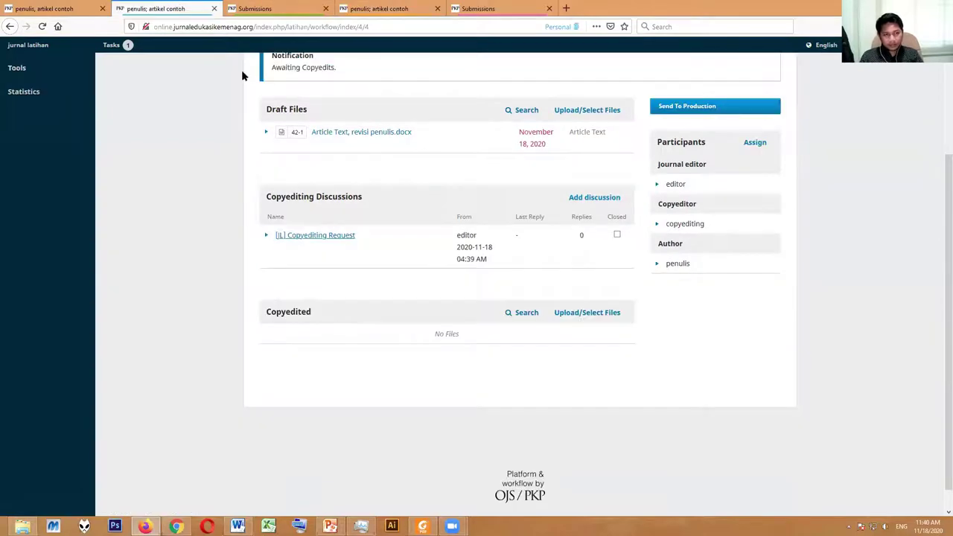
scroll(304, 164, "up", 3)
scroll(235, 114, "down", 1)
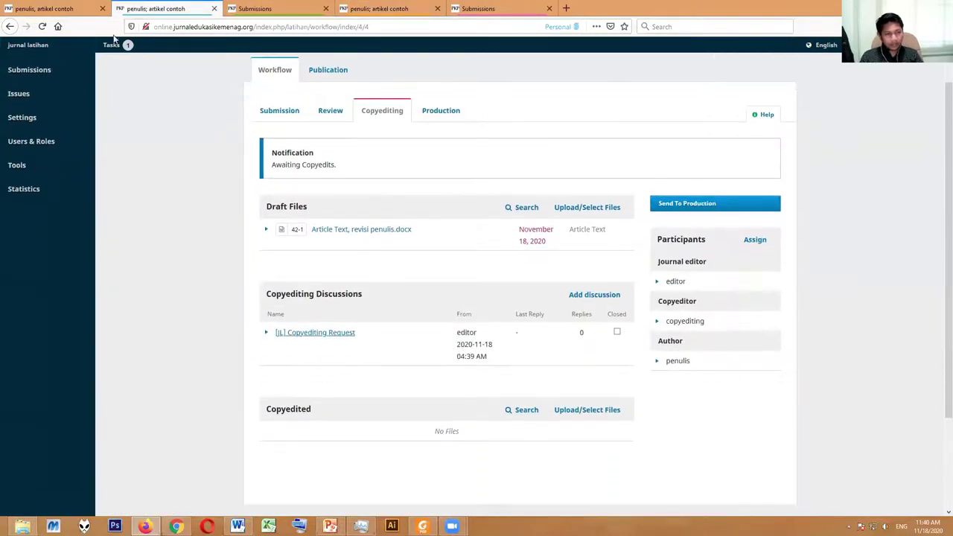
left_click(43, 26)
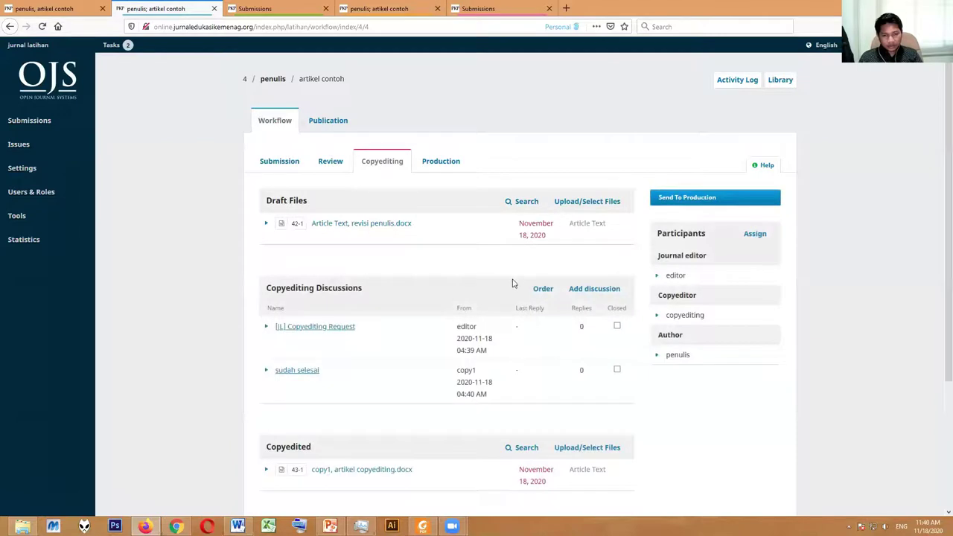
scroll(512, 278, "down", 3)
scroll(417, 387, "up", 2)
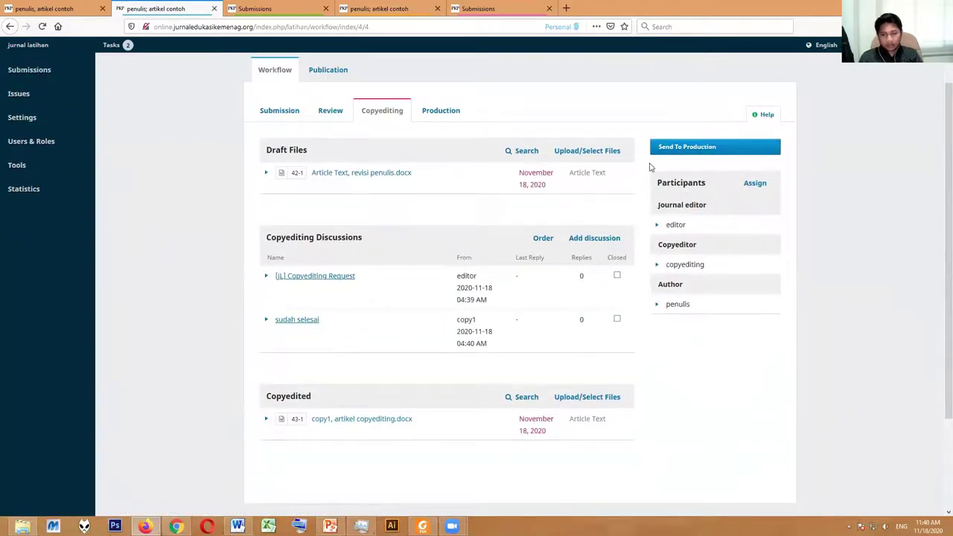
- Open the Assign Participant dialog and its role list, then close it without saving
left_click(755, 183)
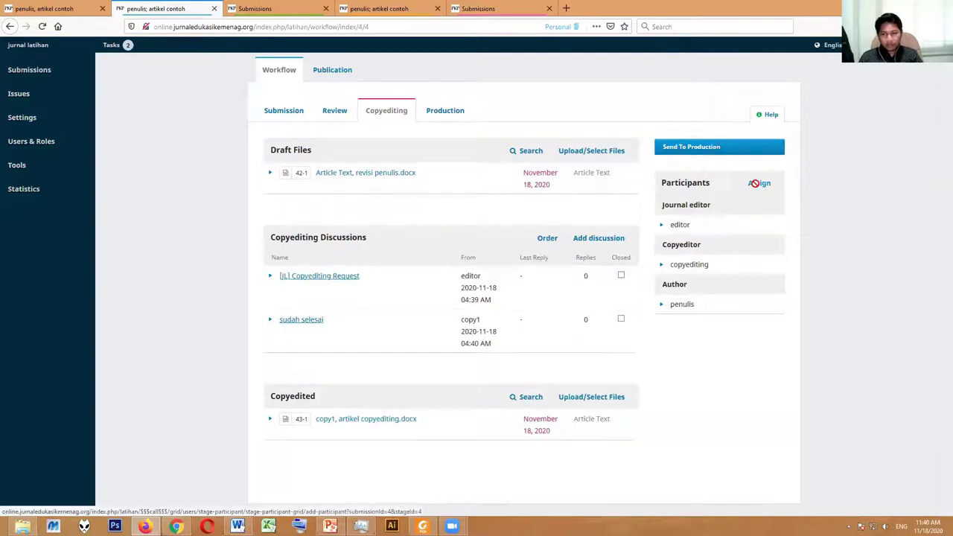
left_click(368, 122)
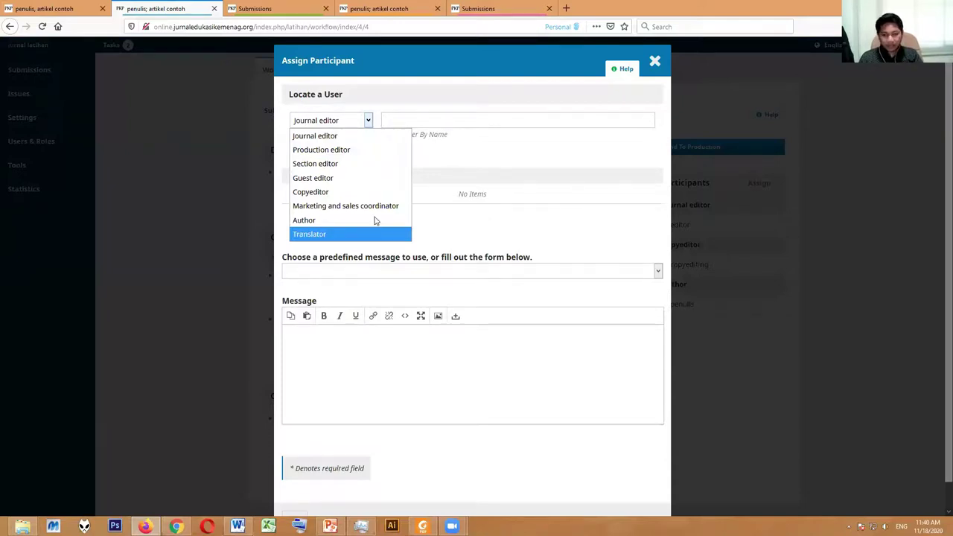
left_click(654, 67)
left_click(652, 66)
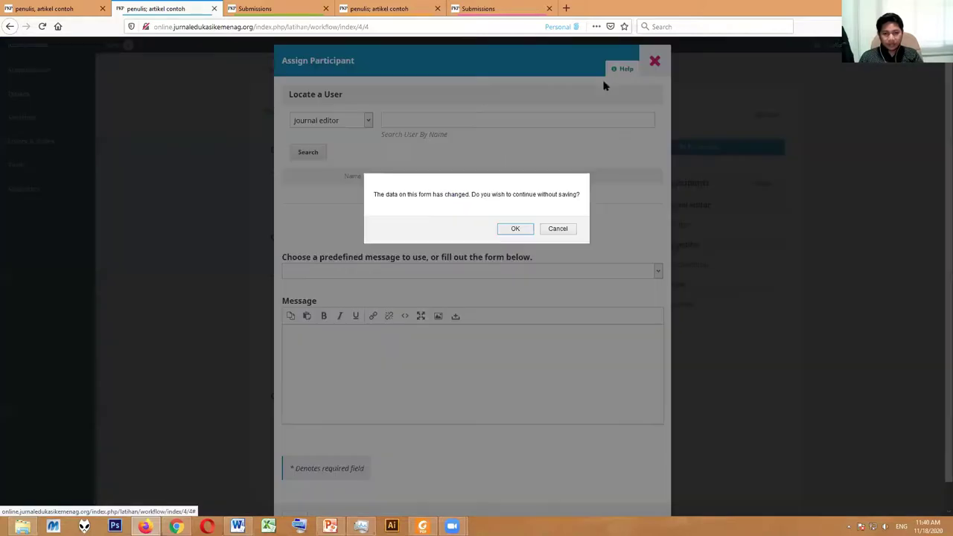
left_click(515, 229)
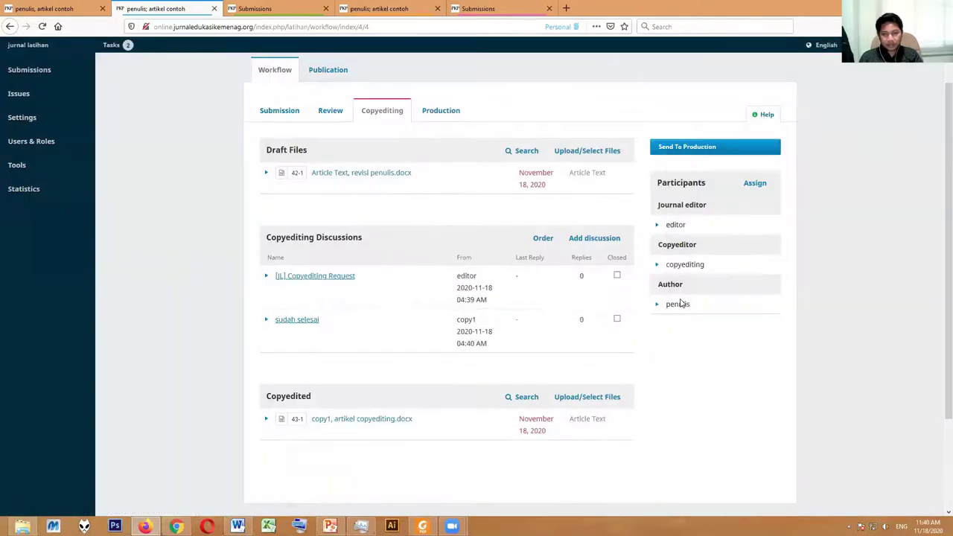
scroll(695, 257, "down", 1)
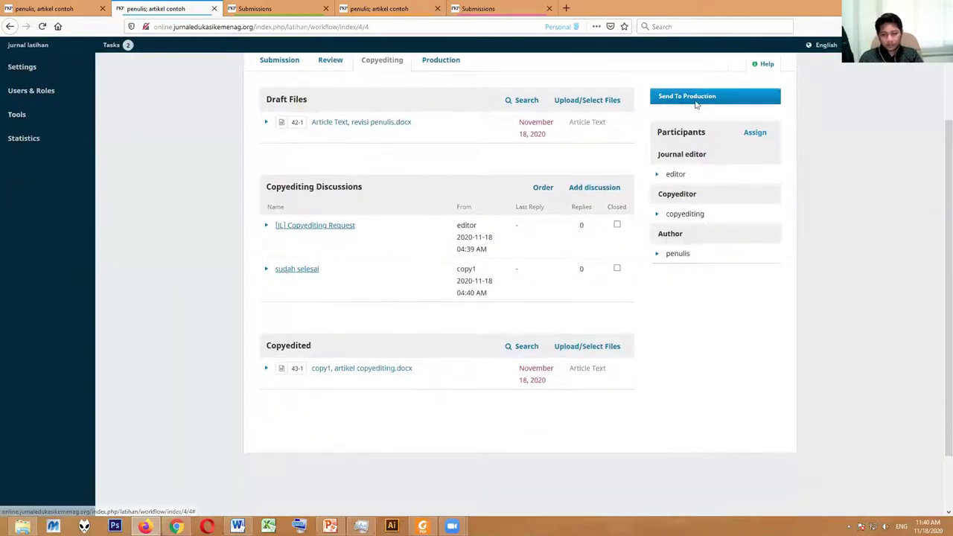
- Record the Send to Production decision, keeping the copyedited file selected for production
left_click(699, 99)
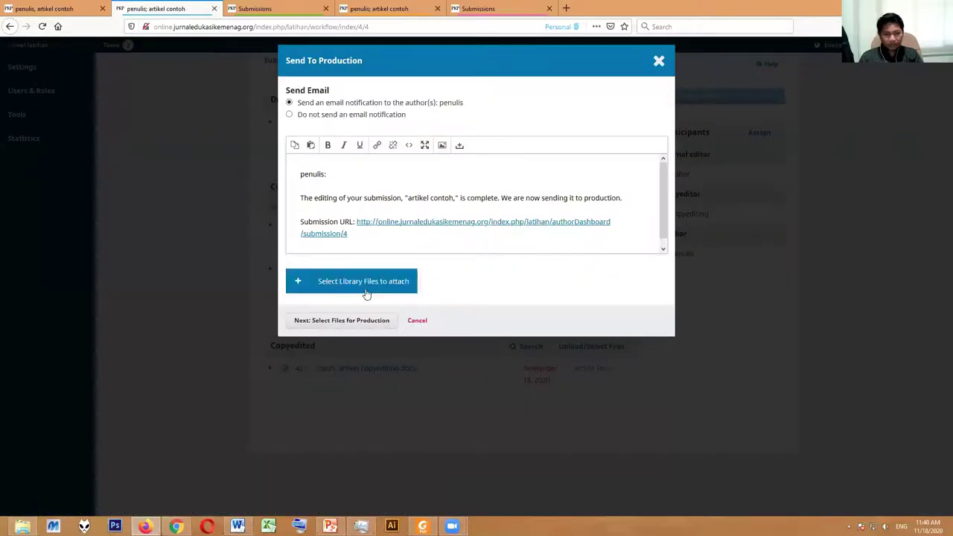
left_click(320, 290)
scroll(315, 283, "down", 1)
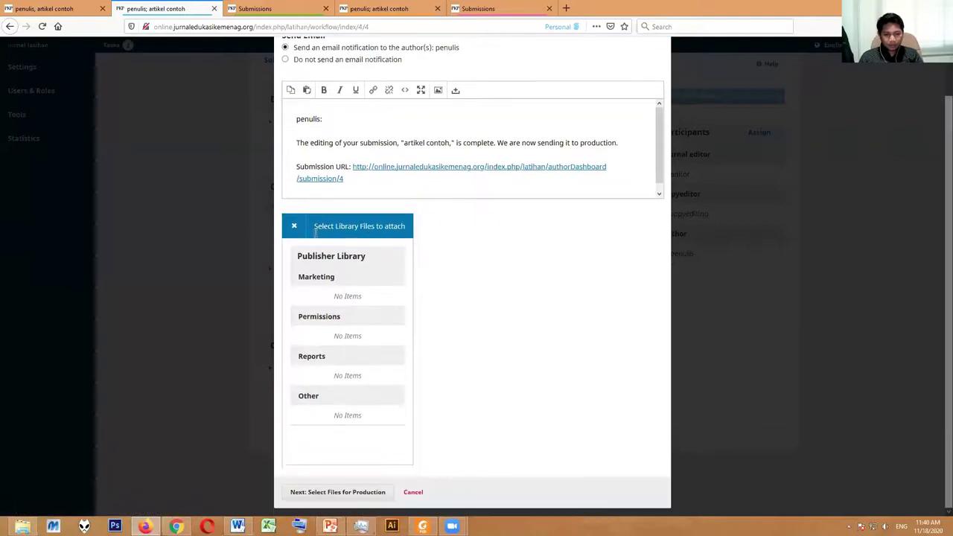
left_click(293, 233)
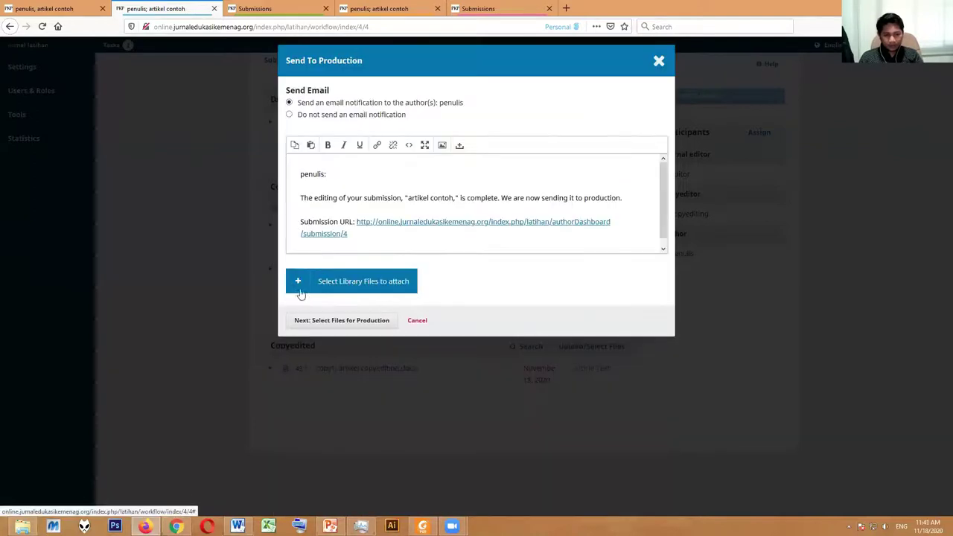
left_click(325, 323)
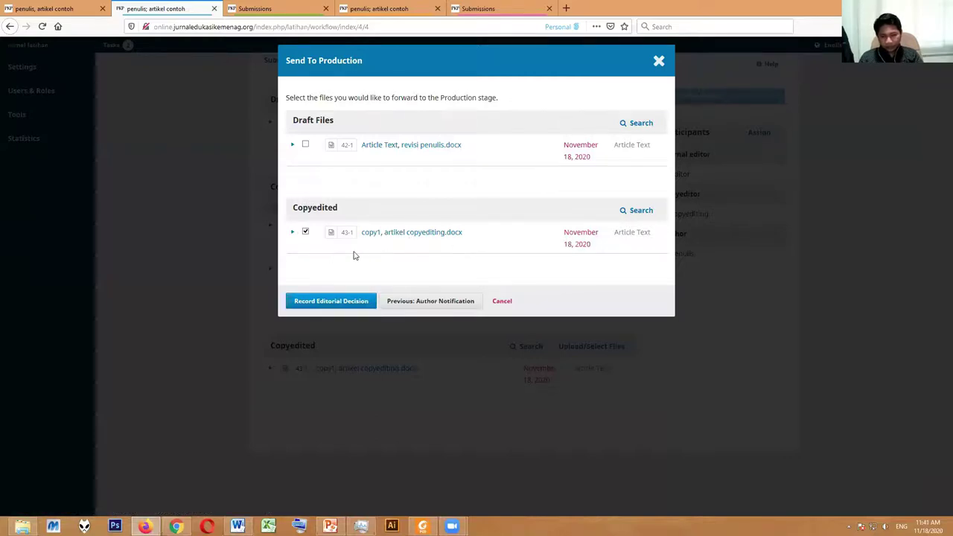
left_click(333, 306)
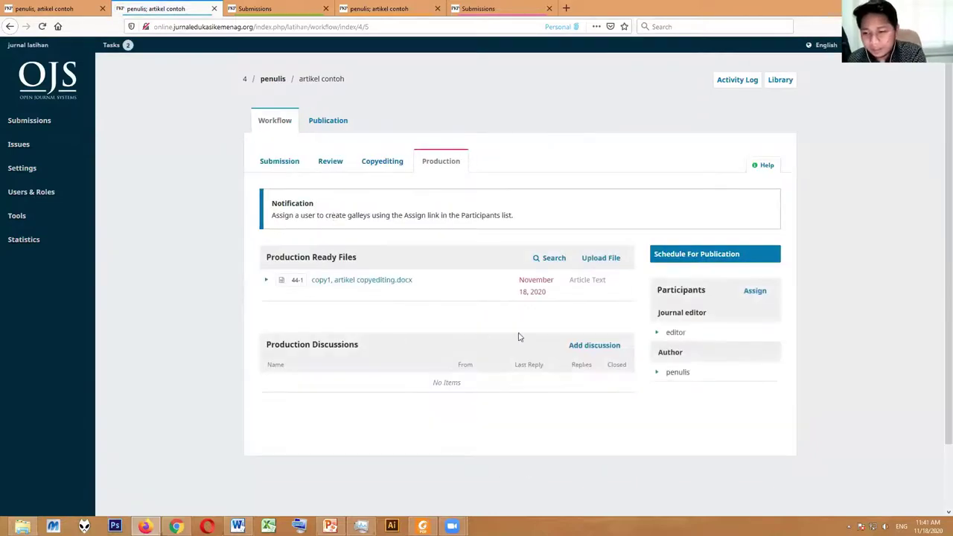
- Assign the user found by searching 'lay' as a Layout Editor participant
scroll(522, 382, "down", 1)
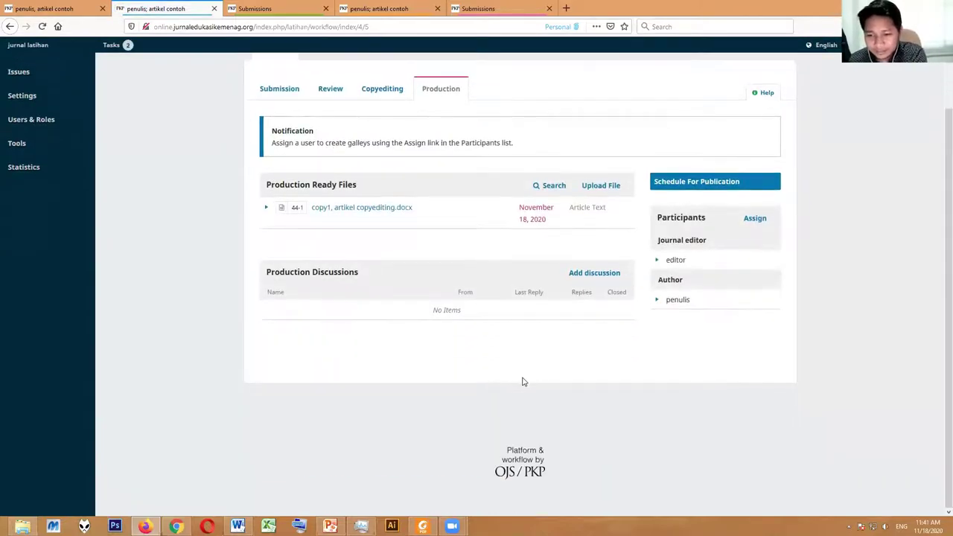
left_click(753, 218)
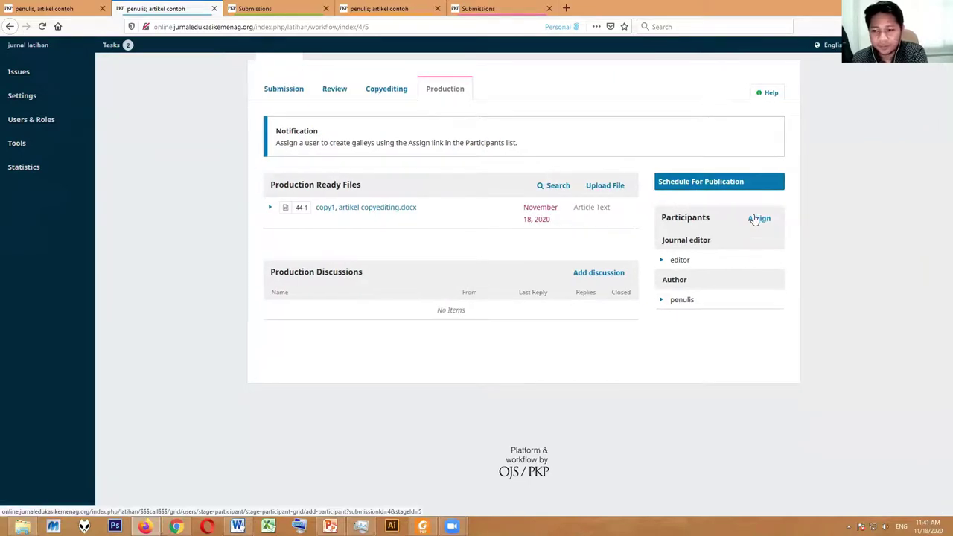
left_click(321, 121)
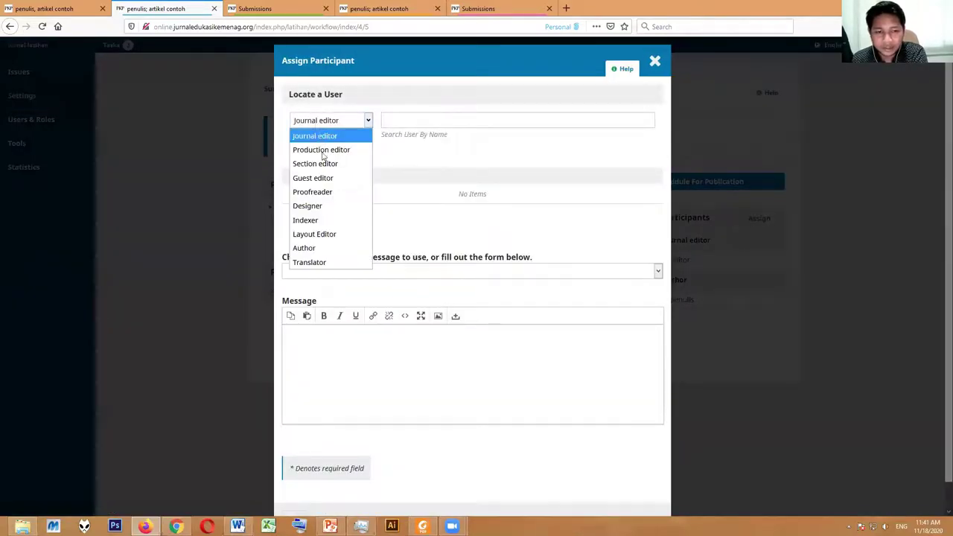
left_click(328, 234)
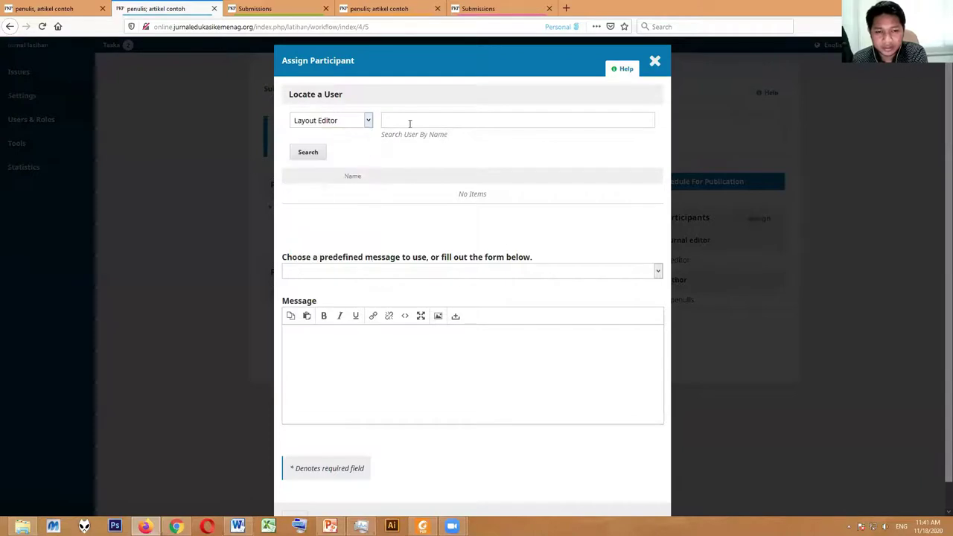
left_click(413, 123)
type("lay")
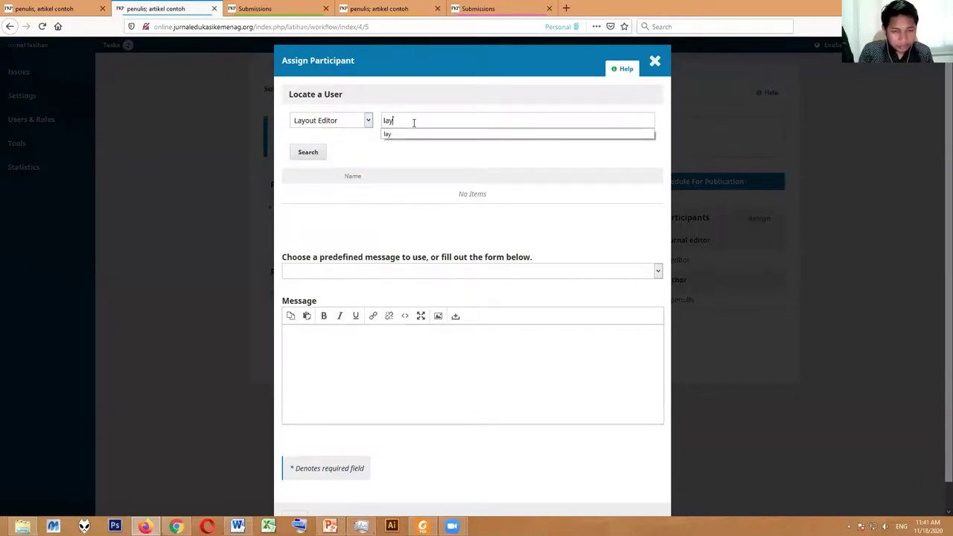
left_click(316, 152)
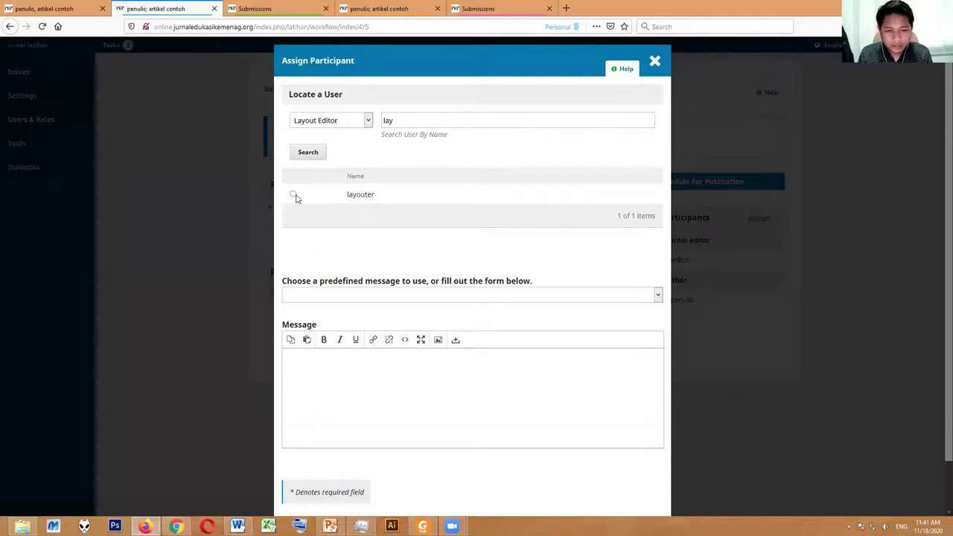
left_click(293, 195)
- Send the layout editor the '[JL] Request Galleys' message and confirm the assignment
scroll(372, 271, "down", 2)
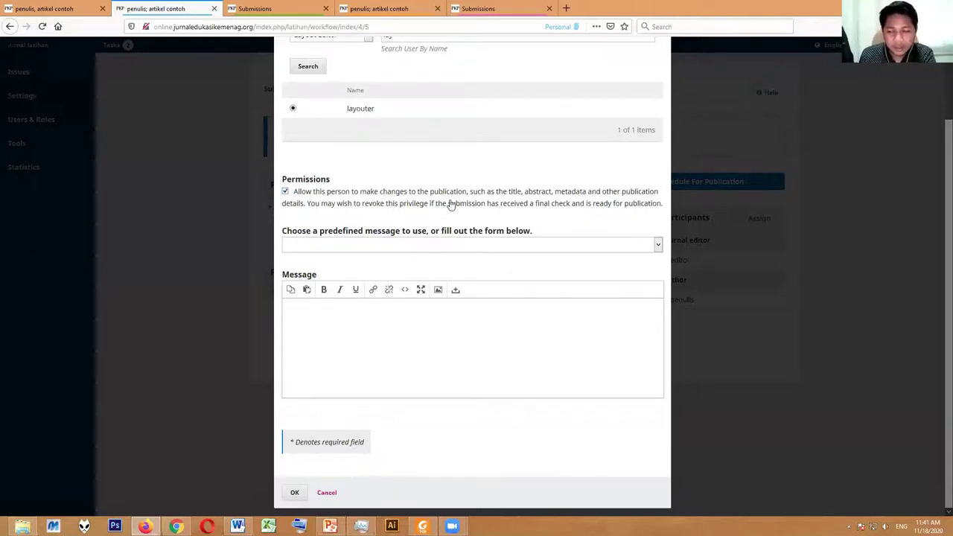
left_click(402, 250)
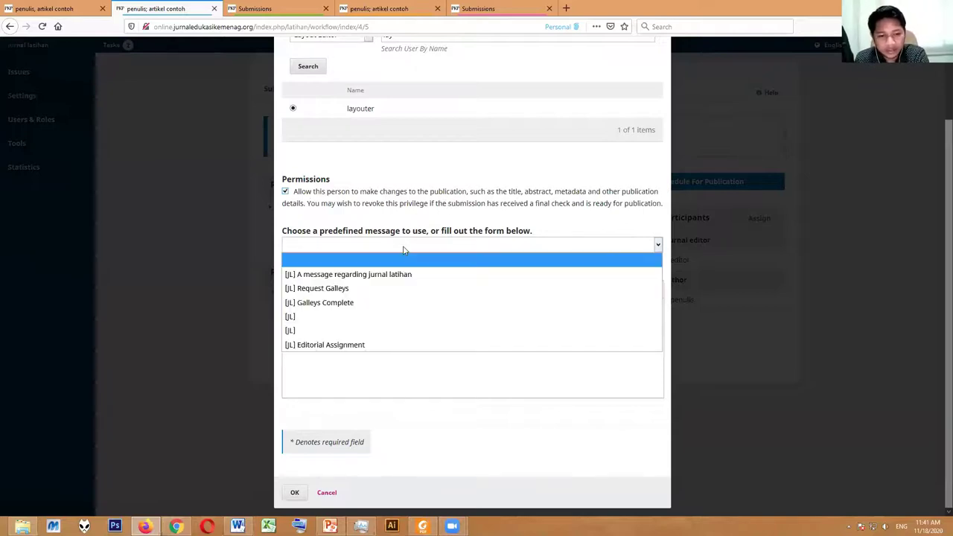
left_click(342, 292)
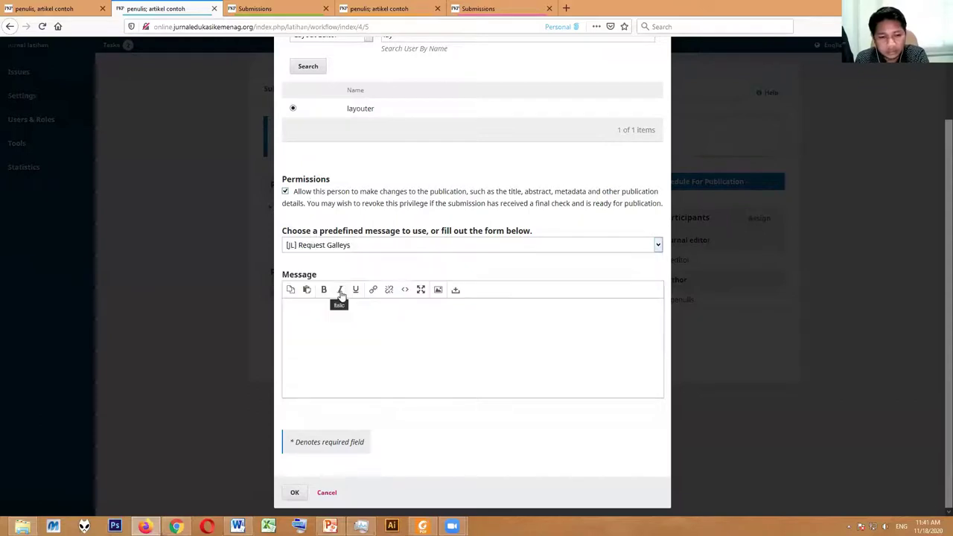
scroll(411, 374, "down", 5)
scroll(383, 368, "up", 5)
scroll(376, 370, "down", 5)
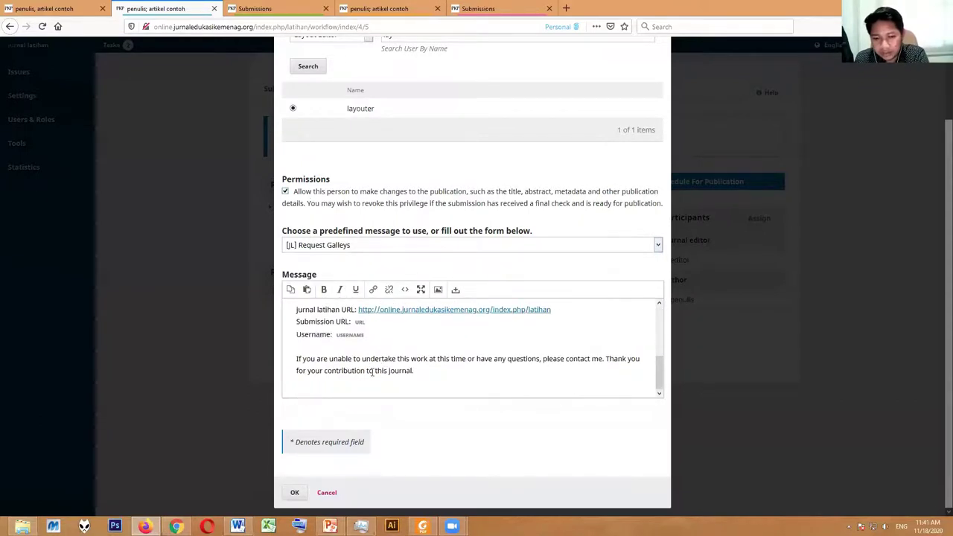
left_click(295, 493)
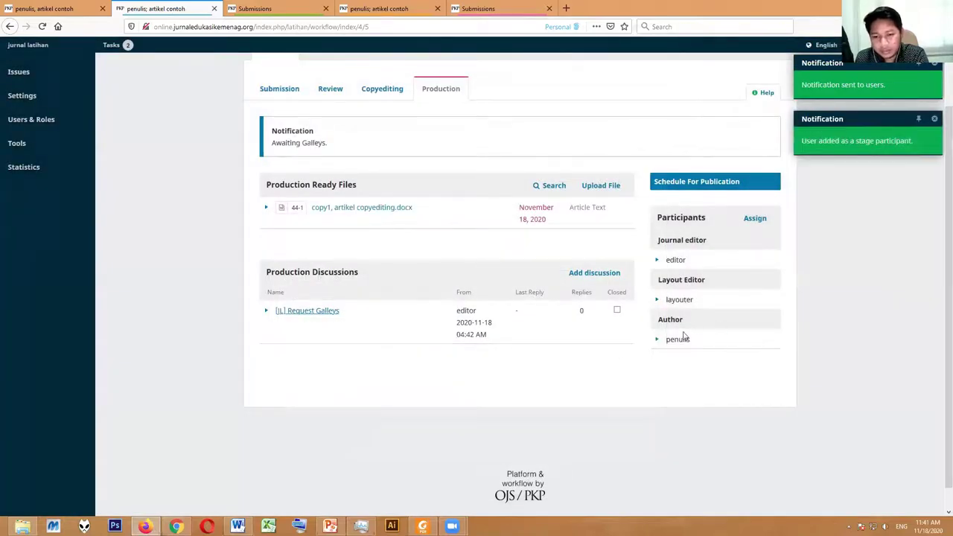
- Reload the other session's Submissions list and open artikel contoh from My Queue
left_click(485, 7)
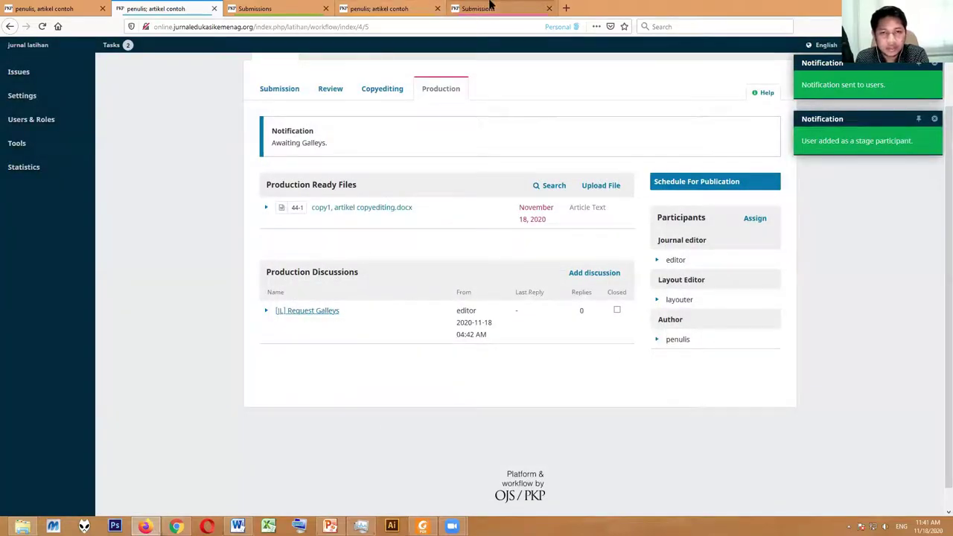
mouse_move(893, 45)
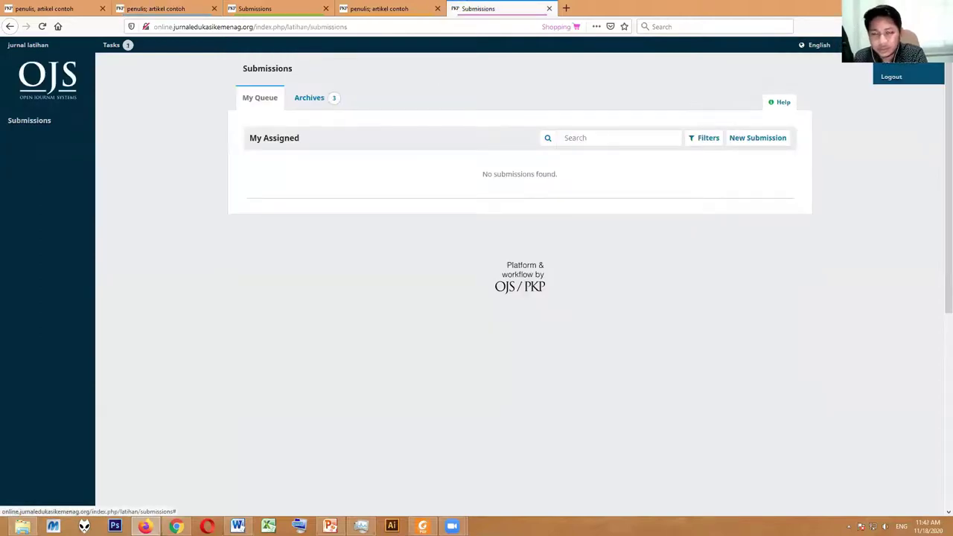
left_click(40, 26)
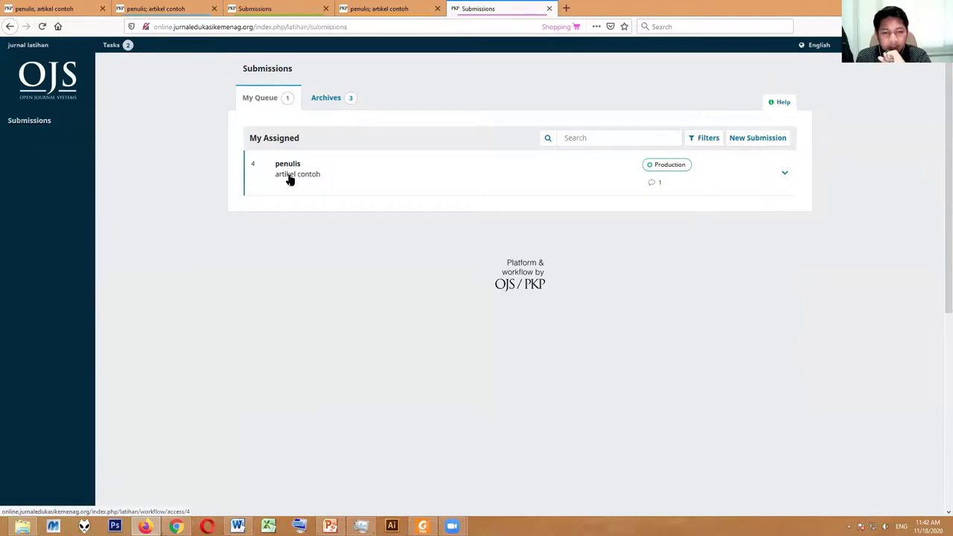
left_click(289, 180)
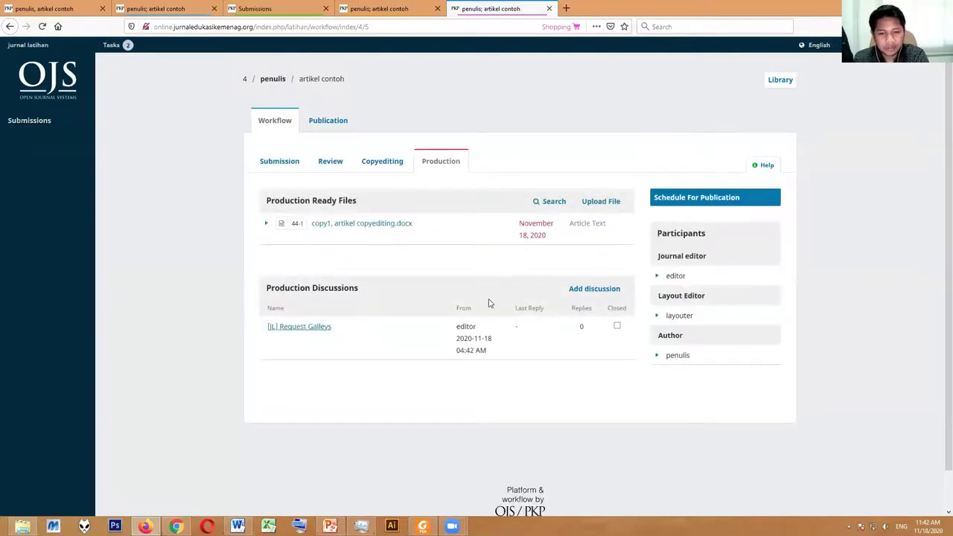
- Open the Publication tab and check the empty Galleys, title 'artikel contoh' with its abstract, and Contributors
left_click(682, 205)
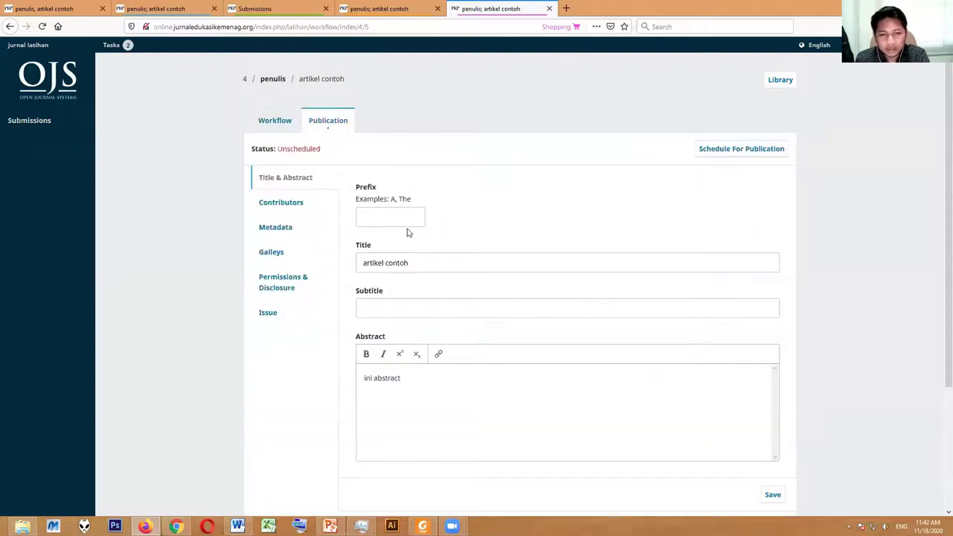
left_click(272, 253)
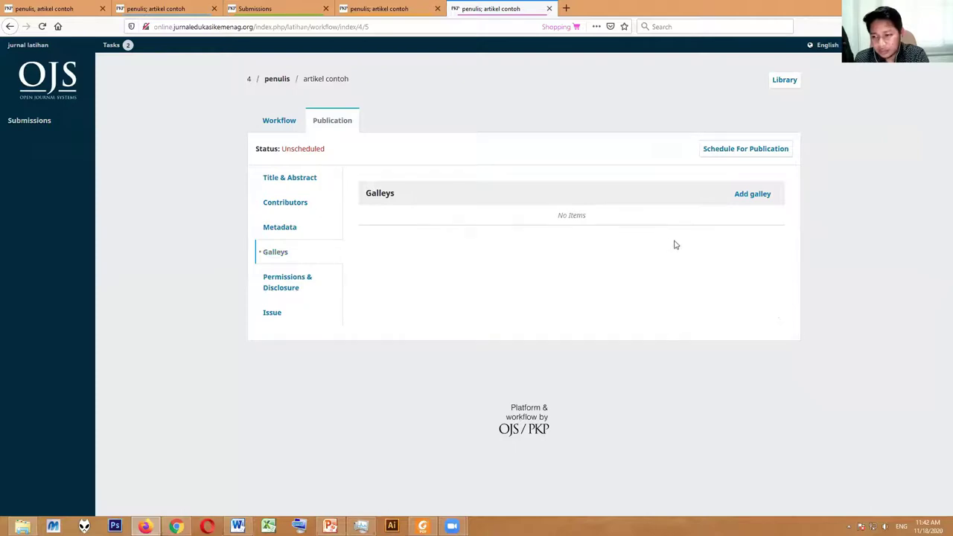
left_click(315, 181)
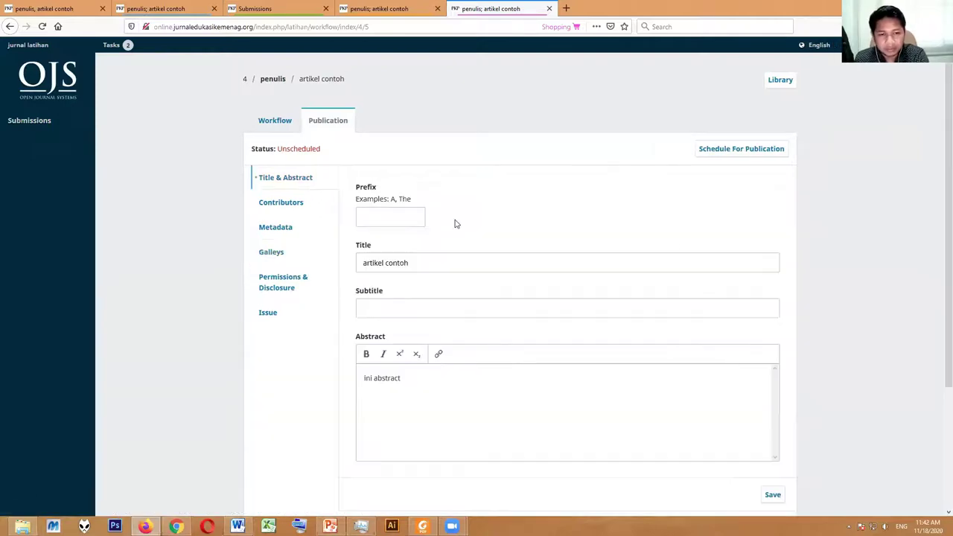
left_click(406, 267)
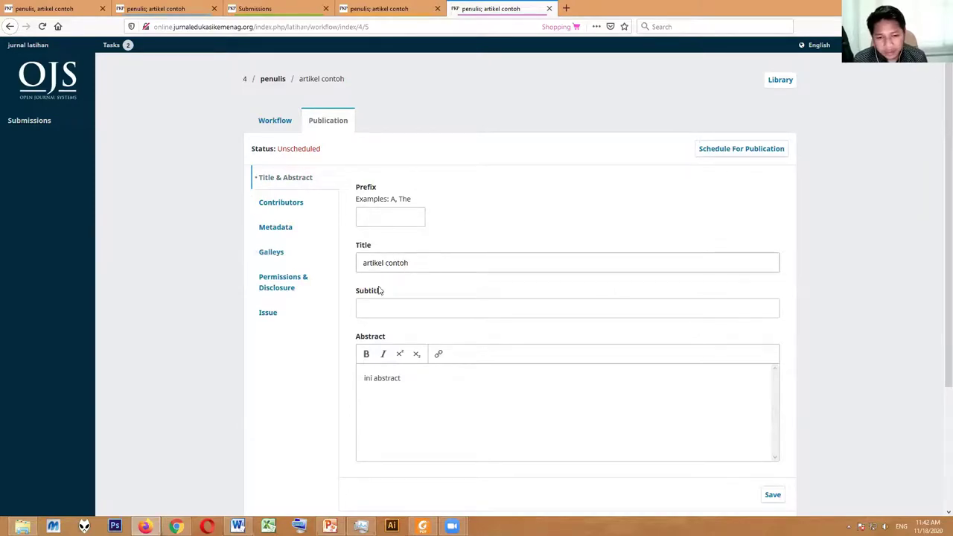
scroll(382, 287, "down", 3)
scroll(435, 289, "up", 1)
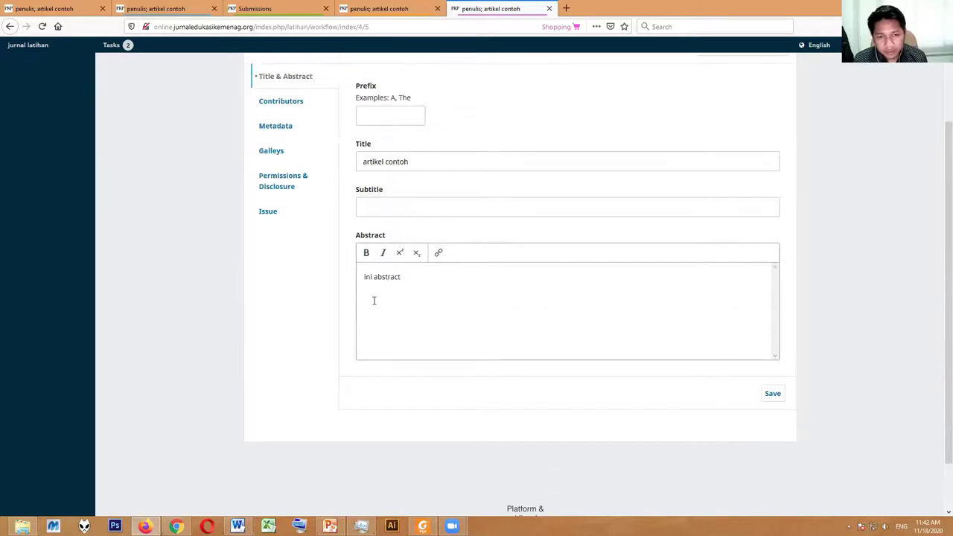
scroll(433, 225, "up", 1)
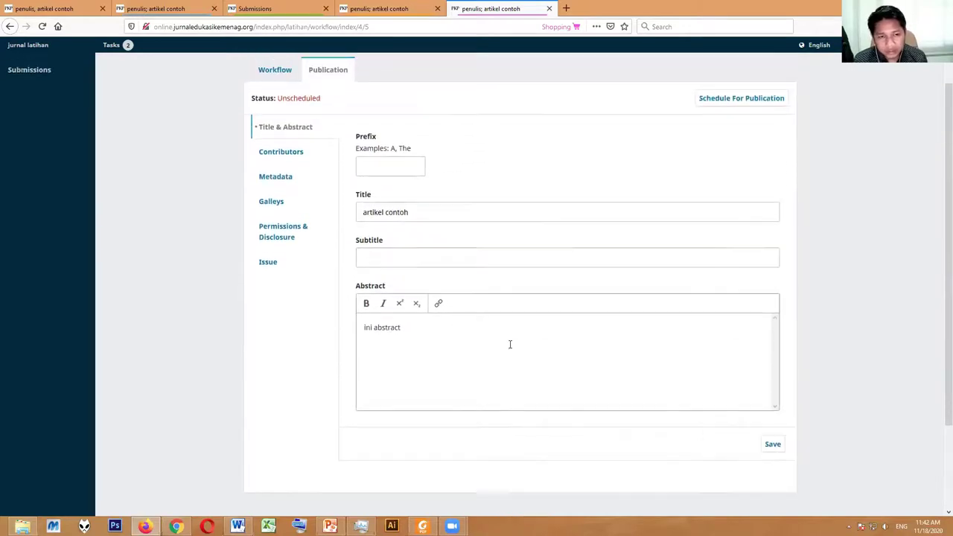
left_click(307, 160)
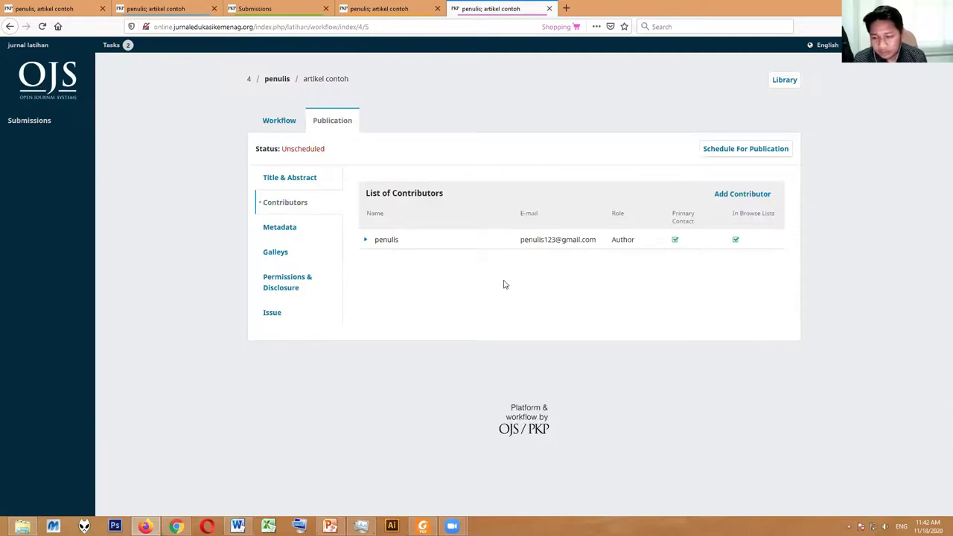
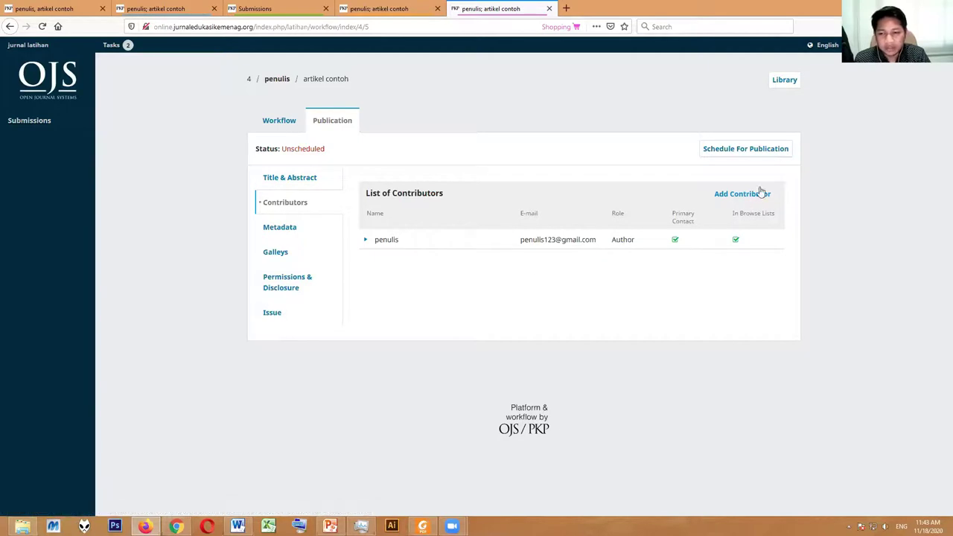
- Dismiss the Add Contributor form unused, then check the article's keywords and empty Galleys list
left_click(764, 199)
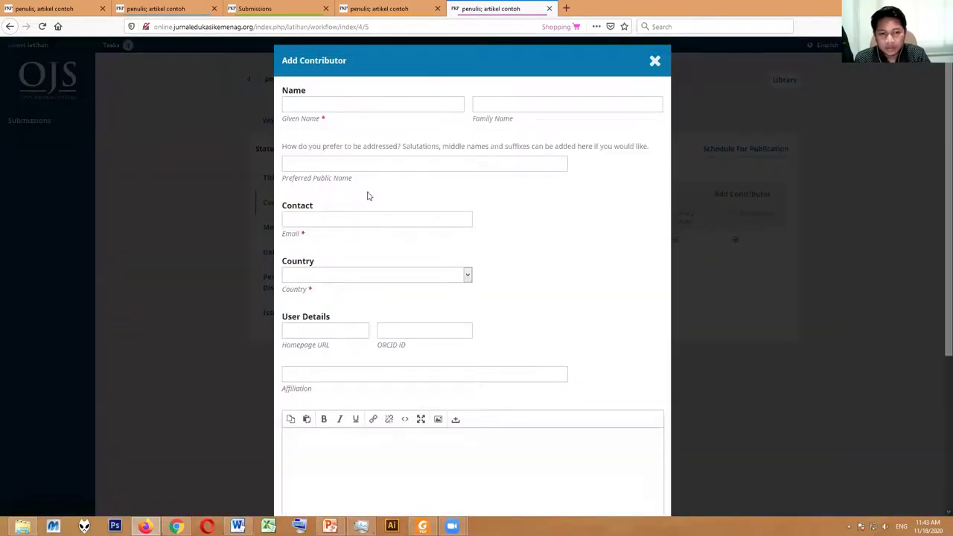
scroll(385, 122, "down", 5)
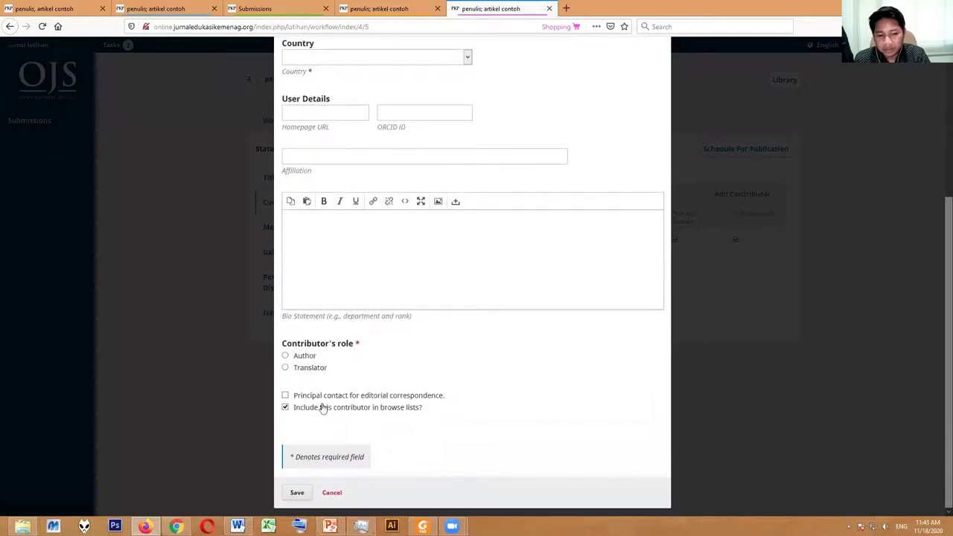
scroll(636, 122, "up", 5)
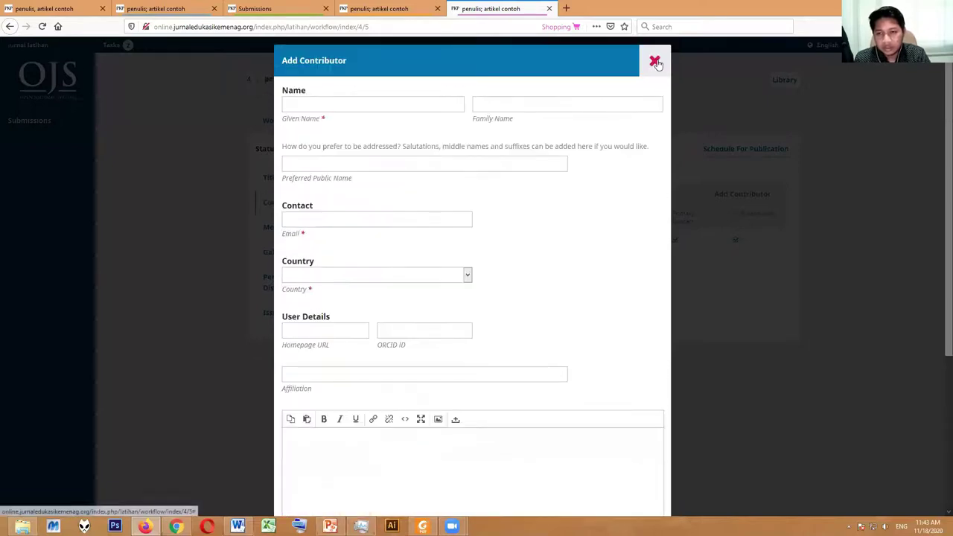
left_click(654, 55)
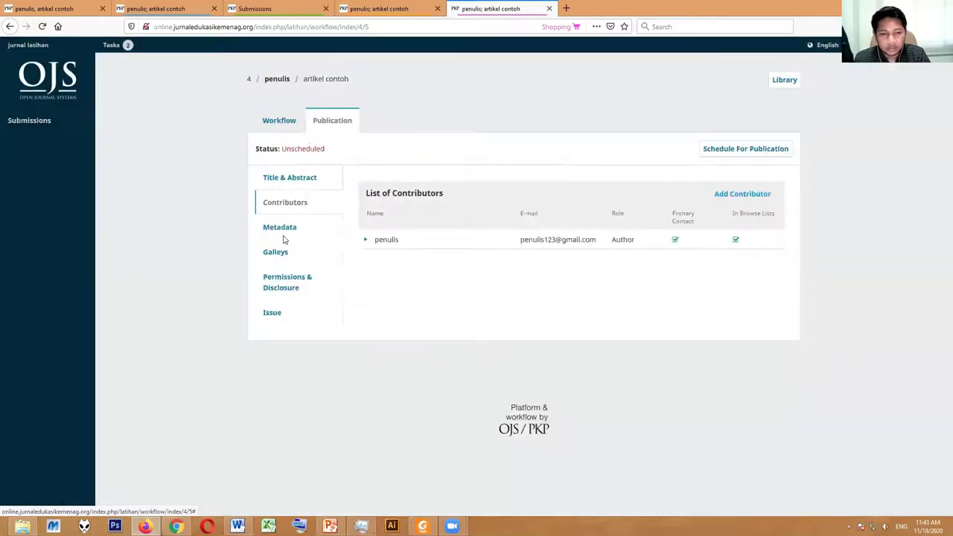
left_click(278, 231)
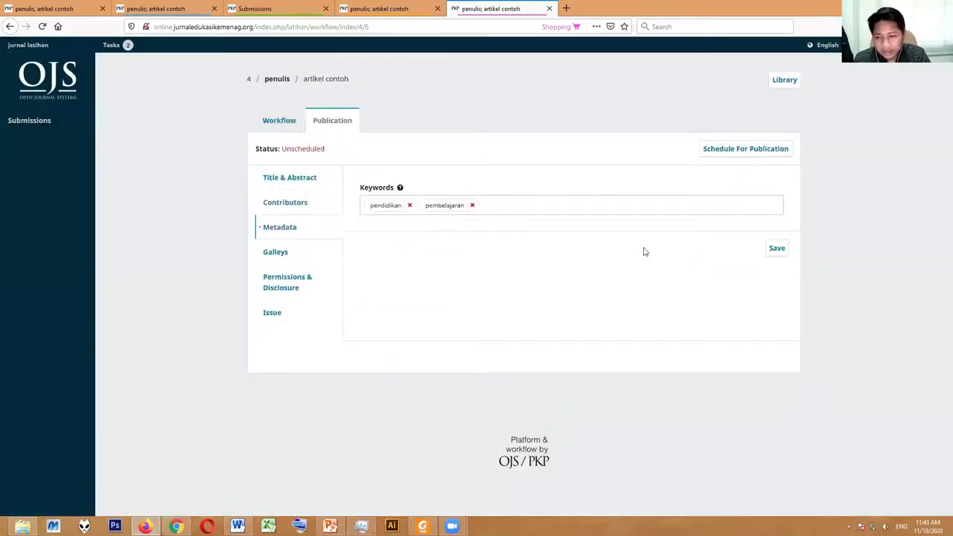
left_click(266, 256)
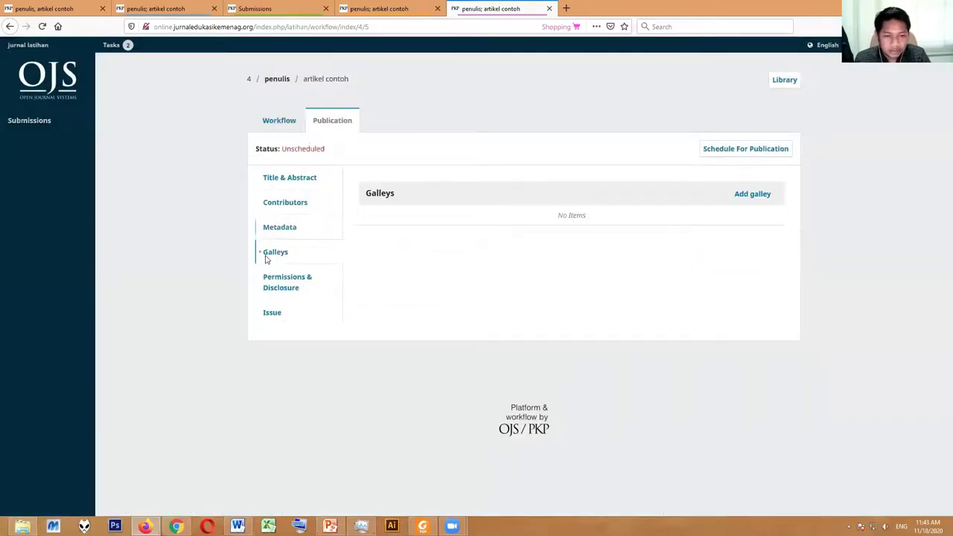
- Create a new galley labelled 'pdf' for the article
left_click(742, 195)
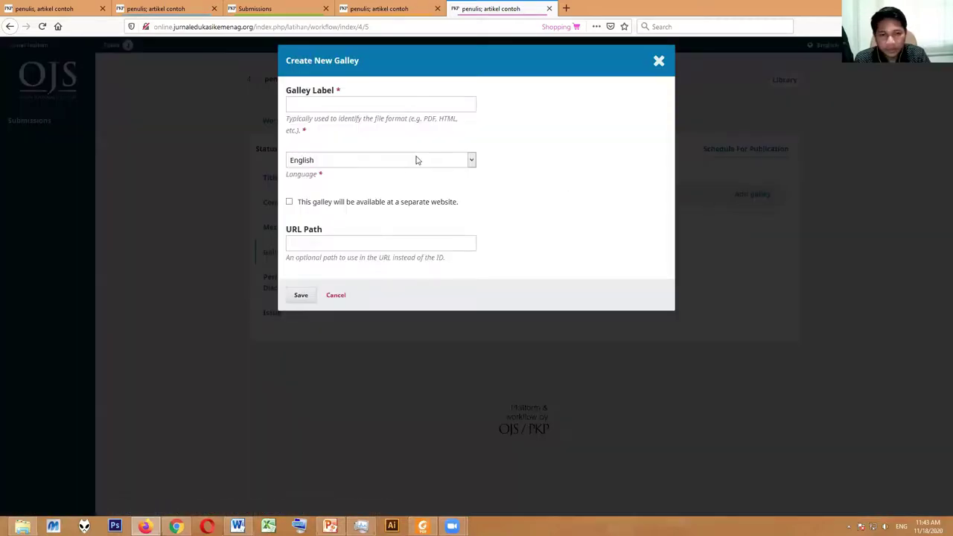
left_click(331, 108)
type("pdf")
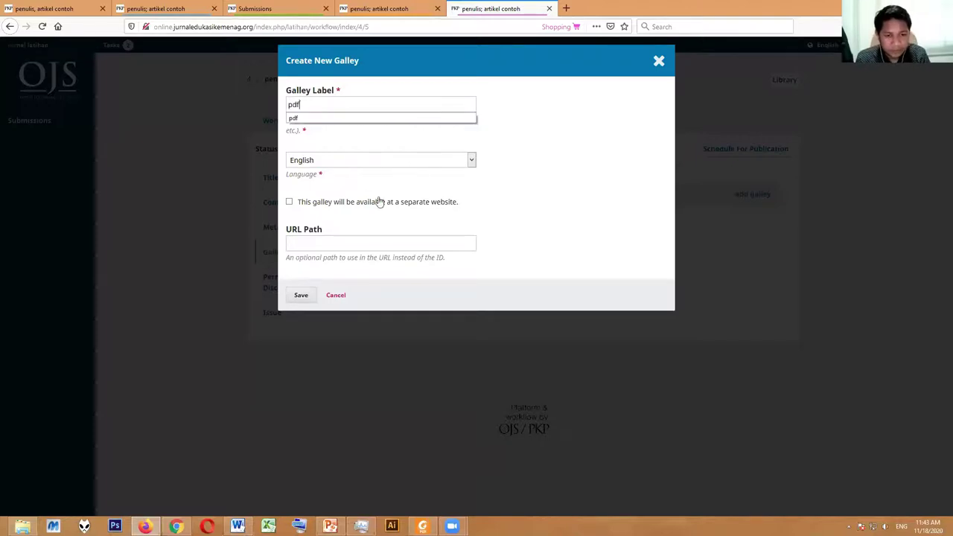
left_click(378, 190)
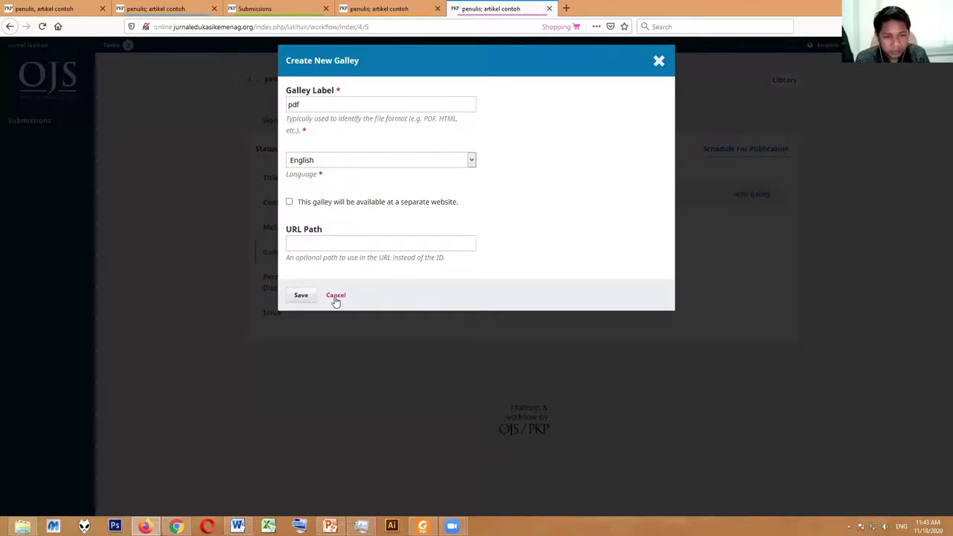
left_click(304, 296)
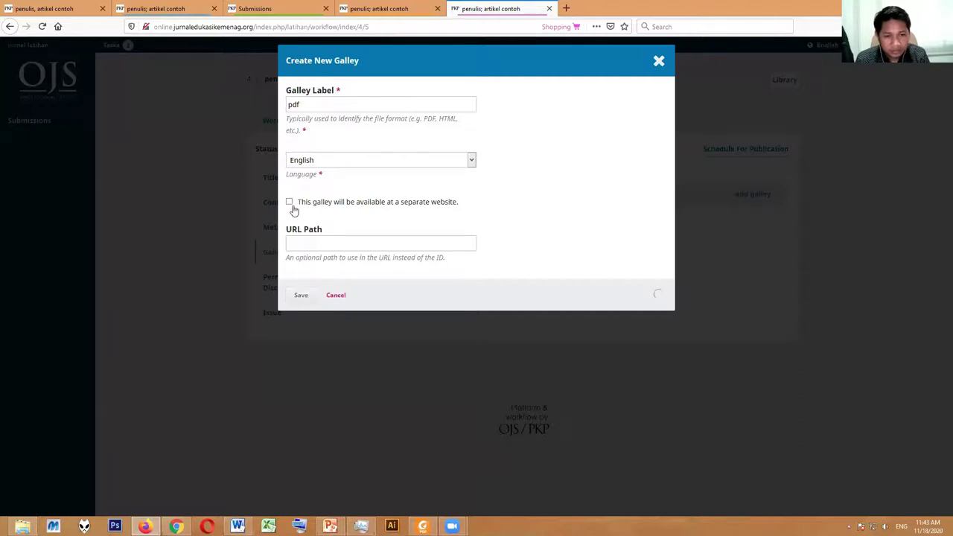
- Upload layout.pdf to the pdf galley as its Article Text component
left_click(347, 147)
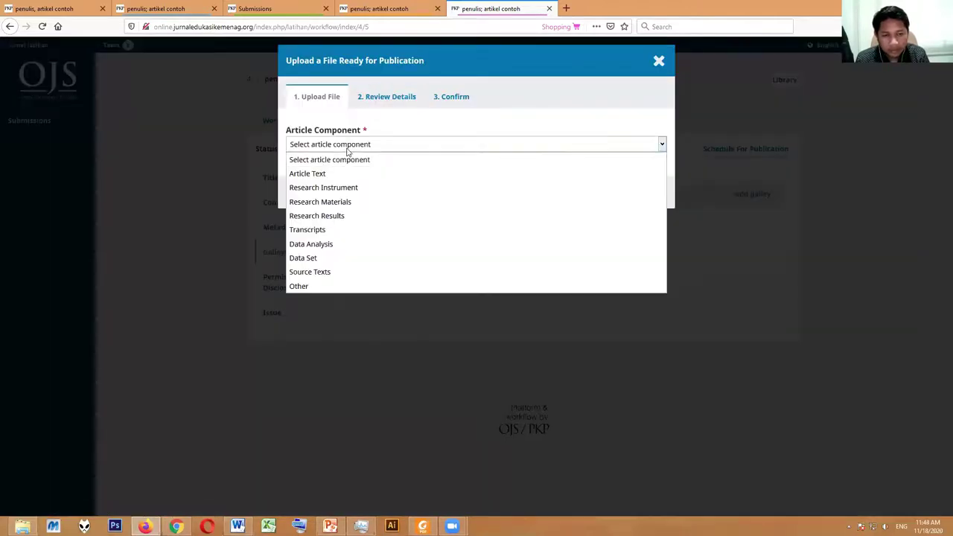
left_click(340, 173)
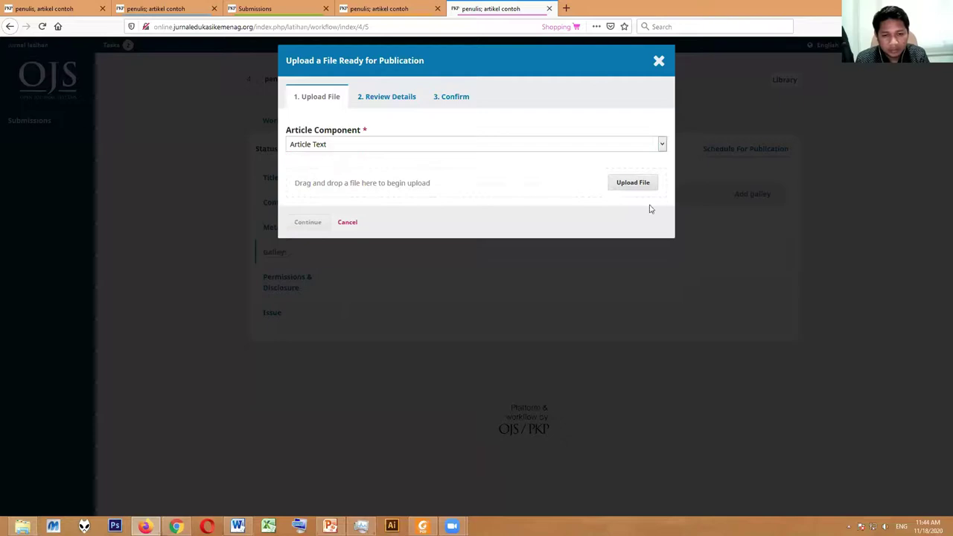
left_click(632, 184)
left_click(119, 79)
double_click(125, 79)
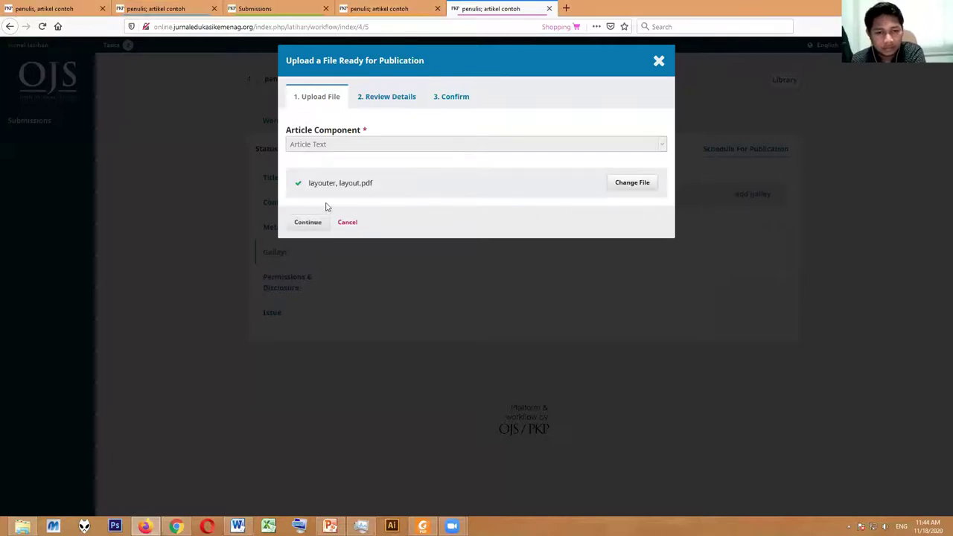
left_click(305, 221)
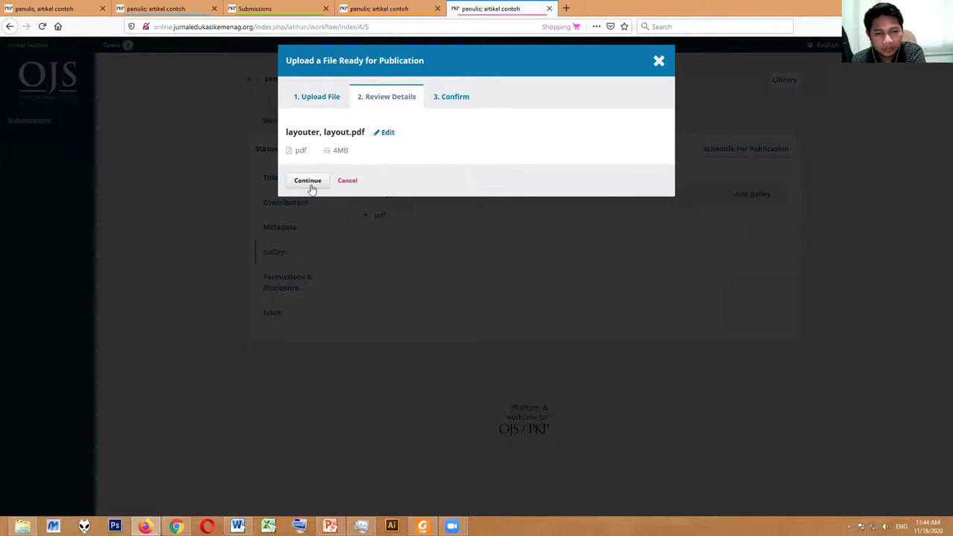
left_click(310, 181)
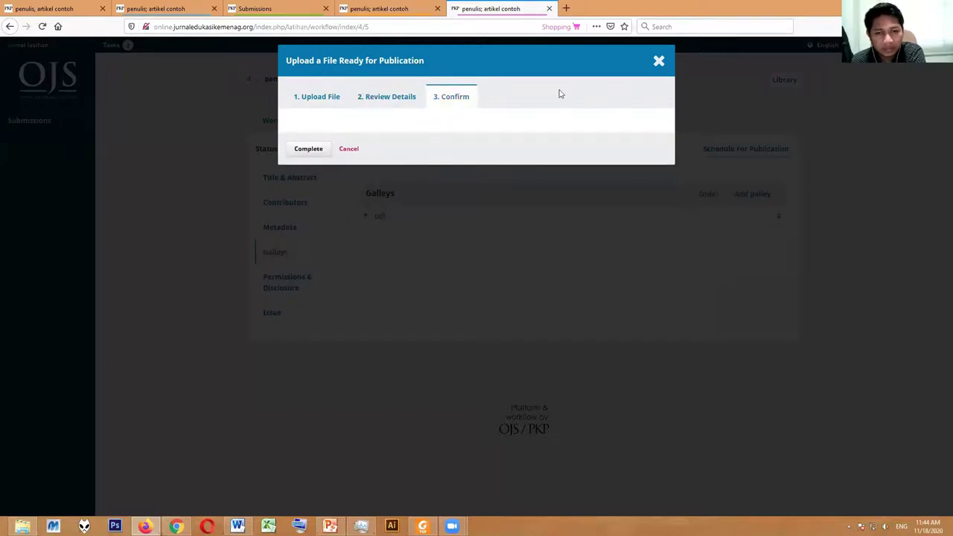
left_click(310, 216)
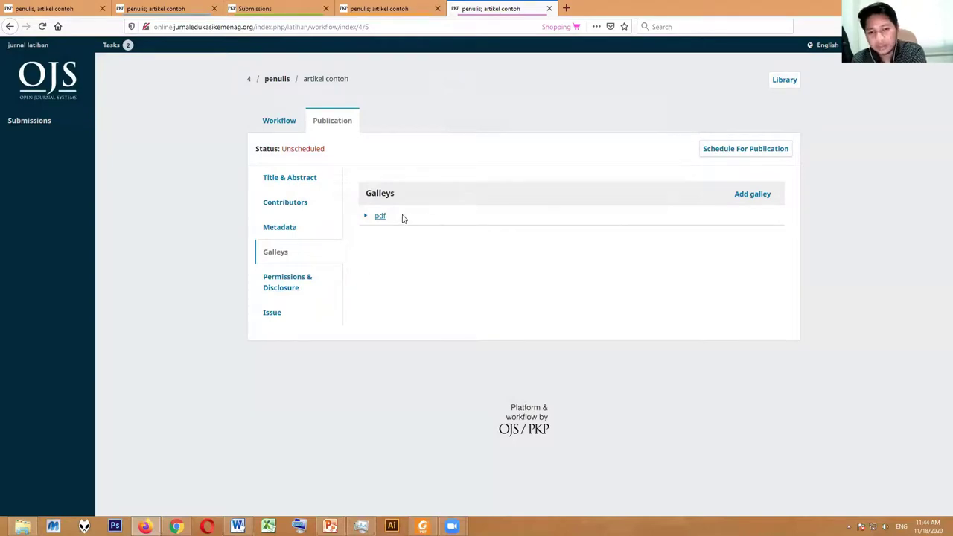
- Inspect the pdf galley's Edit, Change File and Delete options, then show Permissions & Disclosure
left_click(364, 216)
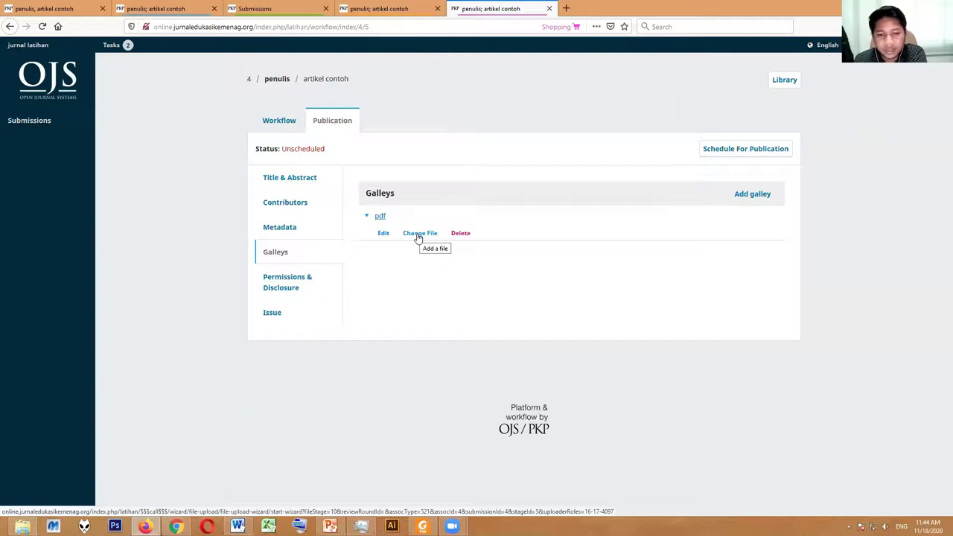
left_click(366, 218)
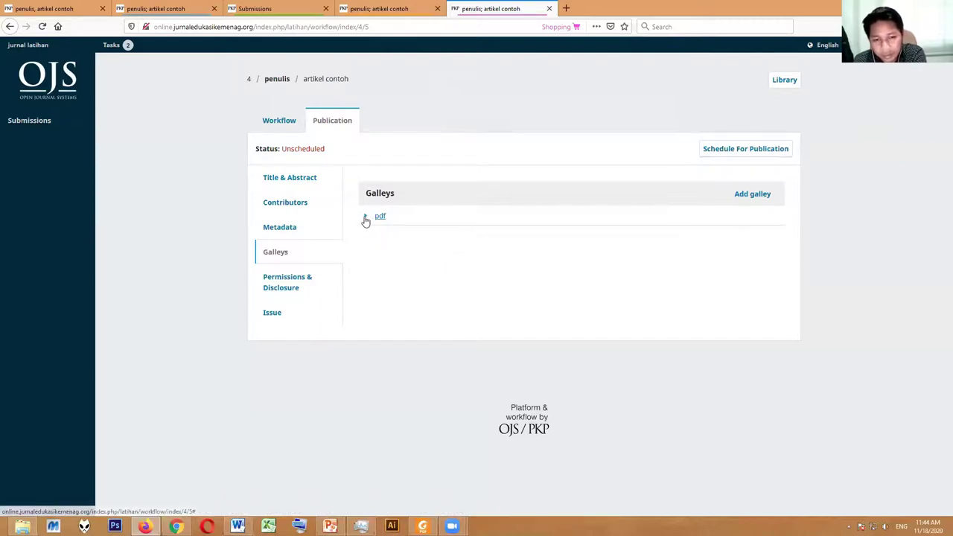
left_click(364, 220)
left_click(366, 221)
left_click(366, 220)
left_click(366, 220)
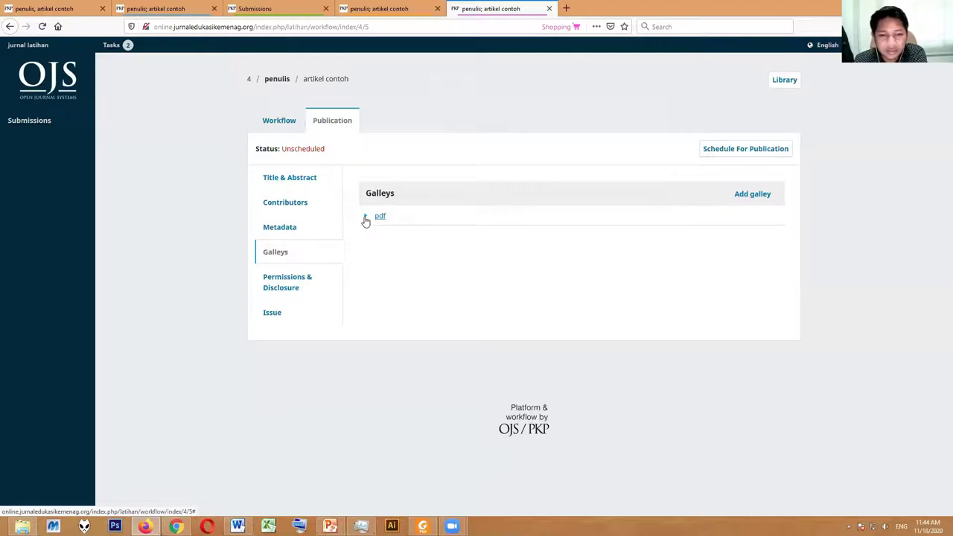
left_click(366, 220)
left_click(365, 219)
left_click(365, 220)
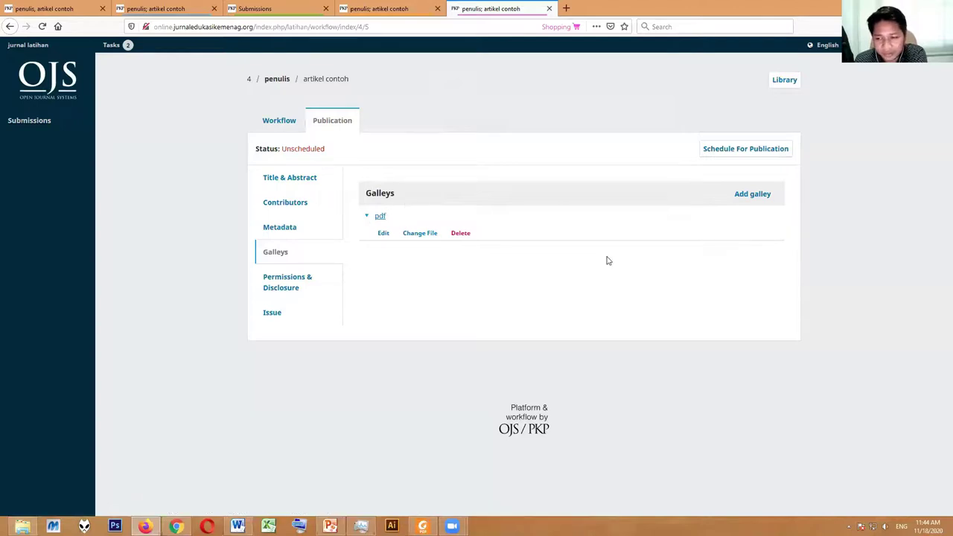
left_click(291, 285)
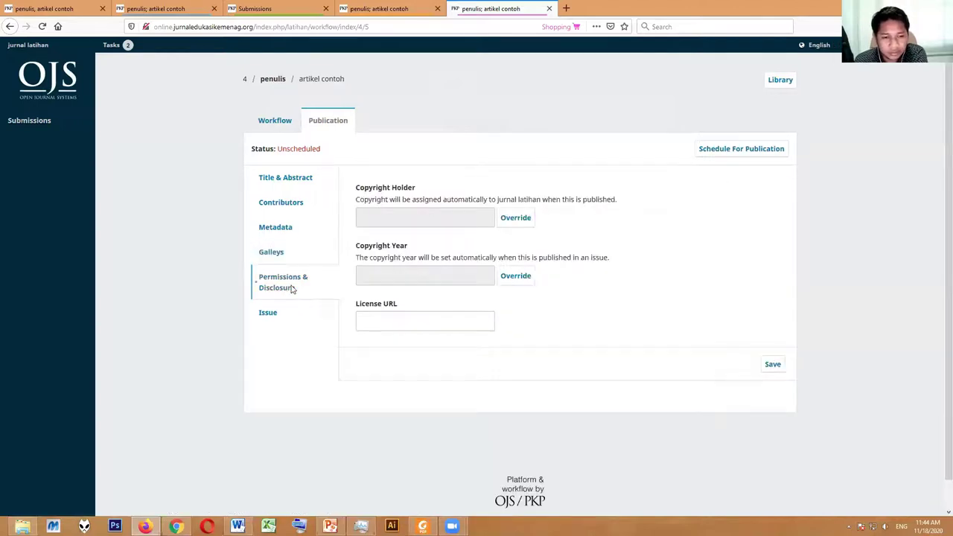
- Override the copyright year to 2020, glance at the Issue settings, and return to Permissions
left_click(522, 274)
left_click(430, 273)
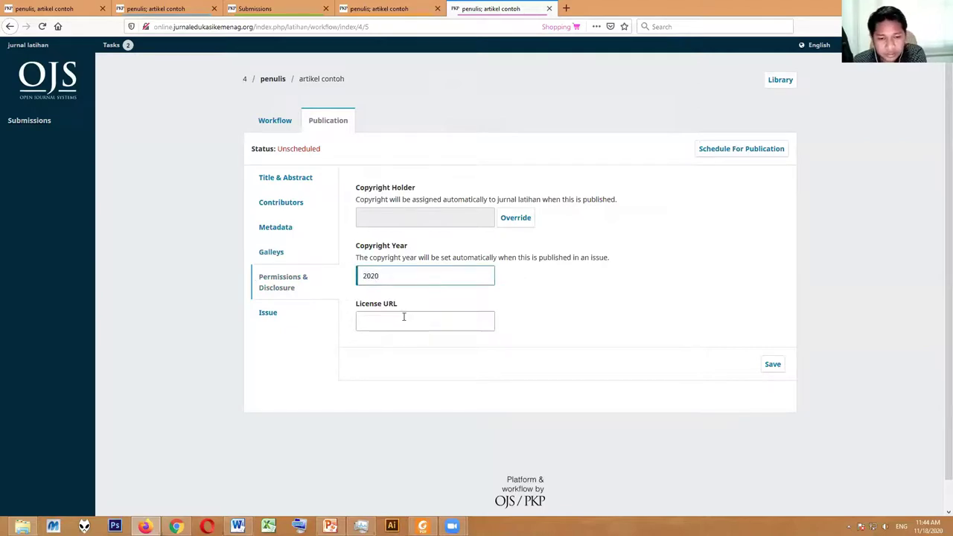
left_click(282, 317)
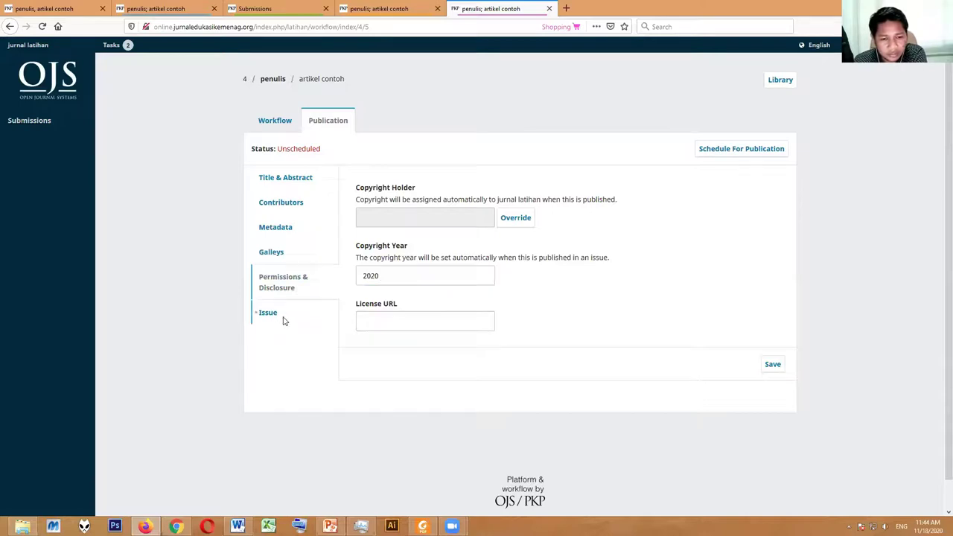
left_click(311, 277)
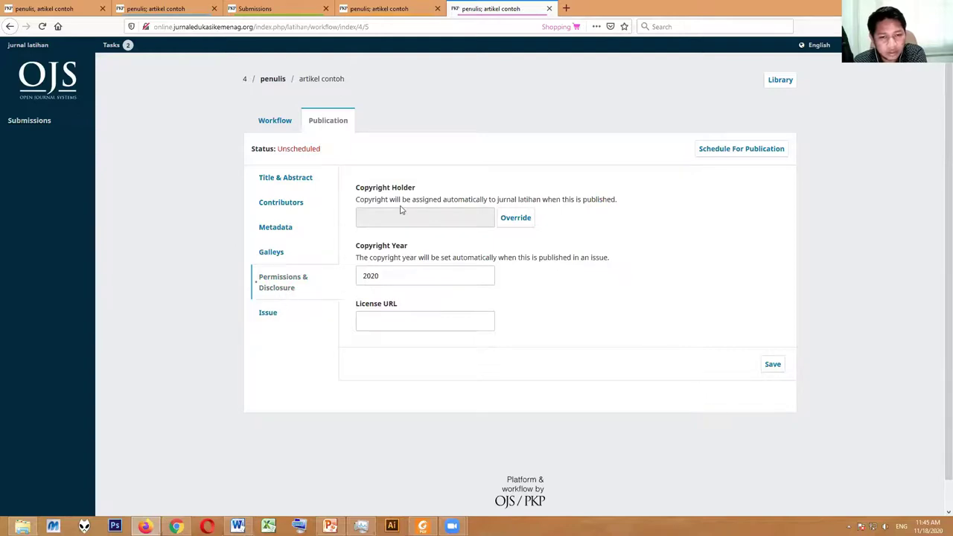
left_click(270, 316)
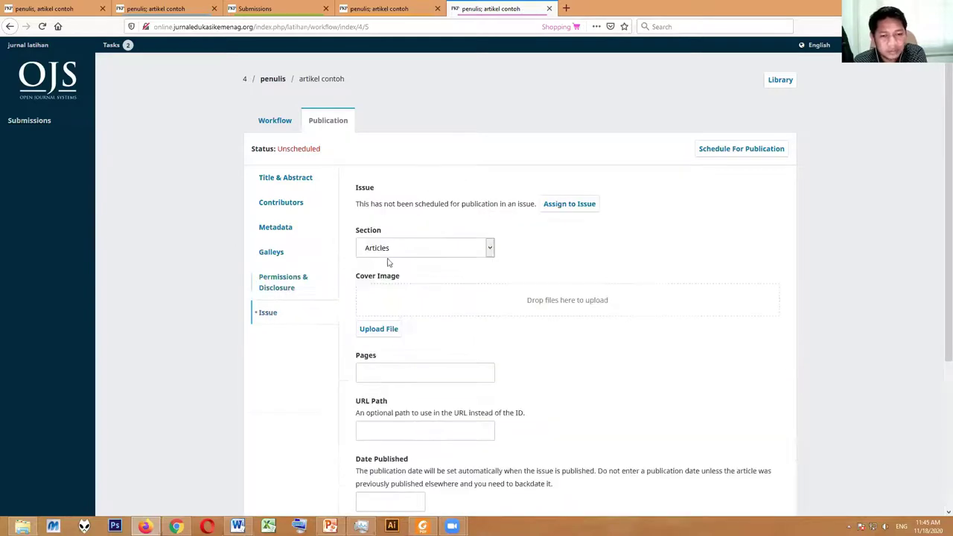
left_click(559, 204)
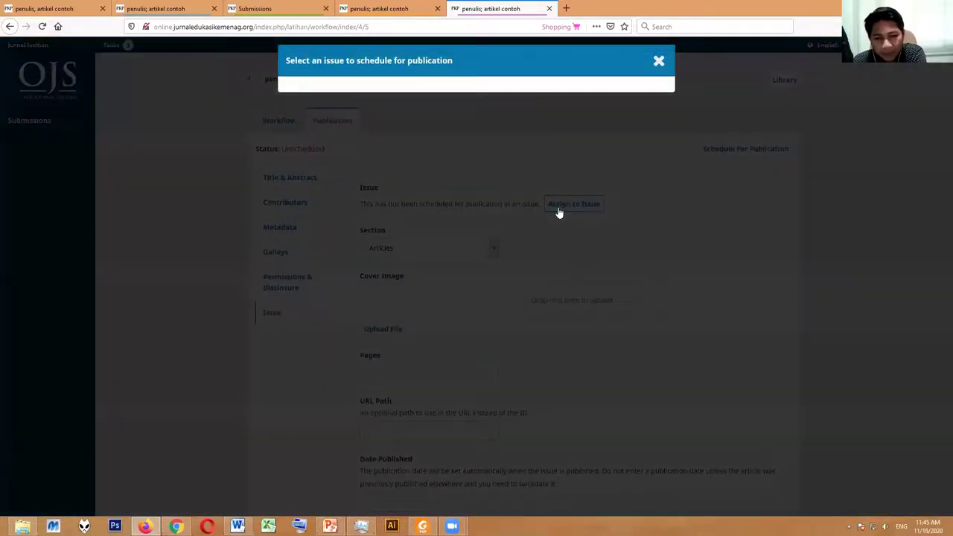
left_click(378, 115)
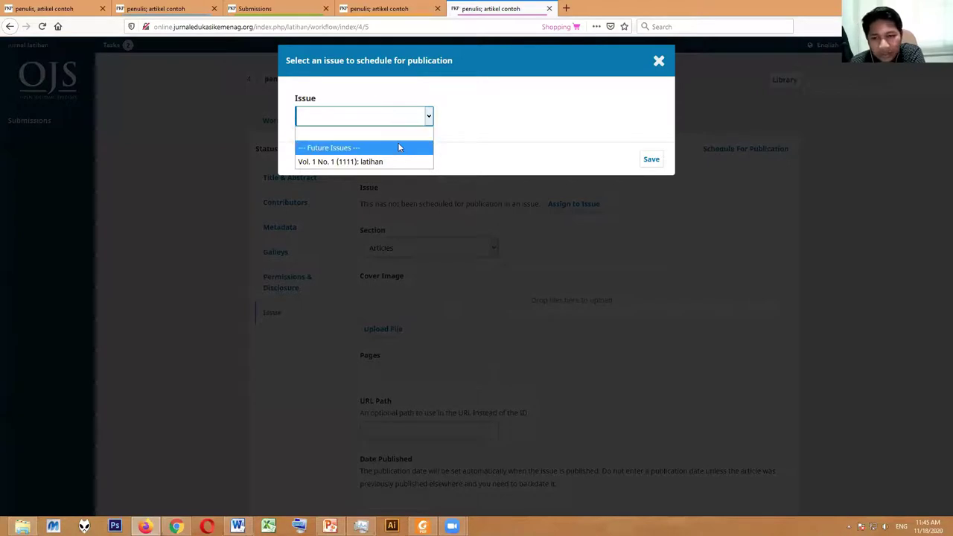
left_click(659, 61)
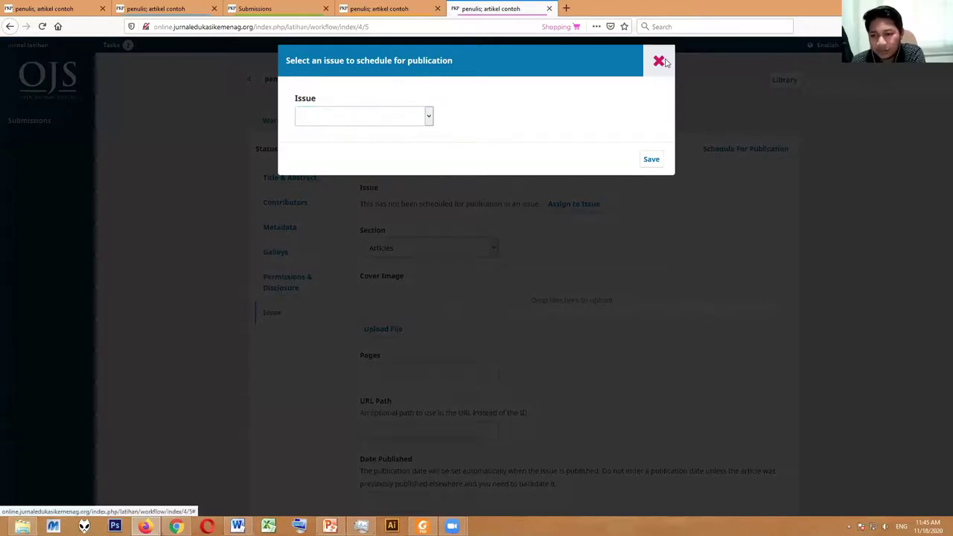
left_click(659, 60)
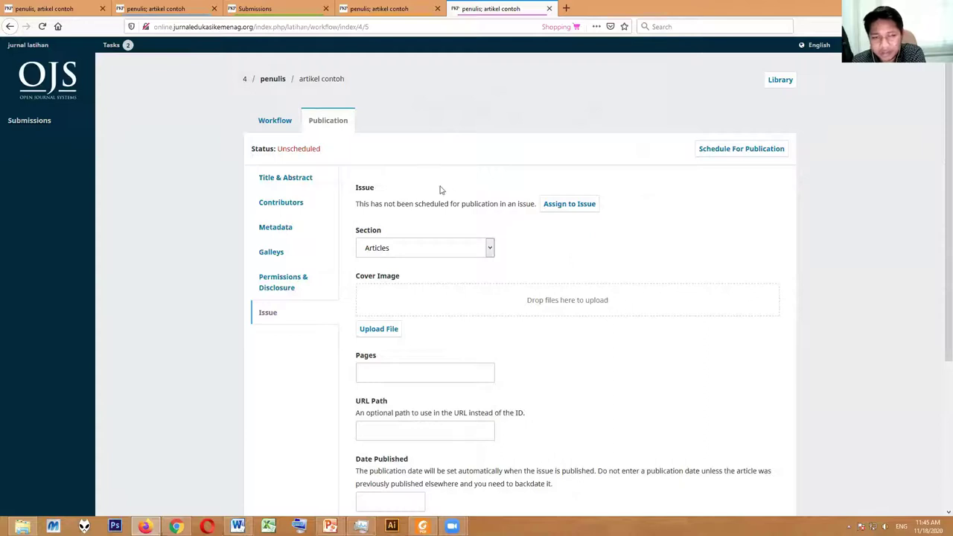
- Go to the second browser tab's Issues page listing Vol. 1 No. 1 as the only future issue
left_click(140, 5)
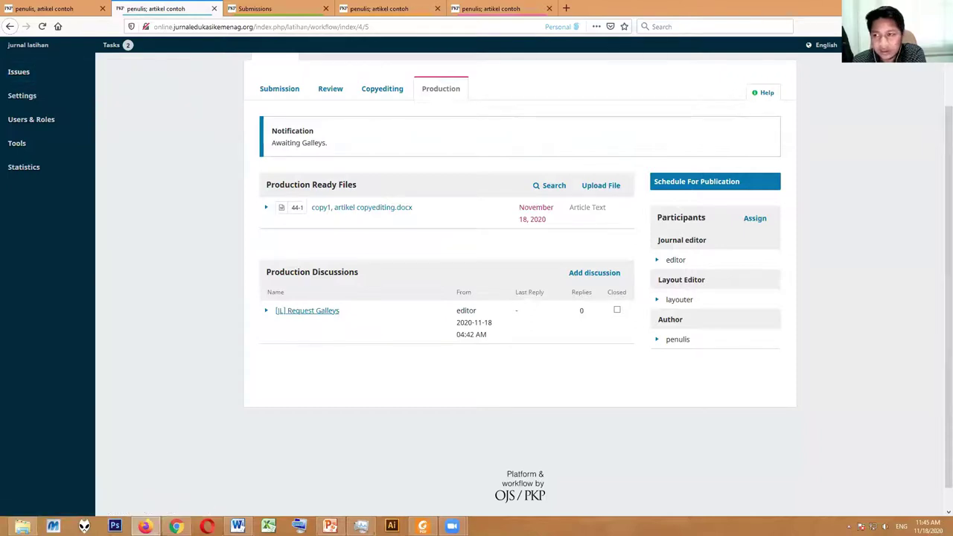
mouse_move(934, 46)
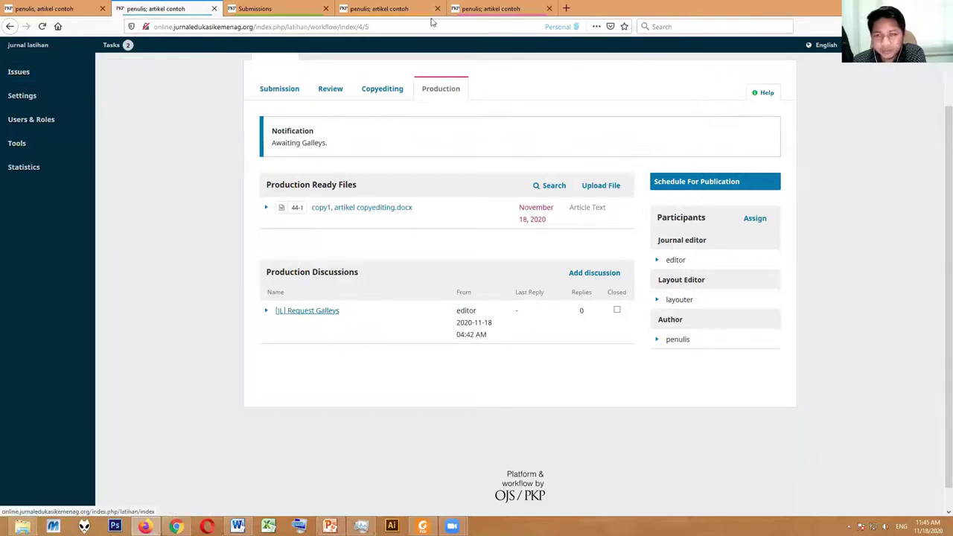
mouse_move(67, 86)
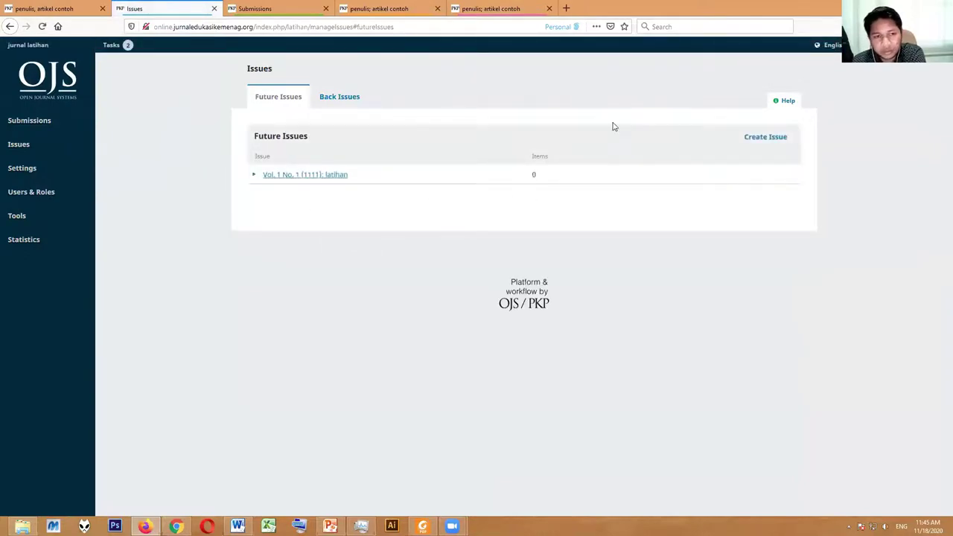
- Create issue Volume 2, Number 2, Year 2222 titled 'jurnal latihan' and save it
left_click(770, 138)
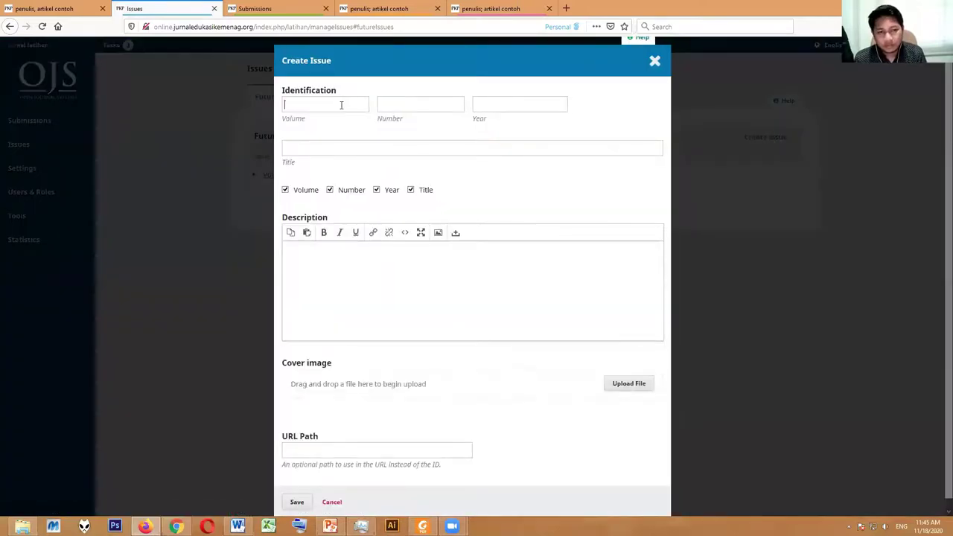
left_click(341, 105)
type("2")
left_click(411, 111)
type("2")
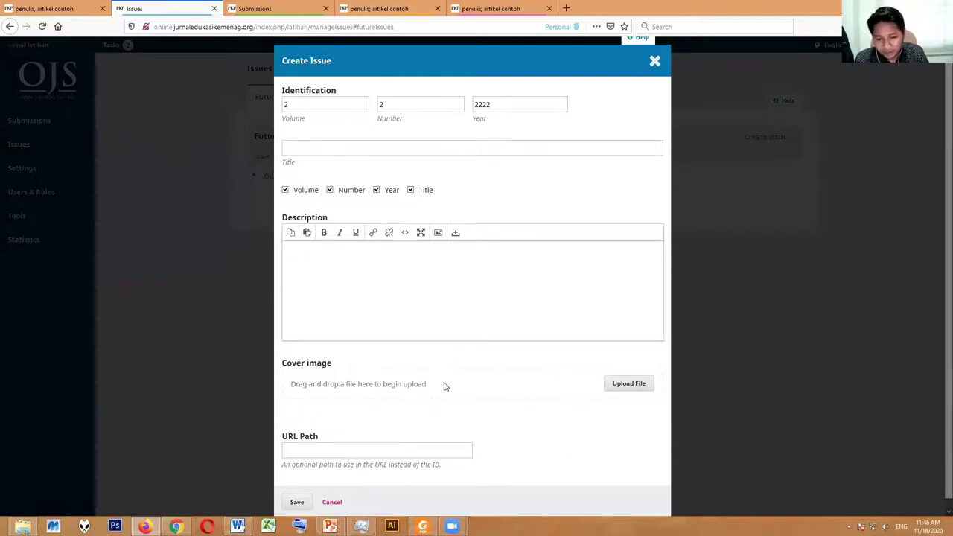
left_click(297, 502)
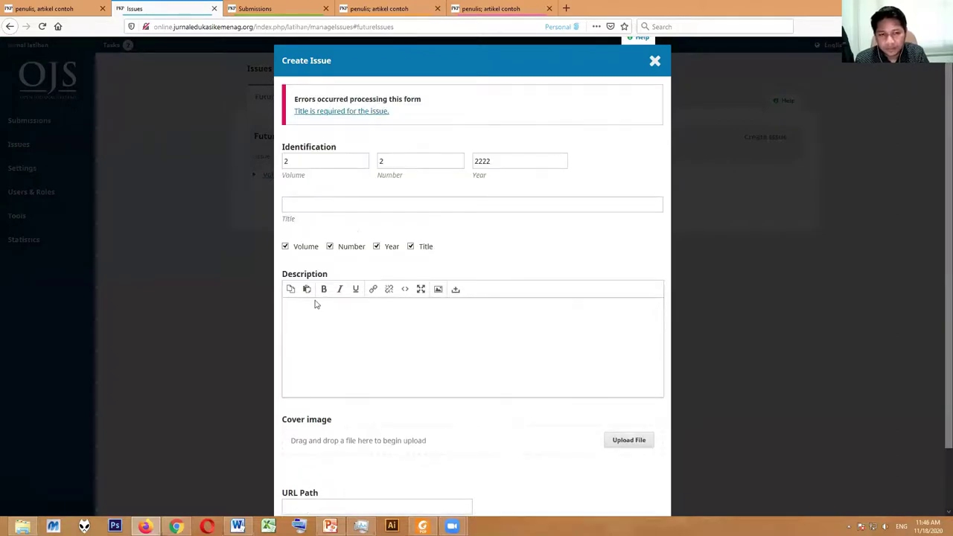
scroll(419, 271, "down", 2)
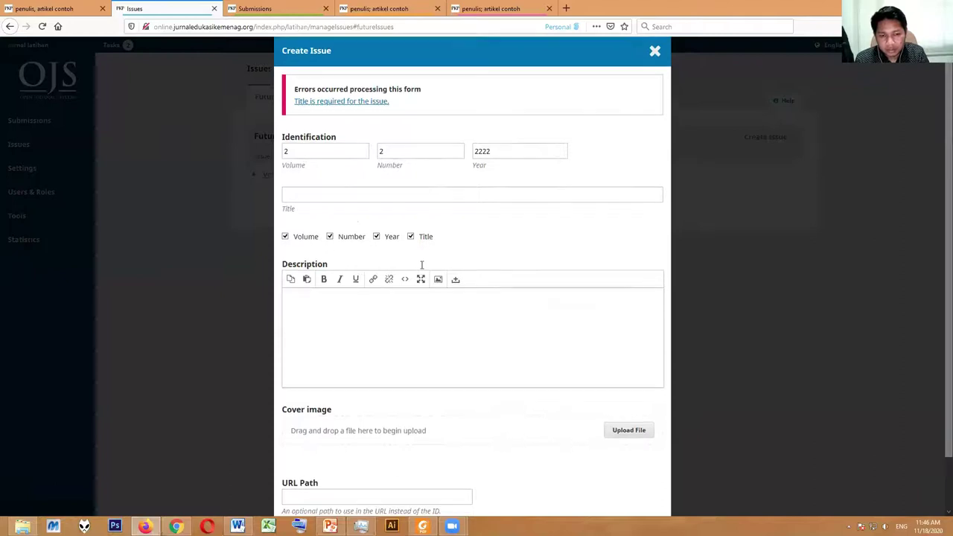
scroll(419, 331, "up", 2)
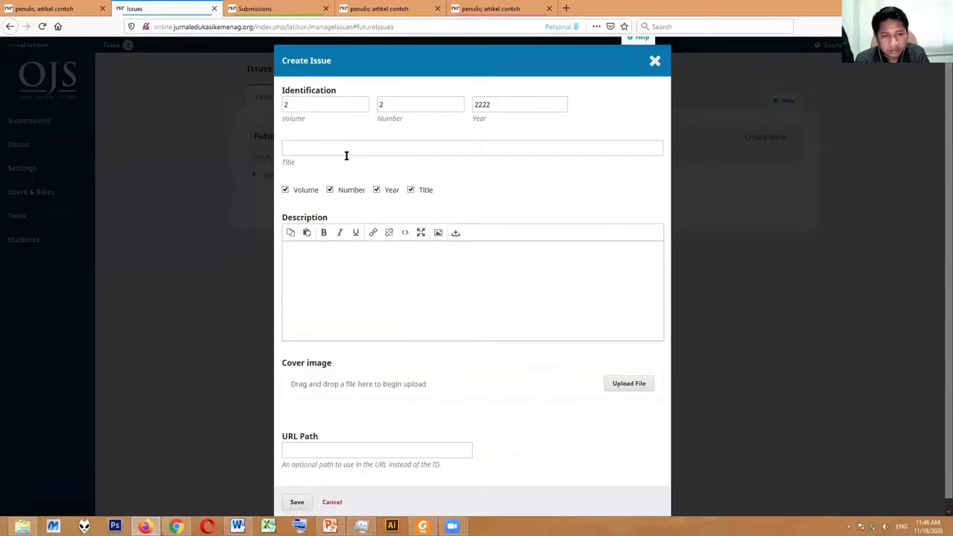
left_click(300, 492)
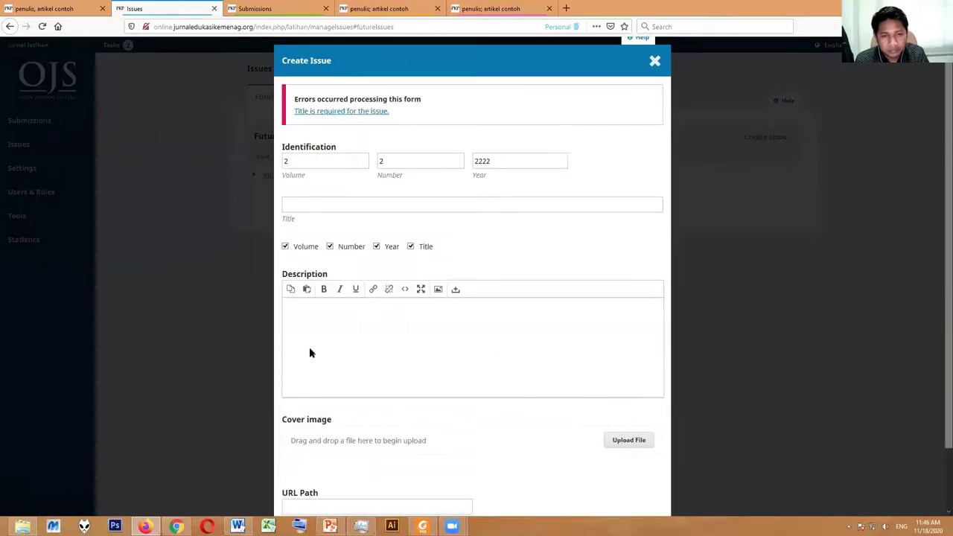
left_click(331, 197)
type("jurnal latihan")
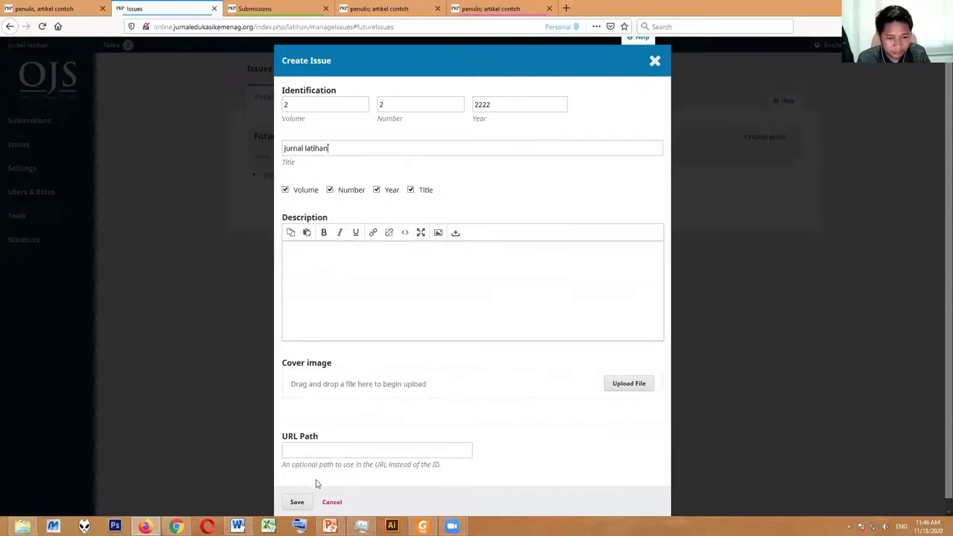
left_click(301, 501)
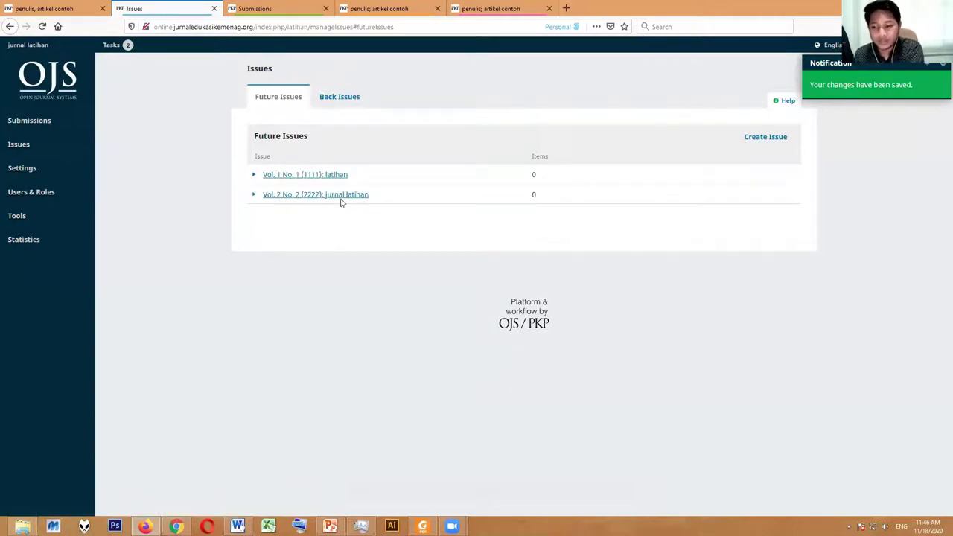
- Return to the article's tab and reload it so the new issue is available
left_click(491, 8)
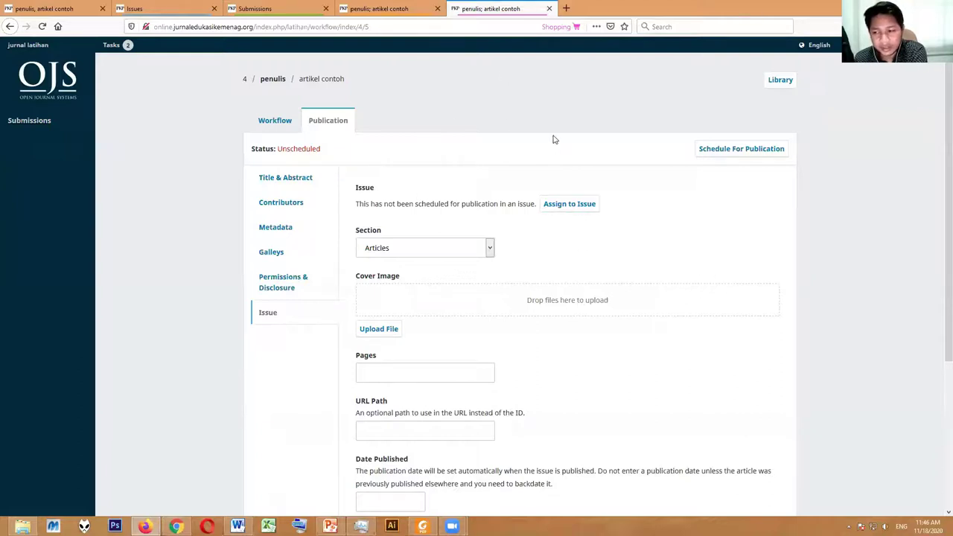
left_click(178, 9)
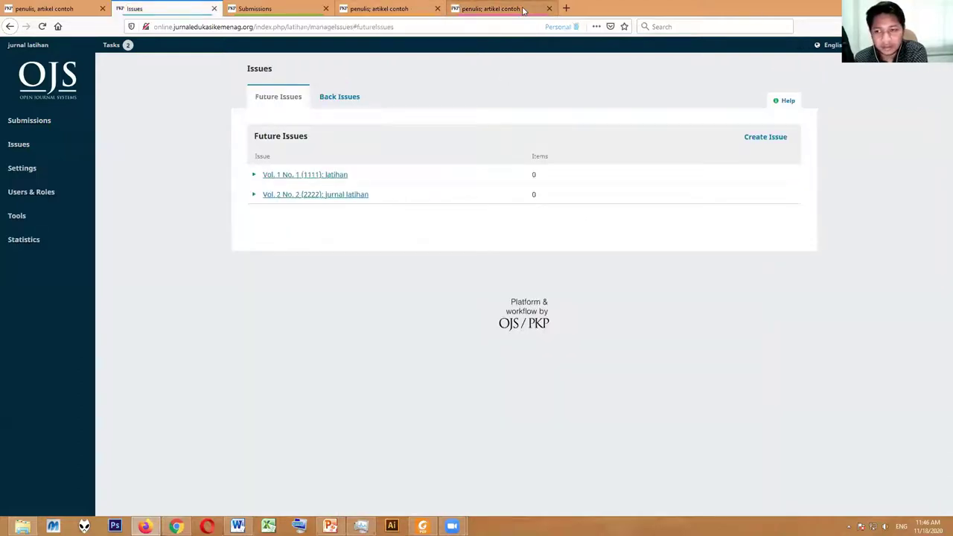
left_click(514, 8)
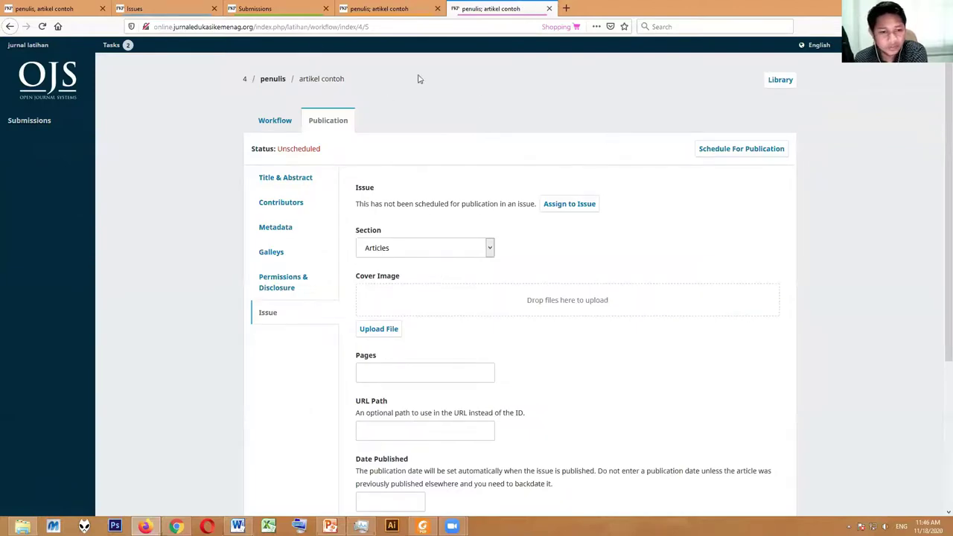
left_click(43, 27)
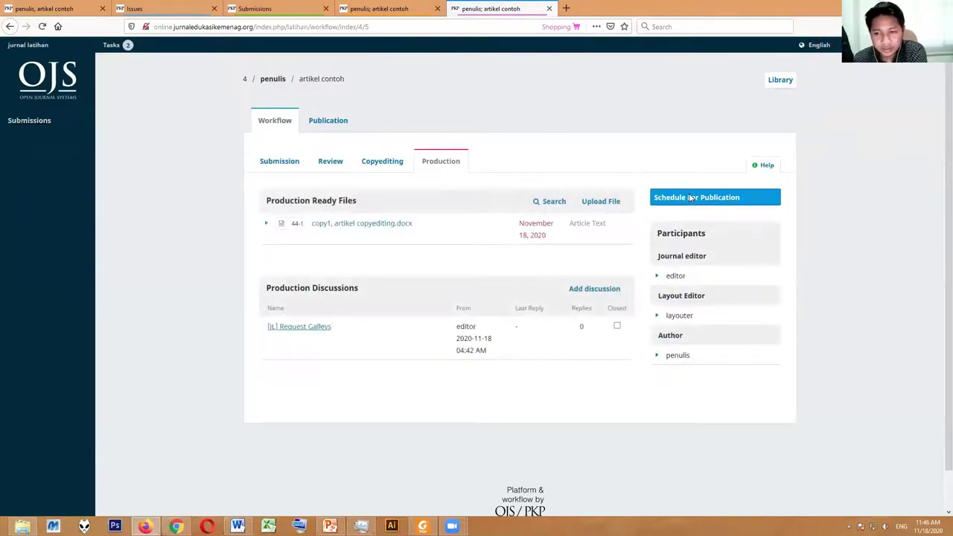
- Recheck the galleys and copyright year override, then start assigning the article to an issue
left_click(689, 198)
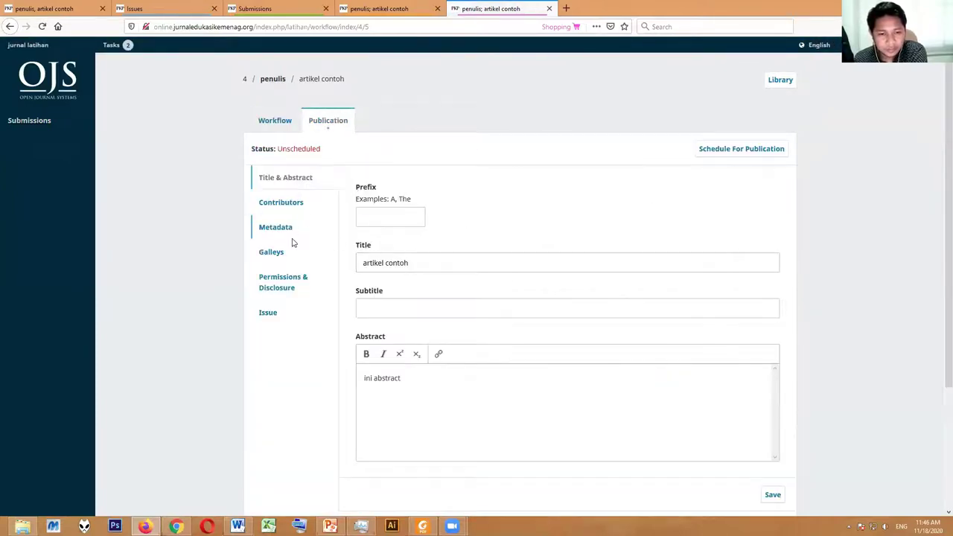
left_click(282, 261)
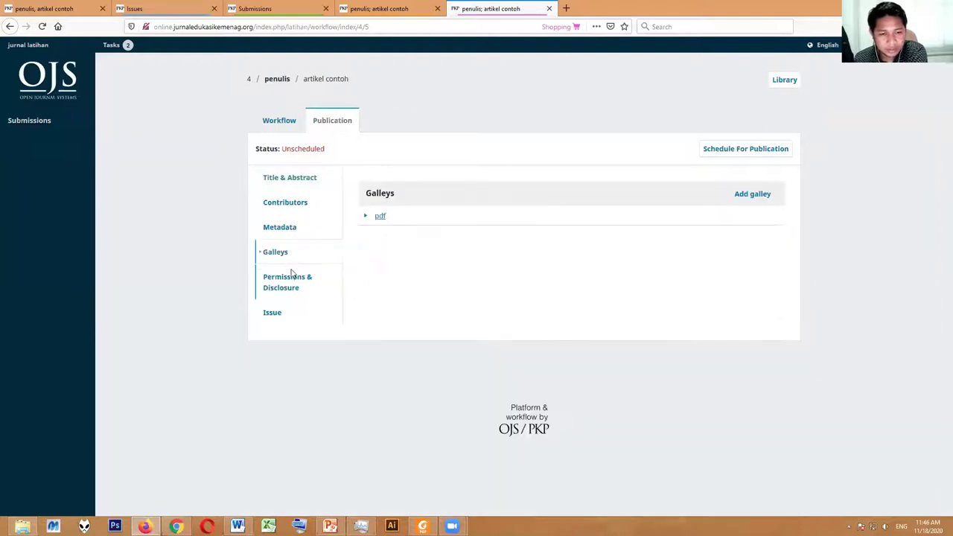
left_click(291, 277)
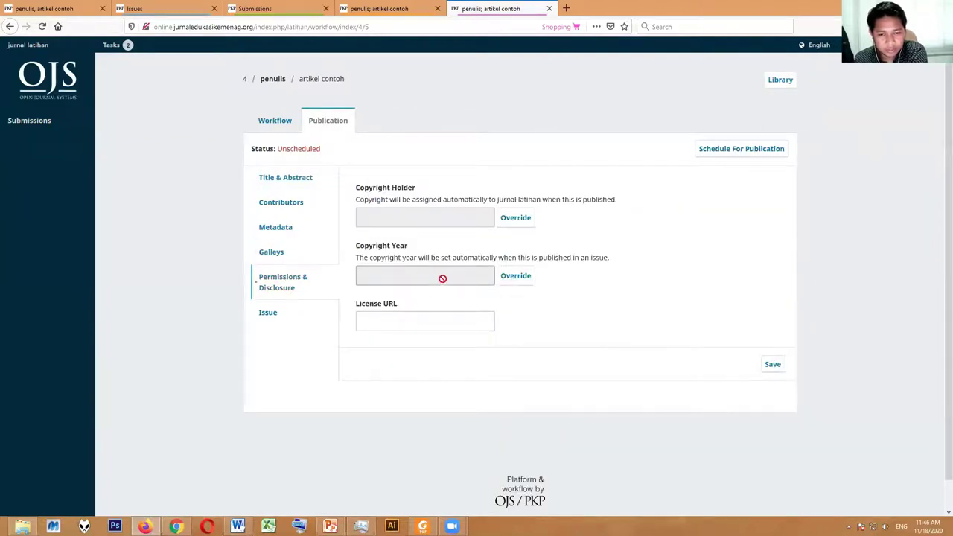
left_click(531, 276)
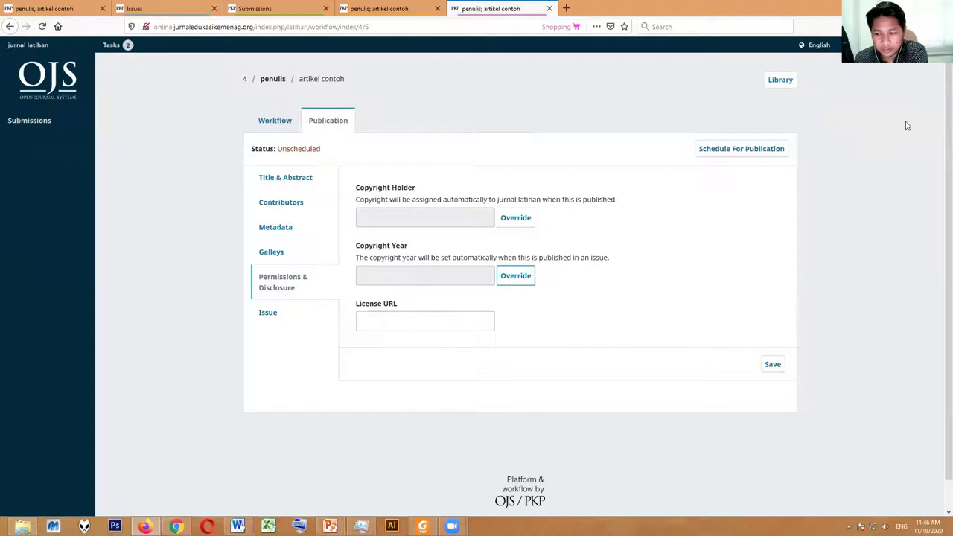
left_click(400, 280)
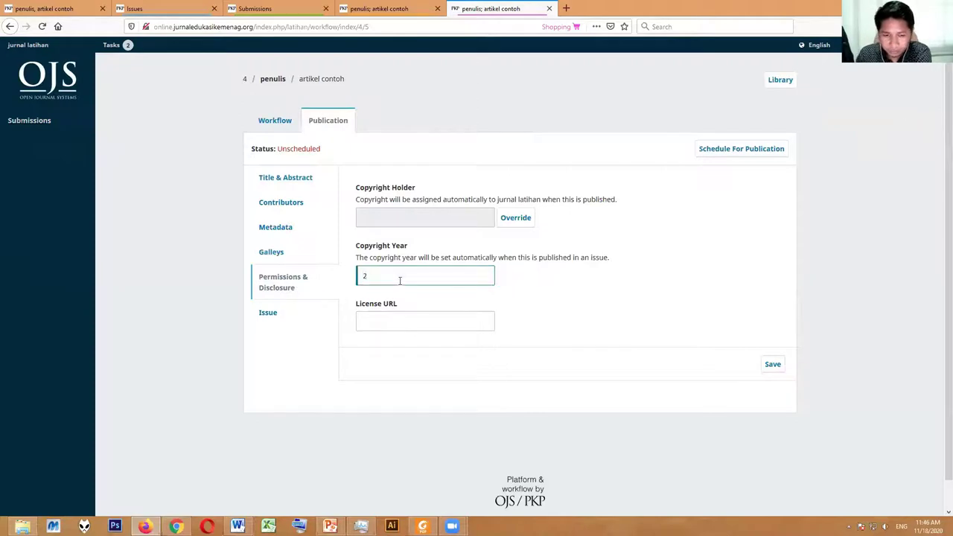
left_click(277, 314)
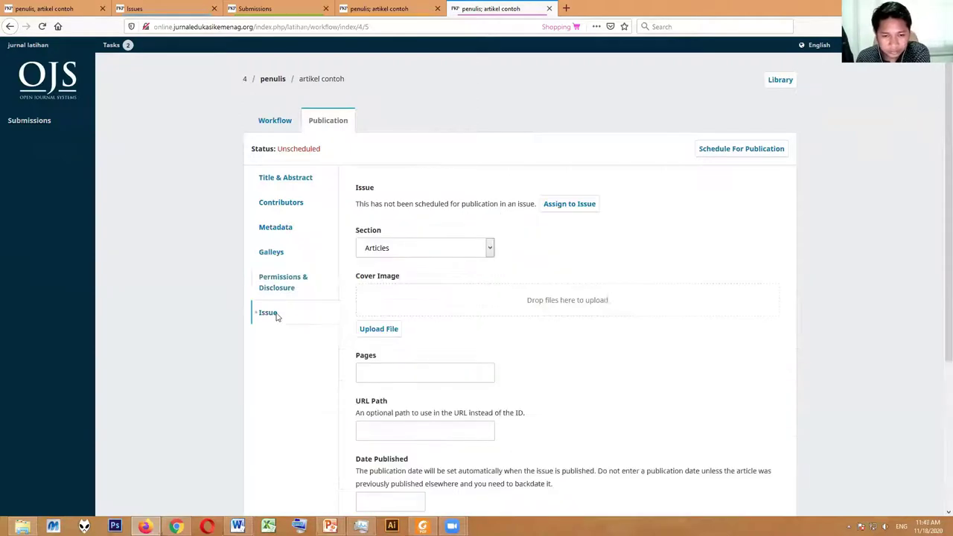
left_click(551, 205)
- Pick Vol. 2 No. 2 (2222): jurnal latihan and confirm Schedule For Publication
left_click(396, 114)
left_click(389, 176)
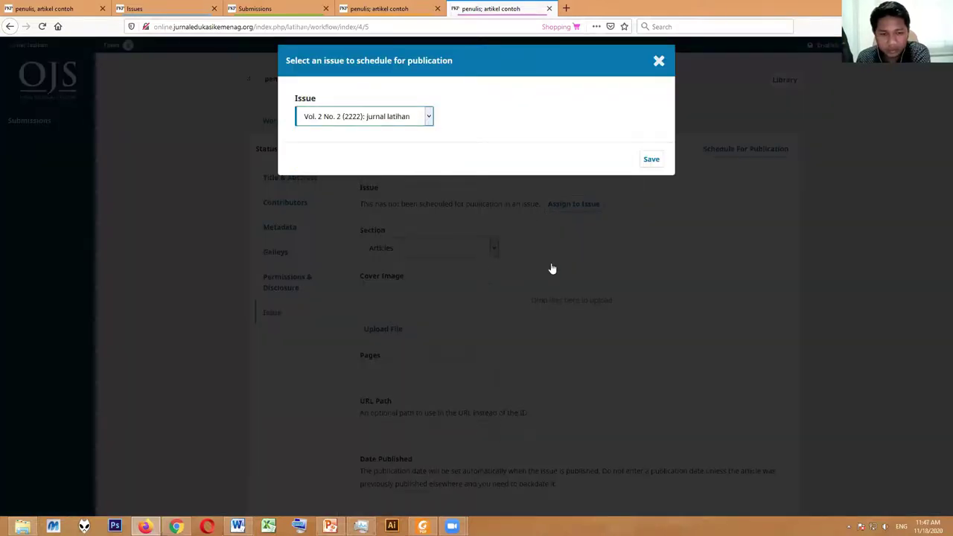
left_click(642, 170)
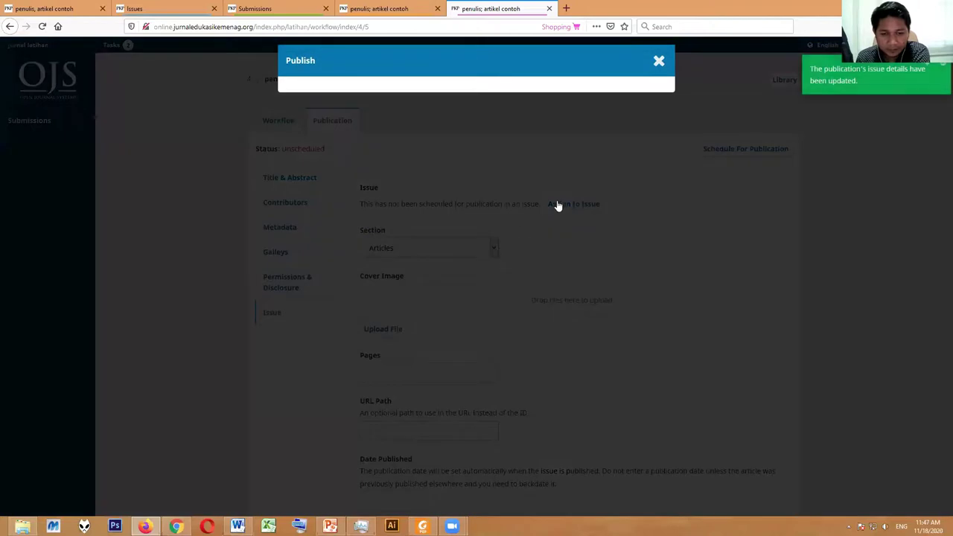
left_click(621, 152)
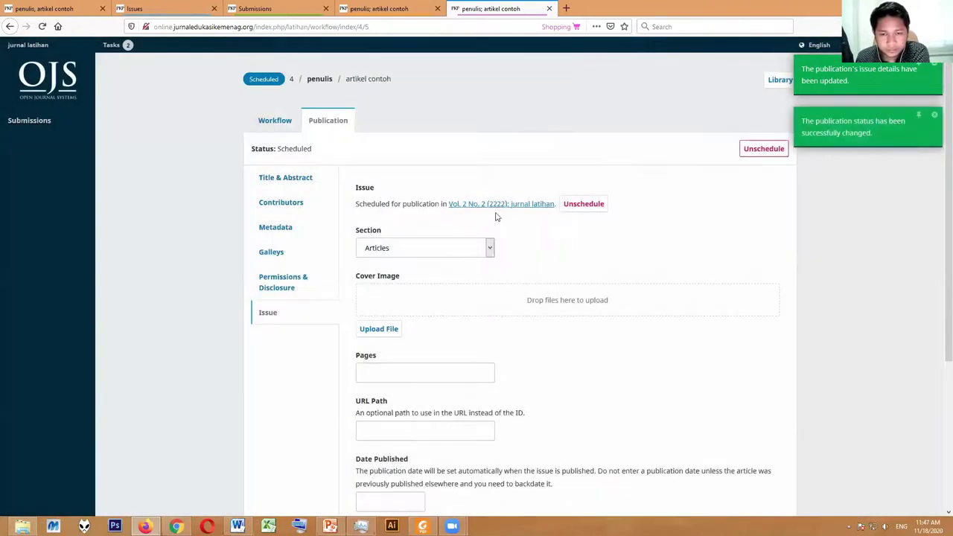
scroll(534, 270, "down", 3)
- Save pages 1-15 and publication date 2020-11-01, then go back to the Issues tab
left_click(417, 217)
type("1")
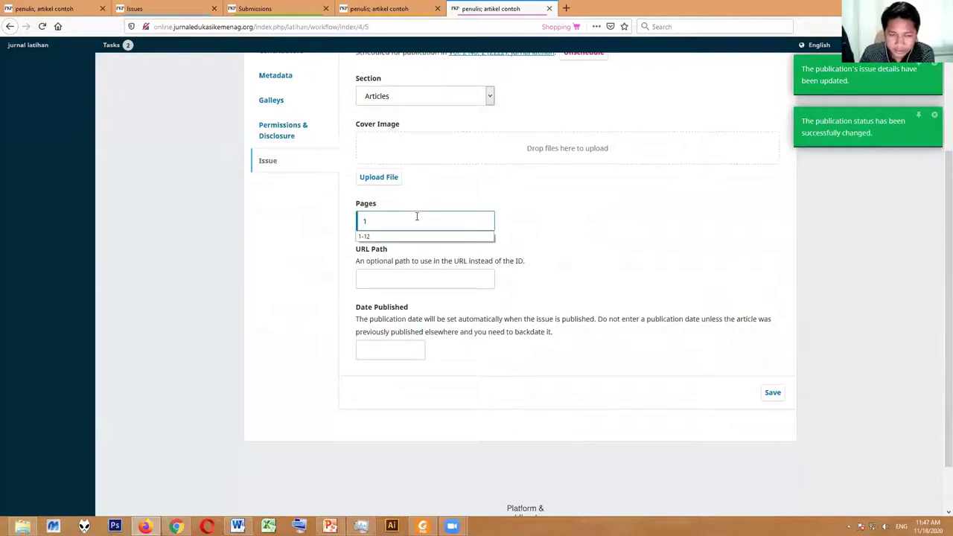
type("-15")
left_click(388, 350)
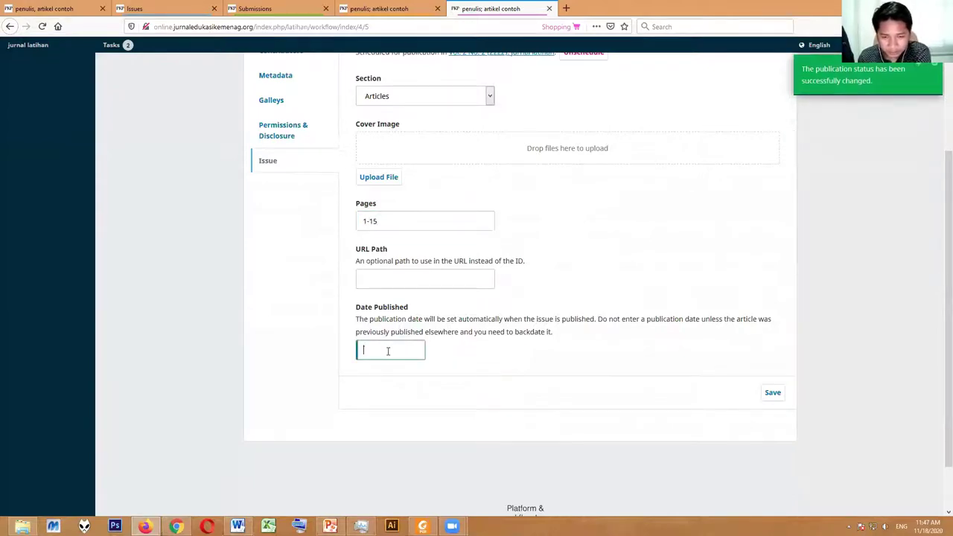
type("202")
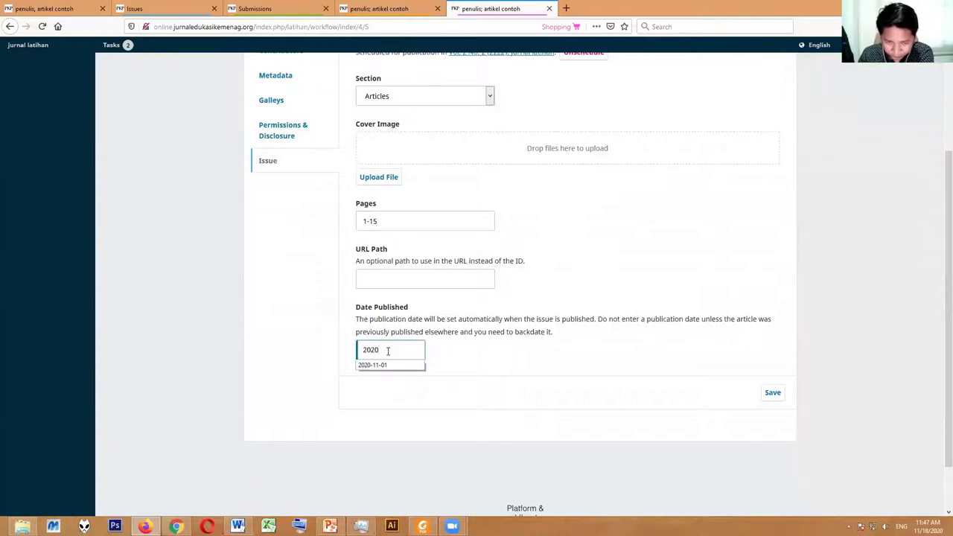
type("0")
left_click(372, 366)
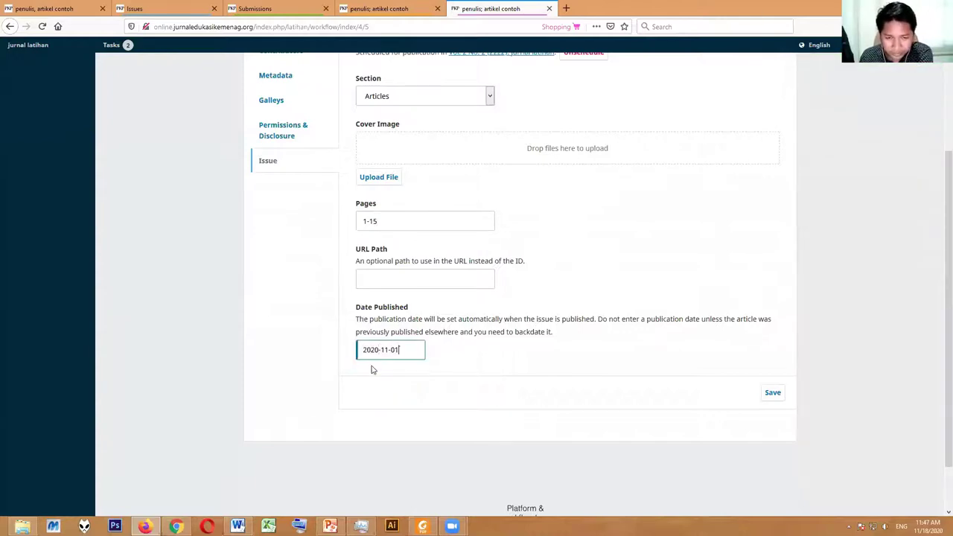
left_click(771, 397)
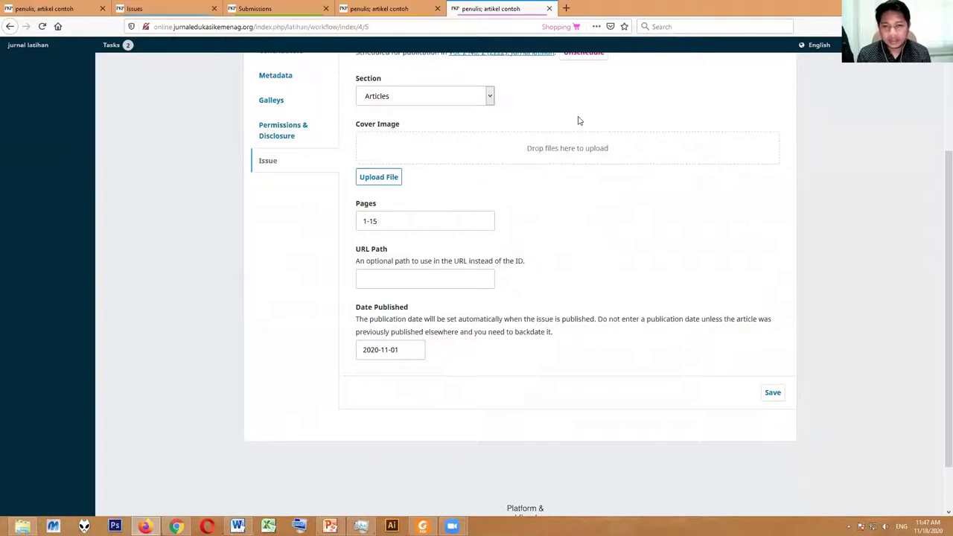
left_click(168, 9)
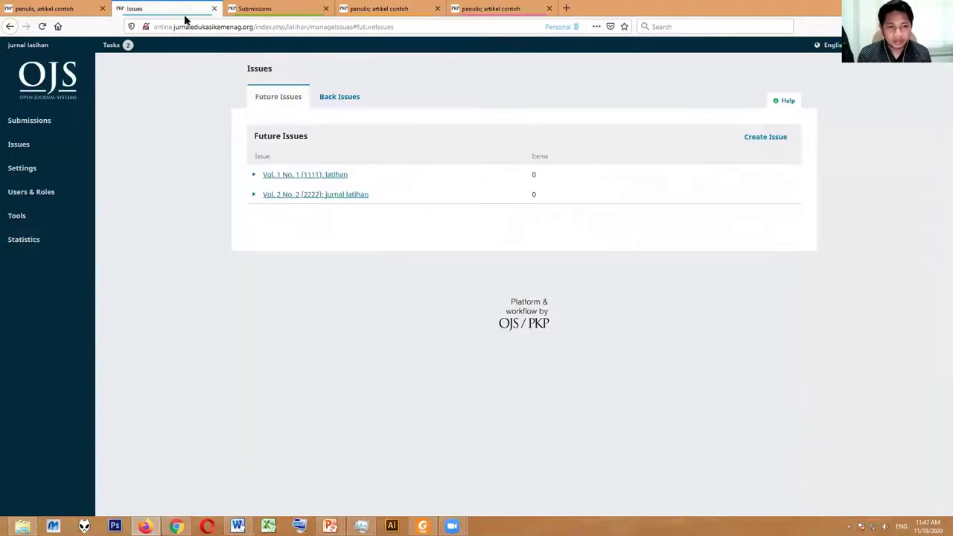
- Open the Vol. 2 No. 2 issue and inspect the artikel contoh entry in its table of contents
left_click(43, 122)
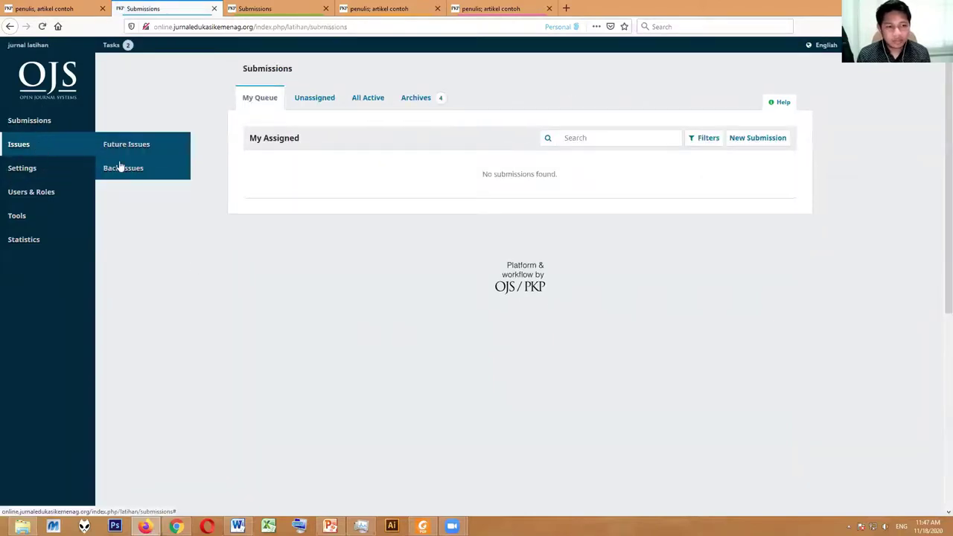
left_click(108, 147)
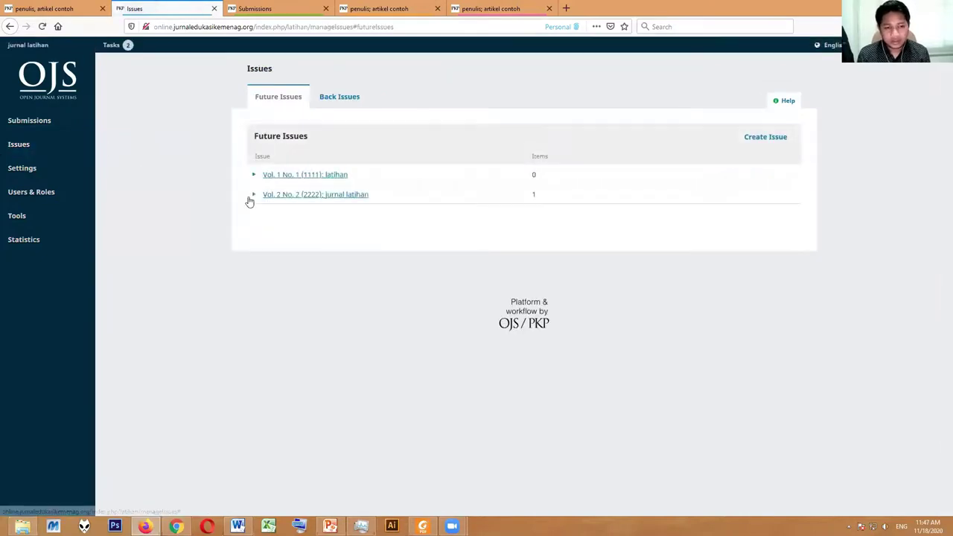
left_click(254, 197)
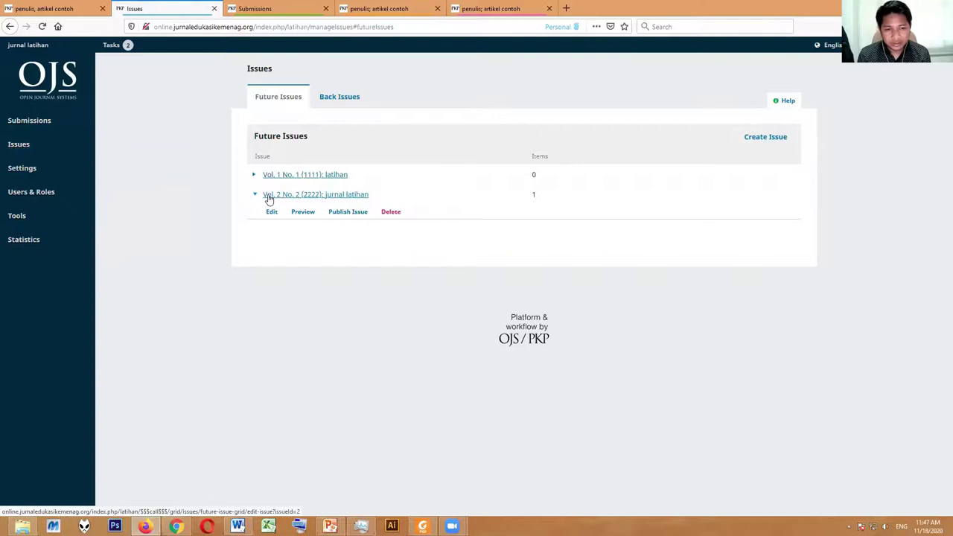
left_click(268, 197)
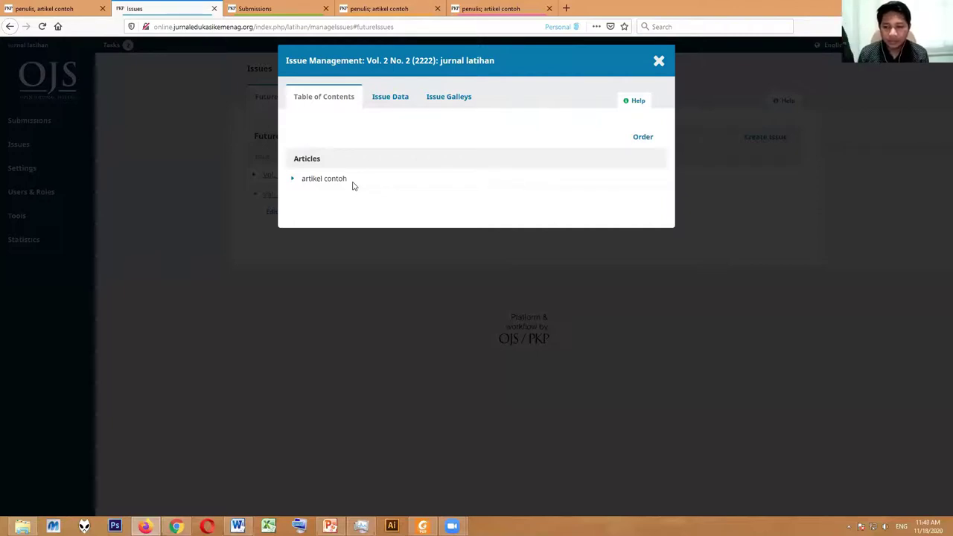
left_click(291, 183)
left_click(291, 183)
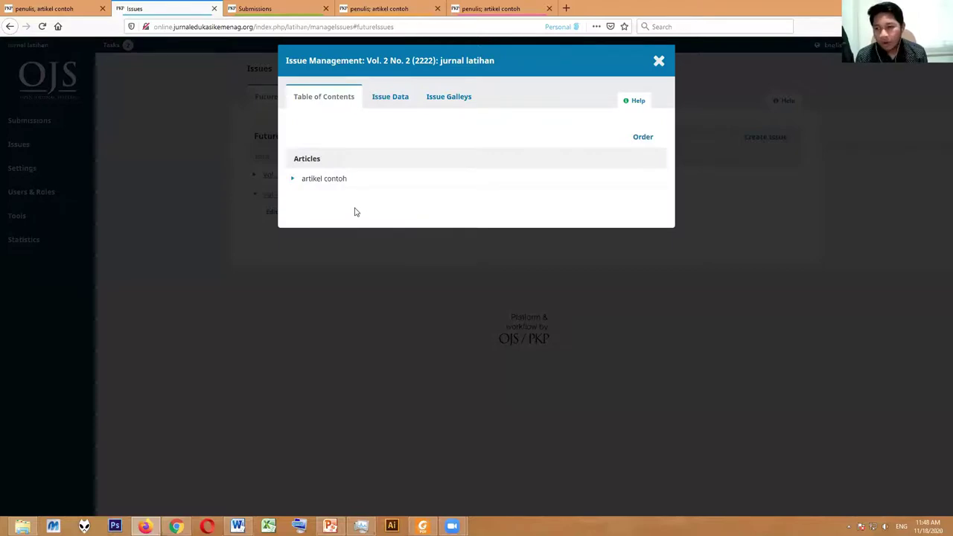
left_click(291, 181)
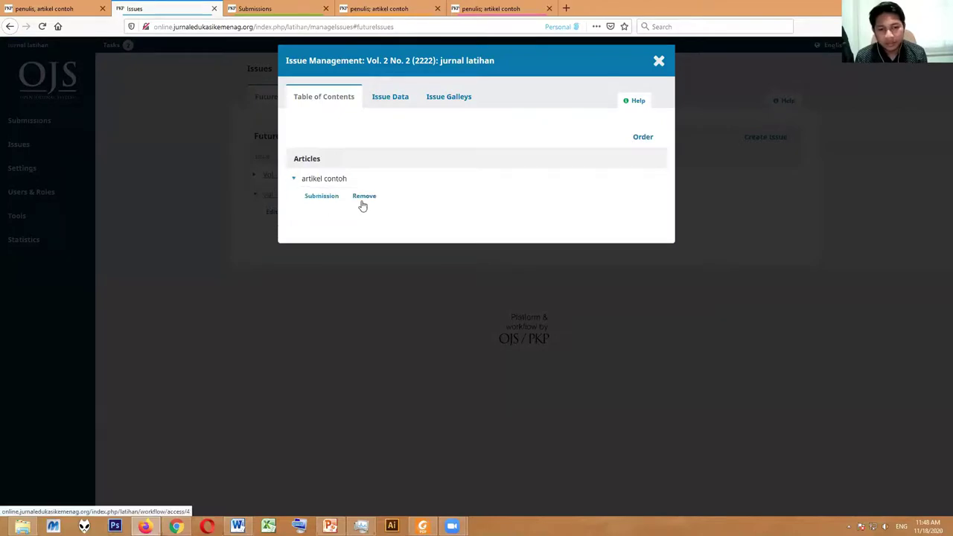
left_click(293, 181)
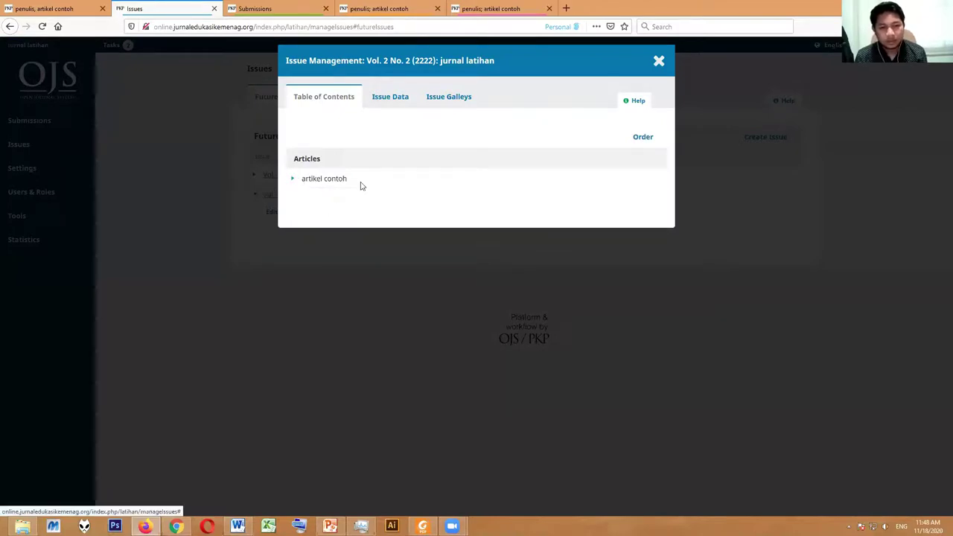
- Review the issue's Issue Data and Issue Galleys, then close the issue window
left_click(401, 105)
scroll(425, 211, "down", 2)
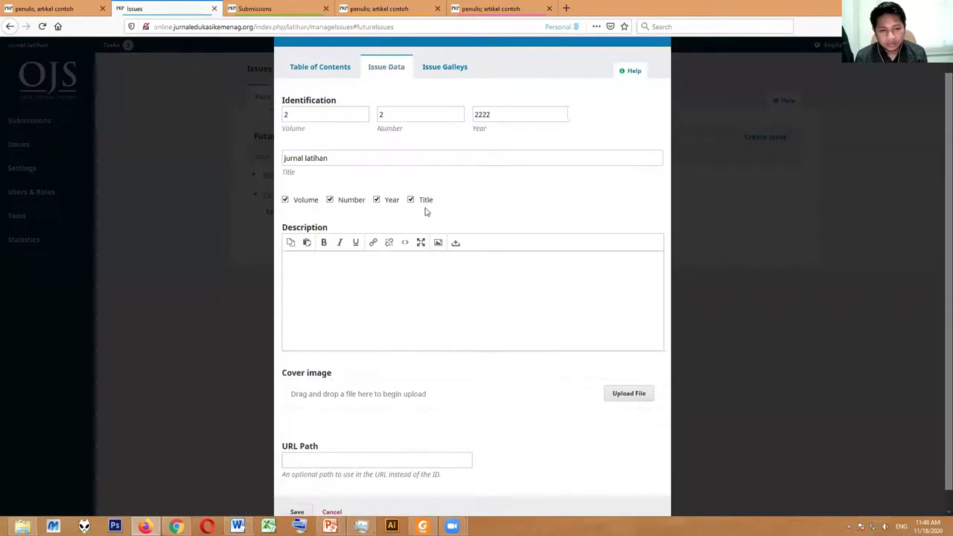
scroll(370, 210, "up", 2)
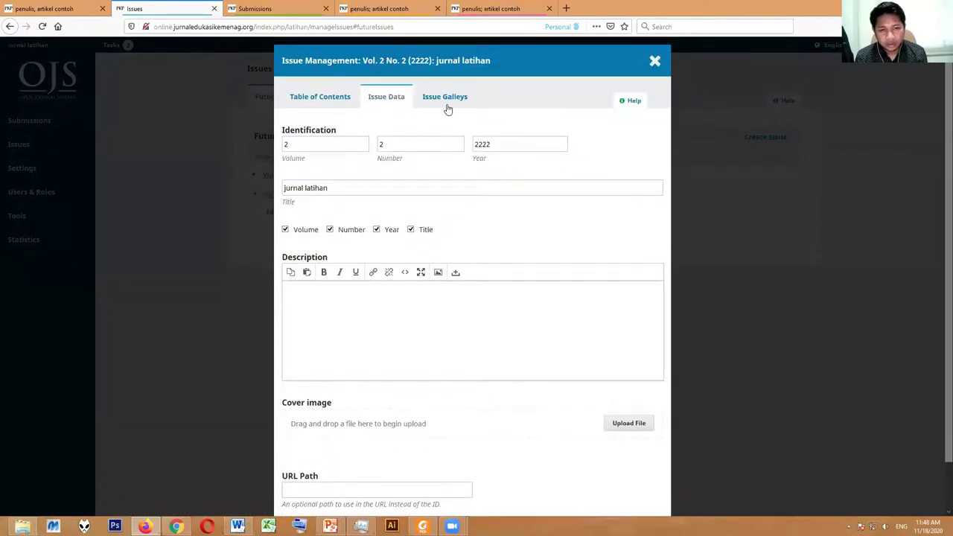
left_click(447, 101)
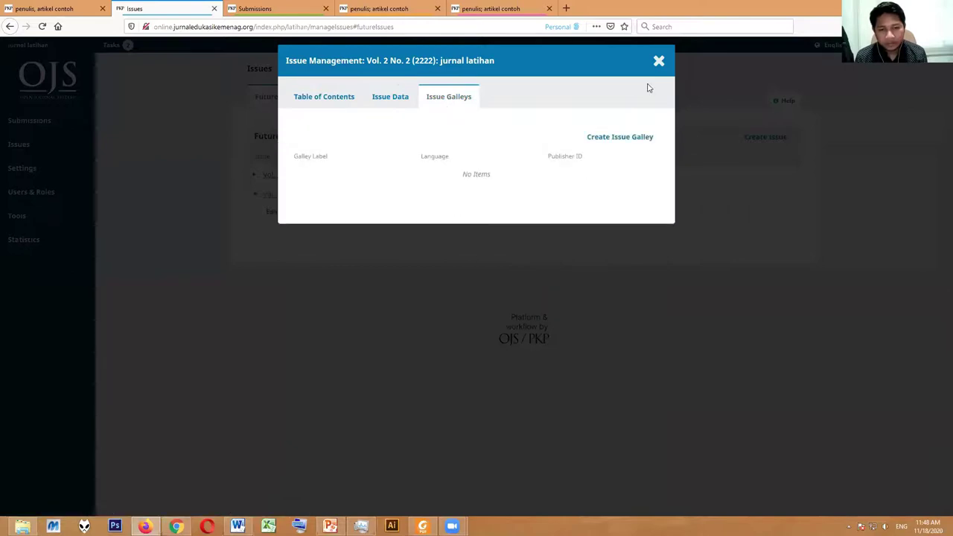
left_click(658, 60)
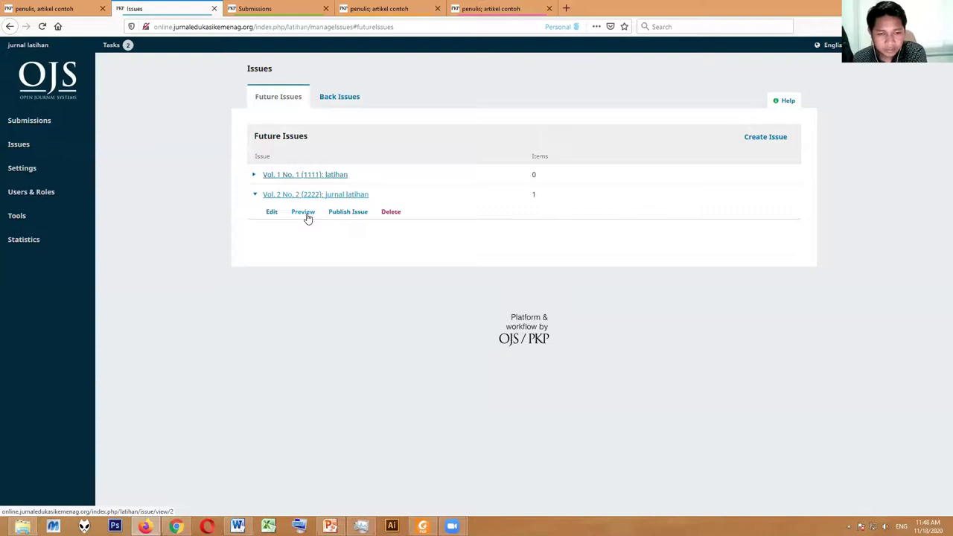
- Preview Vol. 2 No. 2 publicly, showing artikel contoh on pages 1-15 with its pdf, then return to Future Issues
left_click(303, 213)
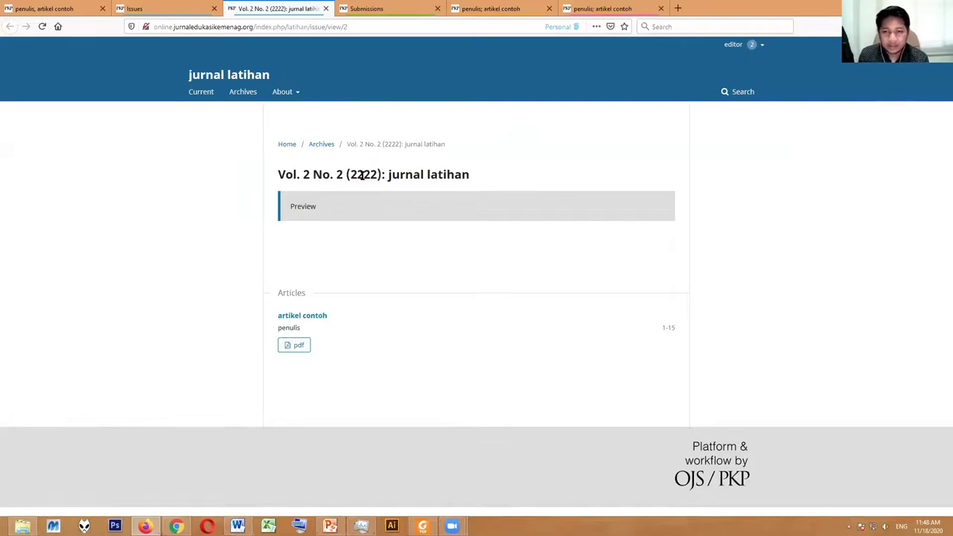
double_click(304, 208)
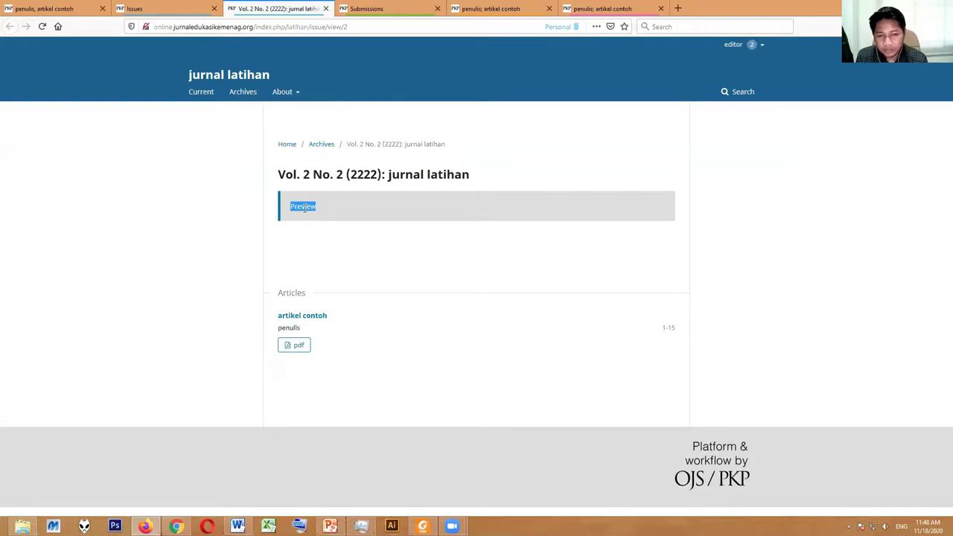
left_click(171, 11)
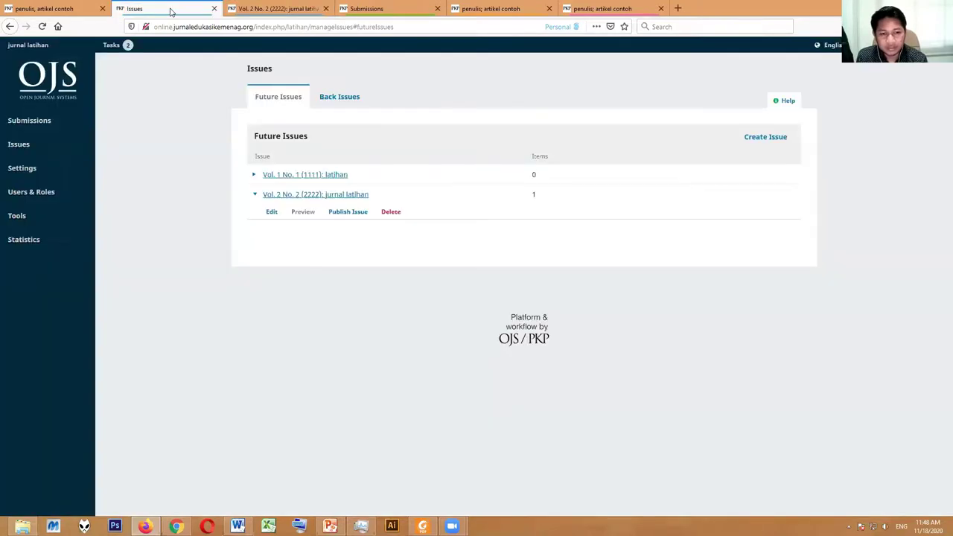
- Publish Vol. 2 No. 2 and confirm the home page lists it as Current Issue, published 2020-11-18
left_click(363, 213)
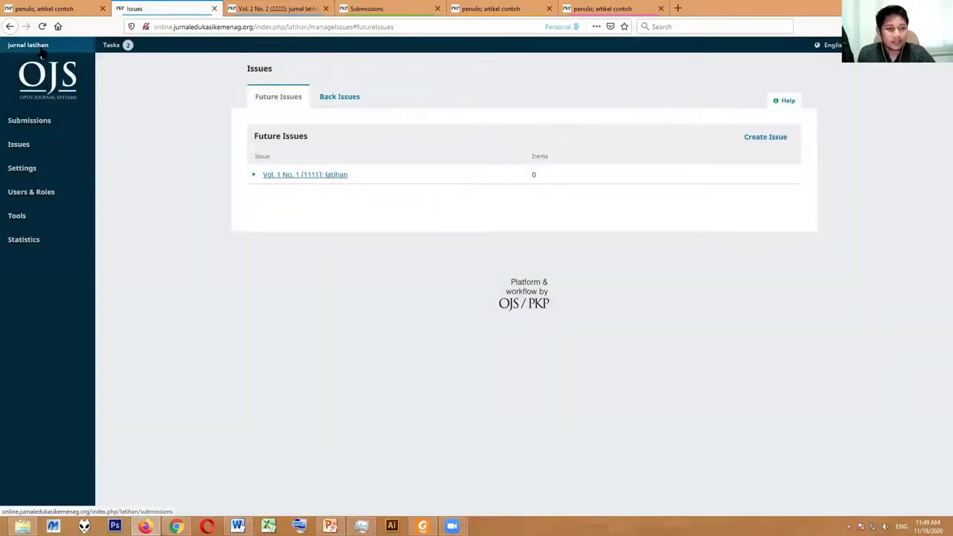
left_click(42, 53)
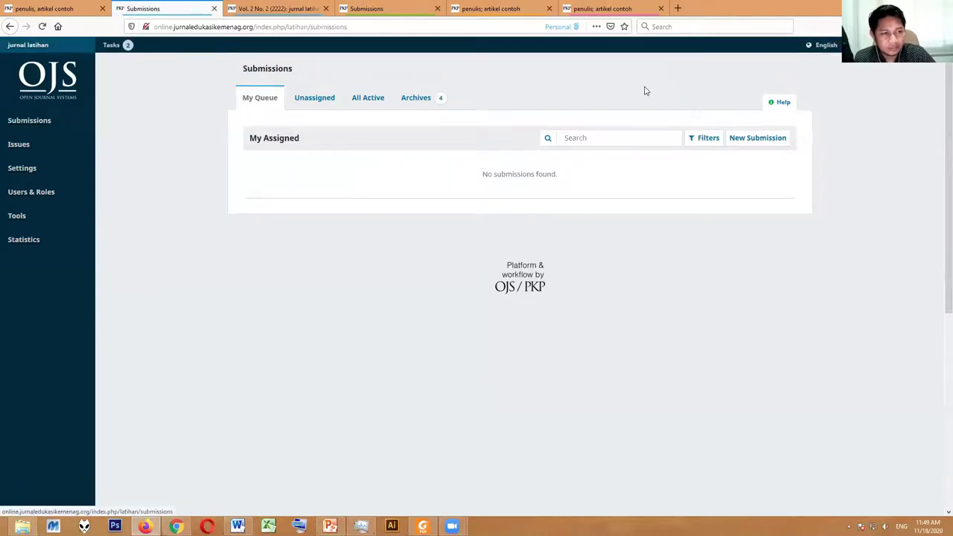
key("F5")
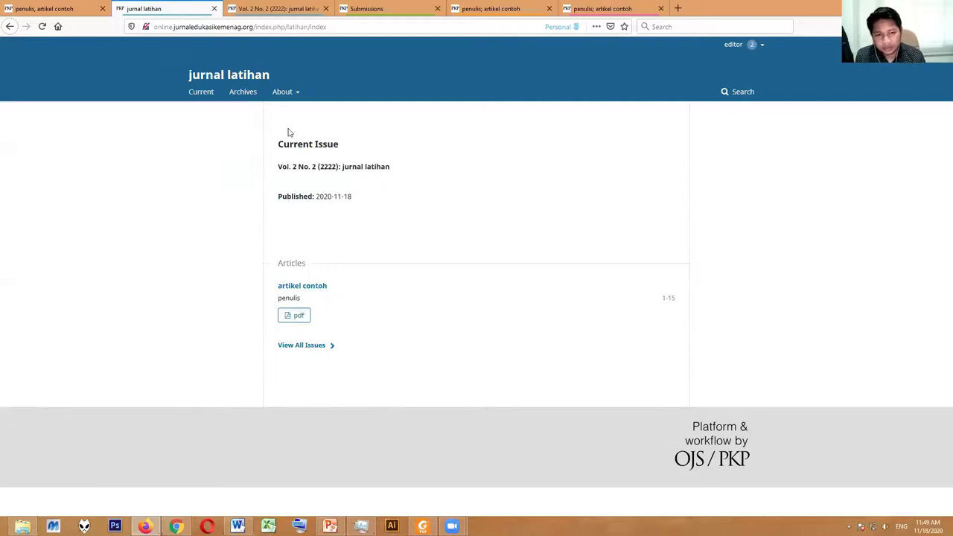
left_click_drag(260, 137, 387, 371)
left_click(438, 365)
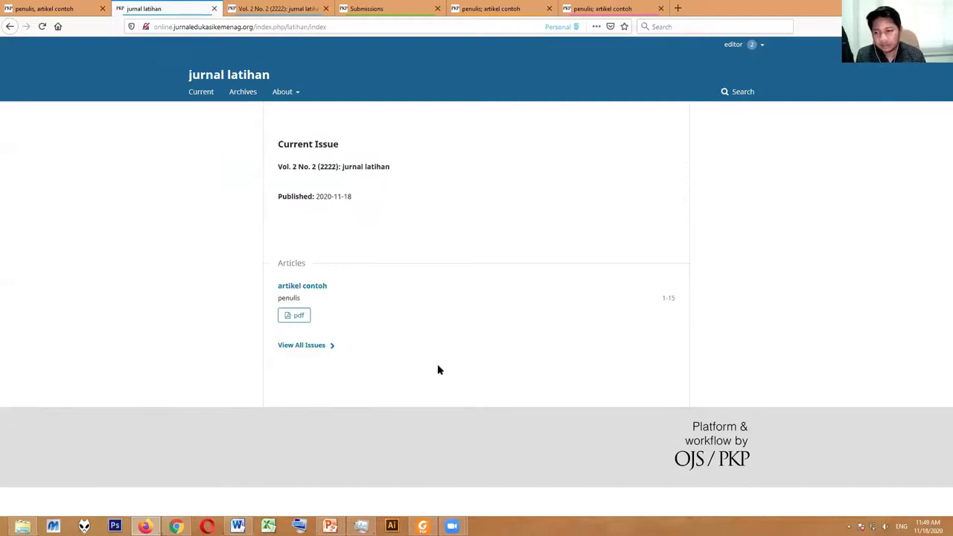